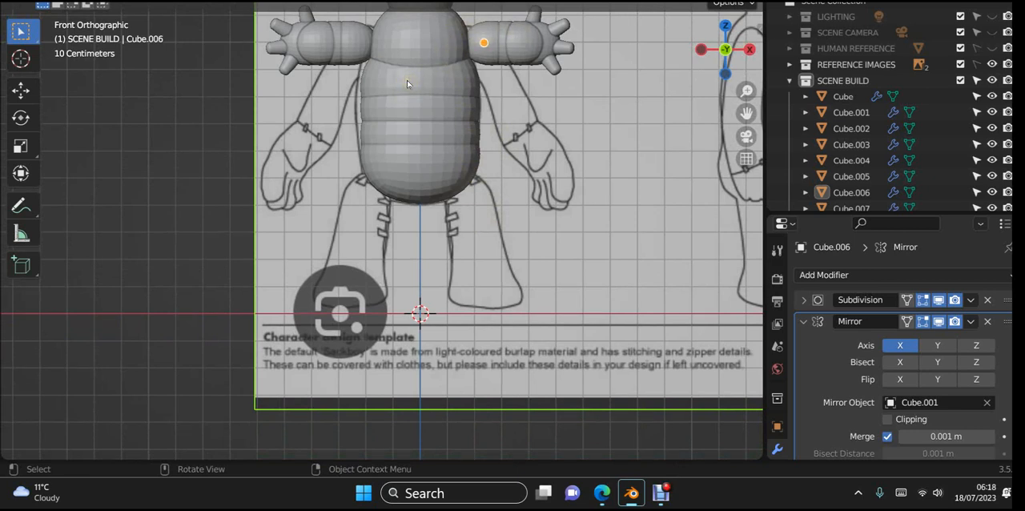
- Add a 2 m cube at the world origin
key(ctrl+a)
key(shift+a)
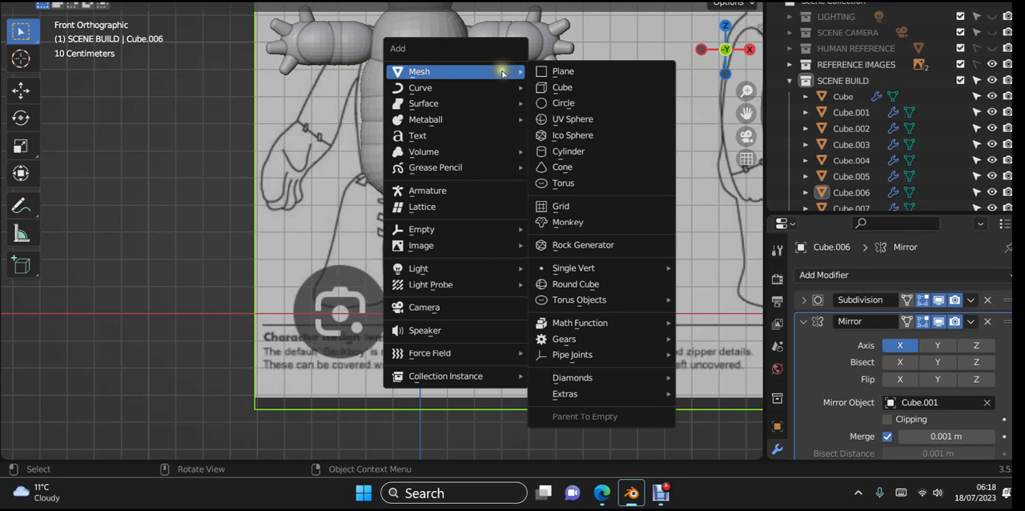
click(555, 88)
scroll(563, 165, down, 5)
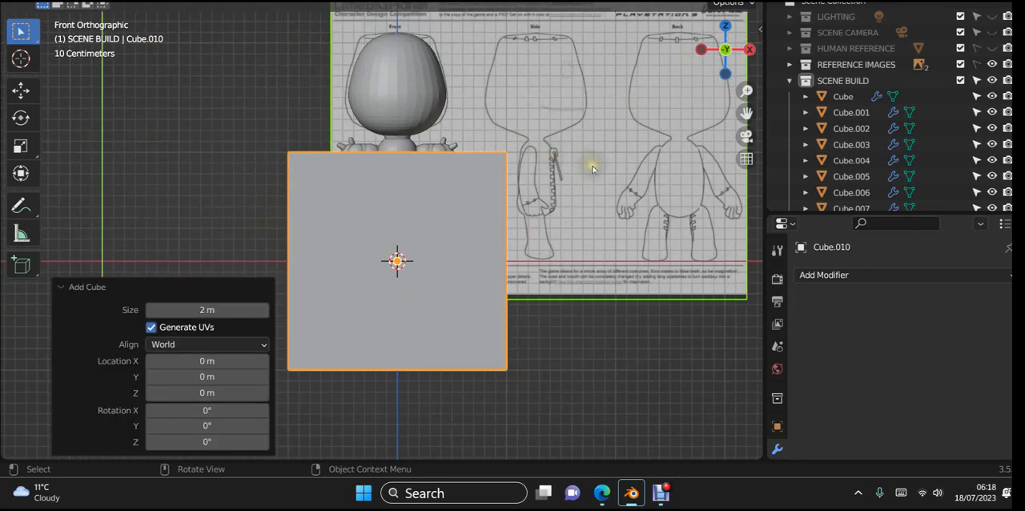
key(z)
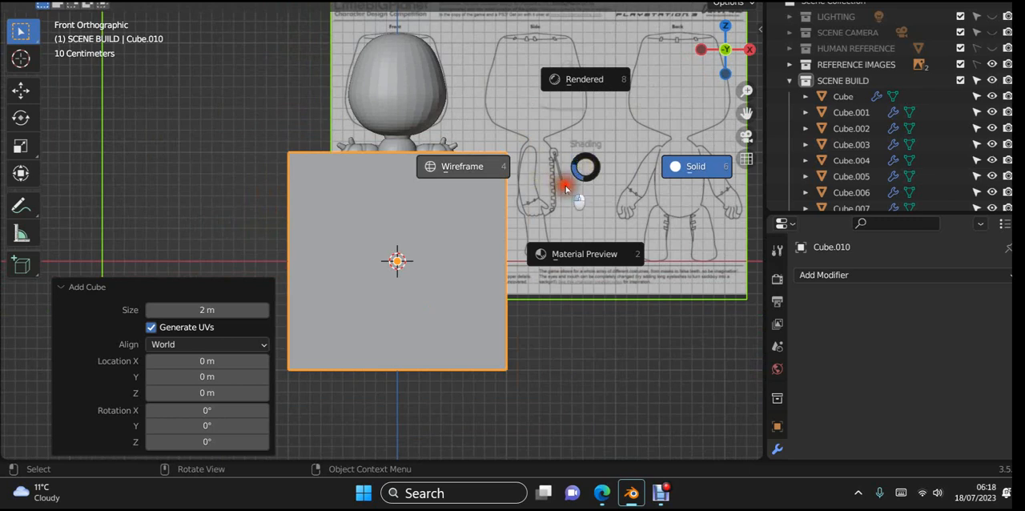
click(500, 230)
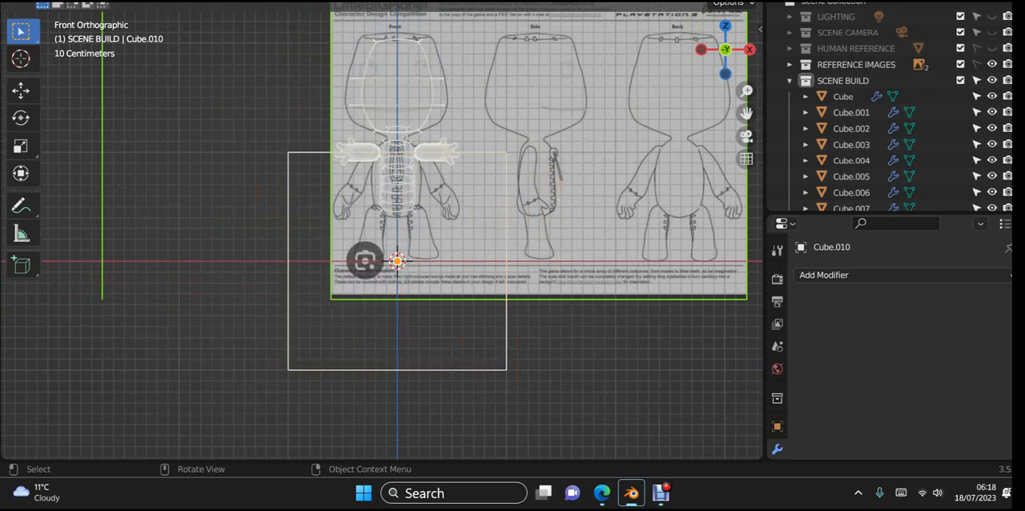
click(705, 1)
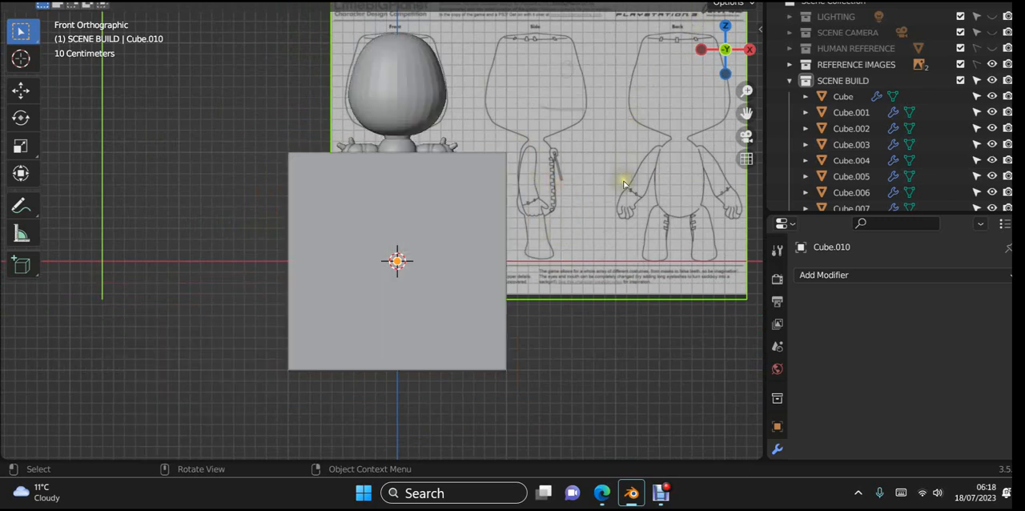
click(505, 234)
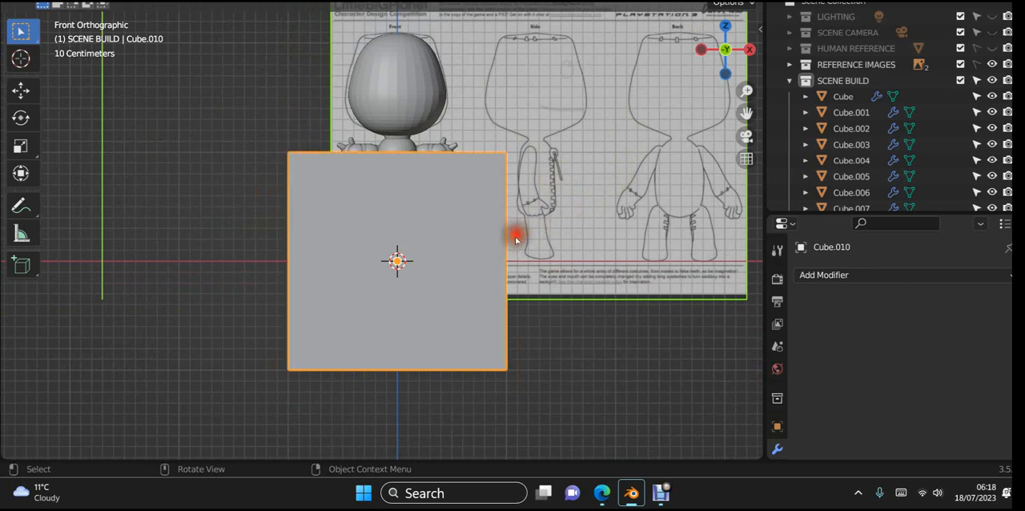
- Scale the new cube uniformly to about 0.124 and round it with a level 3 subdivision modifier
key(s)
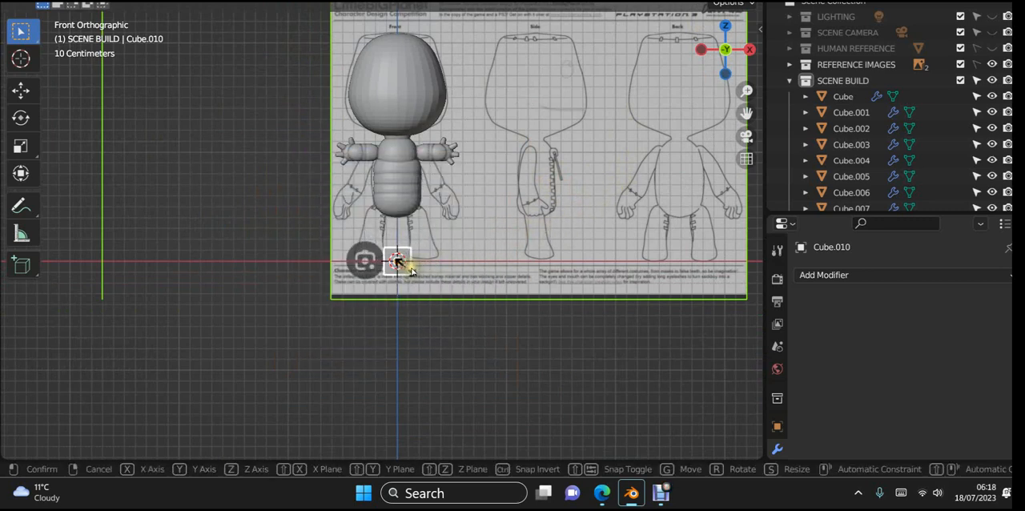
click(416, 269)
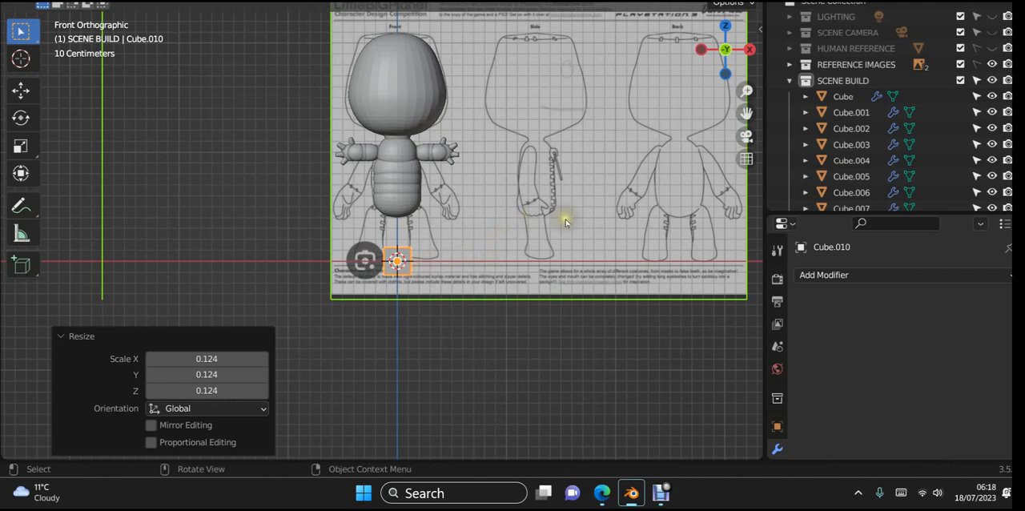
scroll(565, 223, up, 3)
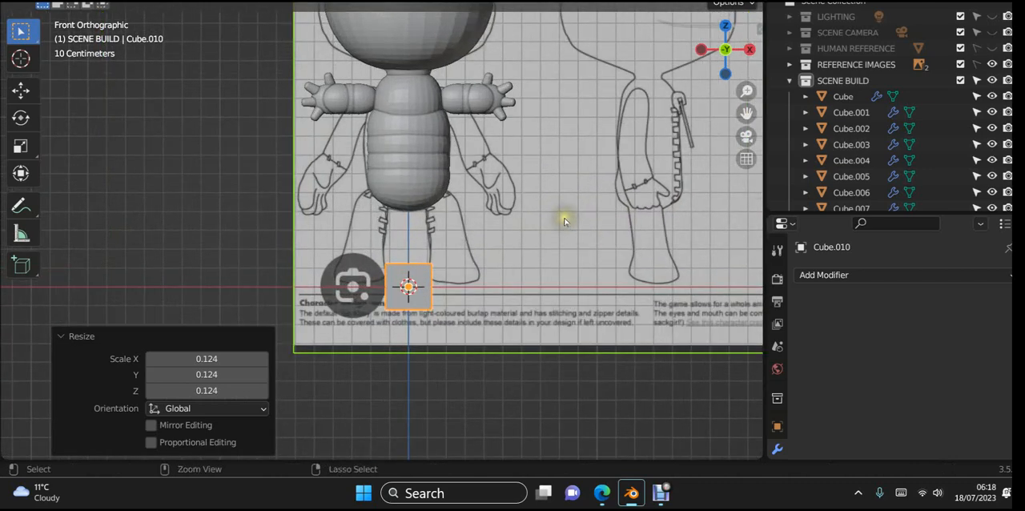
key(ctrl+3)
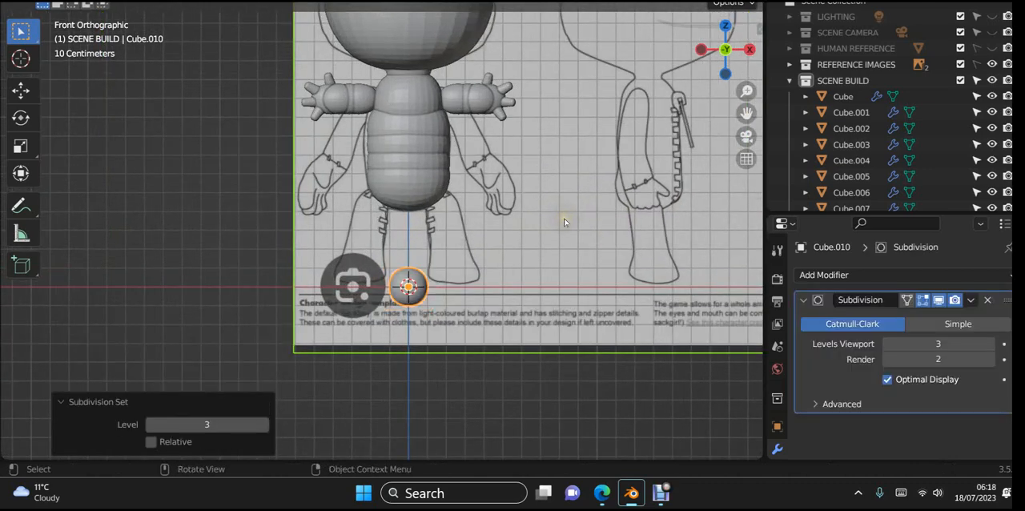
- Move the rounded cube about 0.181 m in X and 0.436 m in Z to the top of the leg outline beneath the torso
key(g)
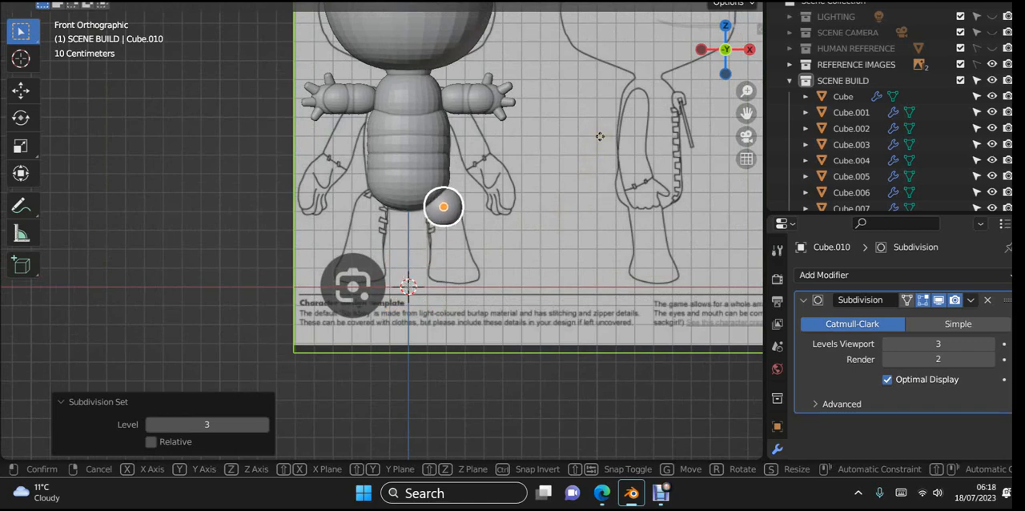
click(597, 136)
scroll(566, 174, up, 3)
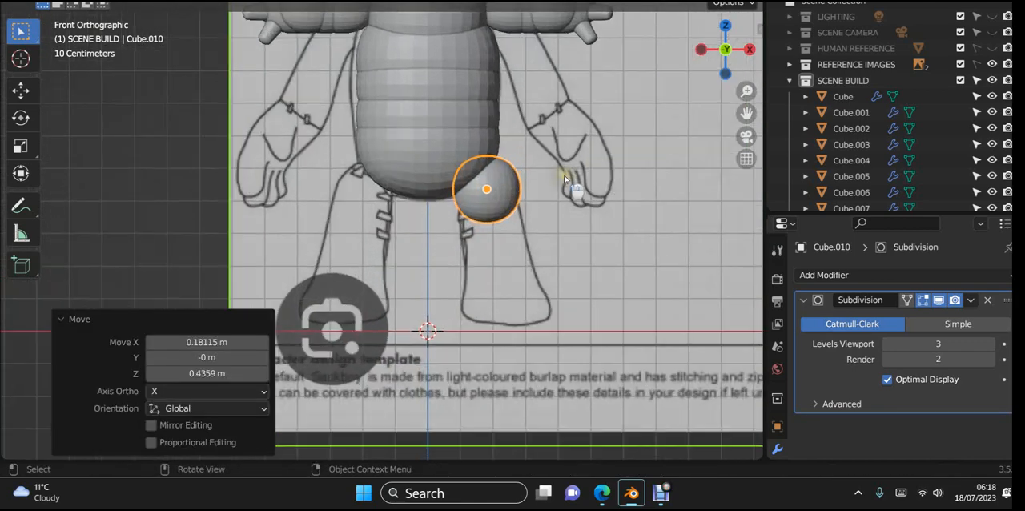
scroll(565, 178, up, 3)
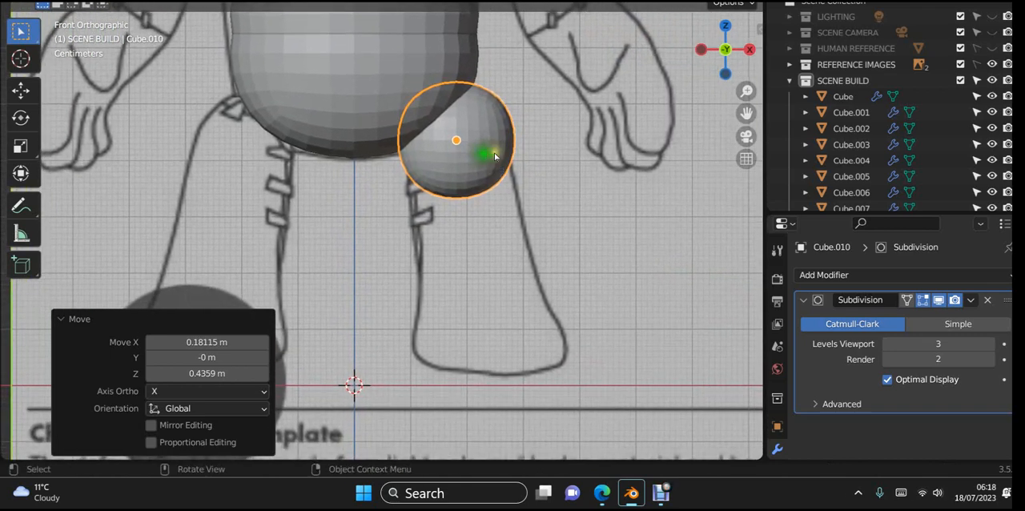
- Shift the hip sphere about 0.007 m along Y in the right side view to centre it on the leg outline
scroll(576, 210, down, 2)
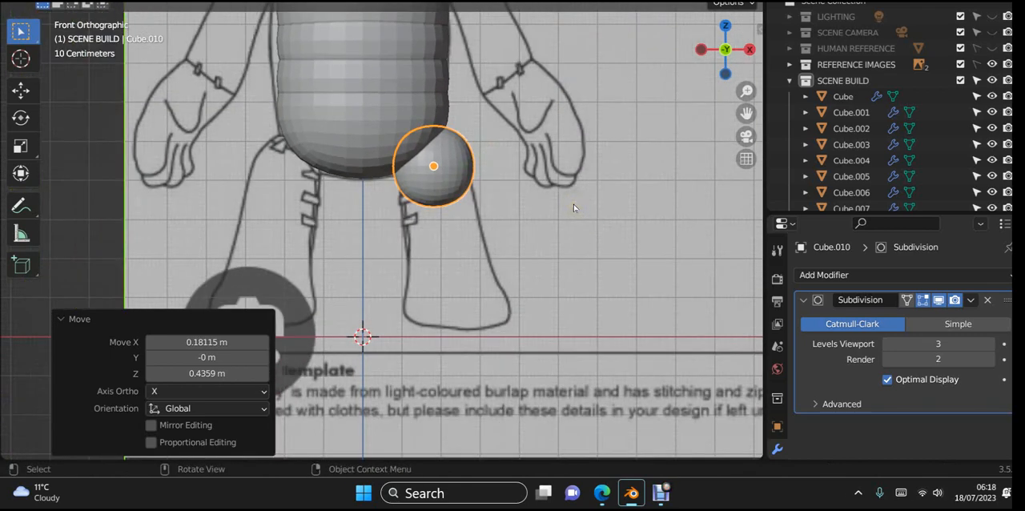
key(KP_3)
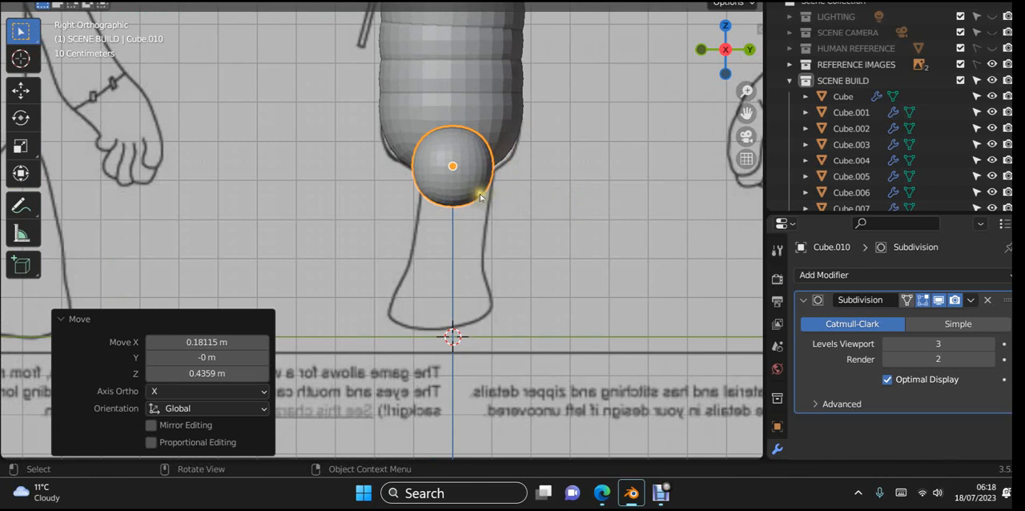
key(g)
key(y)
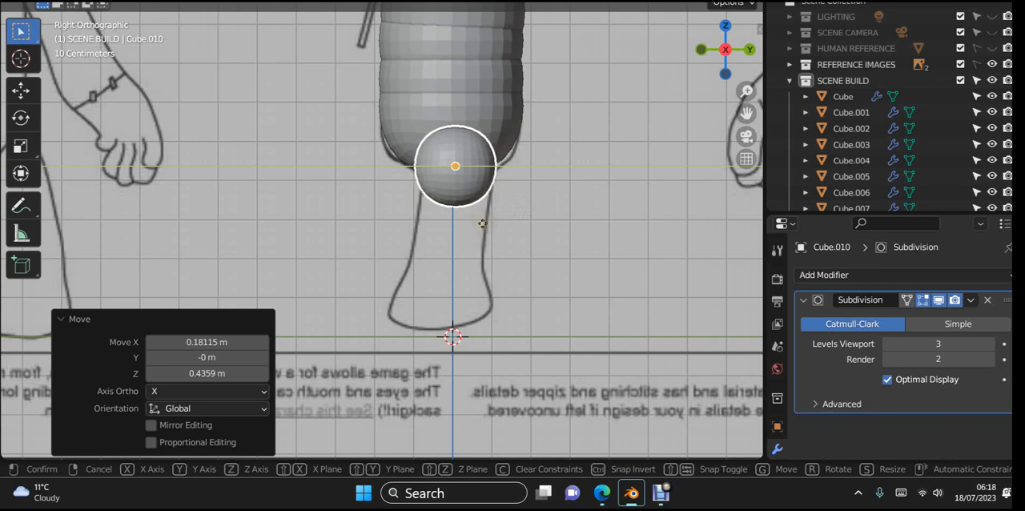
click(482, 223)
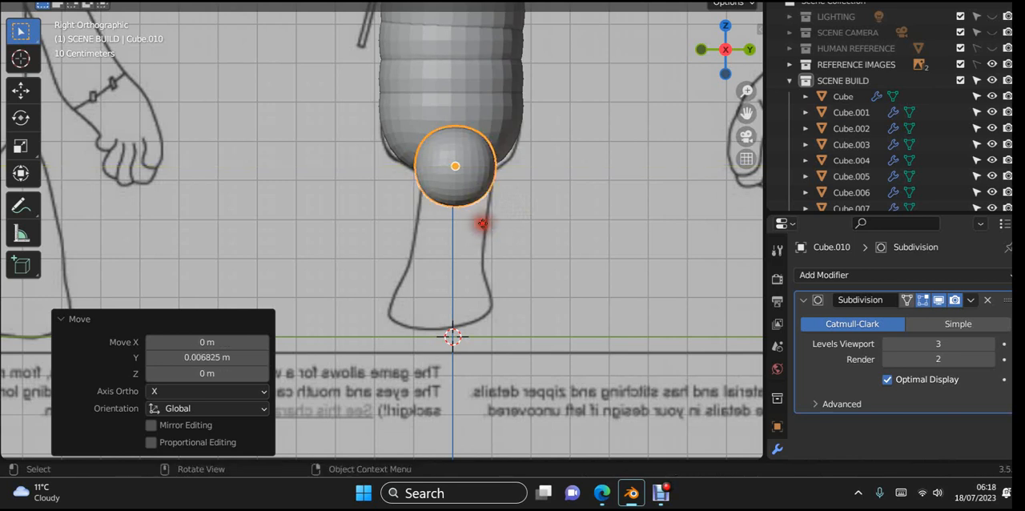
- Duplicate the hip sphere about 0.086 m straight down along Z to form the second leg segment
click(541, 181)
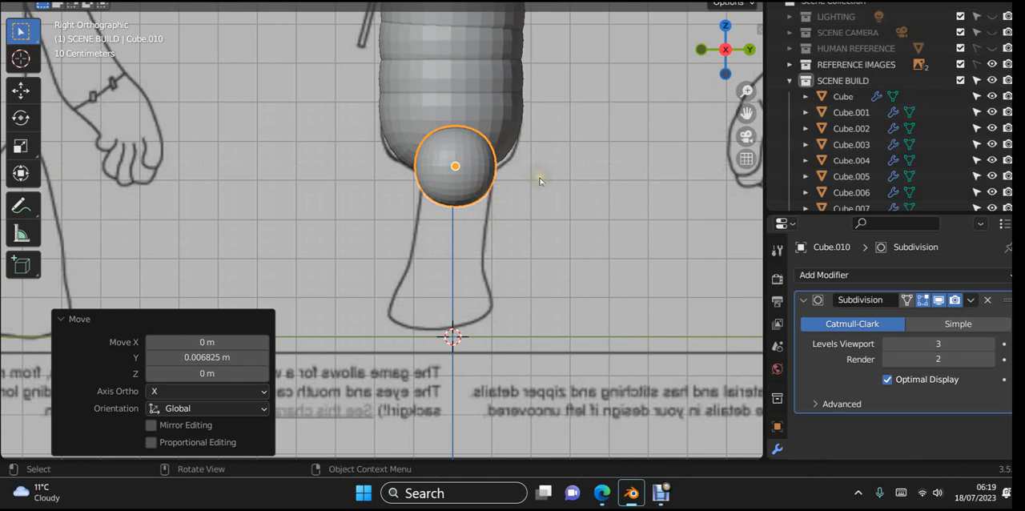
key(shift+d)
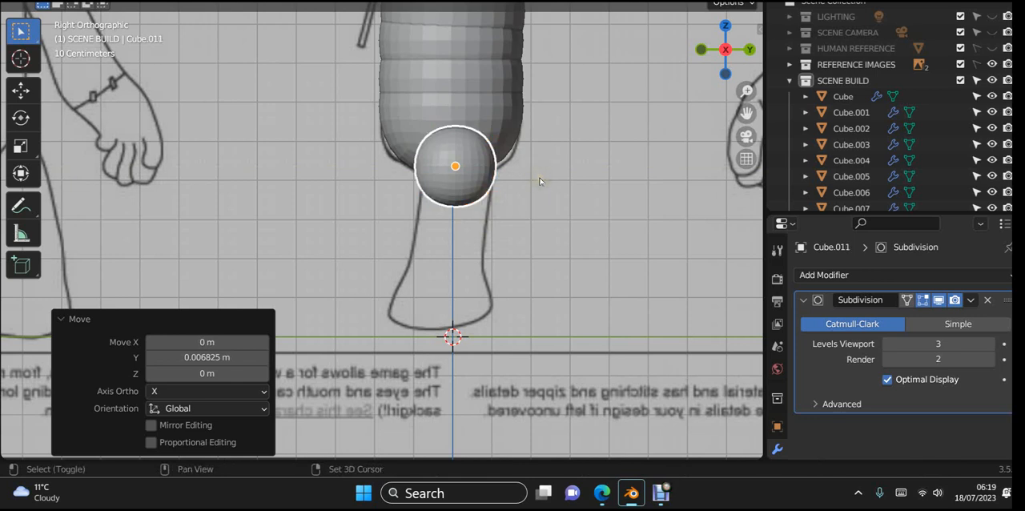
key(Escape)
key(g)
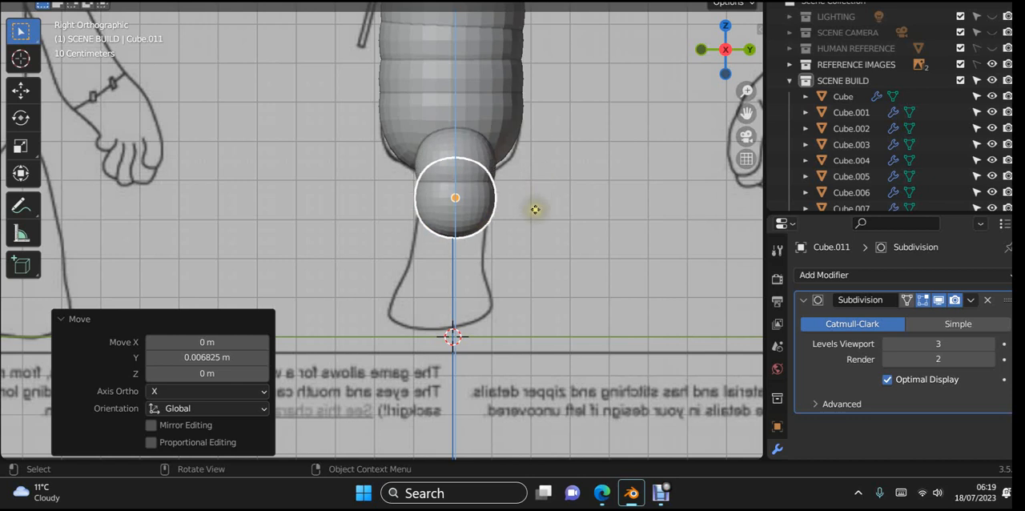
key(Escape)
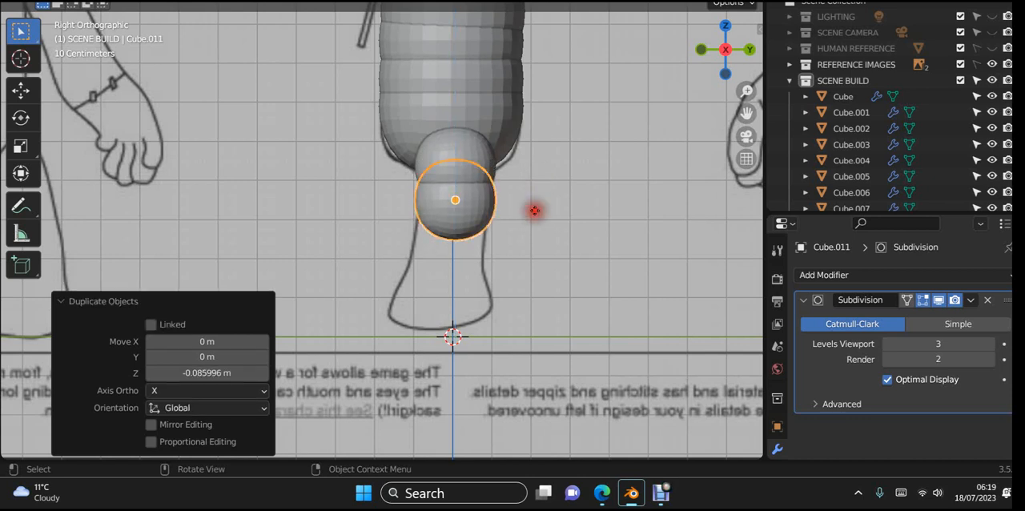
- Raise the duplicated leg segment slightly along Z so it overlaps the hip sphere more, and deselect it
scroll(543, 218, up, 2)
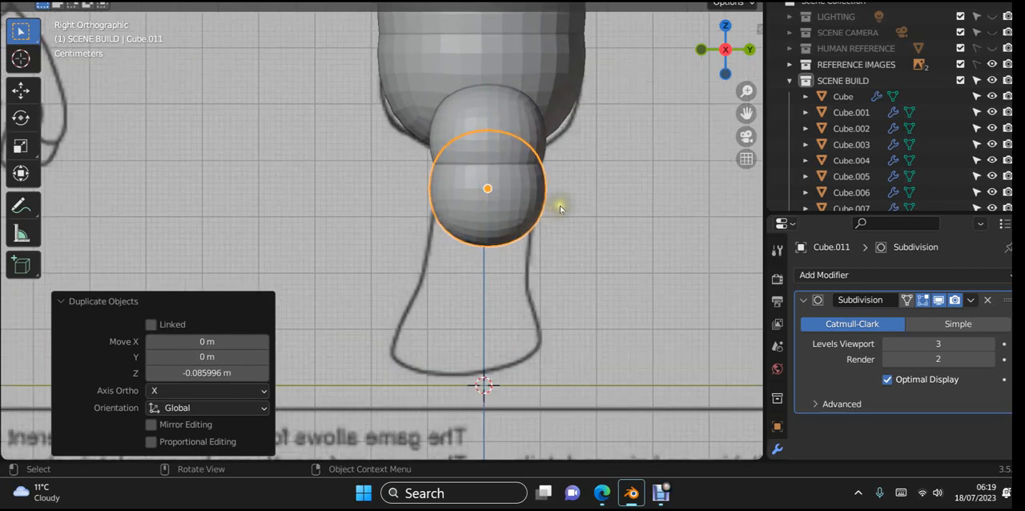
key(g)
key(z)
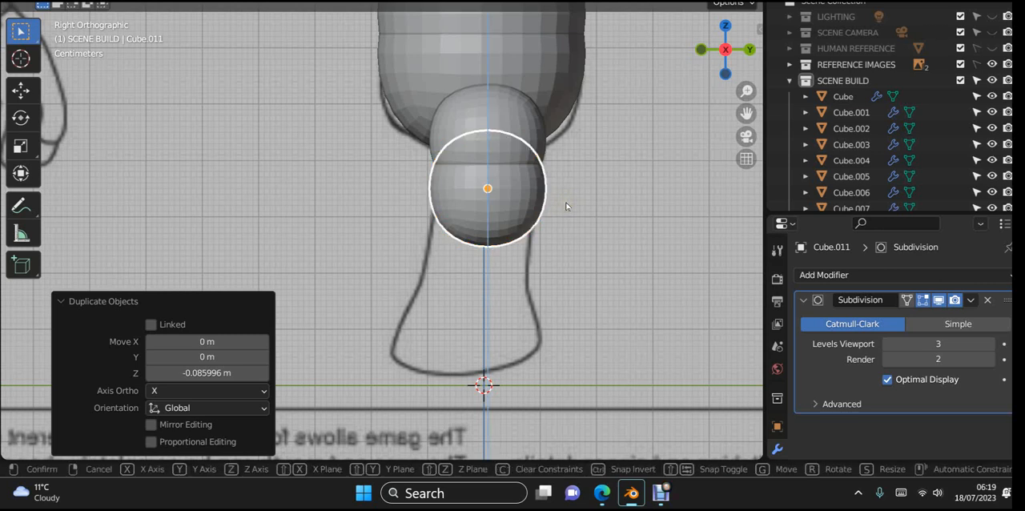
click(566, 197)
click(593, 199)
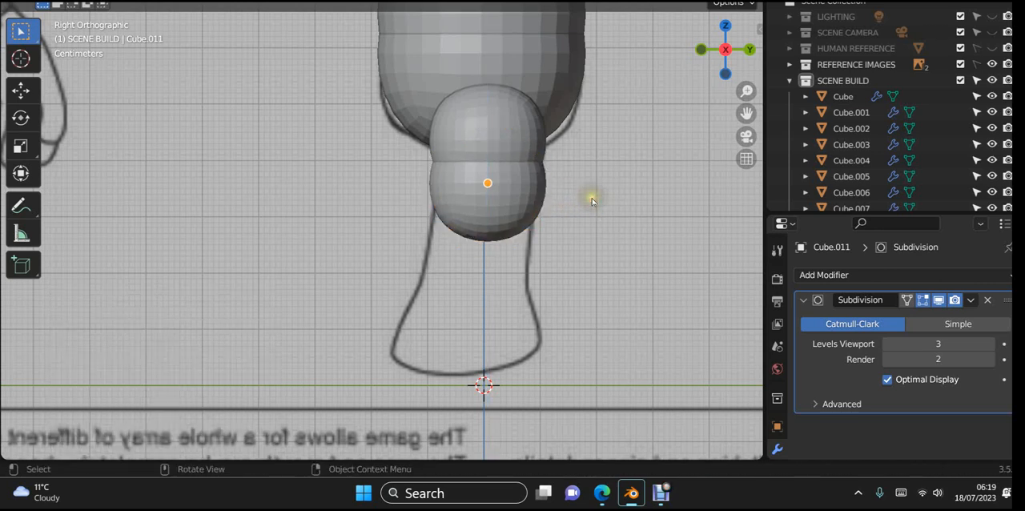
- Shift the second leg segment about 0.0085 m outward along X in the front view to follow the leg outline
key(KP_1)
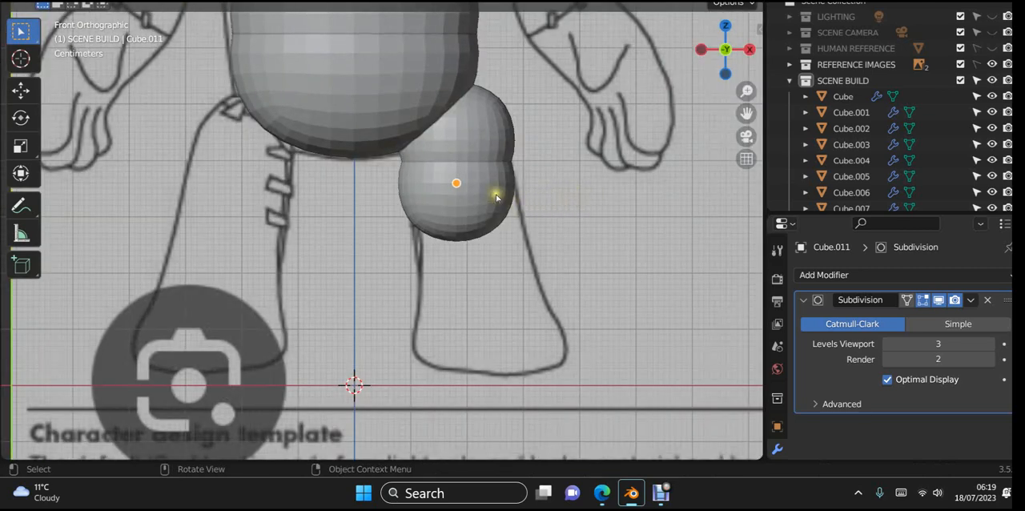
key(x)
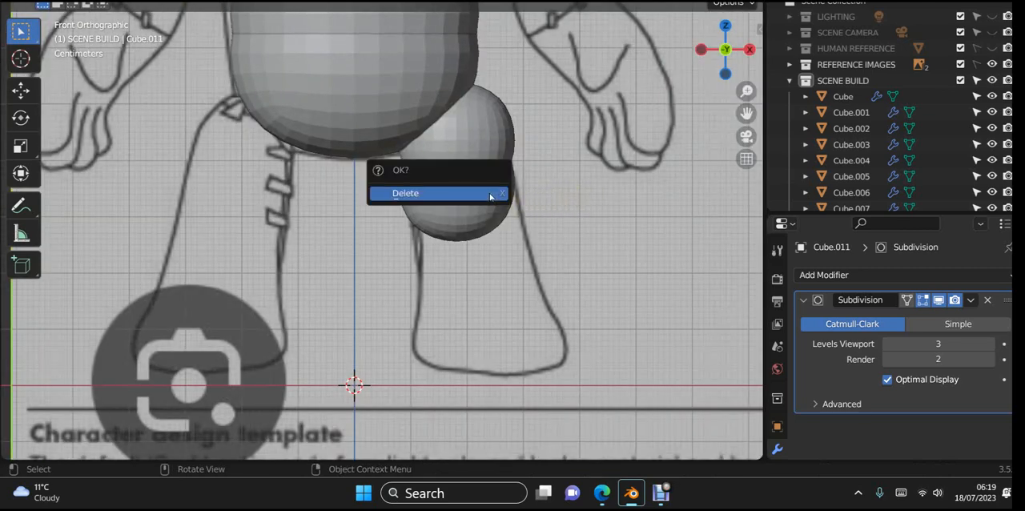
click(481, 225)
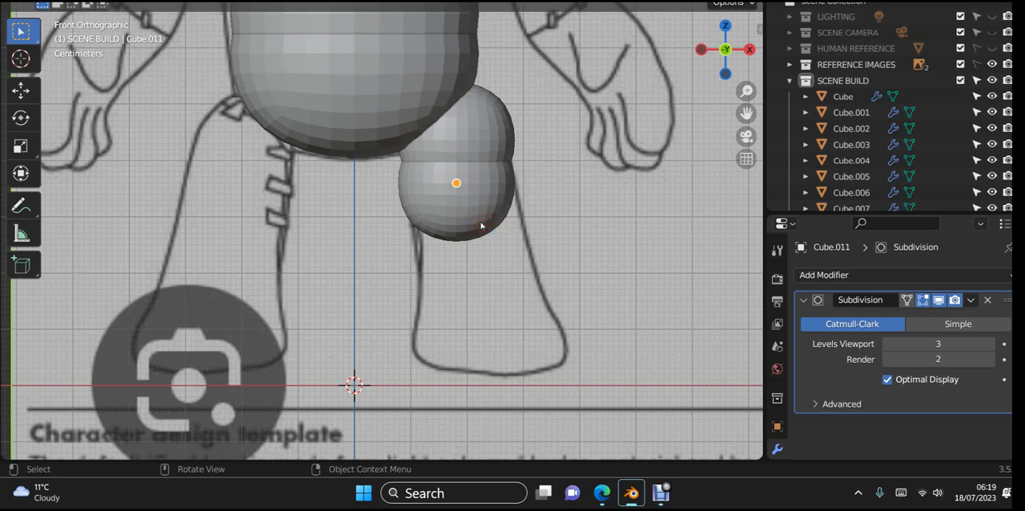
click(481, 225)
key(g)
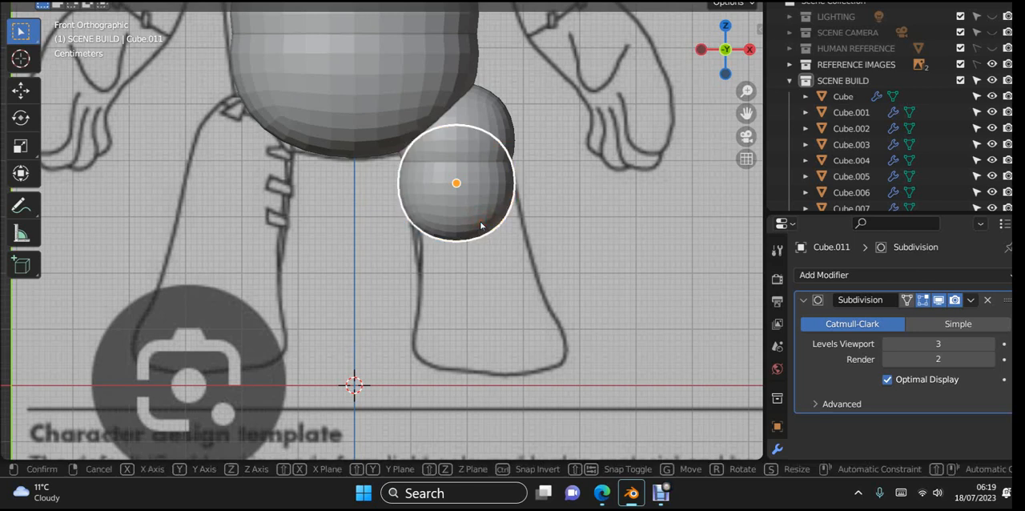
key(x)
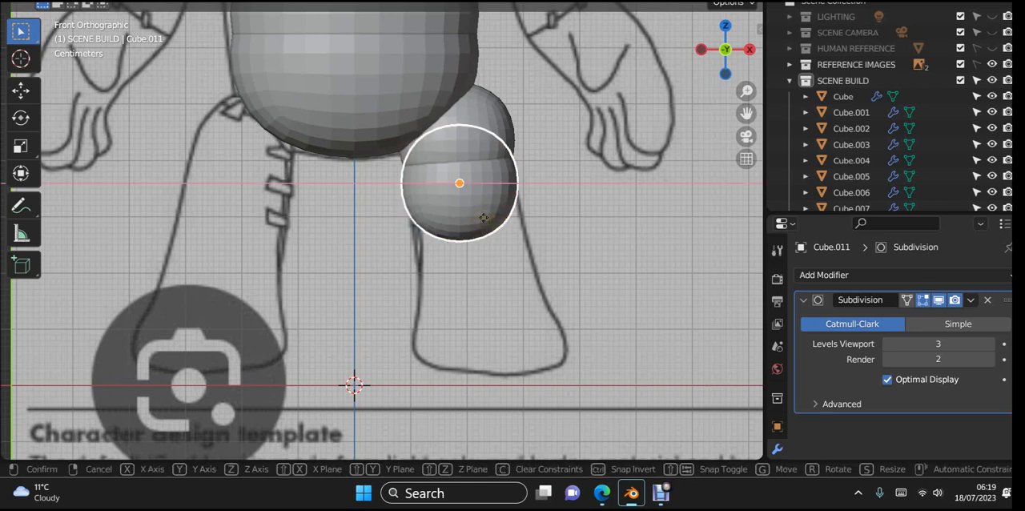
click(485, 216)
click(581, 225)
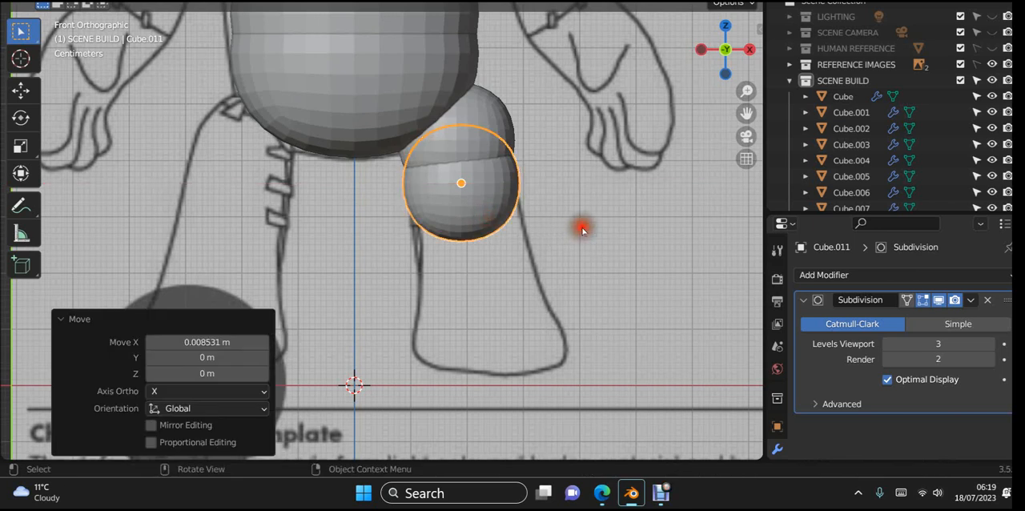
- Duplicate the second leg segment about 0.06 m down along Z to form the third segment
click(484, 223)
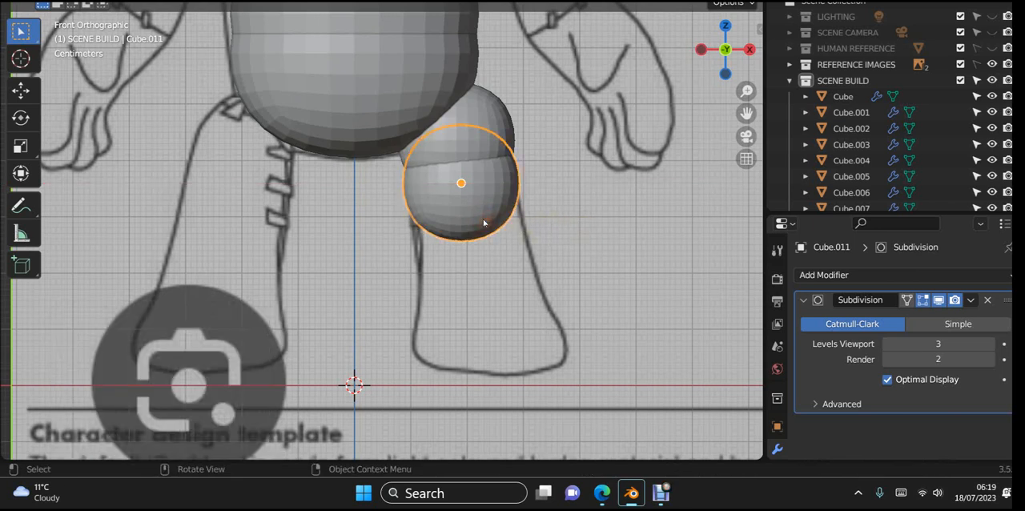
key(shift+d)
key(z)
click(501, 259)
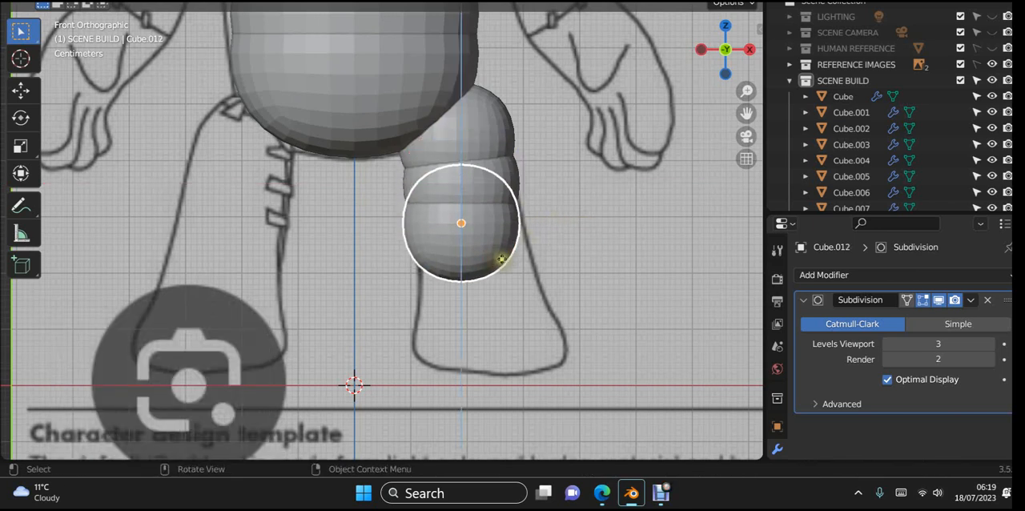
click(531, 253)
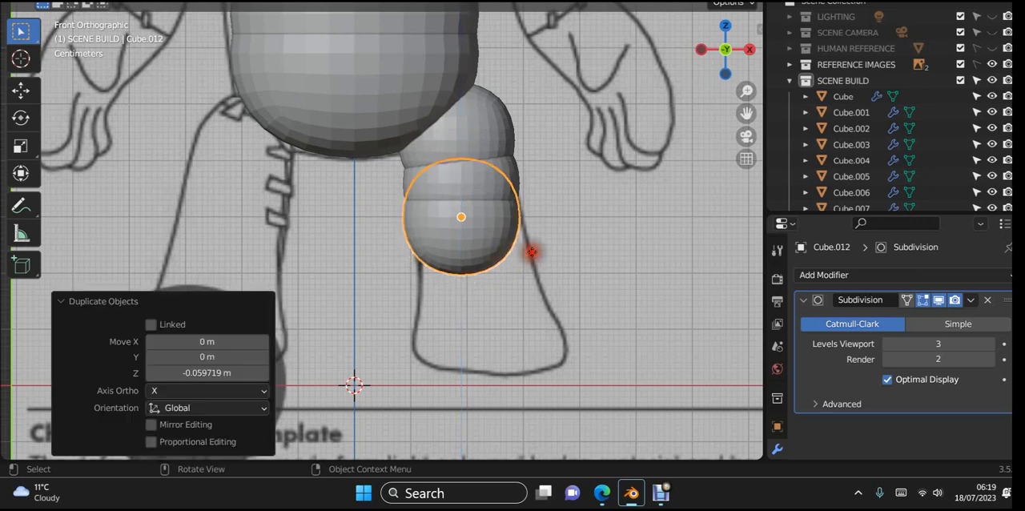
- Nudge the third leg segment slightly outward and up to fit the front leg outline, and switch to the right side view
key(g)
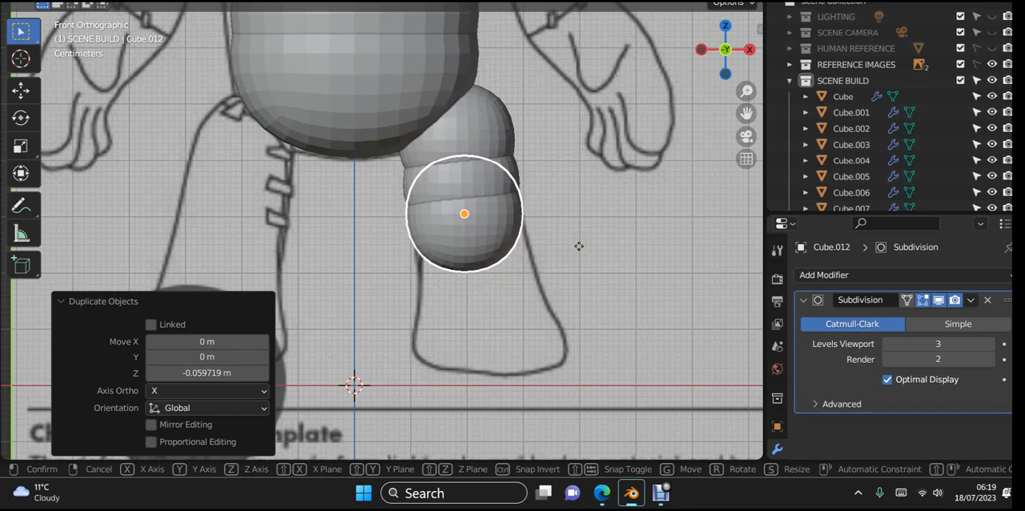
click(580, 245)
click(612, 245)
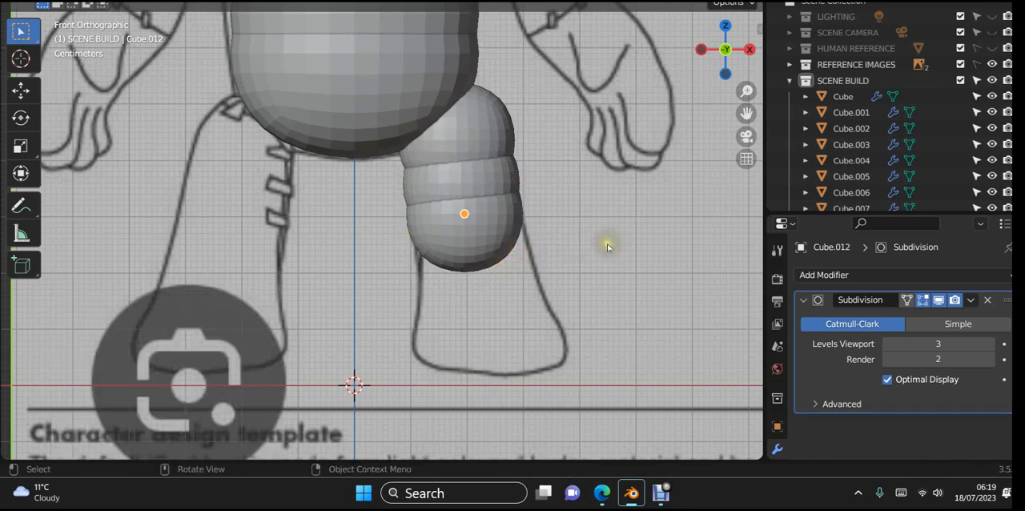
key(KP_3)
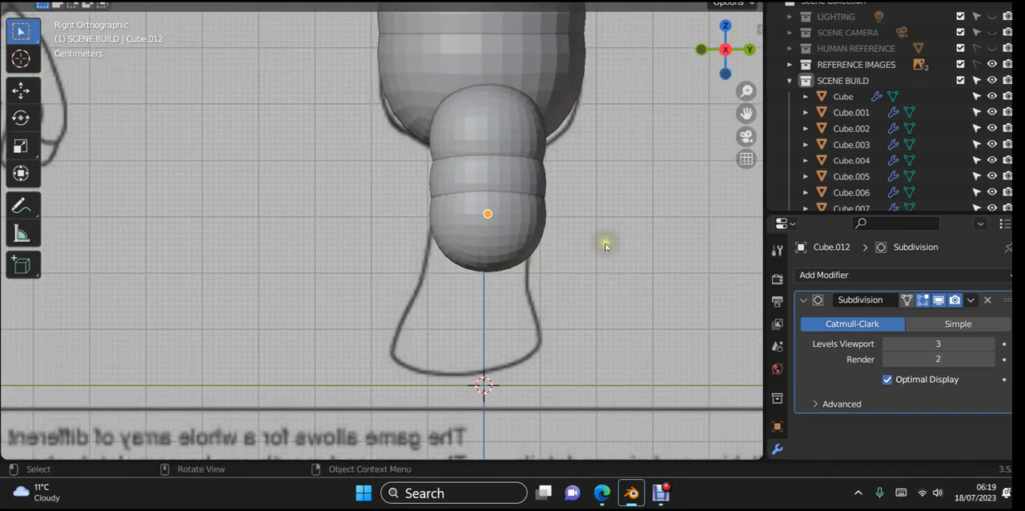
- Duplicate the third leg segment about 0.048 m down along Z to form the fourth segment
click(531, 236)
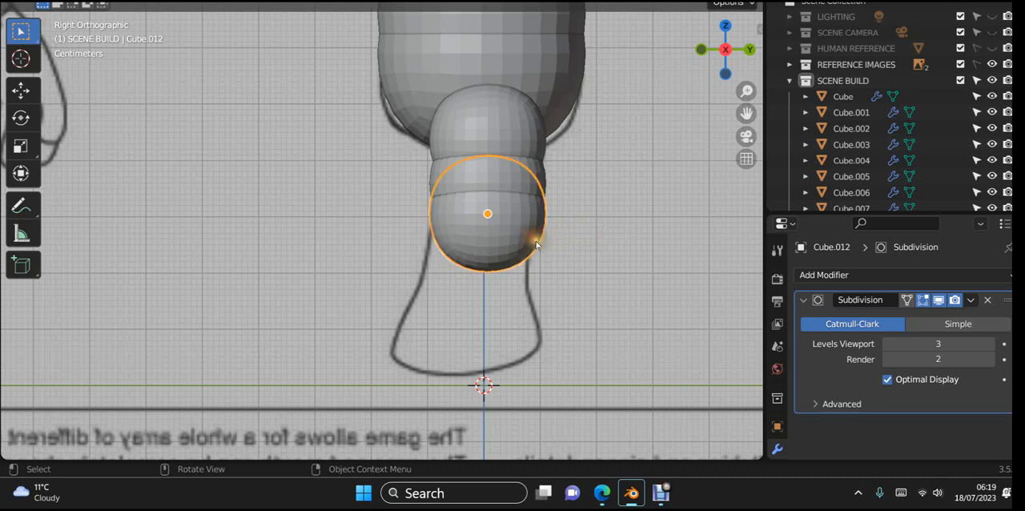
key(shift+d)
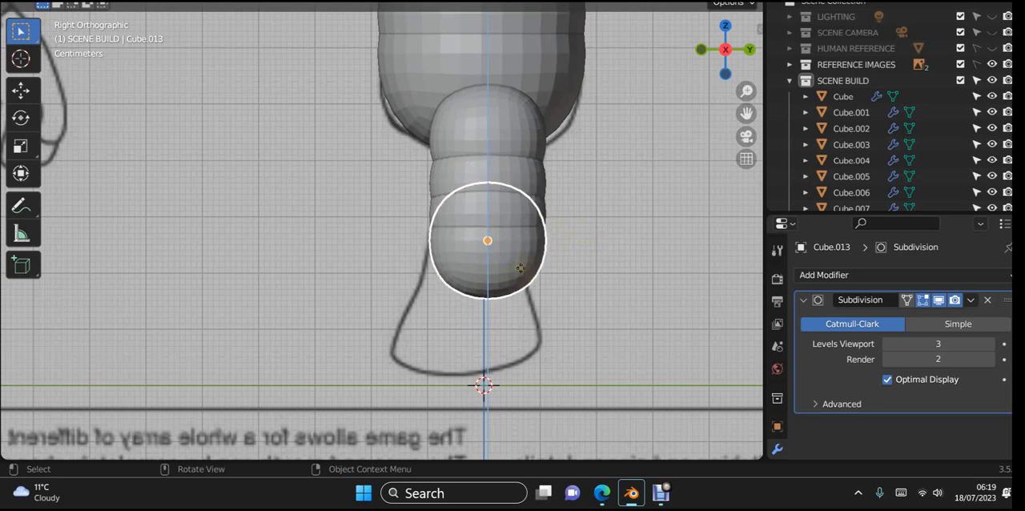
click(520, 268)
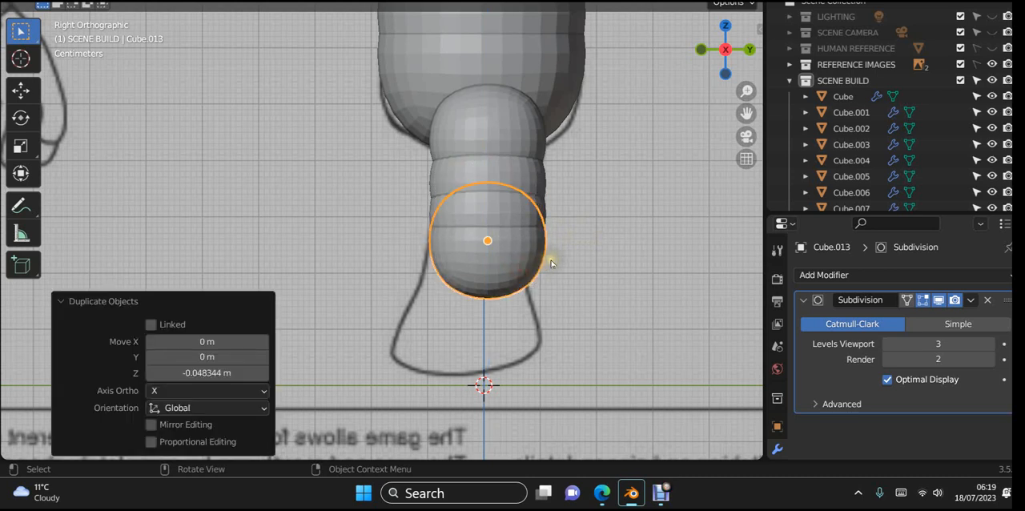
- Shift the fourth leg segment slightly forward along Y to follow the side leg outline, and deselect it
key(g)
key(y)
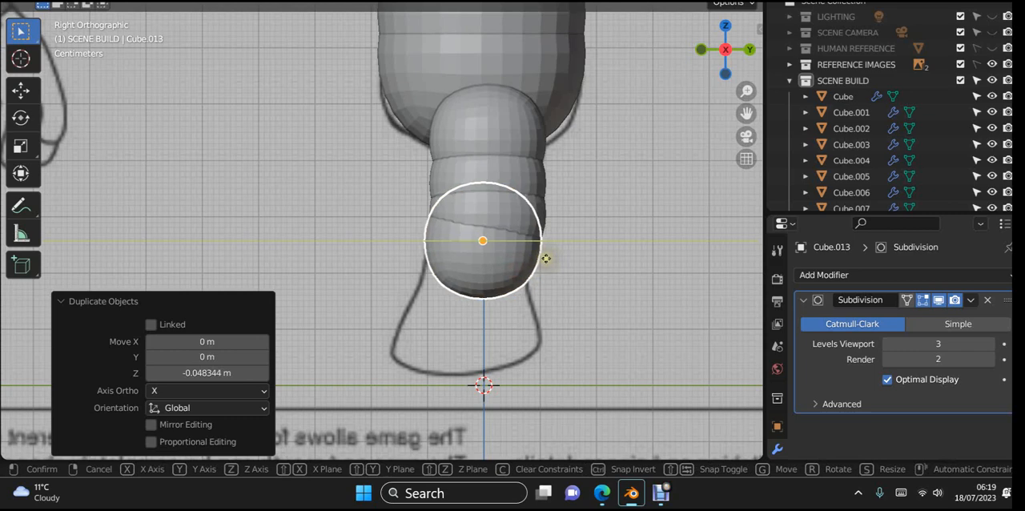
click(553, 265)
click(593, 258)
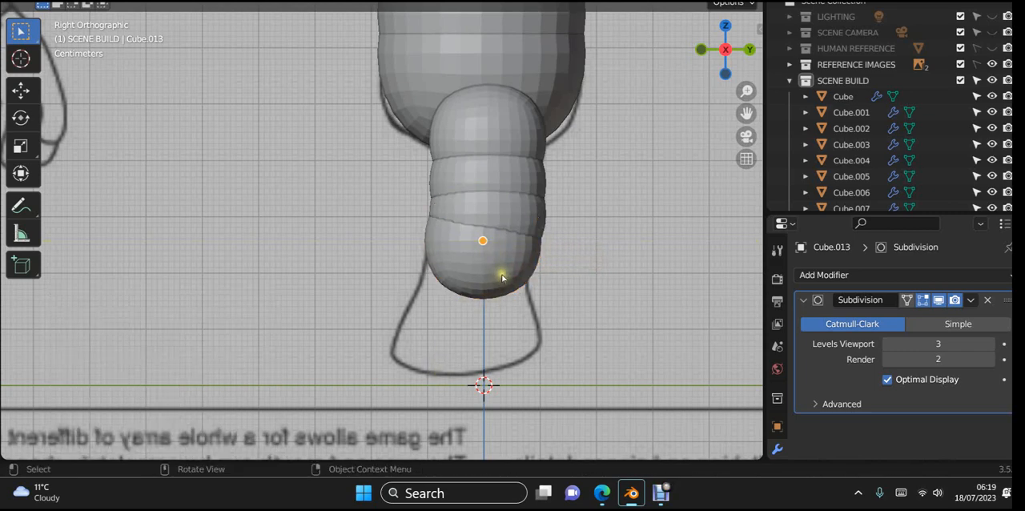
- Shift the fourth leg segment slightly outward along X in the front view to match the leg outline, and deselect it
key(KP_1)
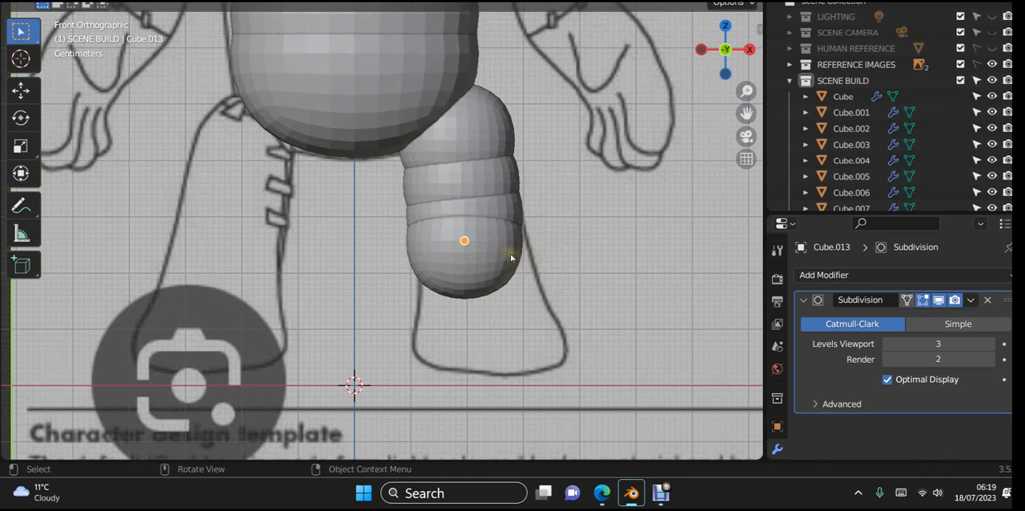
key(x)
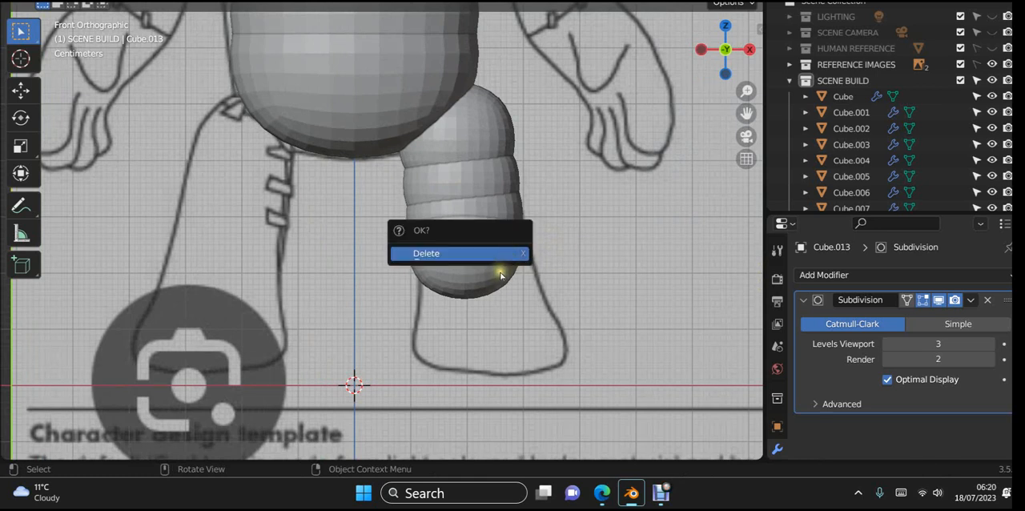
click(501, 275)
click(500, 277)
key(g)
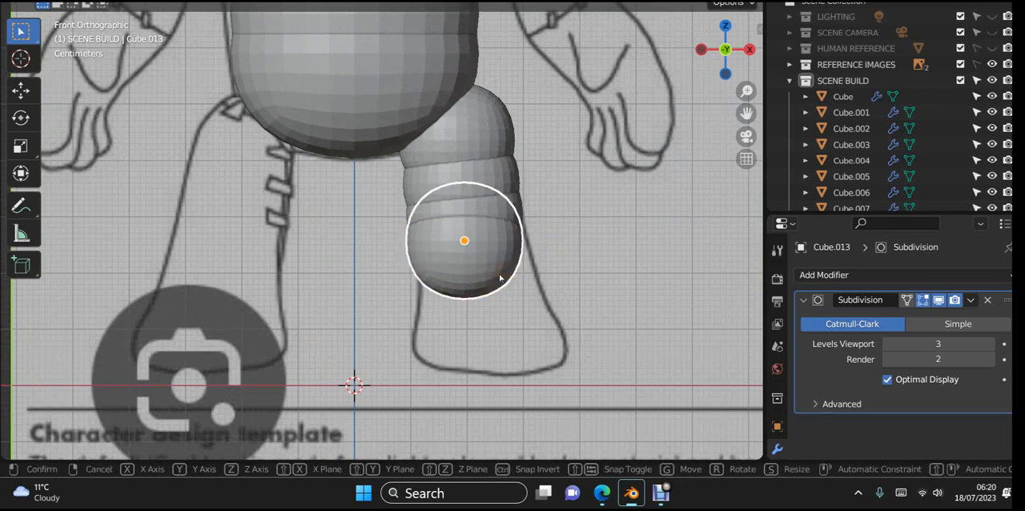
key(x)
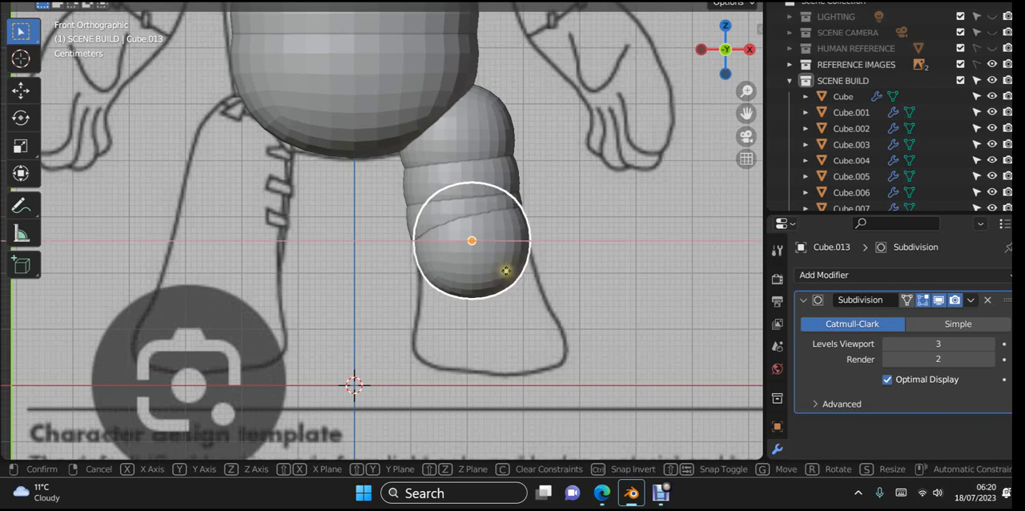
click(505, 270)
click(600, 249)
- Duplicate the fourth leg segment about 0.11 m down along Z to form the foot piece
scroll(597, 246, down, 1)
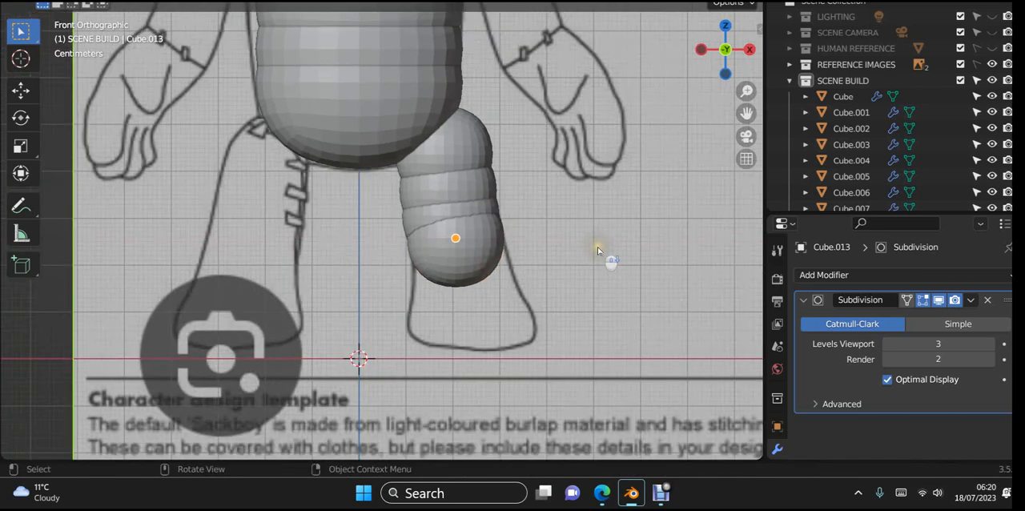
shift+middle_drag(593, 248, 572, 211)
click(456, 221)
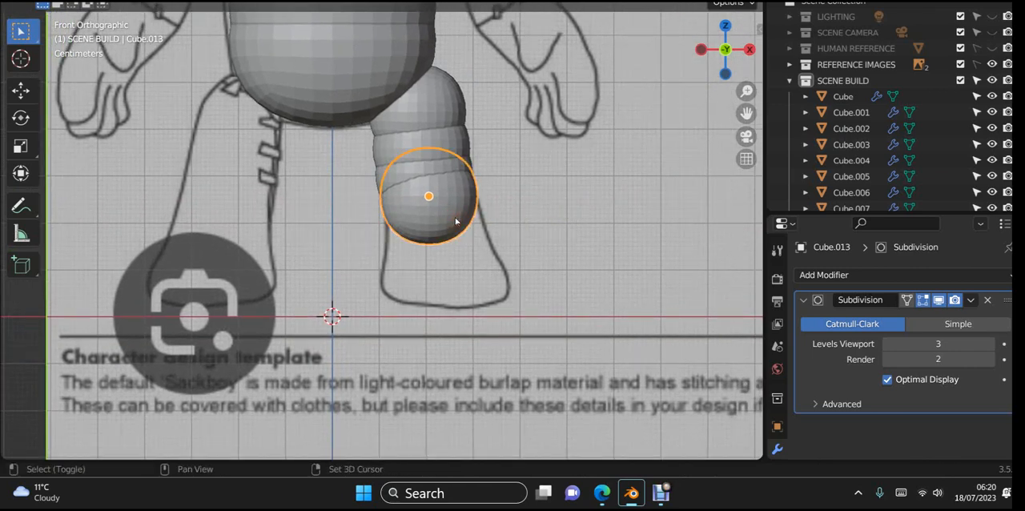
key(shift+d)
right_click(456, 221)
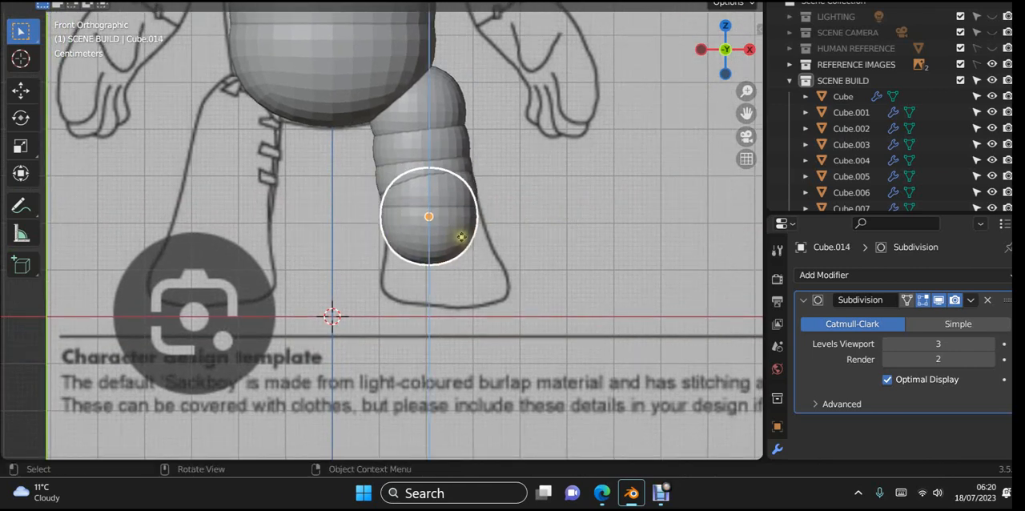
click(476, 269)
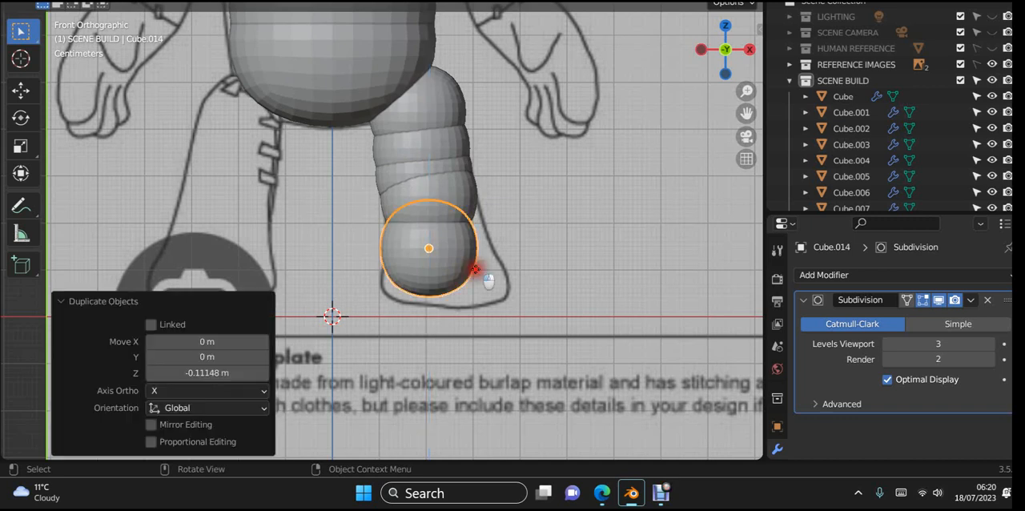
- Shift the foot piece about 0.017 m outward along X in the front view
key(g)
key(x)
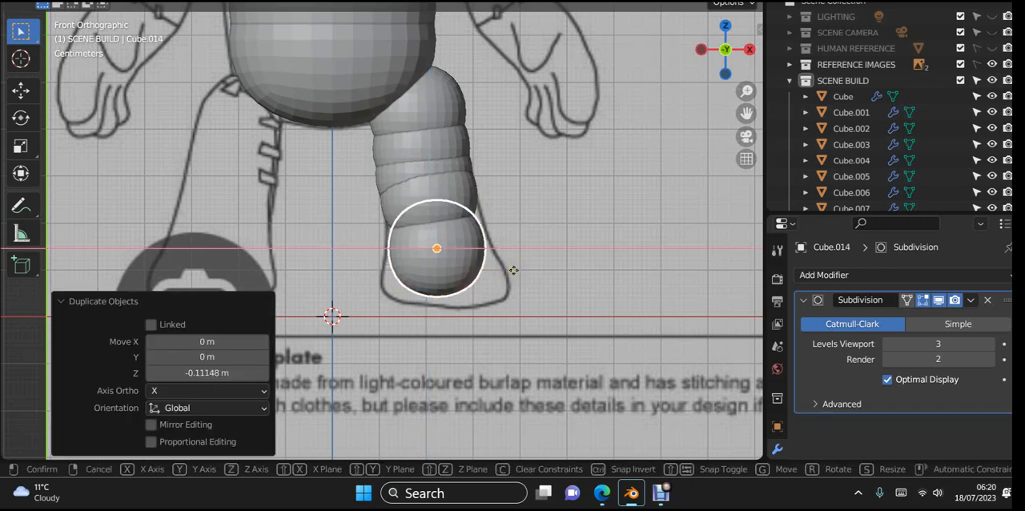
click(514, 270)
- Shift the foot piece about 0.002 m forward along Y in the right side view
key(KP_3)
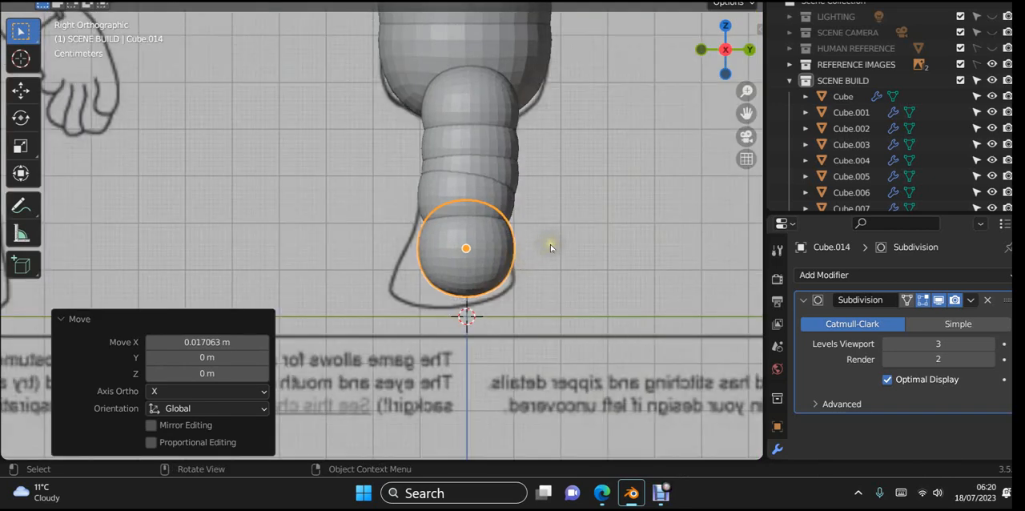
key(g)
key(y)
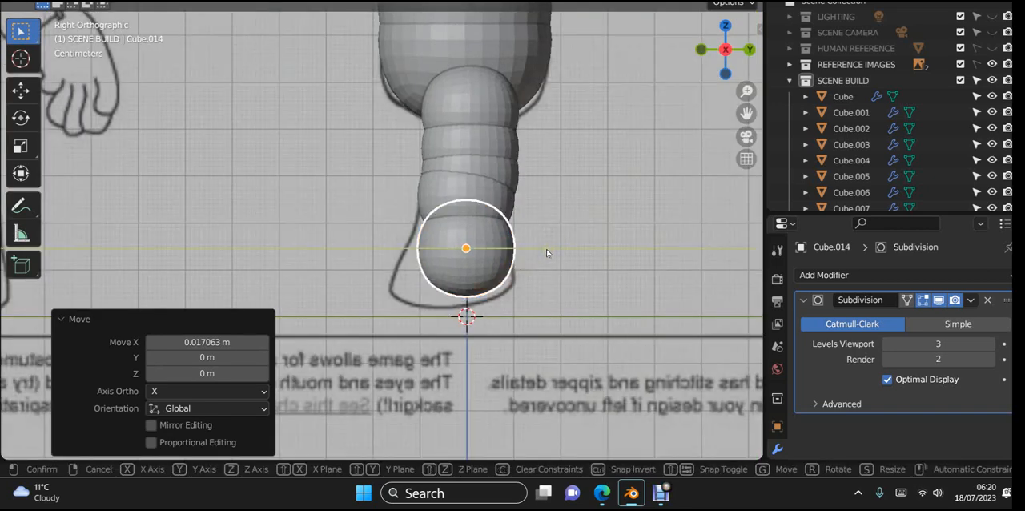
click(546, 250)
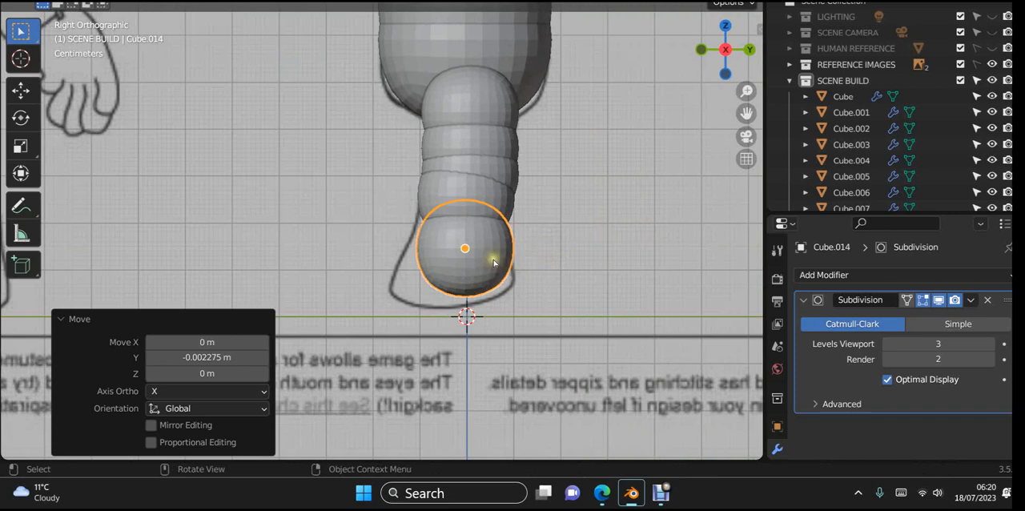
- Edit the foot cube's mesh and pull its front face about 0.098 m forward along Y to reach the toe outline
middle_drag(488, 252, 560, 322)
key(Tab)
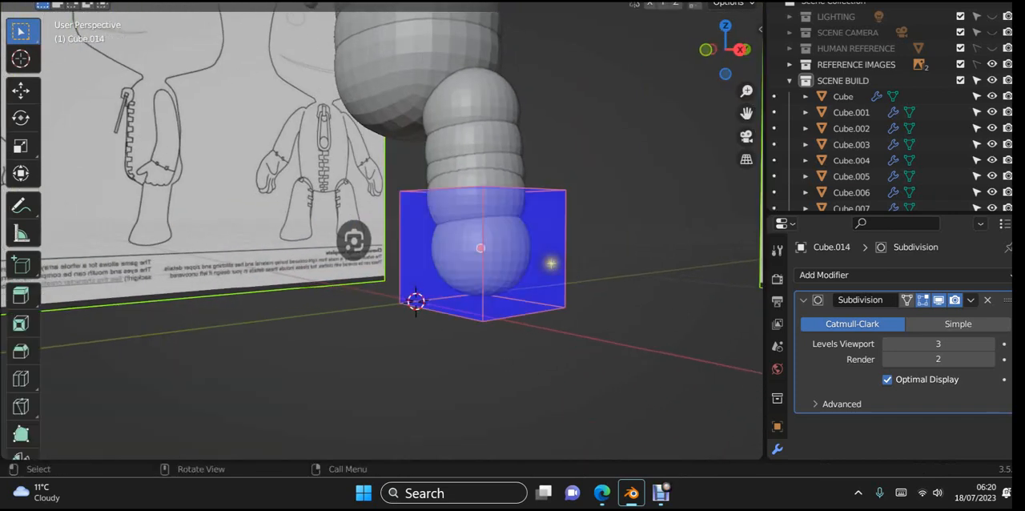
key(alt+a)
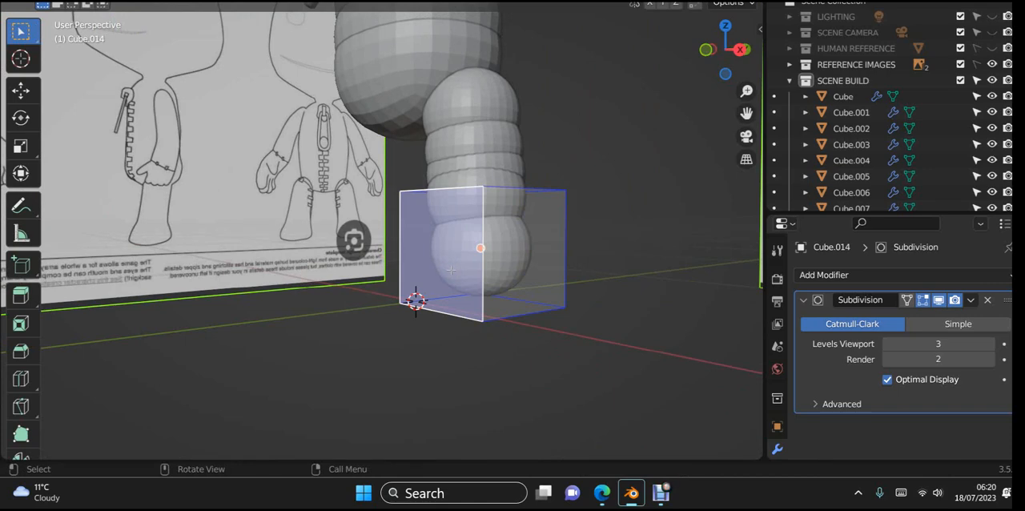
key(KP_3)
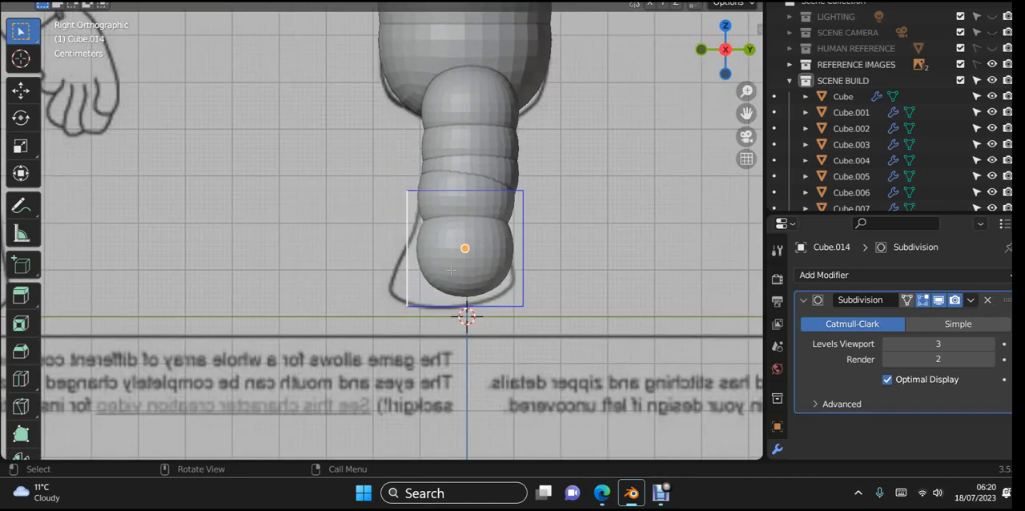
key(g)
key(y)
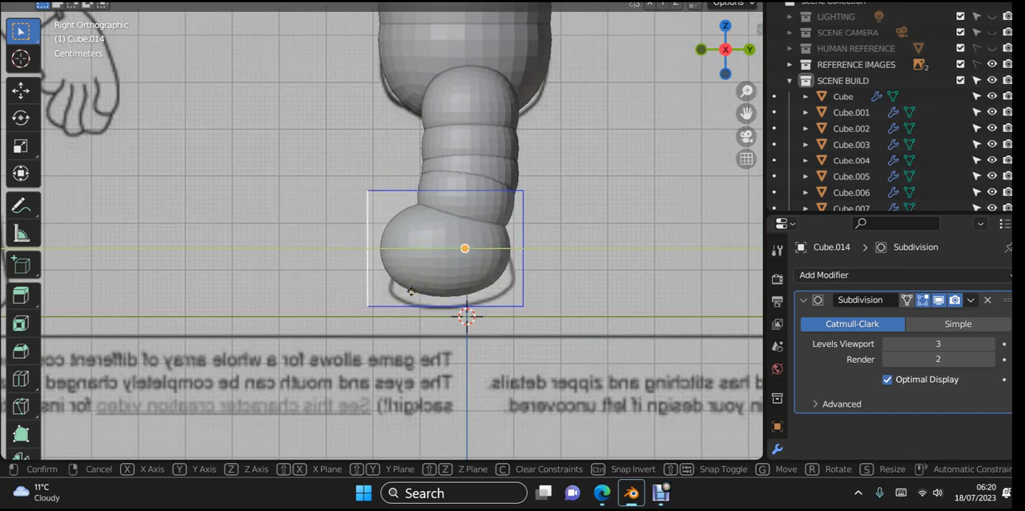
click(402, 295)
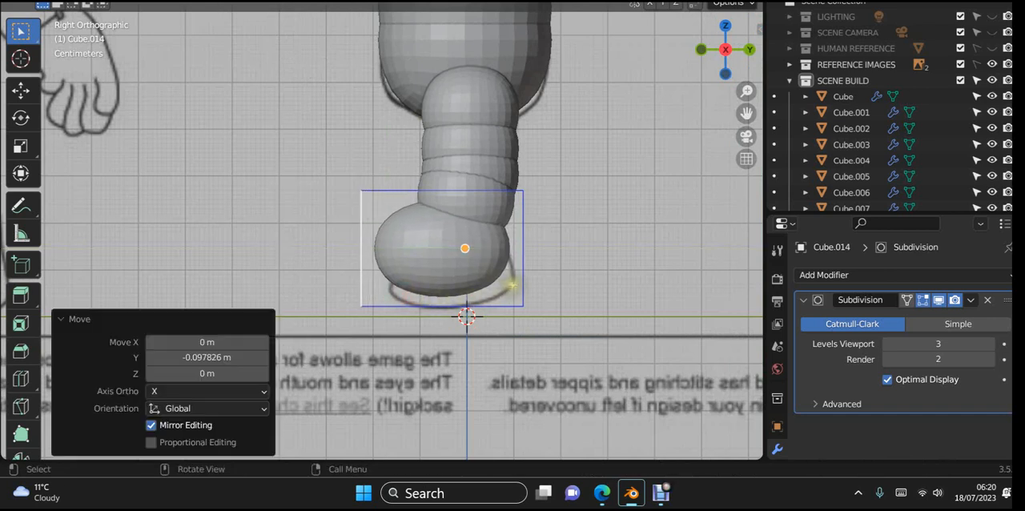
- Move the foot cube's bottom face about 0.067 m down along Z in the right side view
middle_drag(513, 275, 472, 251)
click(462, 253)
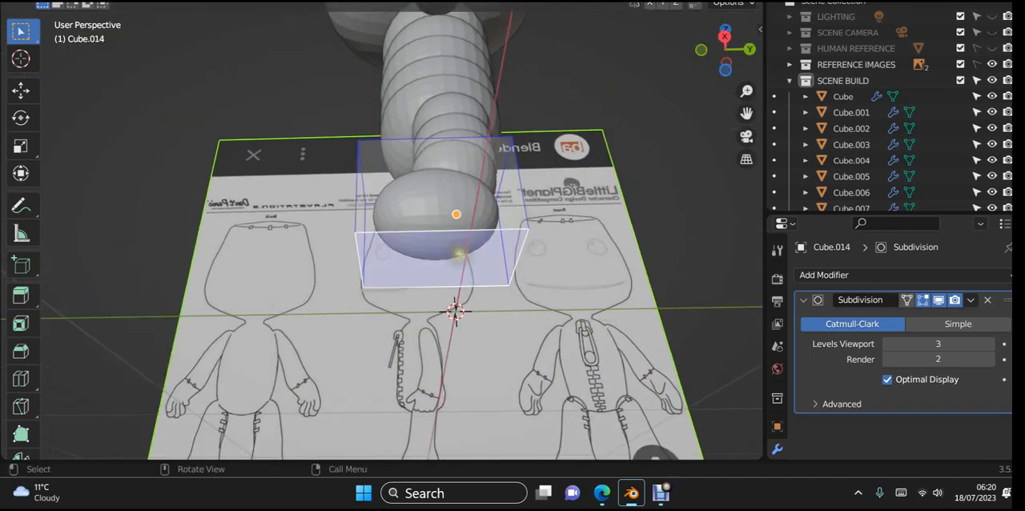
key(KP_3)
key(g)
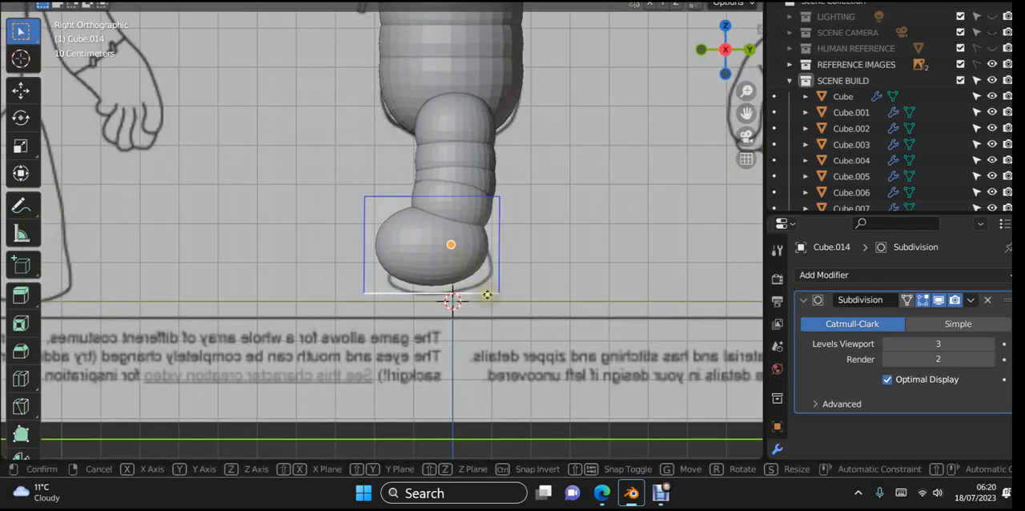
key(z)
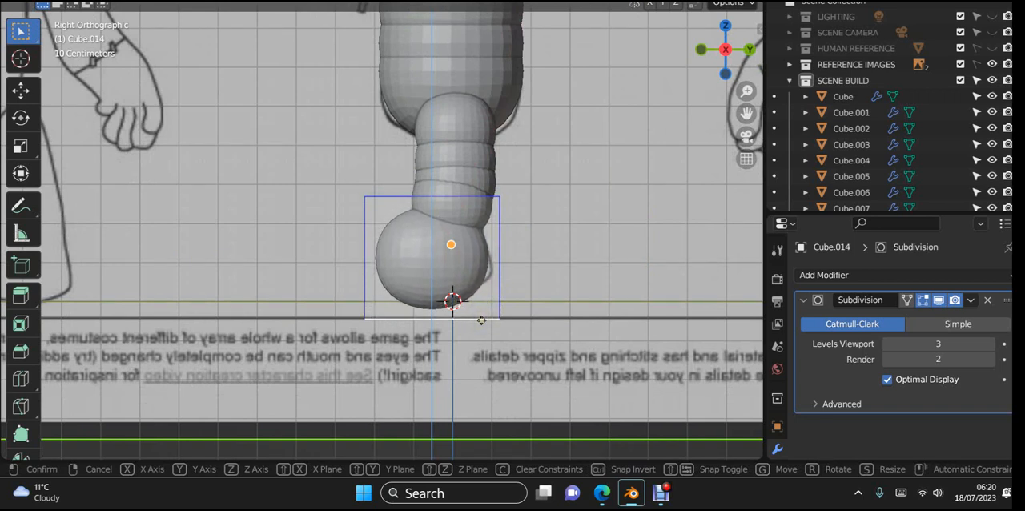
click(481, 321)
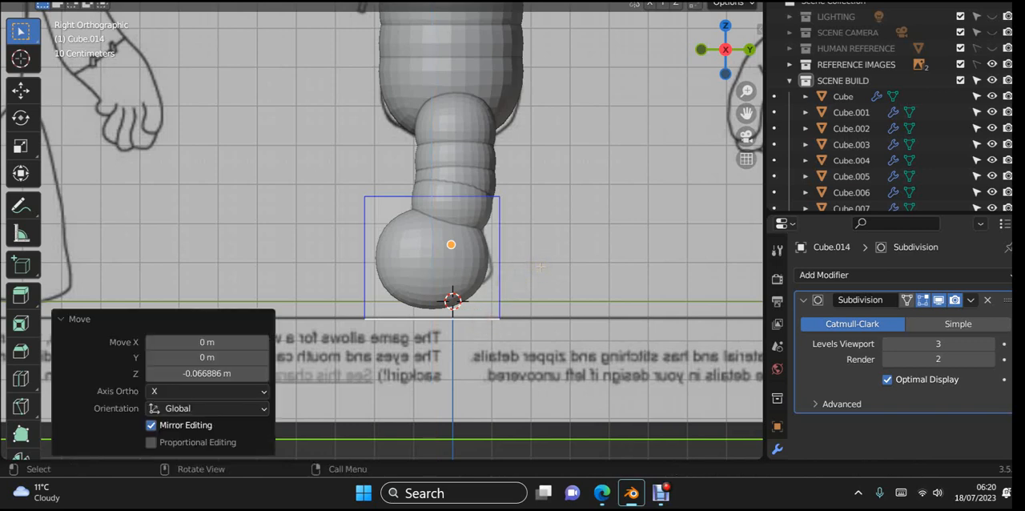
- Move the foot cube's back face about 0.007 m backward along Y to meet the heel outline
middle_drag(542, 265, 499, 281)
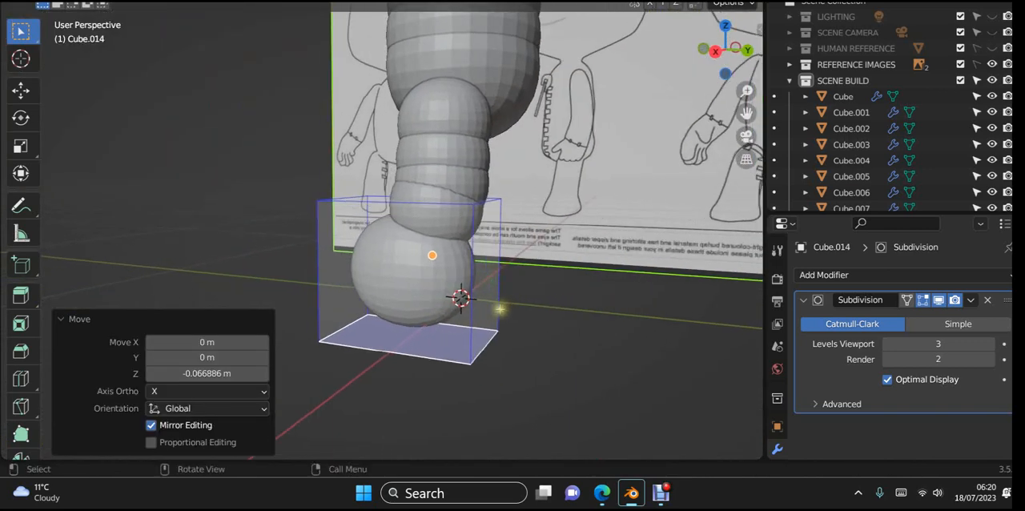
click(491, 303)
key(KP_3)
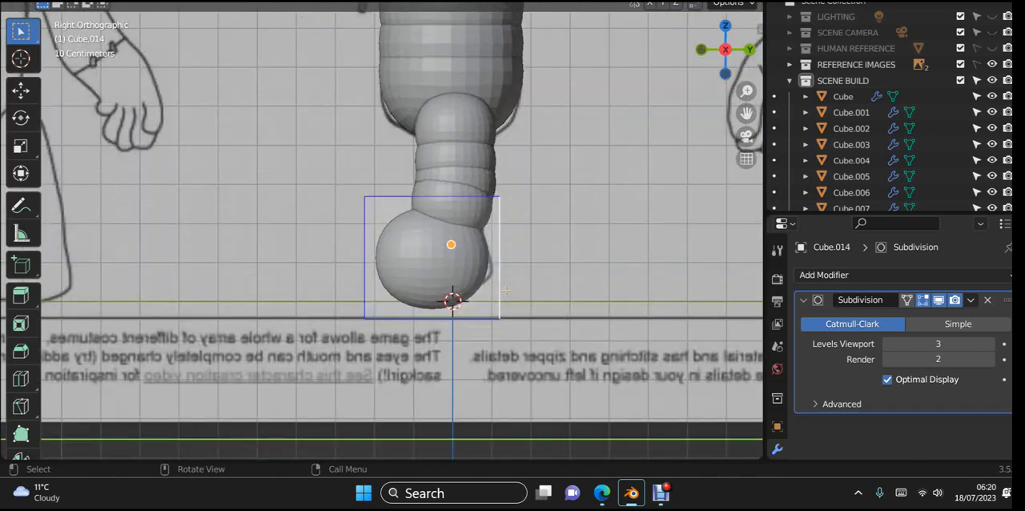
key(g)
key(y)
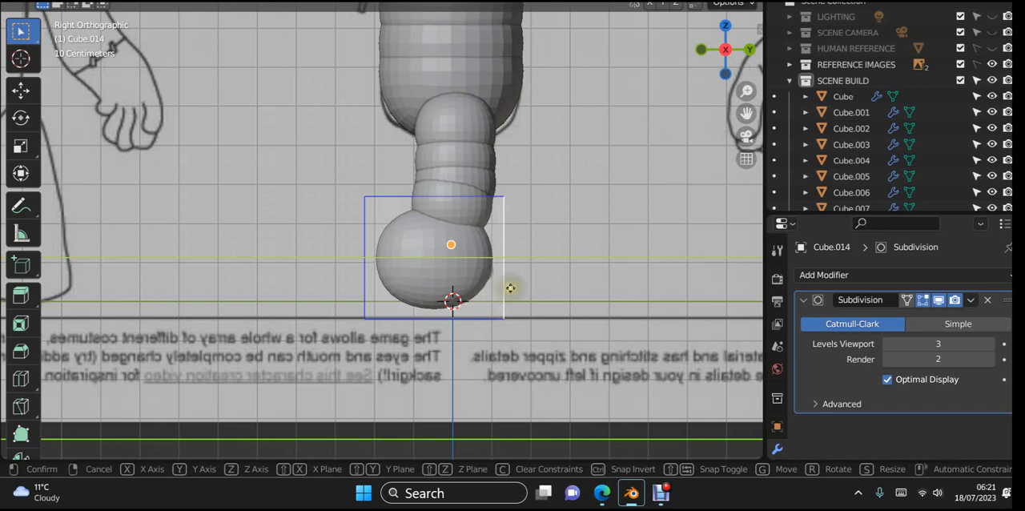
click(508, 289)
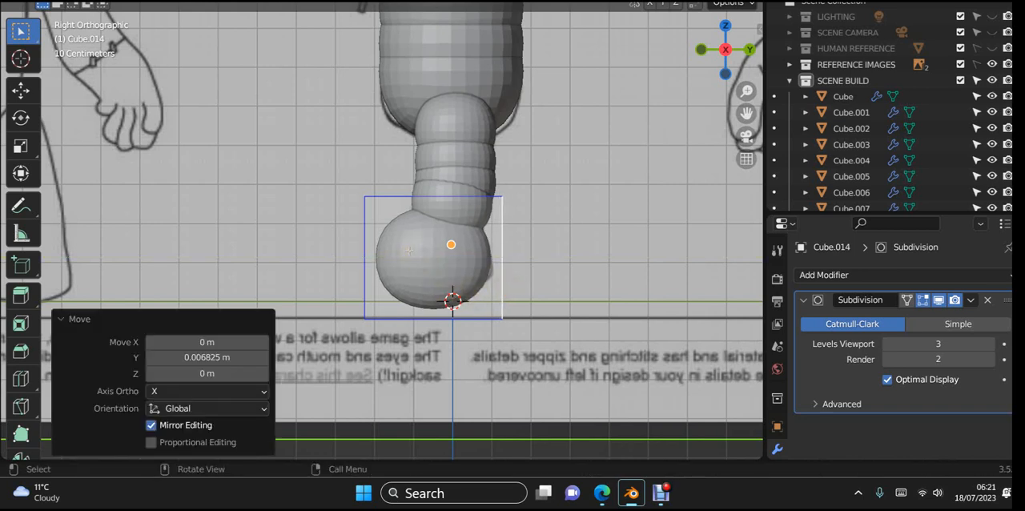
- Select the foot cube's top front edge in edge mode and lower it along Z to slope the toe in the right side view
middle_drag(410, 251, 457, 285)
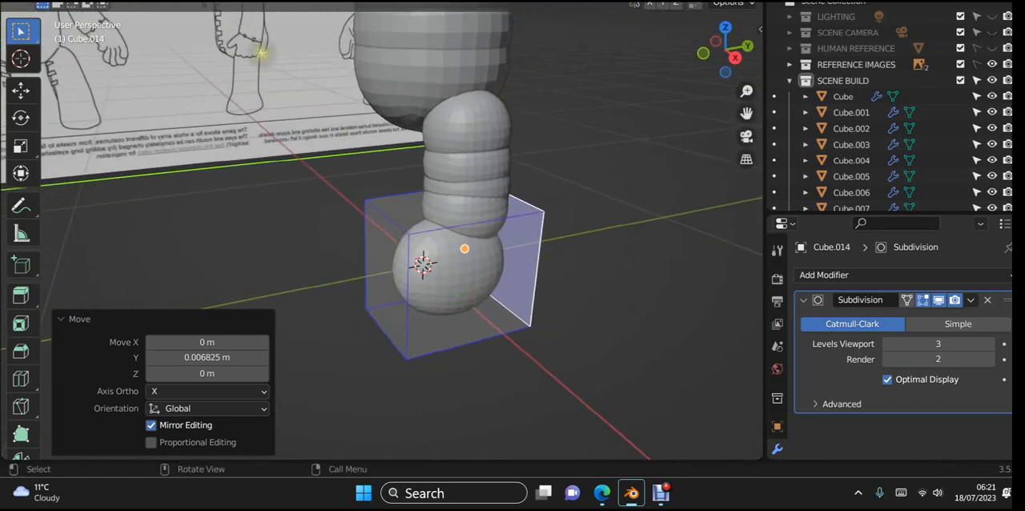
key(2)
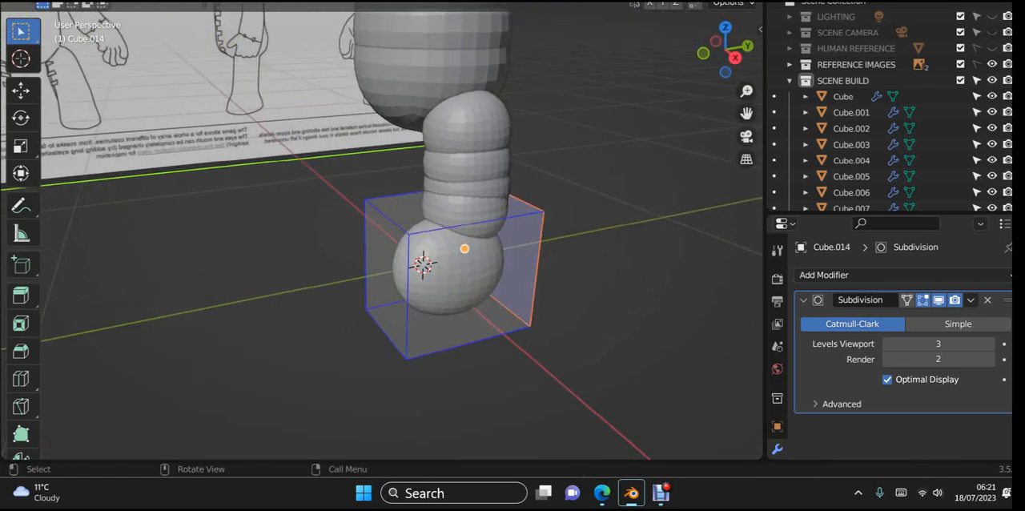
click(390, 227)
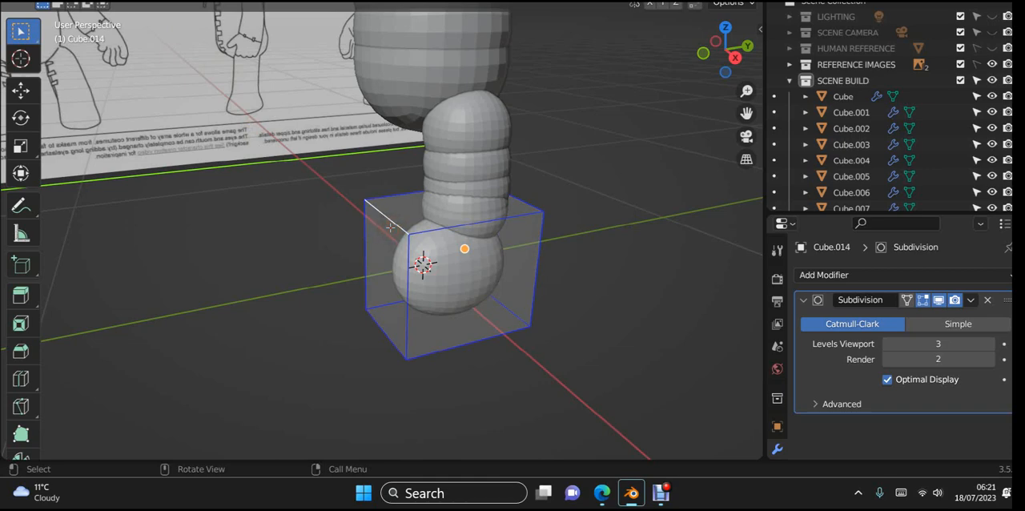
key(KP_3)
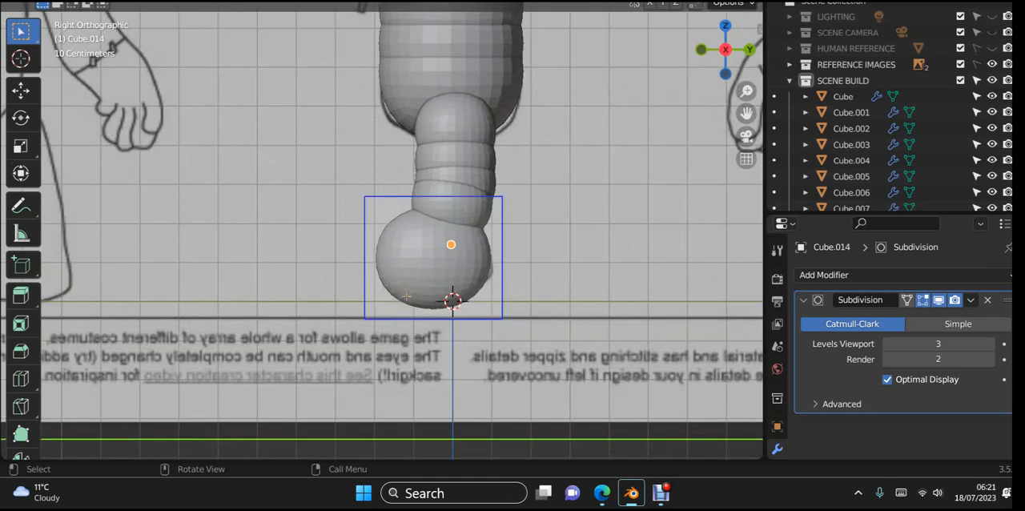
key(g)
key(z)
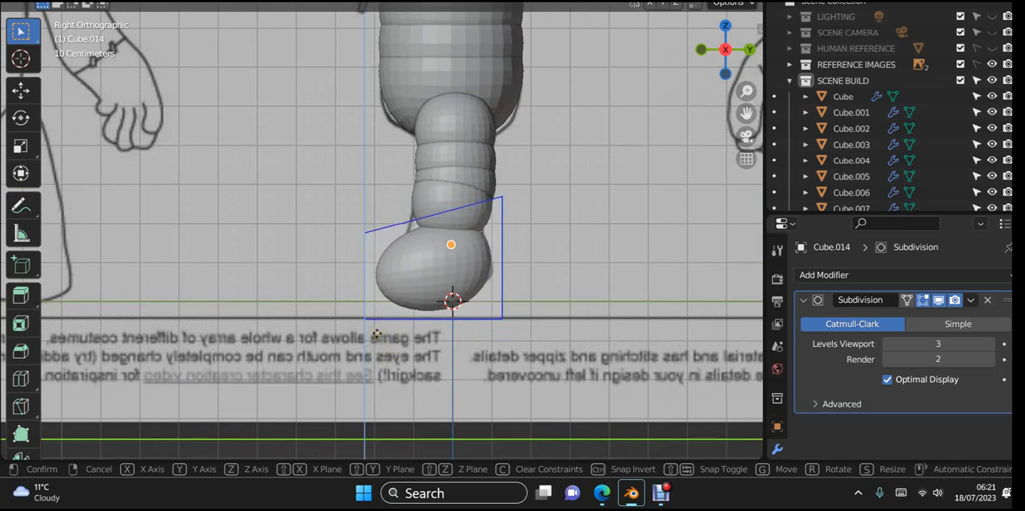
click(377, 334)
- Isolate the foot cube to select its top face, restore the full scene, and raise the face about 0.033 m along Z
key(KP_Divide)
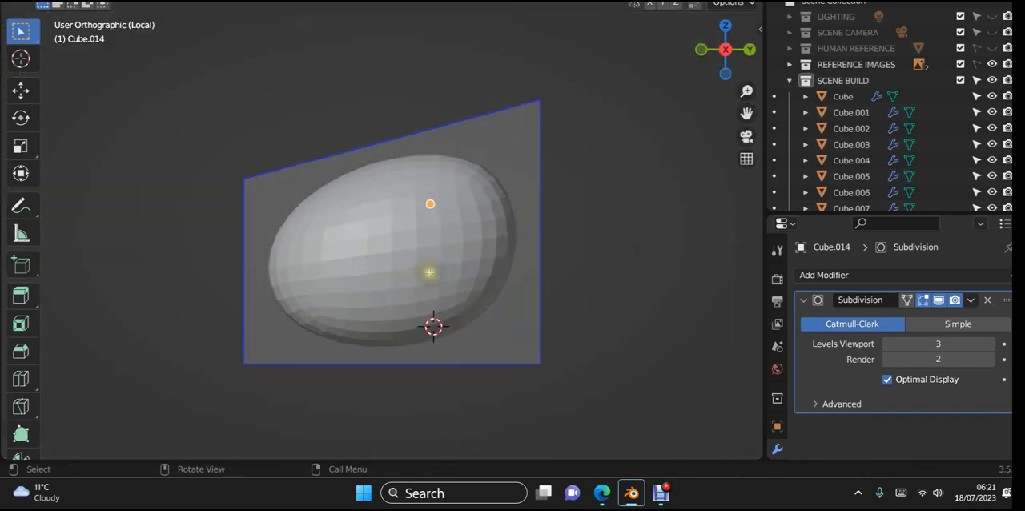
middle_drag(451, 259, 435, 286)
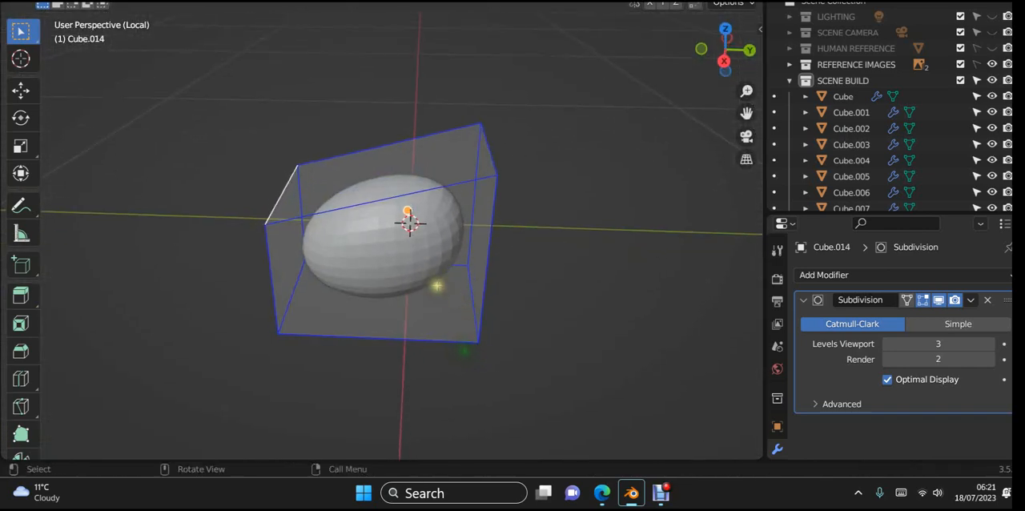
middle_drag(456, 215, 473, 196)
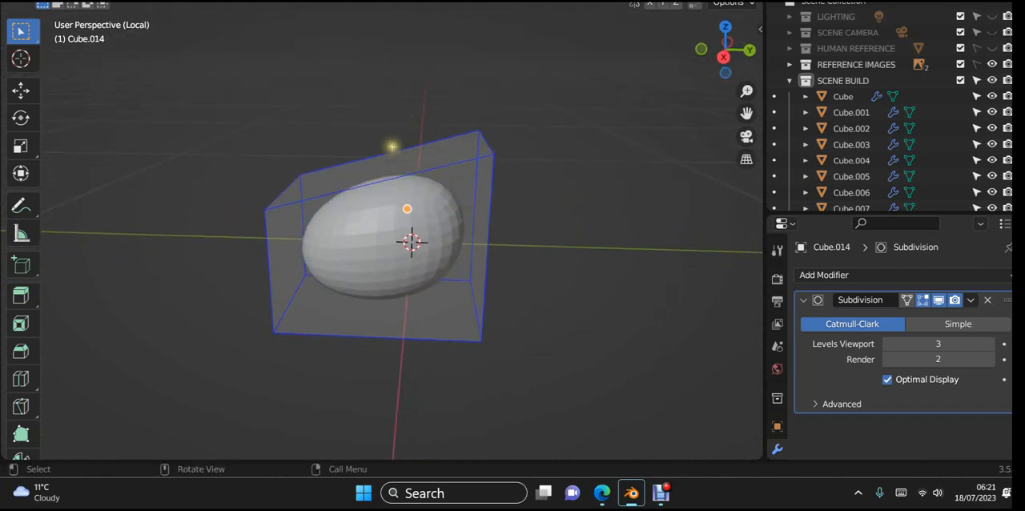
click(414, 166)
key(KP_3)
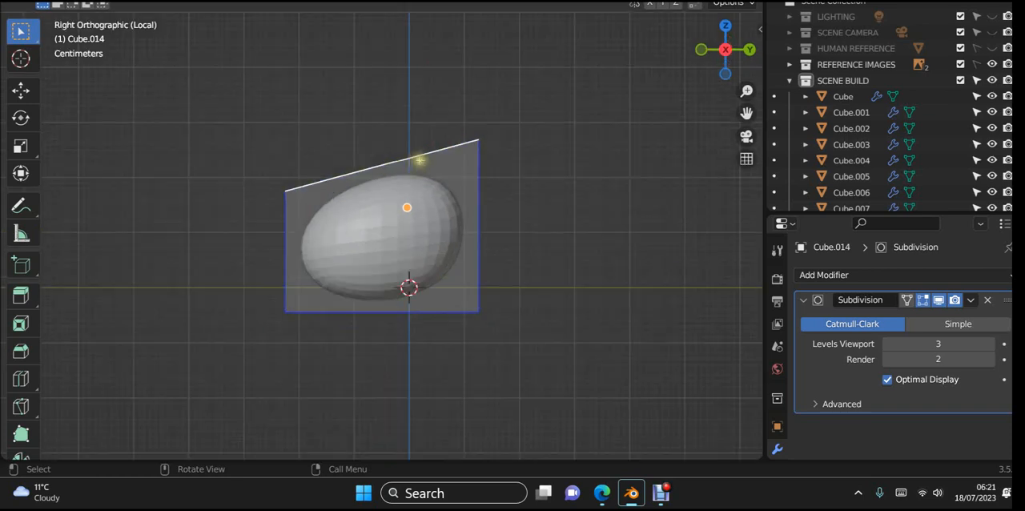
key(KP_Divide)
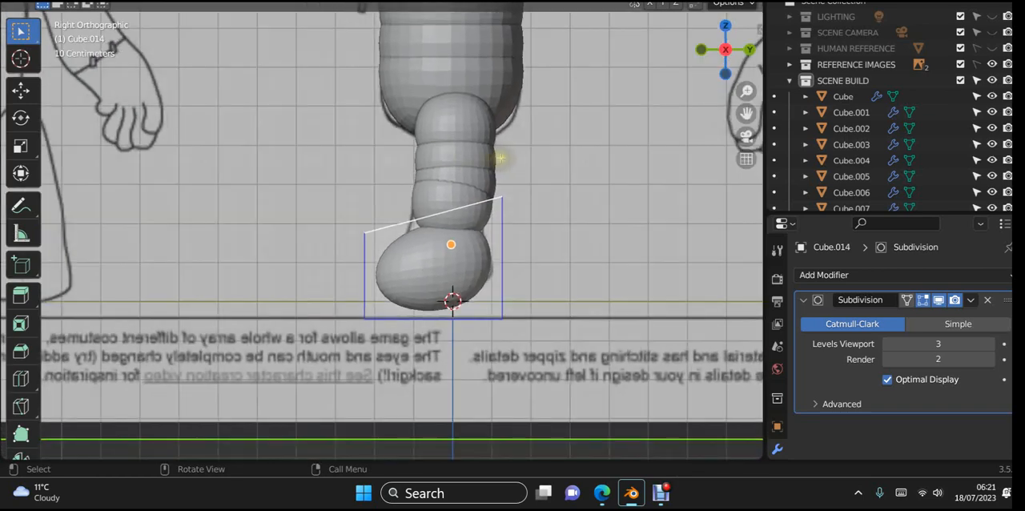
scroll(512, 157, up, 1)
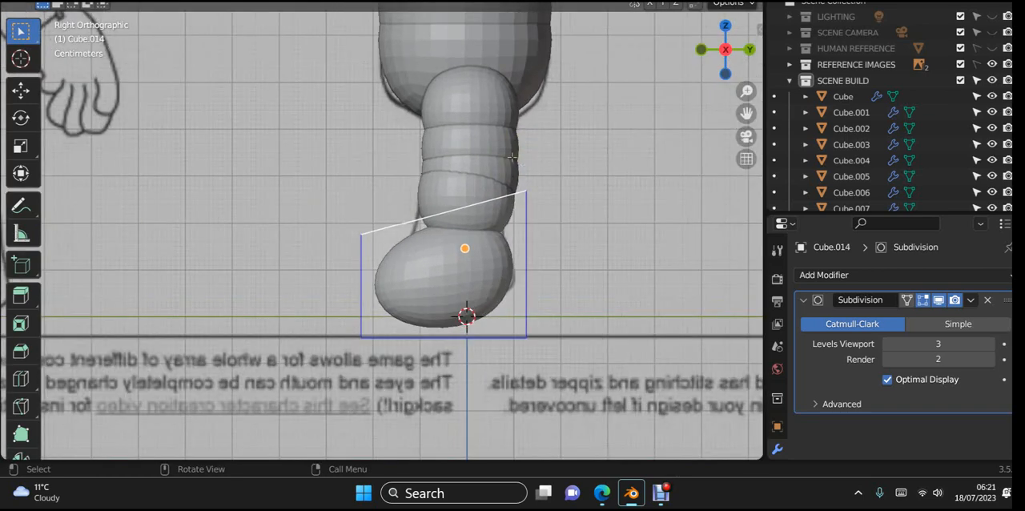
key(g)
key(z)
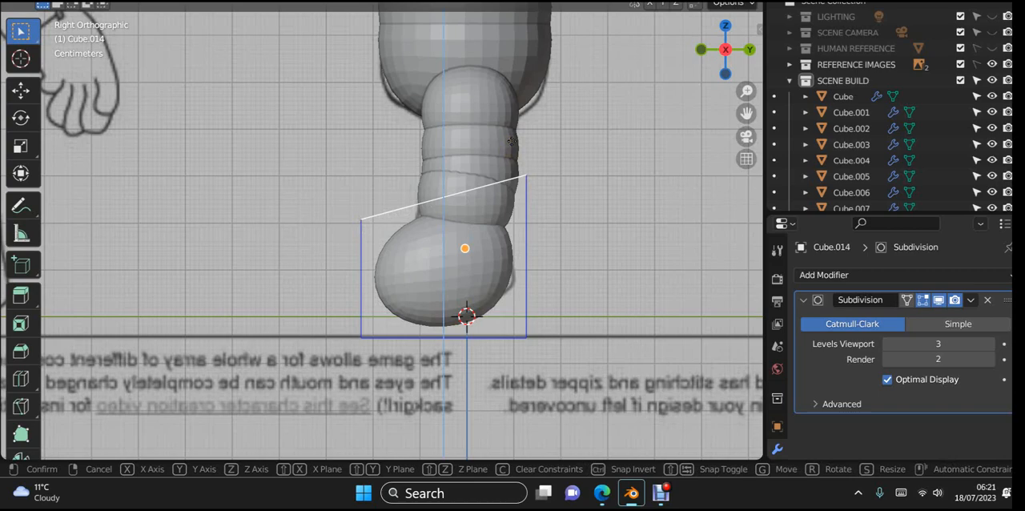
click(512, 141)
- Move the foot cube's outer bottom edge about 0.093 m outward along X to meet the foot outline in the front view
scroll(513, 145, down, 3)
middle_drag(453, 165, 598, 190)
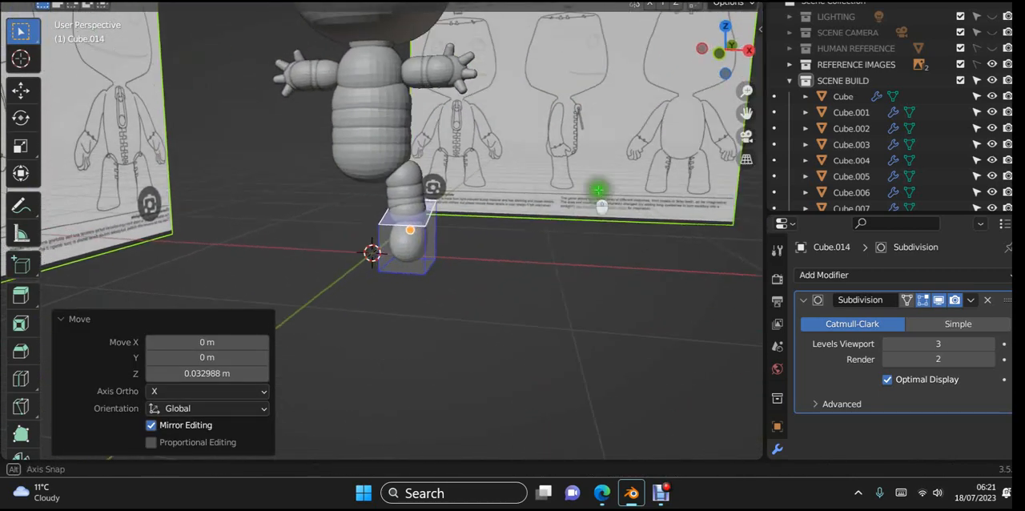
key(KP_1)
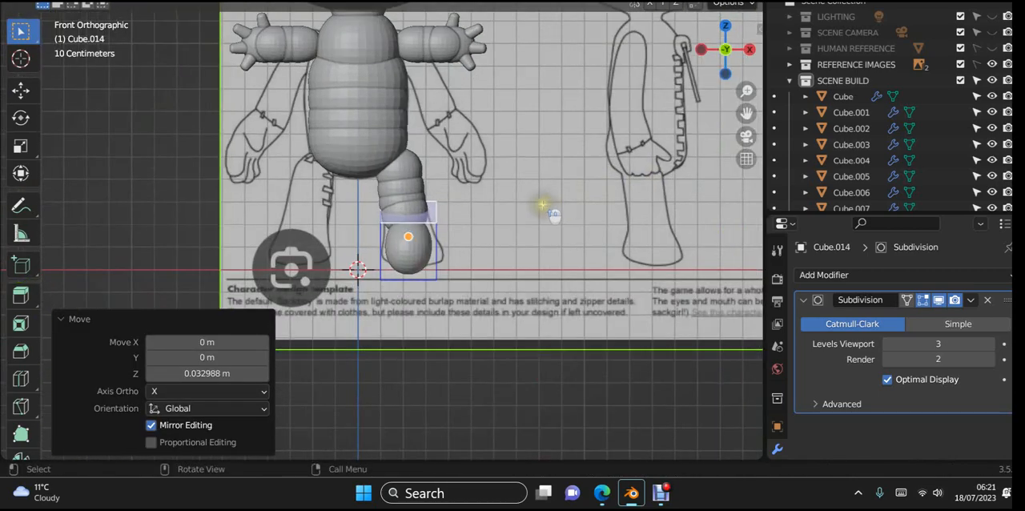
scroll(544, 218, up, 2)
middle_drag(545, 229, 485, 267)
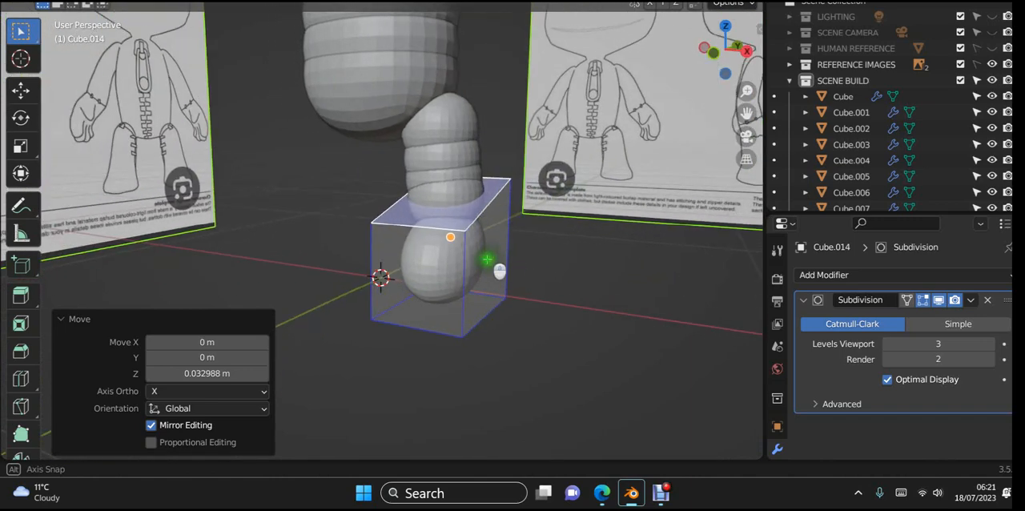
click(503, 318)
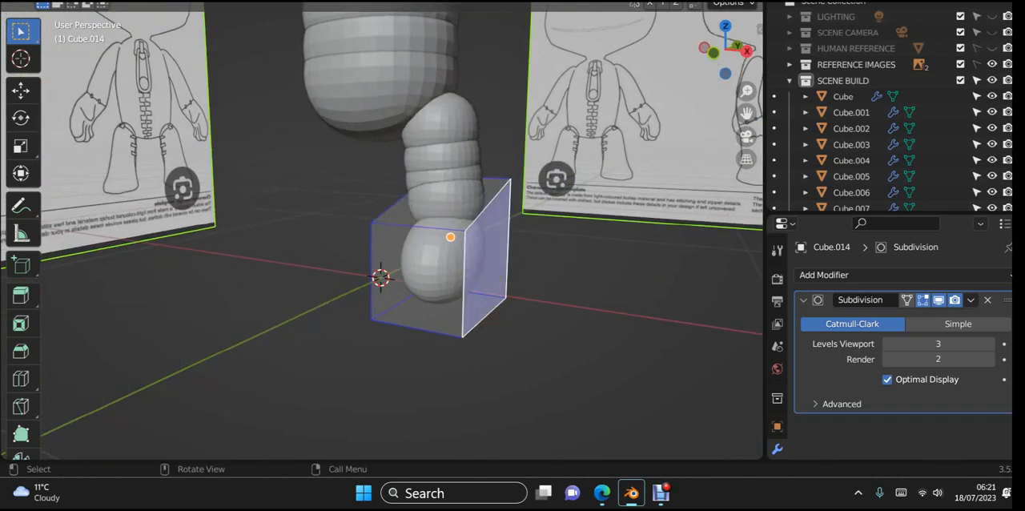
click(495, 312)
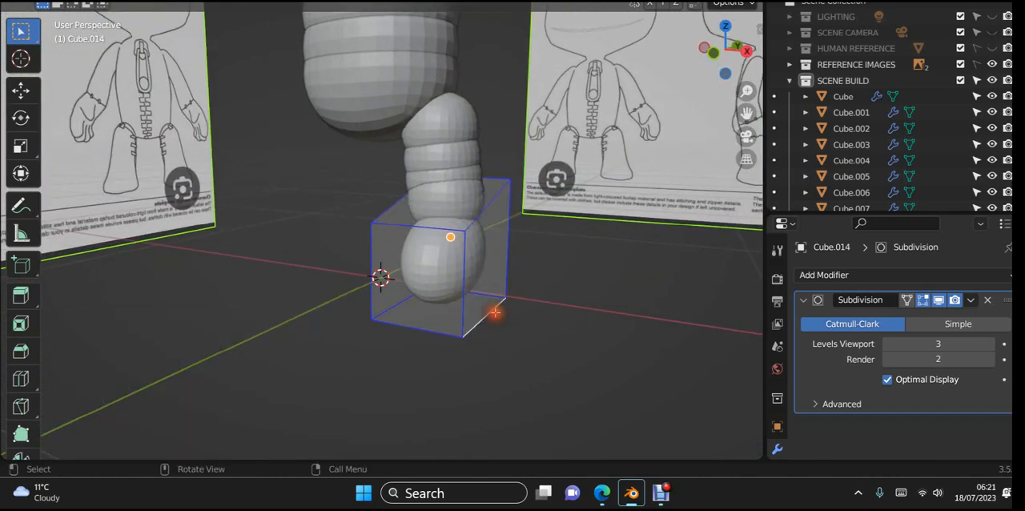
key(KP_3)
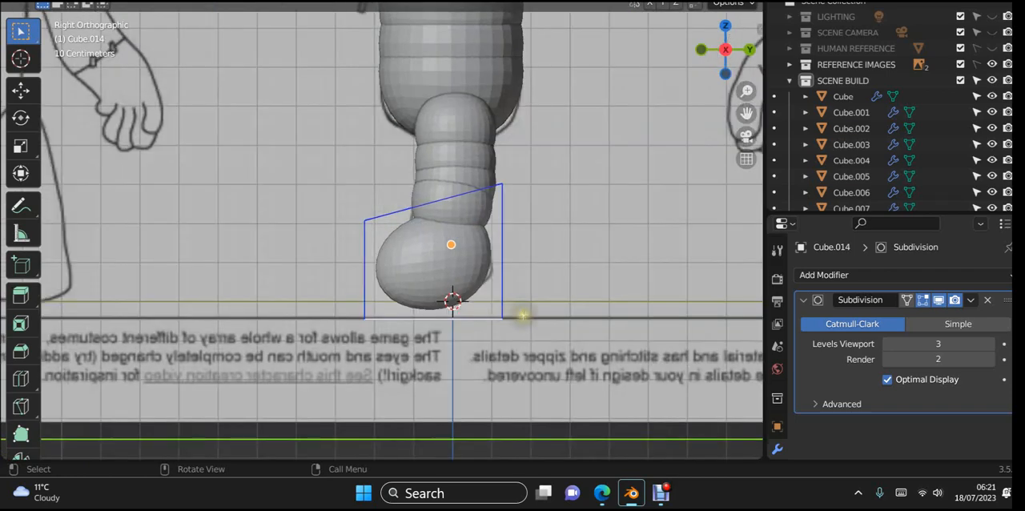
key(KP_1)
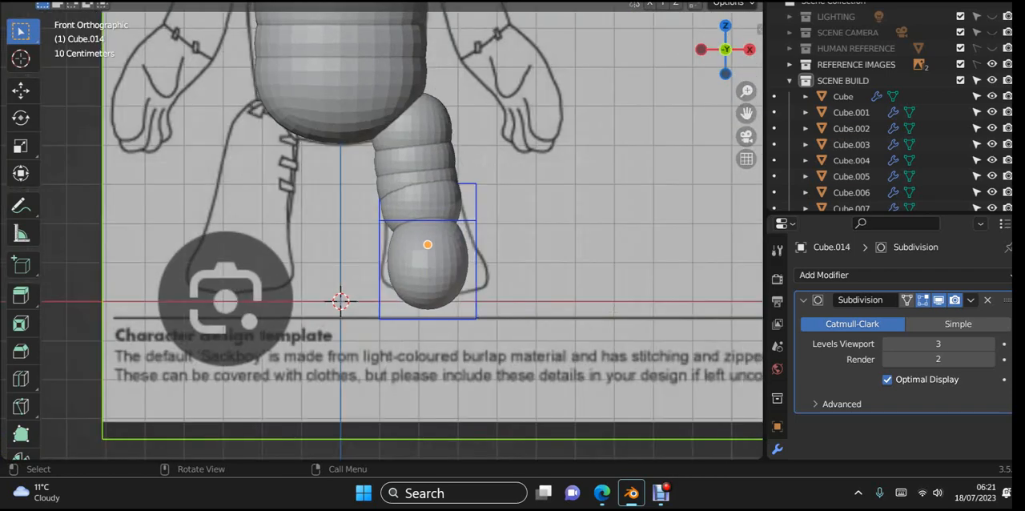
key(g)
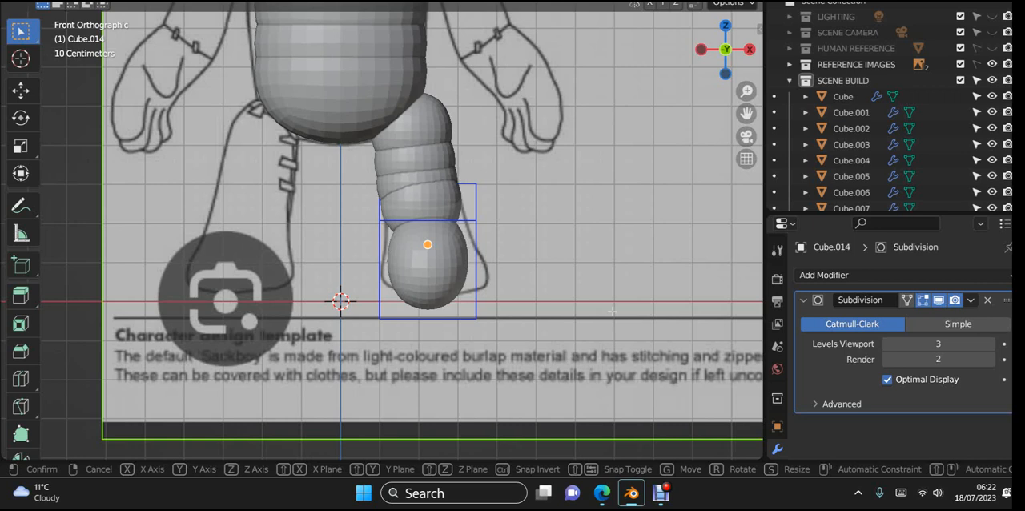
key(x)
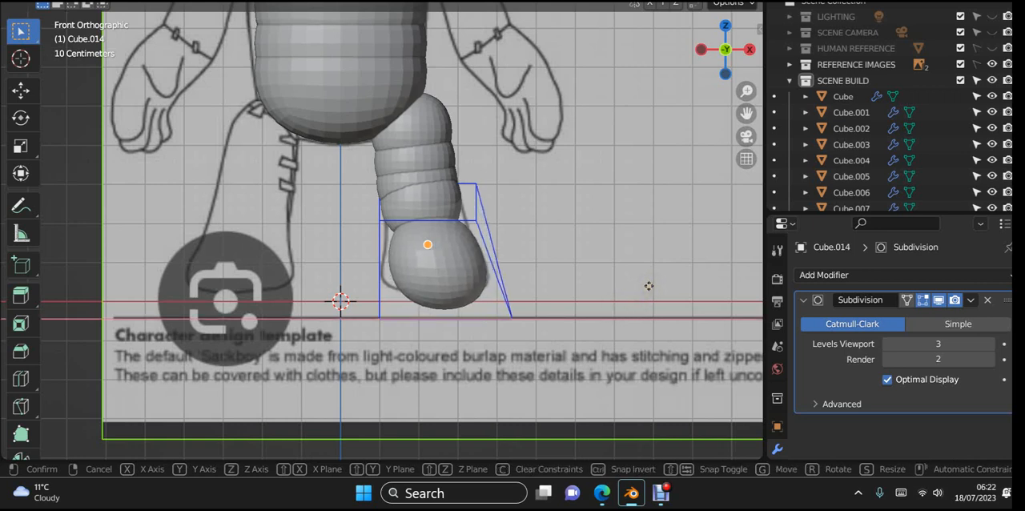
click(649, 286)
- Try to move the foot cube's inner bottom edge inward along X in the front view
mouse_move(513, 333)
middle_down()
mouse_move(533, 333)
mouse_move(515, 330)
middle_up()
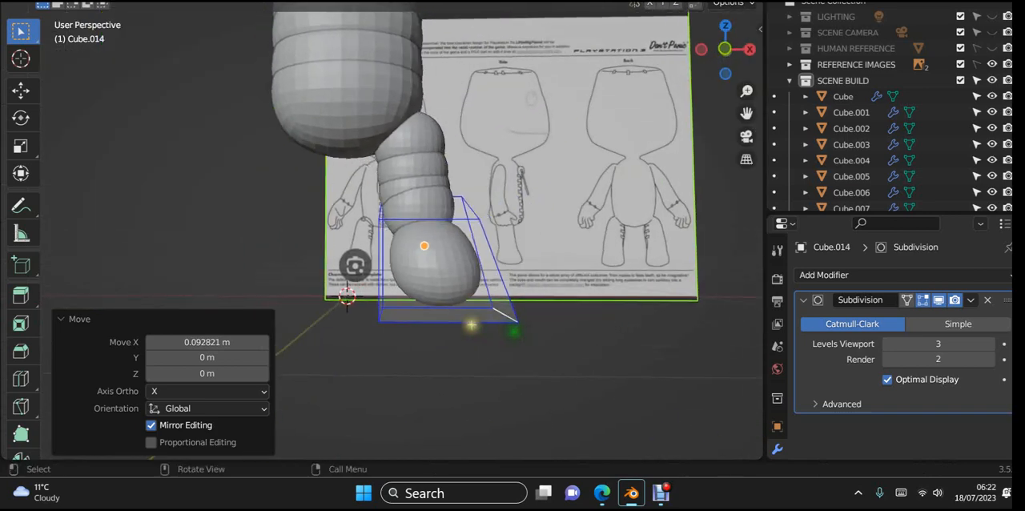
click(375, 307)
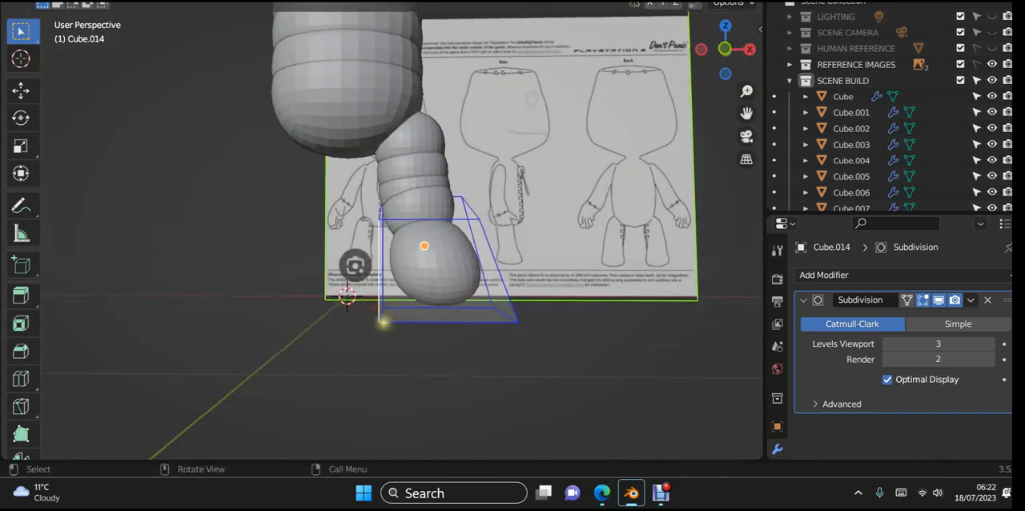
middle_drag(418, 360, 446, 393)
click(374, 314)
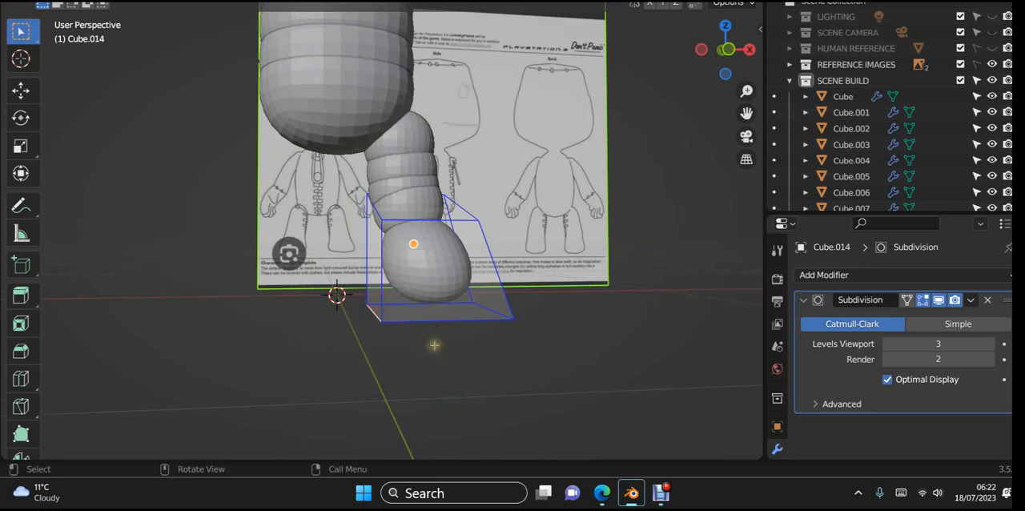
key(KP_1)
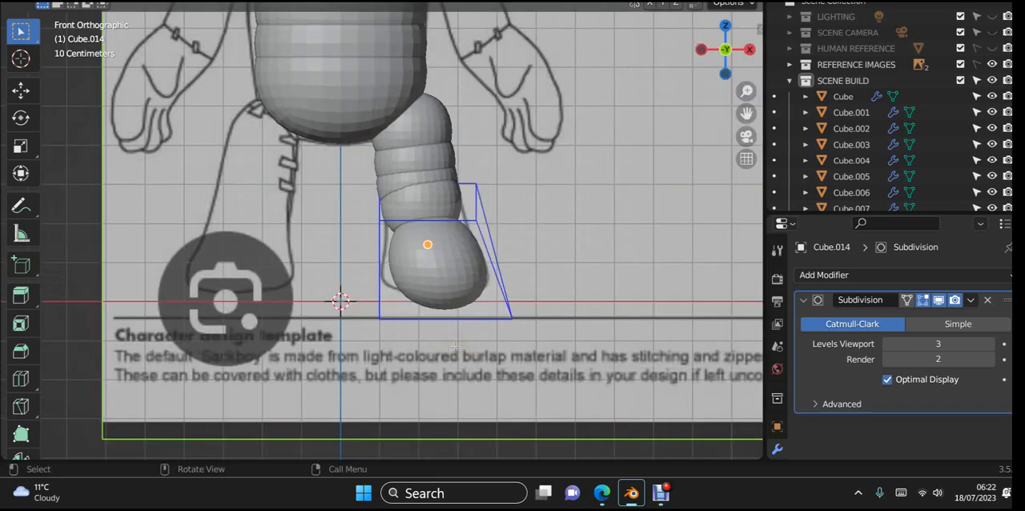
key(g)
key(x)
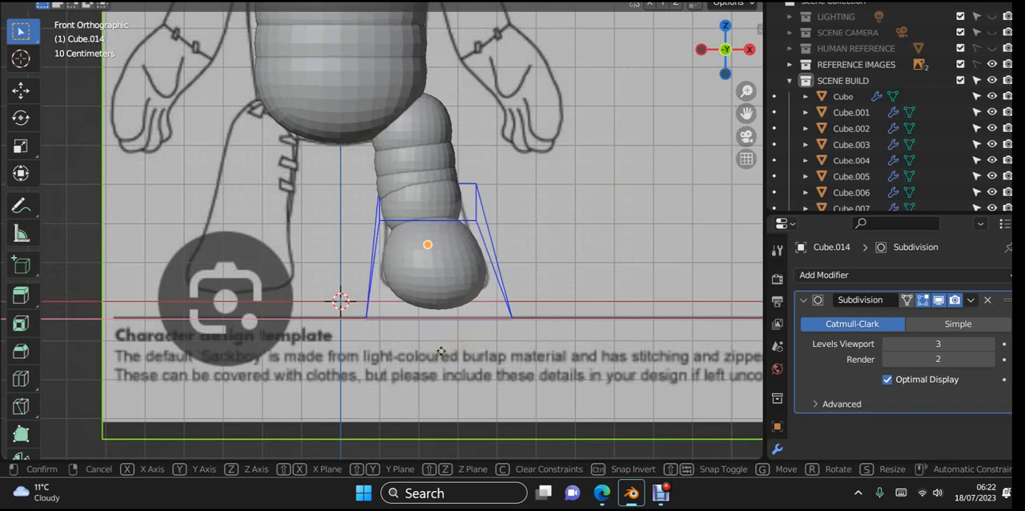
click(433, 353)
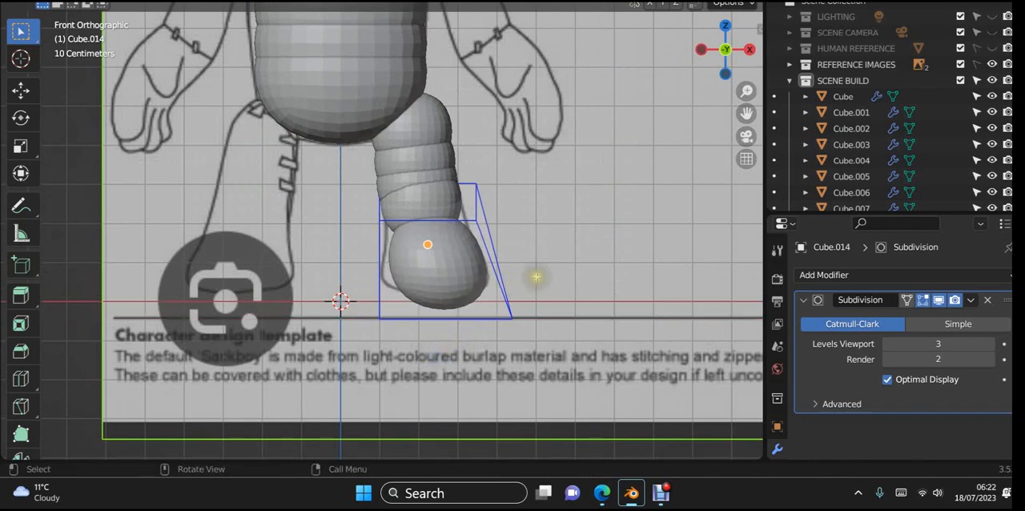
- Select the foot cube's inner bottom edge and move it about -0.075 m along X to widen the sole in the front view
middle_drag(533, 277, 609, 270)
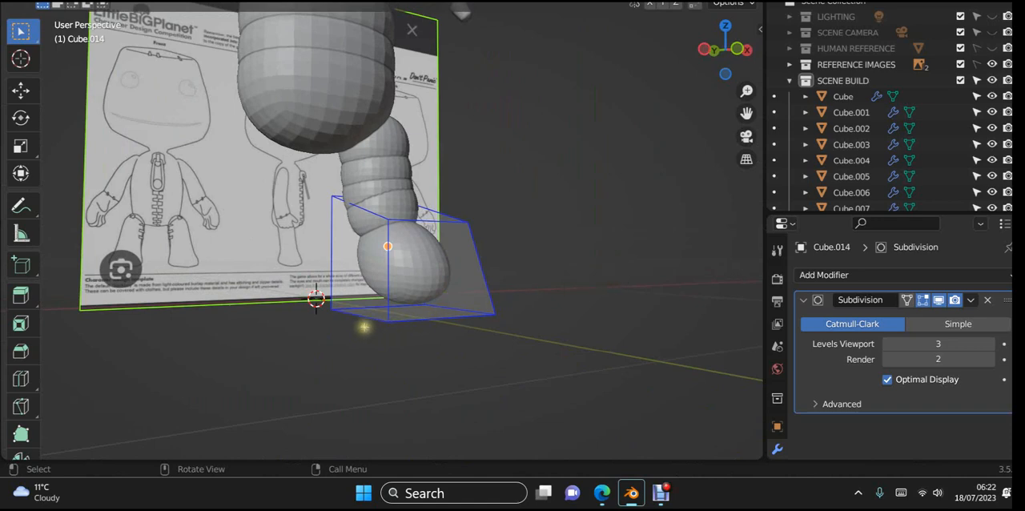
click(368, 317)
key(KP_1)
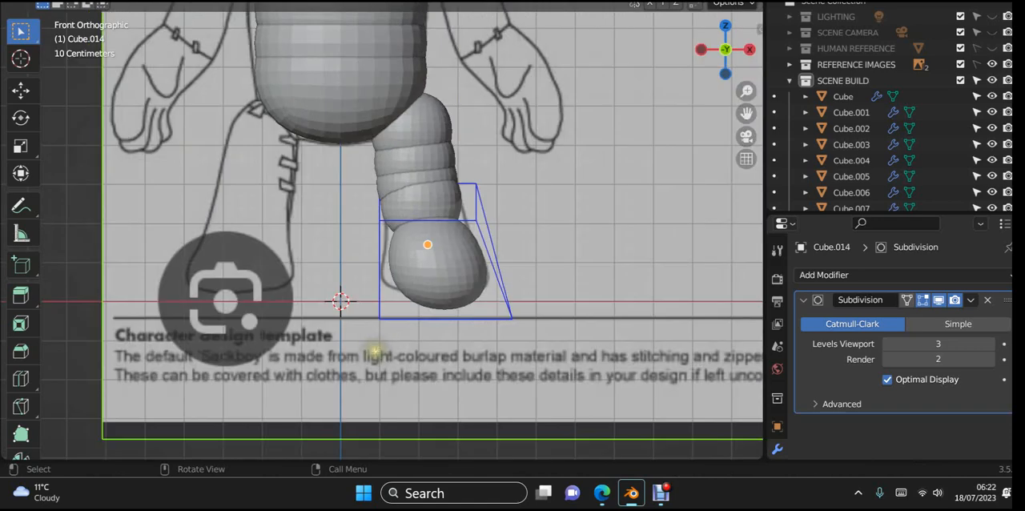
key(g)
key(x)
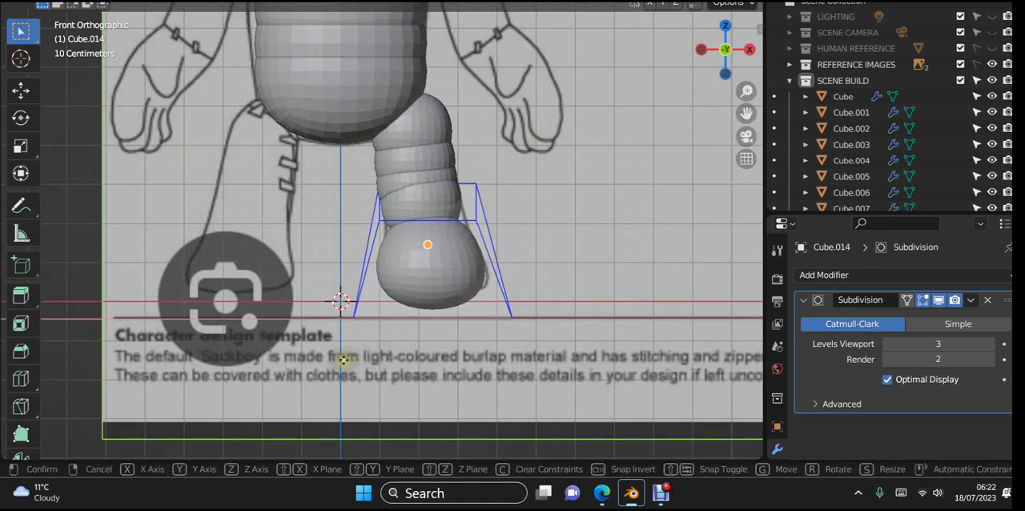
click(340, 360)
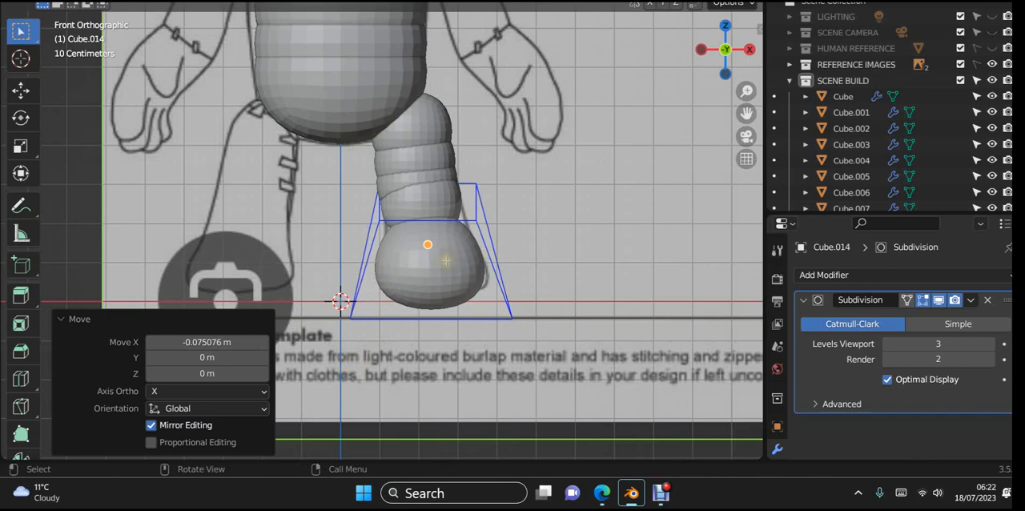
- Select the foot cube's inner top edge and return to the front orthographic view
middle_drag(437, 258, 471, 304)
click(382, 213)
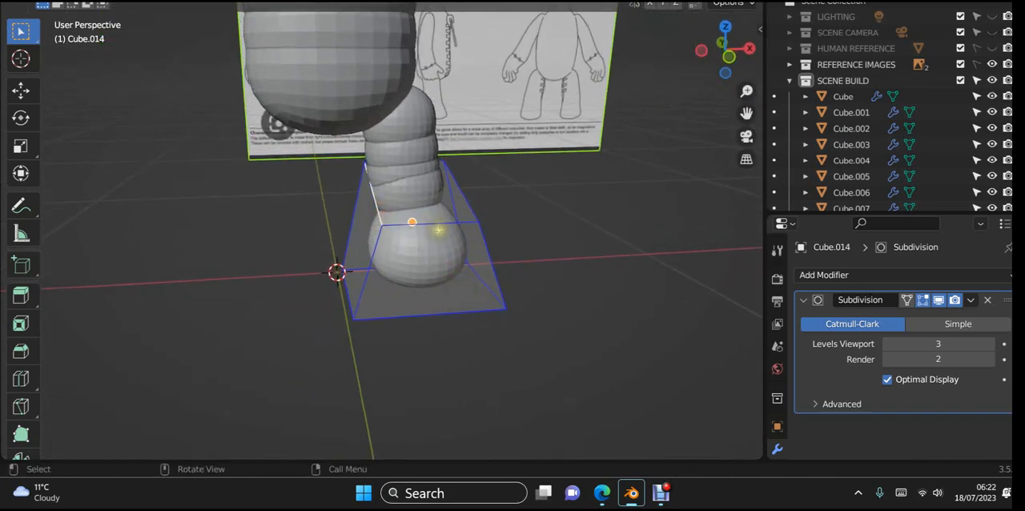
key(KP_1)
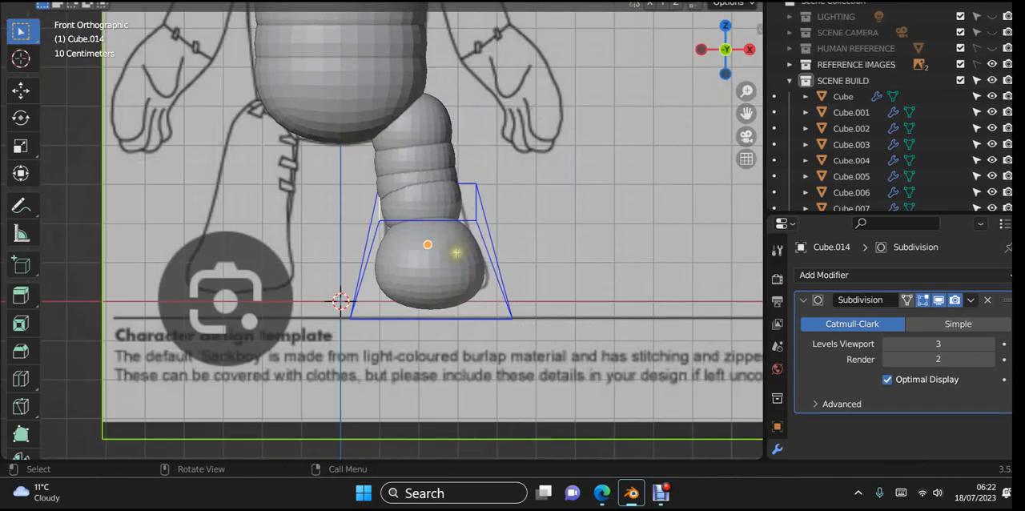
key(s)
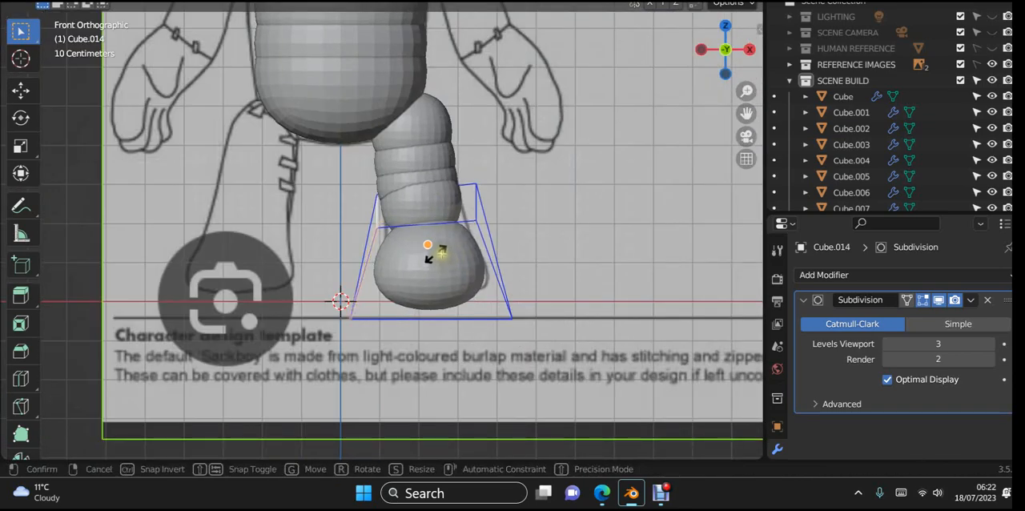
click(441, 254)
key(g)
key(y)
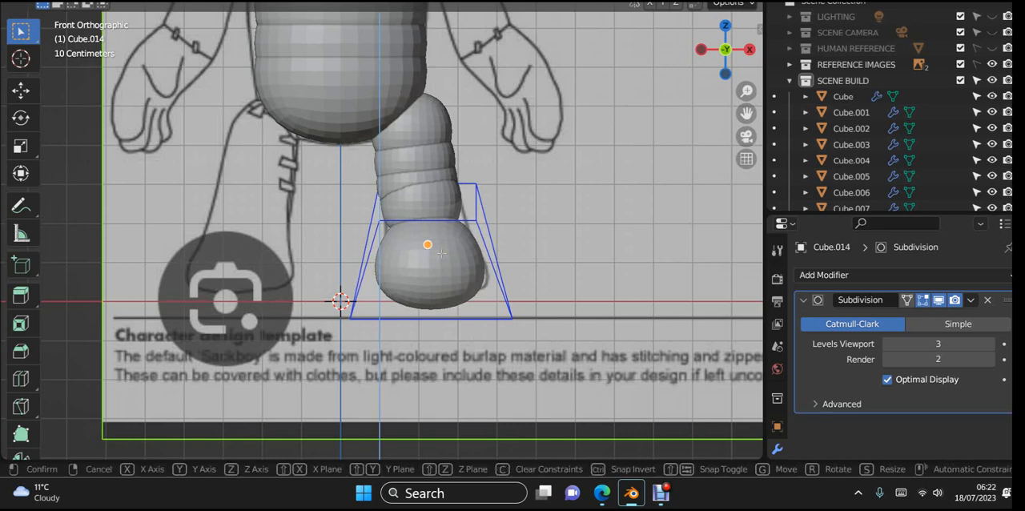
click(442, 254)
- Move the foot cube's inner top edge about -0.037 m along X and return to object mode
key(g)
key(x)
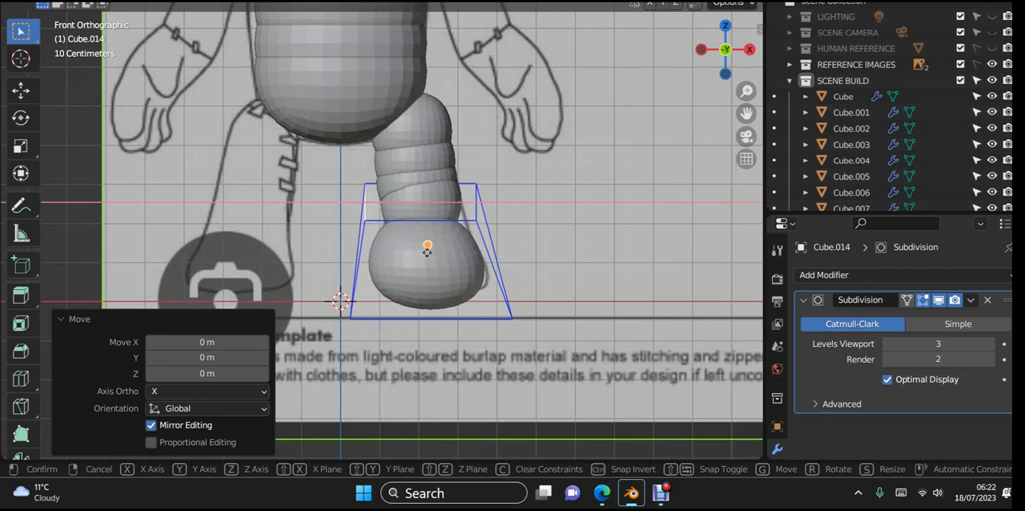
click(427, 251)
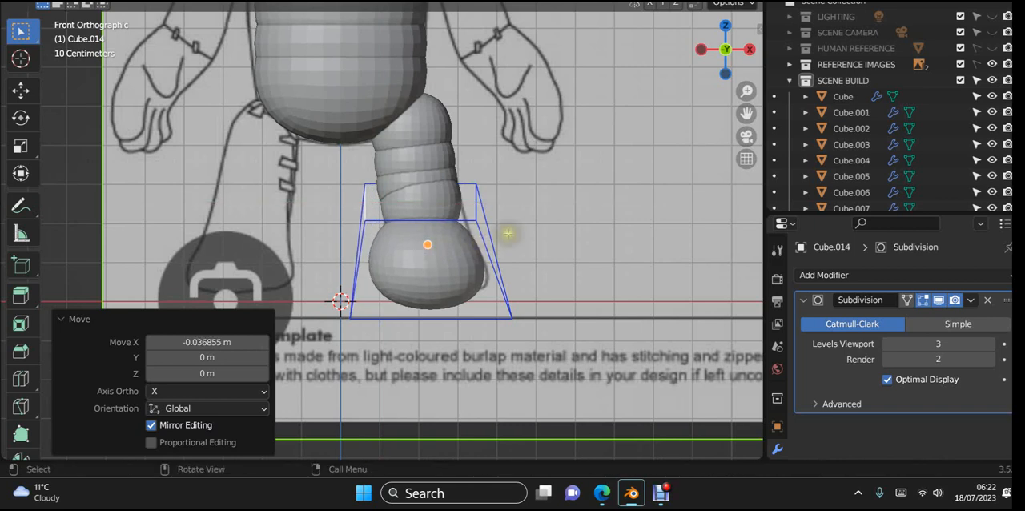
scroll(529, 241, down, 1)
key(Tab)
scroll(530, 241, down, 4)
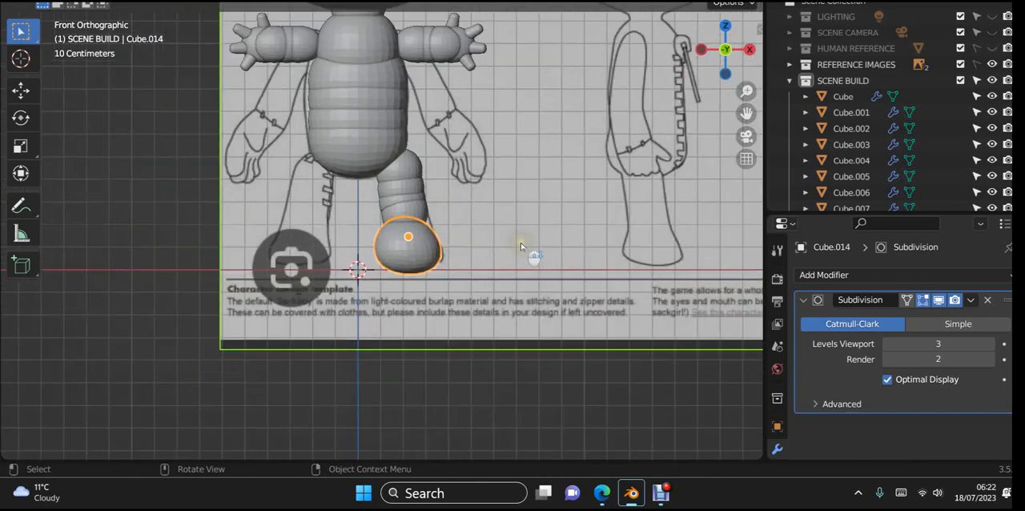
- Examine the leg and foot from the front and right side against the reference drawings
middle_drag(526, 241, 499, 260)
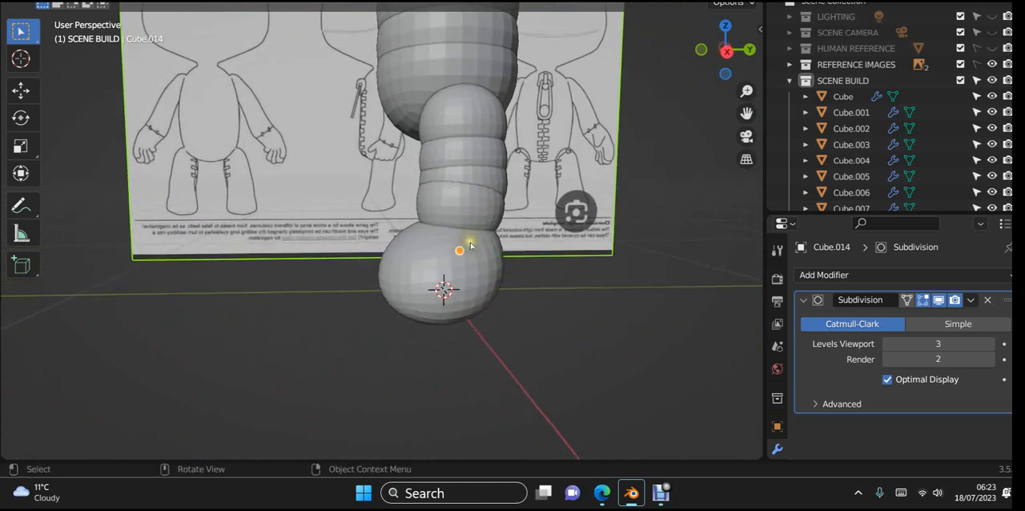
key(KP_3)
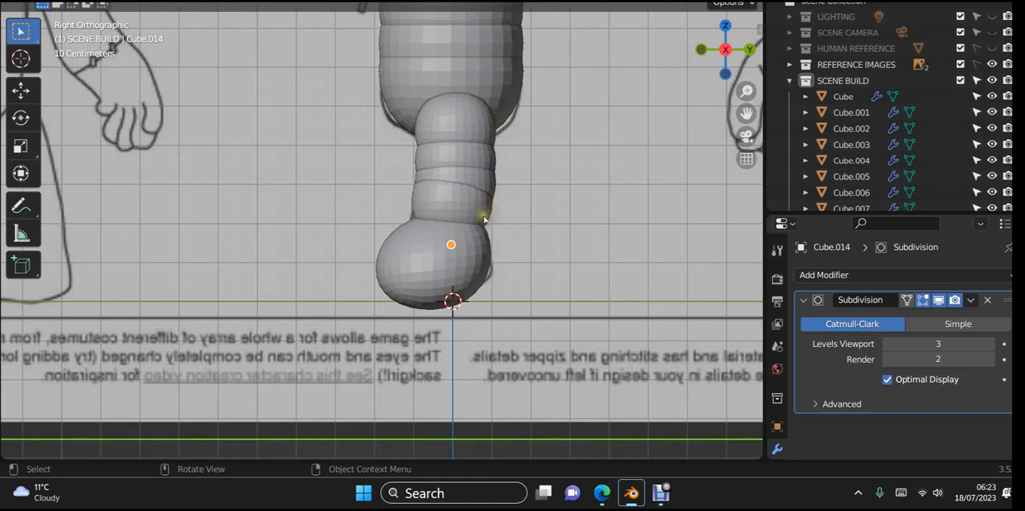
key(KP_1)
scroll(484, 215, down, 5)
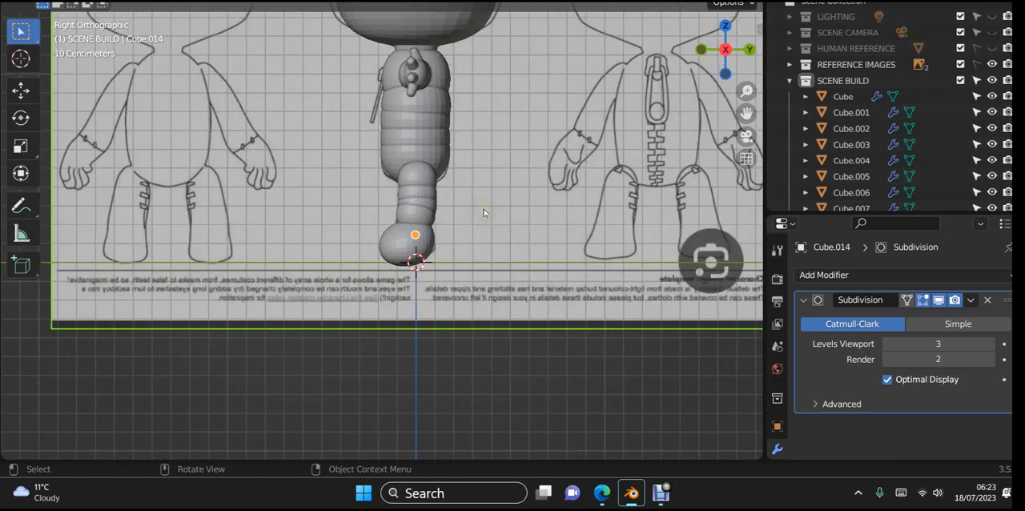
scroll(484, 212, up, 1)
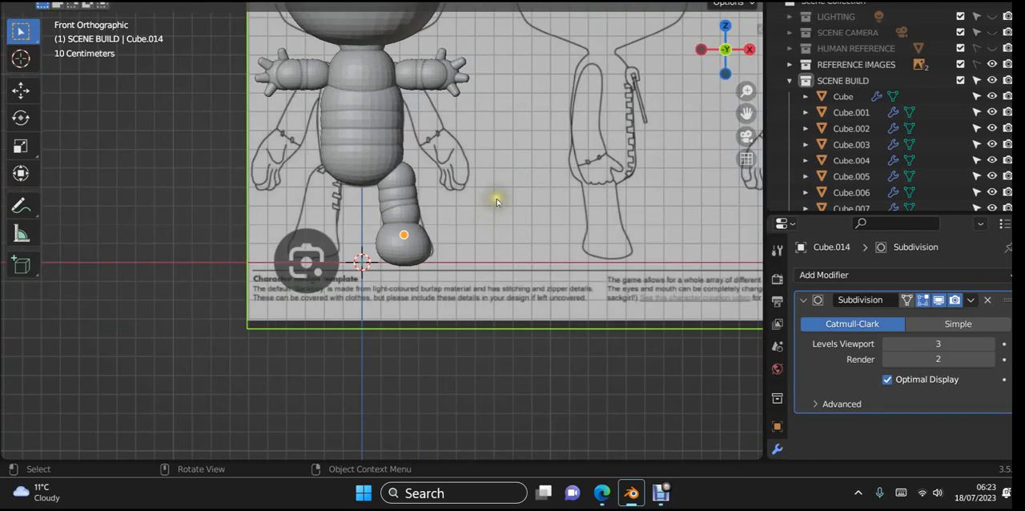
scroll(497, 203, down, 1)
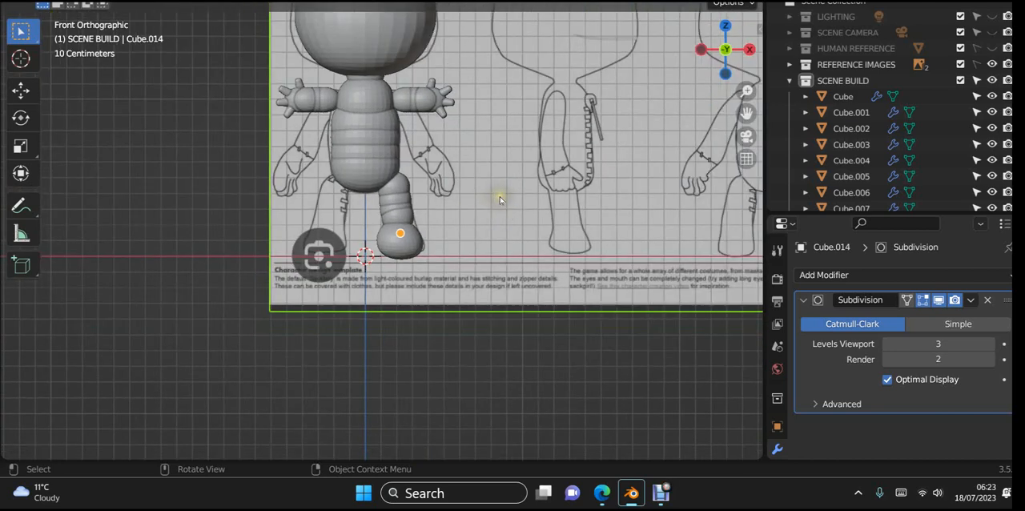
shift+middle_drag(500, 199, 531, 211)
scroll(531, 211, up, 2)
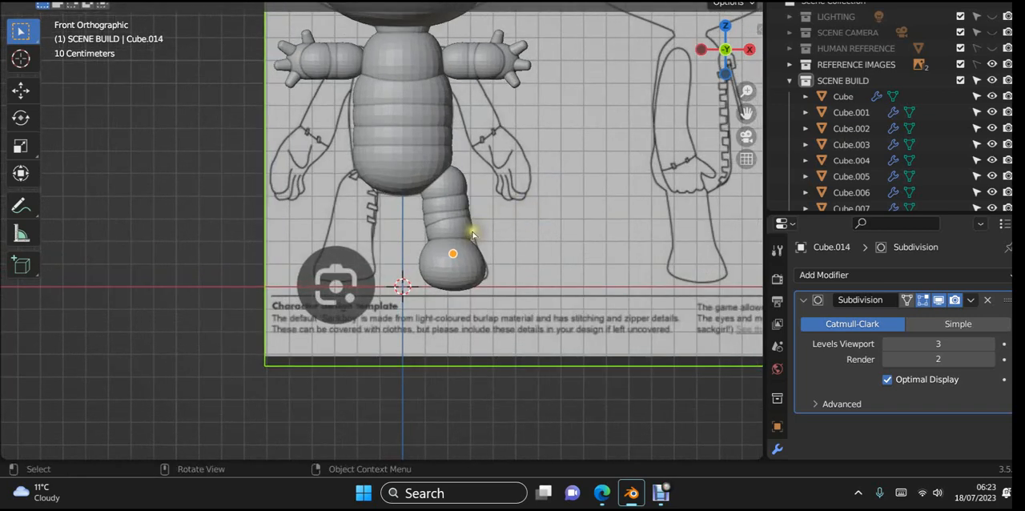
scroll(479, 207, up, 1)
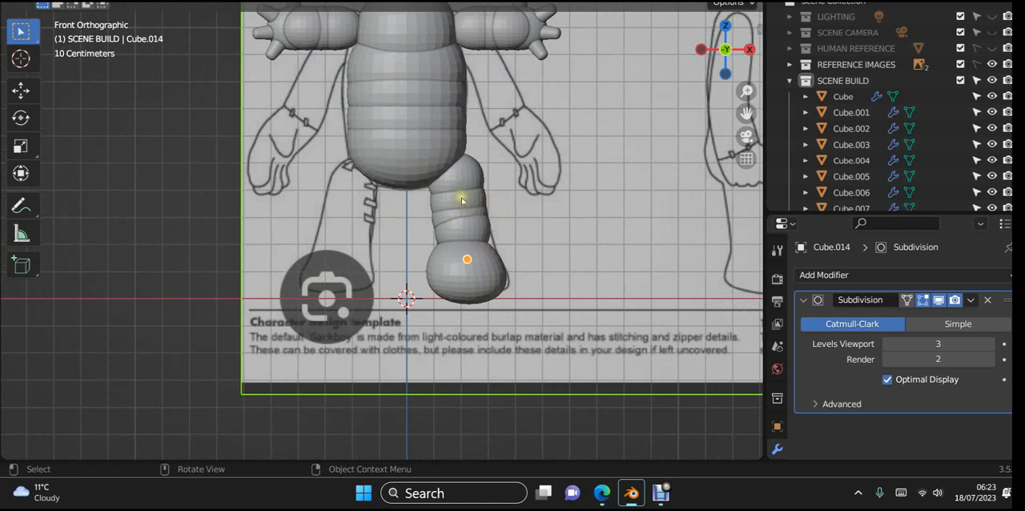
- Apply all transforms to the uppermost leg segment and set its origin to its geometry
click(471, 184)
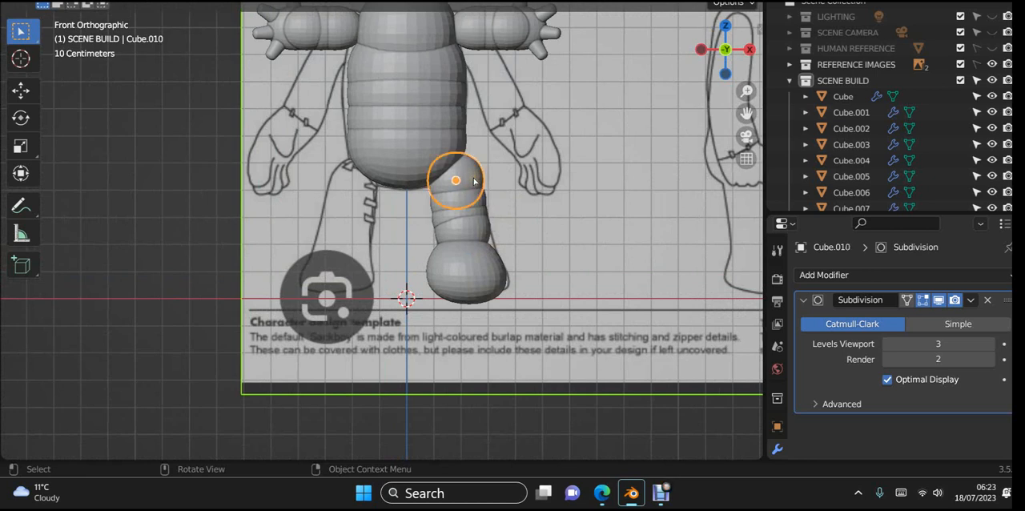
key(ctrl+a)
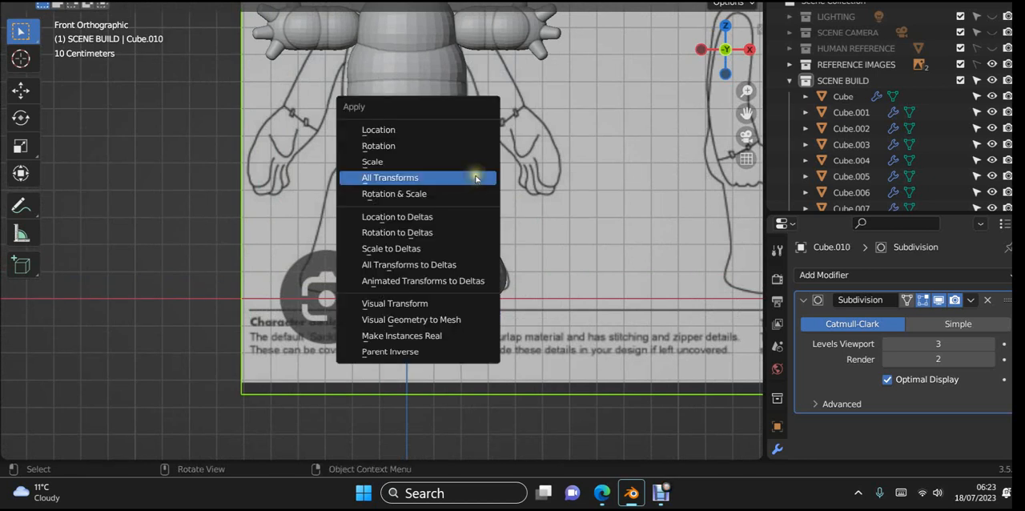
click(475, 177)
right_click(476, 178)
mouse_move(476, 178)
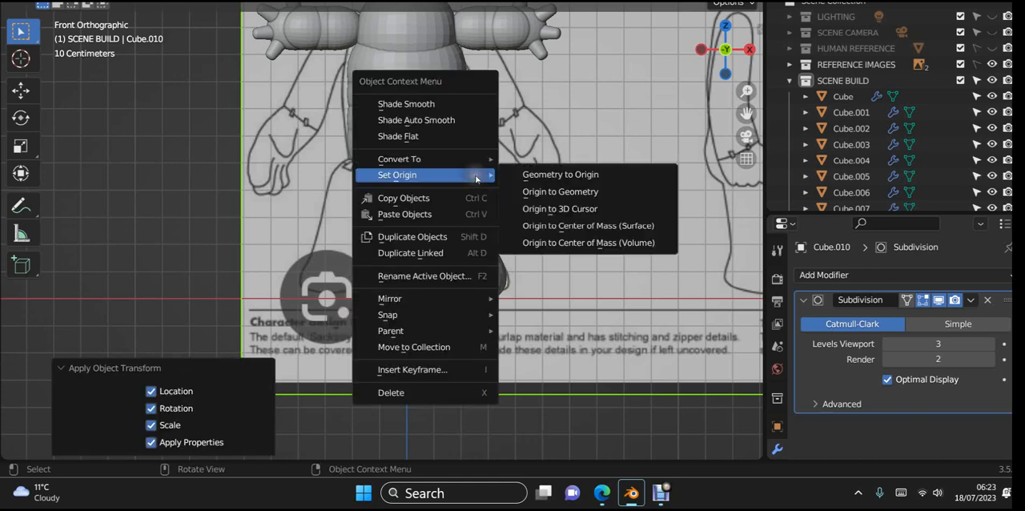
click(530, 191)
- Apply all transforms to the leg segment Cube.012 and set its origin to its geometry
click(485, 213)
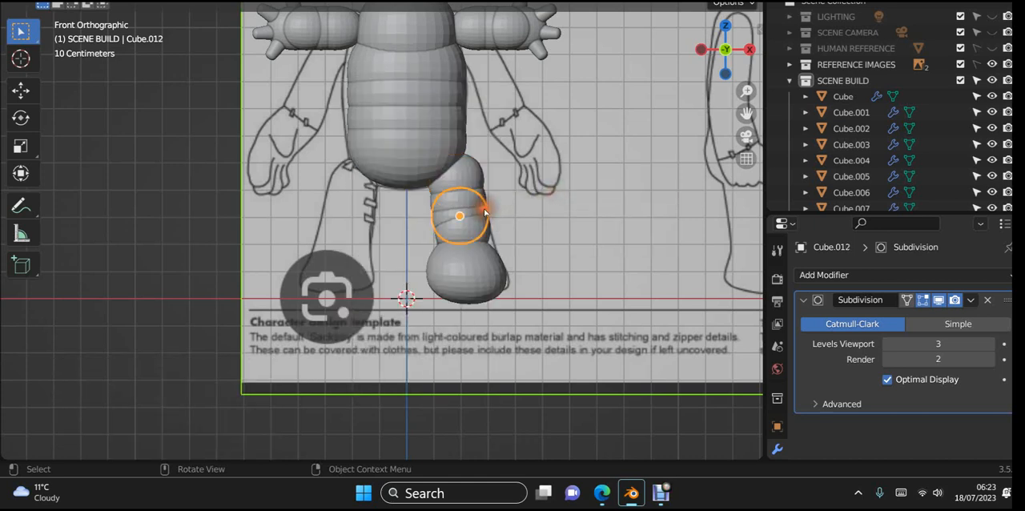
key(ctrl+a)
click(484, 209)
right_click(483, 208)
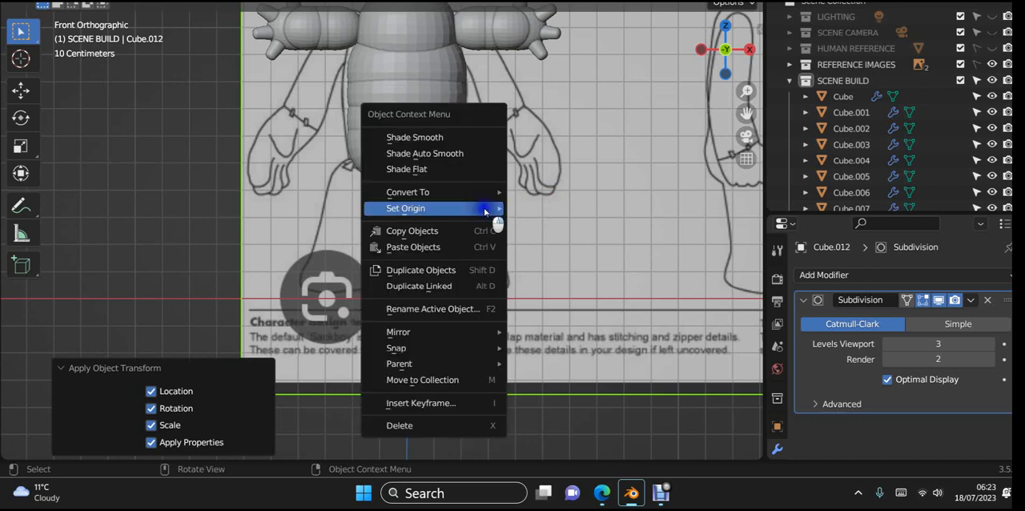
mouse_move(484, 208)
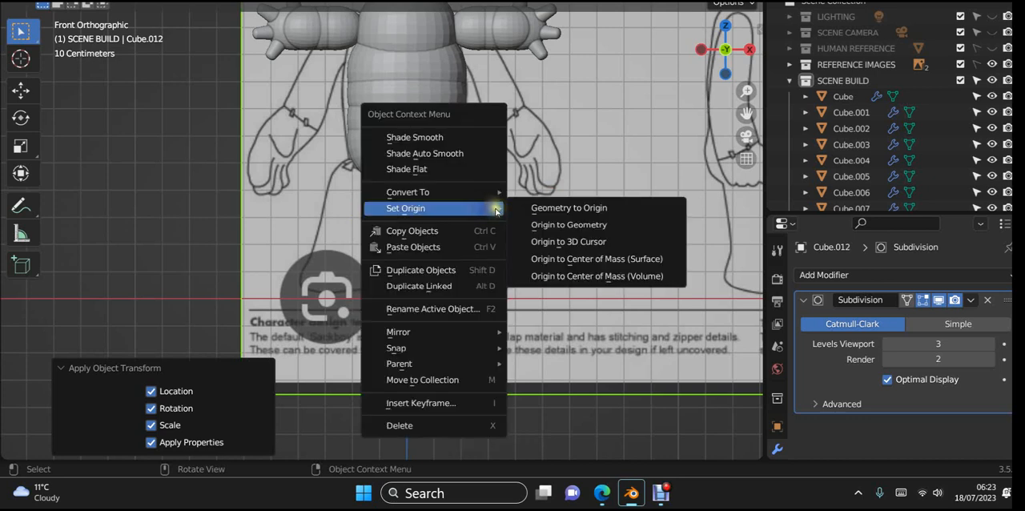
click(549, 225)
- Apply all transforms to the lowest leg segment just above the foot and set its origin to its geometry
click(487, 240)
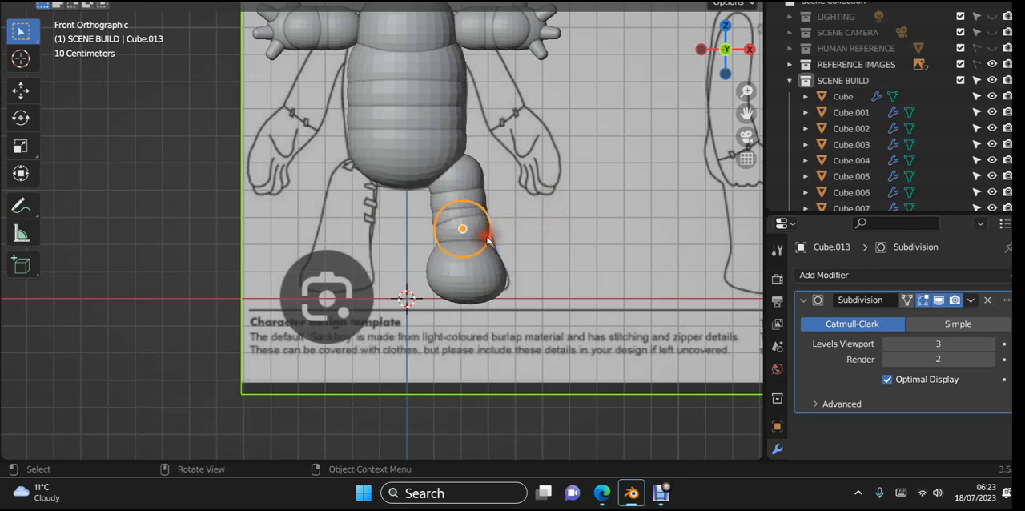
key(ctrl+a)
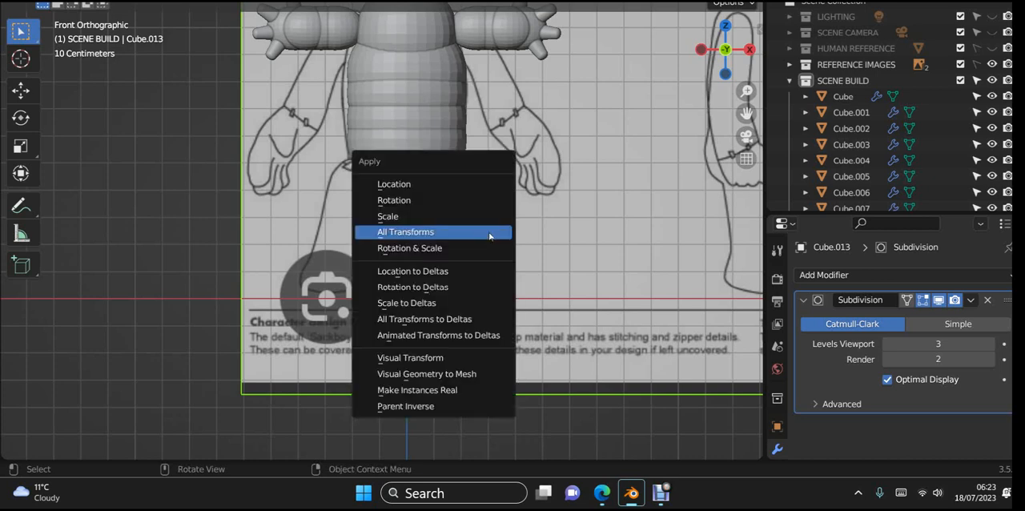
click(490, 232)
right_click(489, 236)
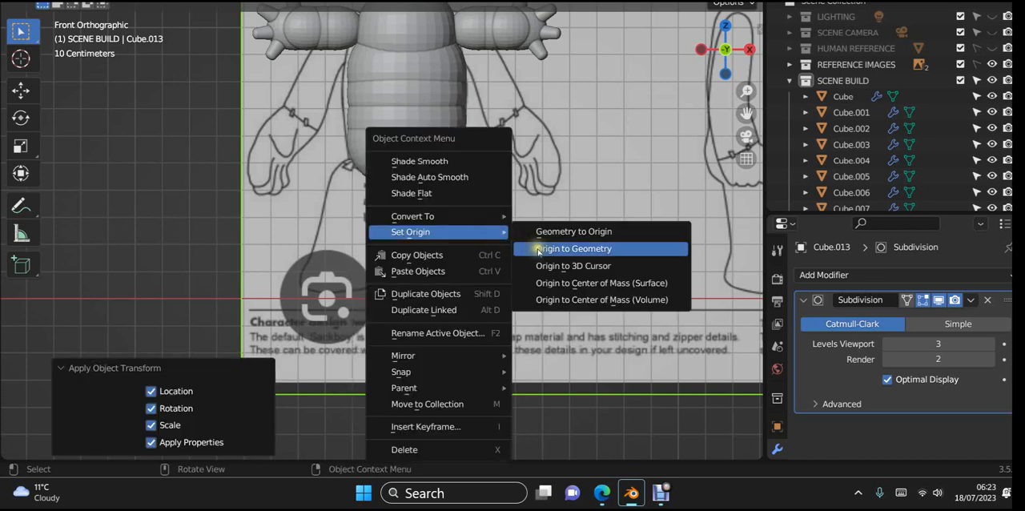
click(542, 251)
- Apply all transforms to the foot cube and set its origin to its geometry
click(485, 266)
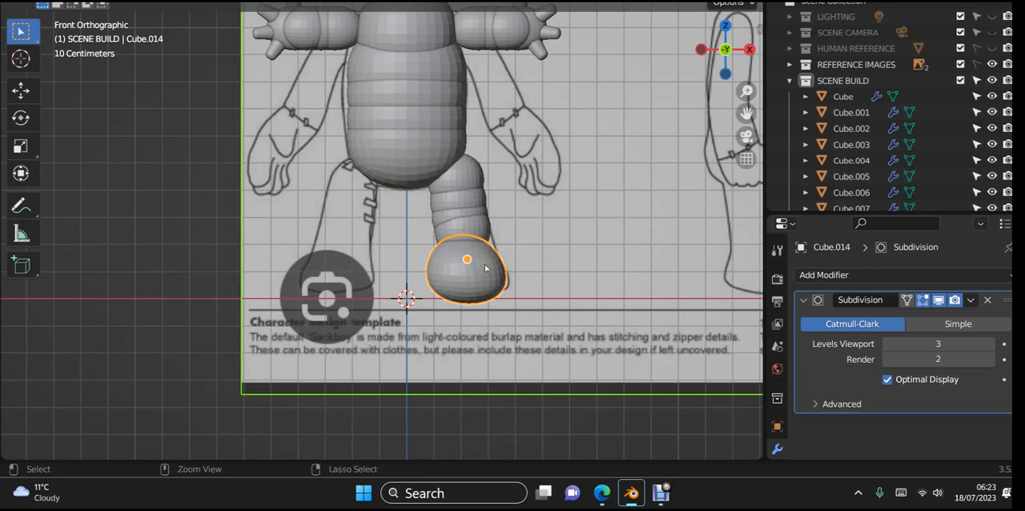
key(ctrl+a)
click(484, 265)
right_click(485, 265)
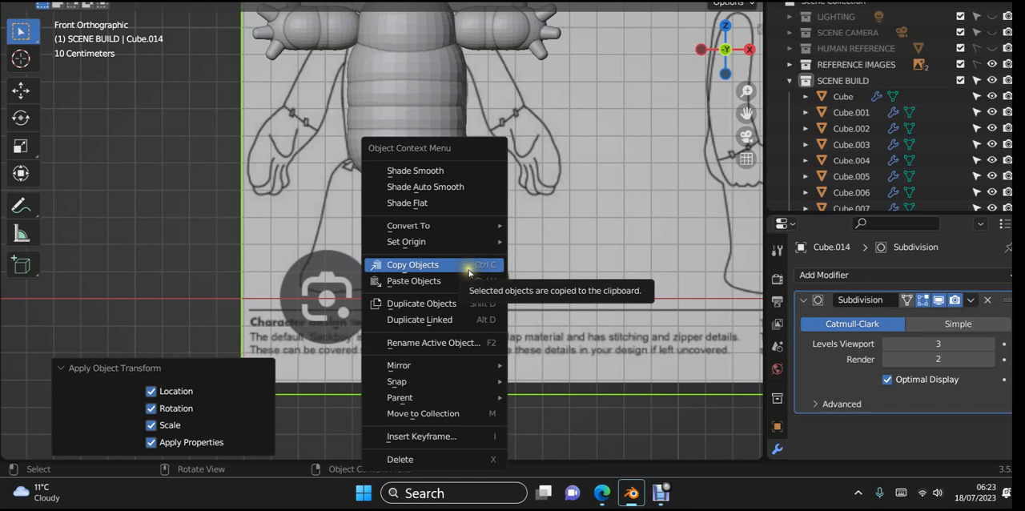
mouse_move(460, 243)
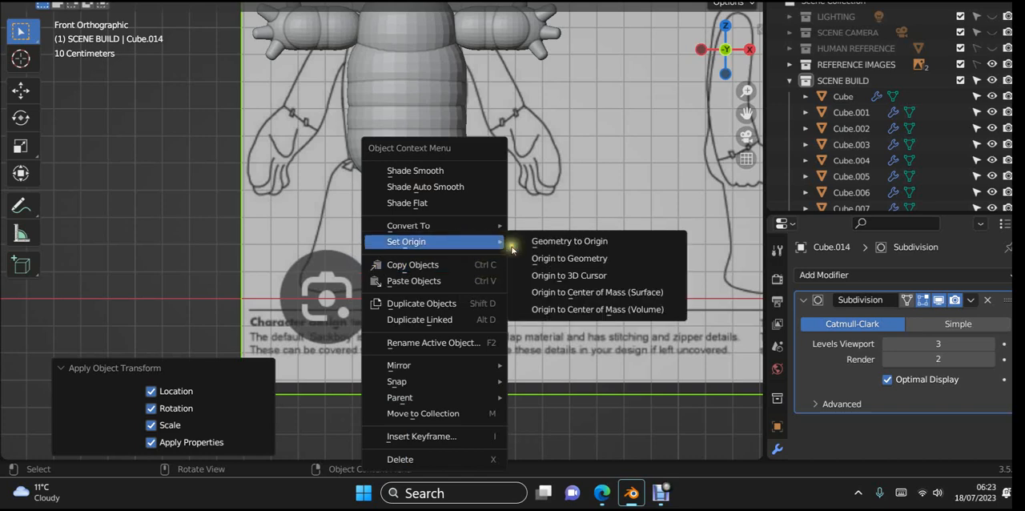
click(553, 258)
- Add one horizontal loop cut to the foot cube in the right view, slid toward the sole with a factor of 0.648
scroll(556, 245, down, 1)
middle_drag(559, 257, 391, 268)
click(482, 270)
scroll(510, 271, up, 1)
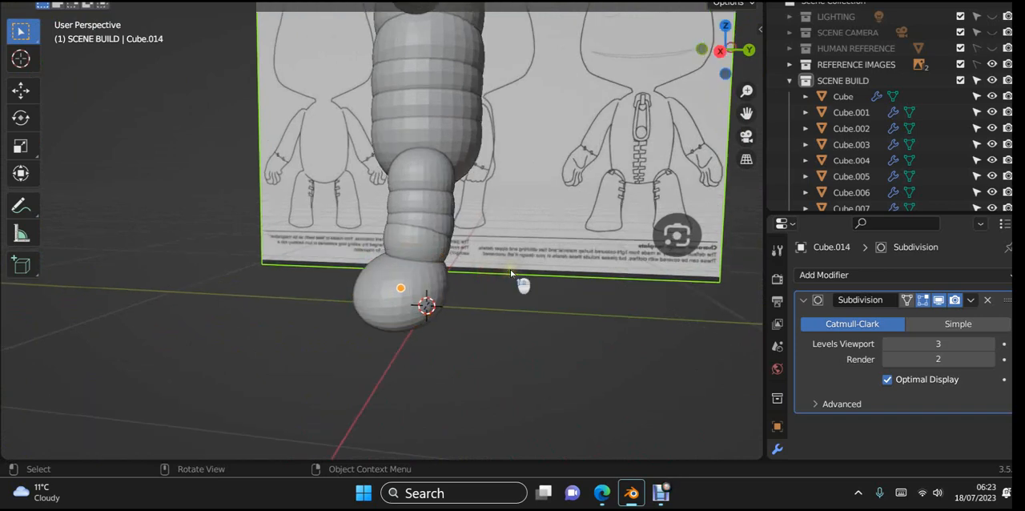
key(KP_3)
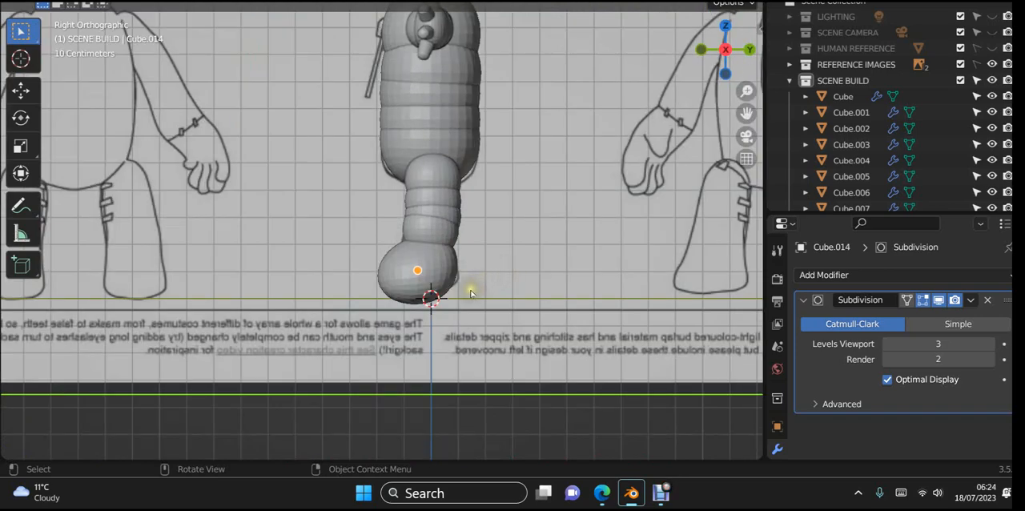
scroll(471, 293, up, 1)
click(440, 303)
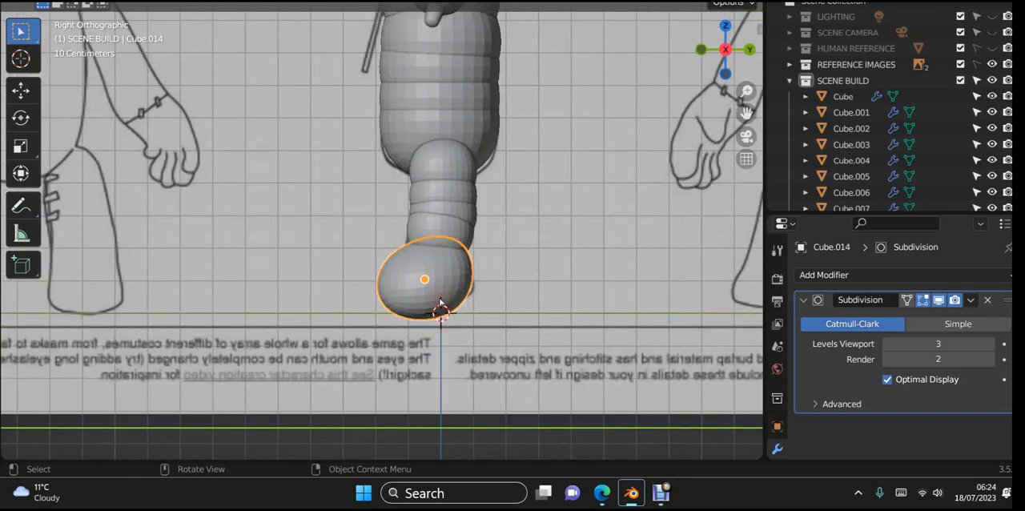
key(Tab)
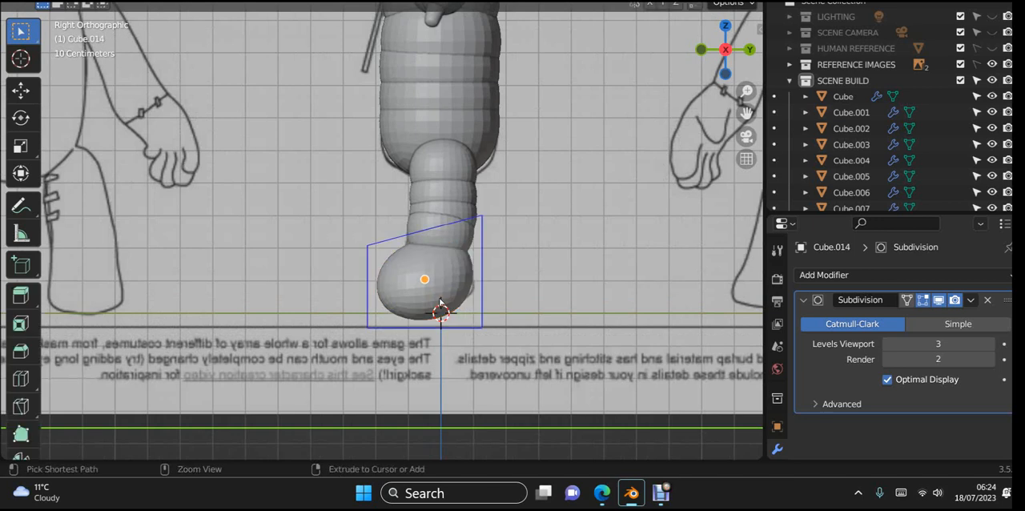
key(ctrl+r)
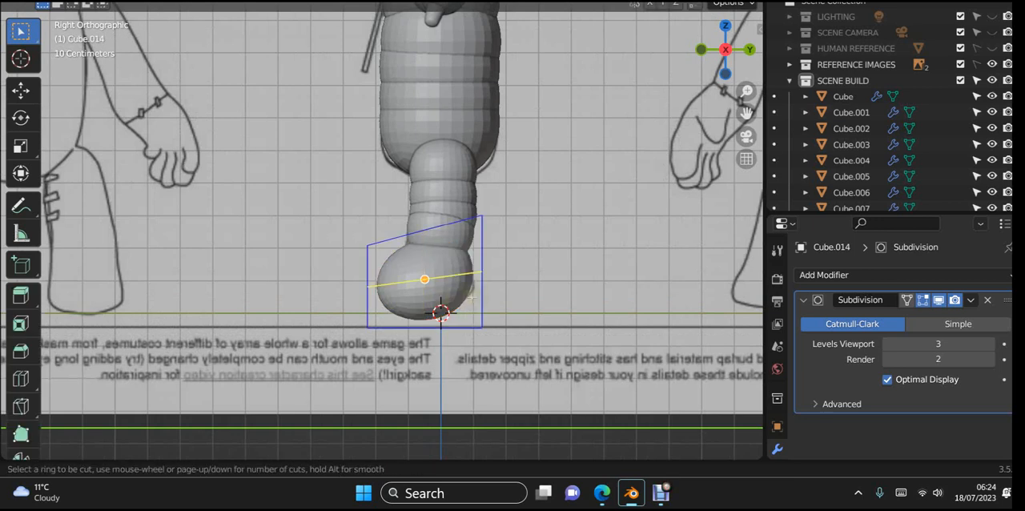
drag(471, 296, 451, 337)
middle_drag(451, 337, 586, 328)
scroll(613, 310, down, 2)
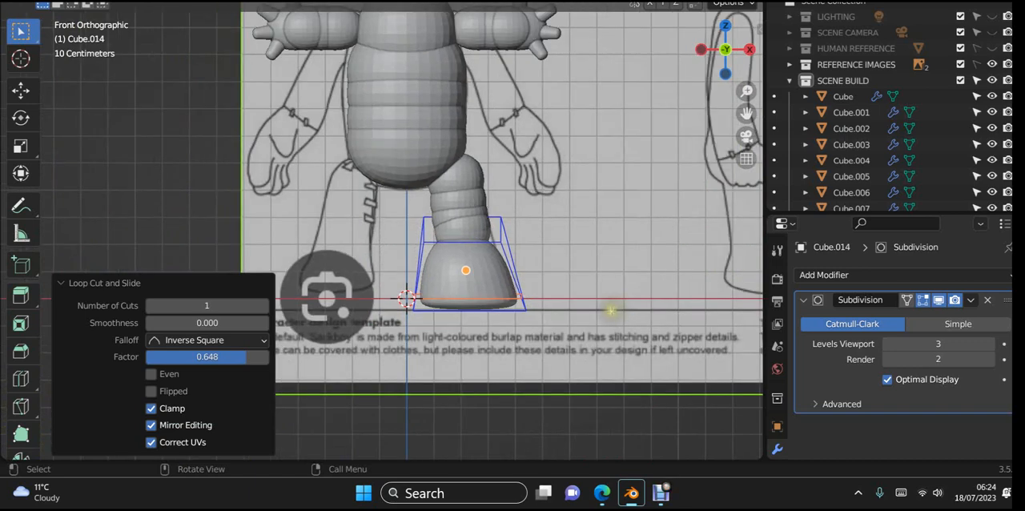
scroll(611, 310, down, 2)
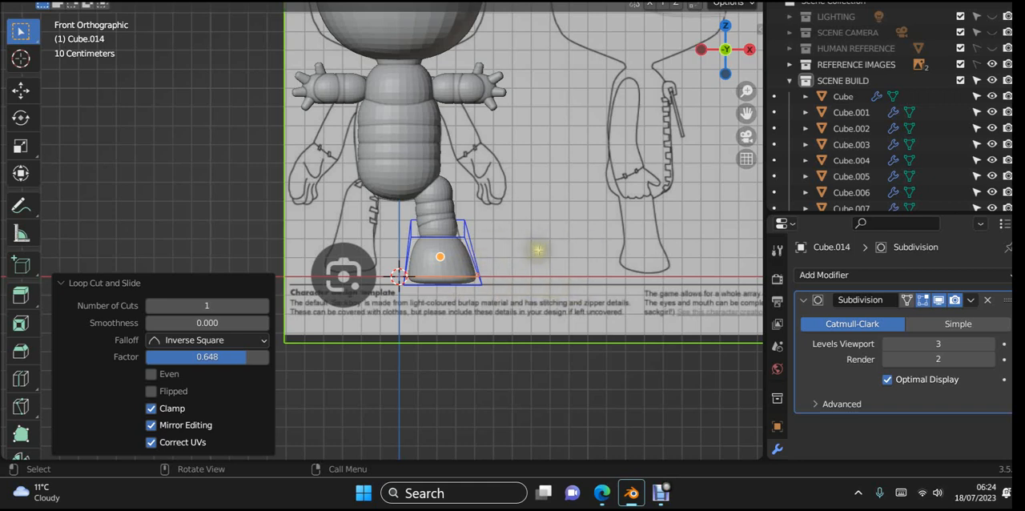
- Apply all transforms to the reshaped foot cube again and set its origin to its geometry
key(Tab)
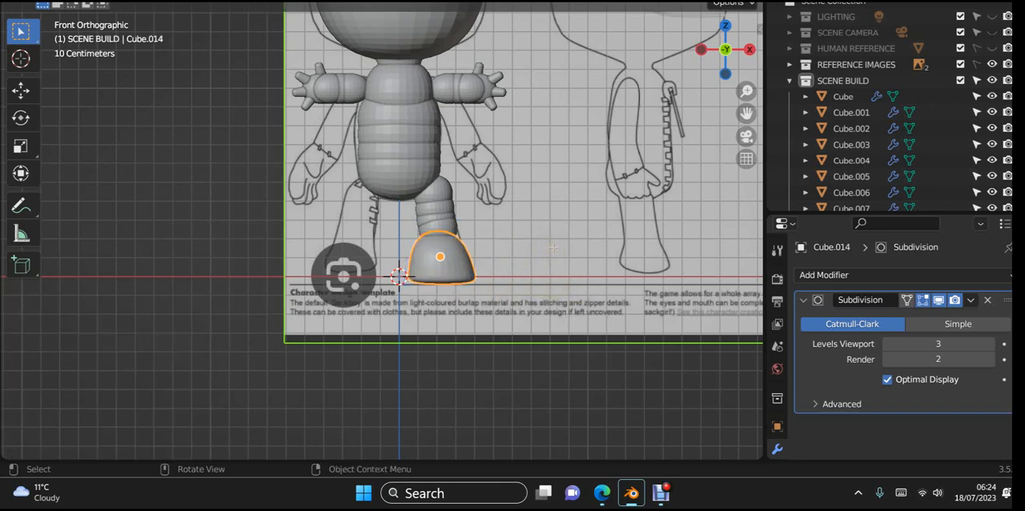
key(ctrl+a)
click(451, 265)
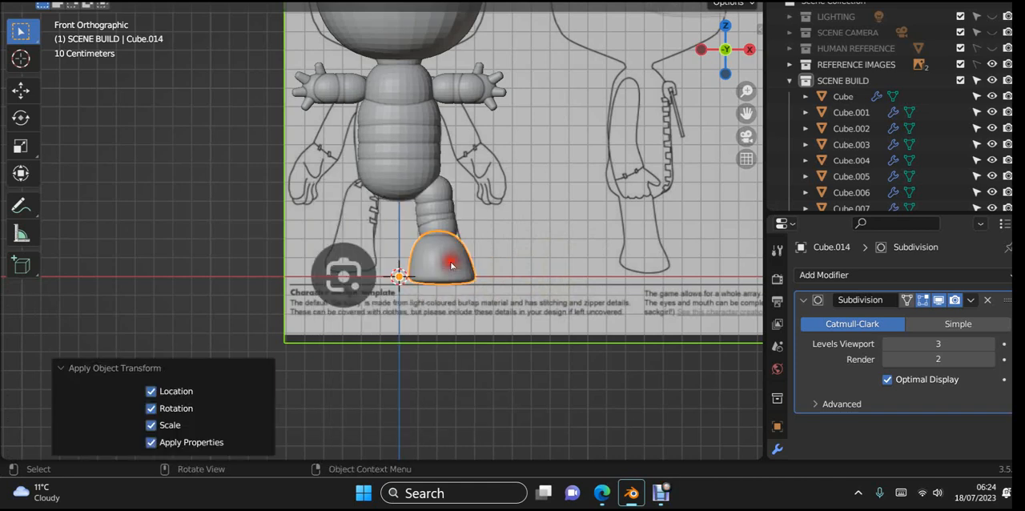
right_click(451, 265)
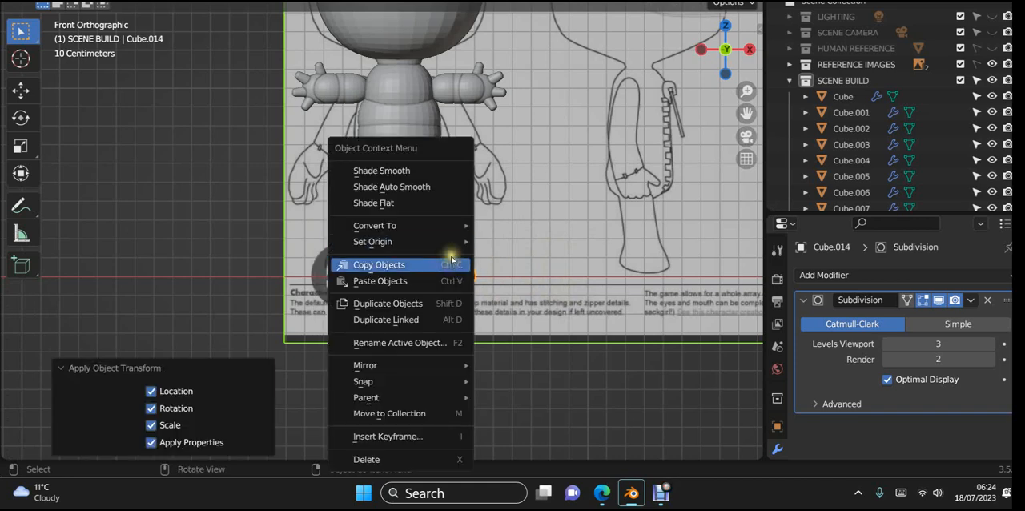
mouse_move(454, 241)
click(528, 259)
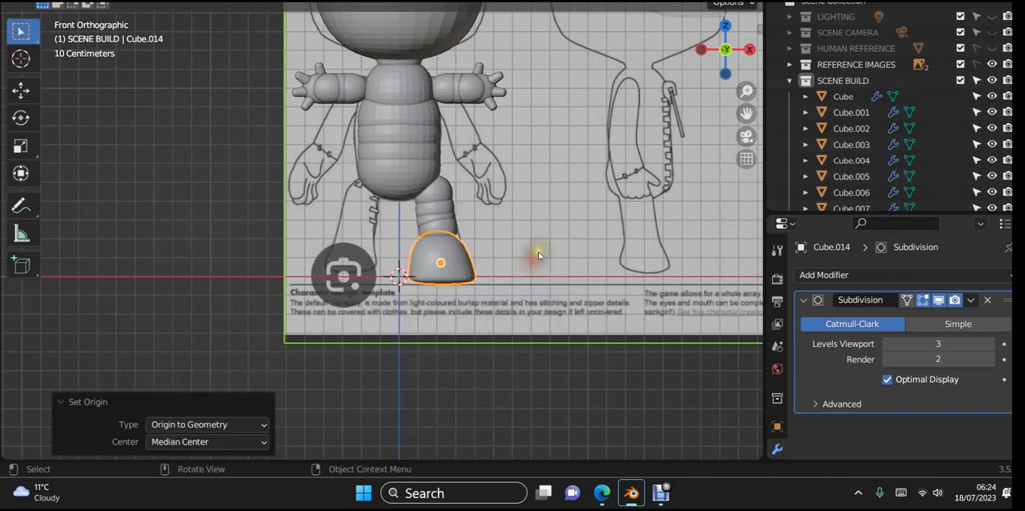
click(561, 234)
- Add a Mirror modifier on the X axis to the topmost leg segment, using the torso cube Cube.005 as mirror object
scroll(552, 236, up, 2)
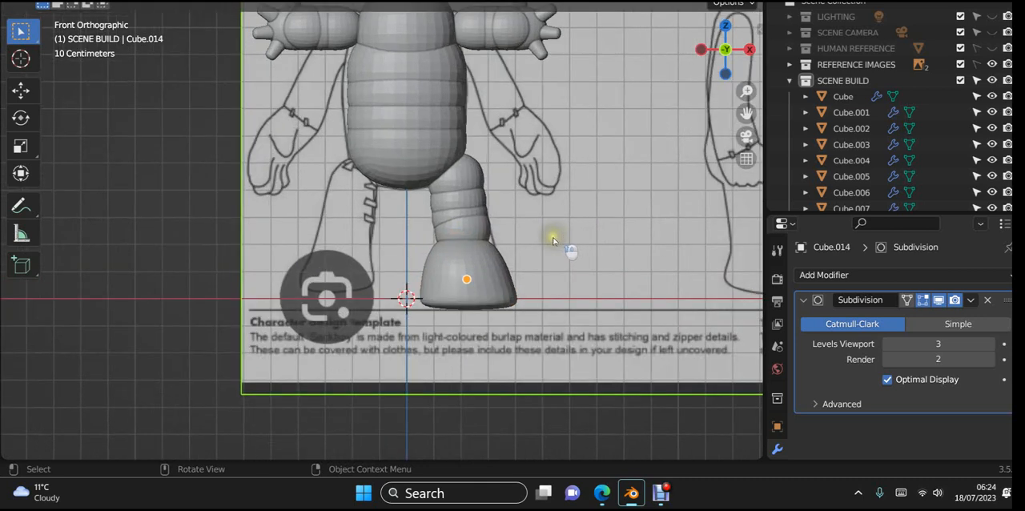
click(470, 185)
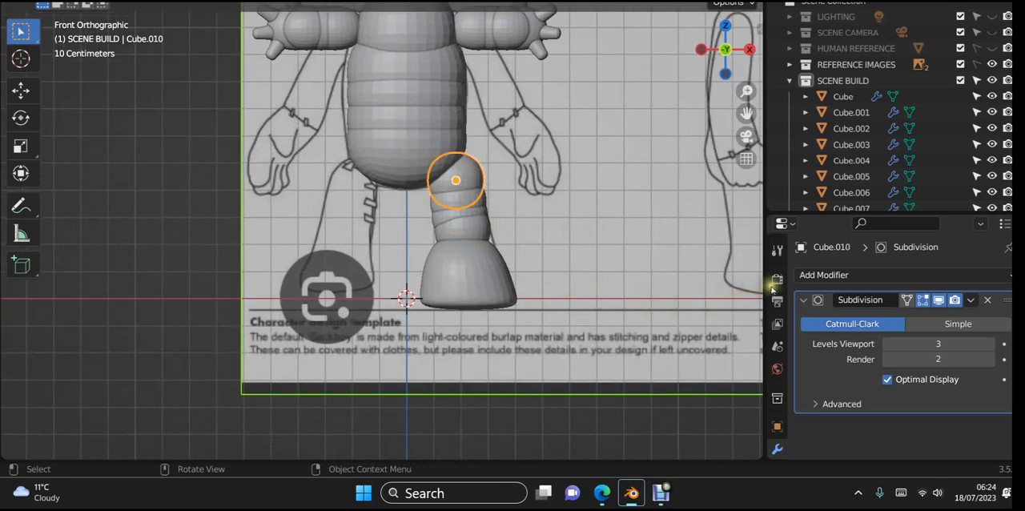
click(819, 276)
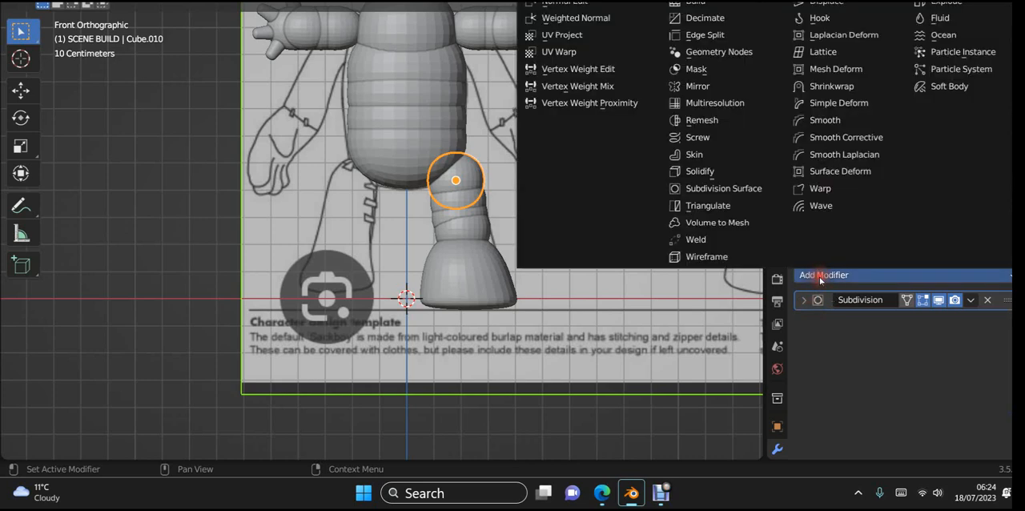
click(717, 86)
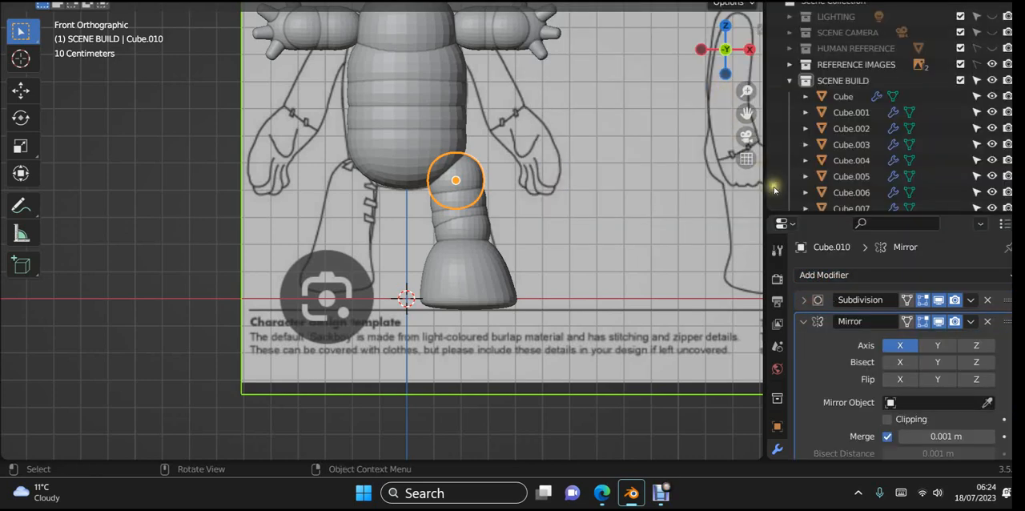
click(990, 403)
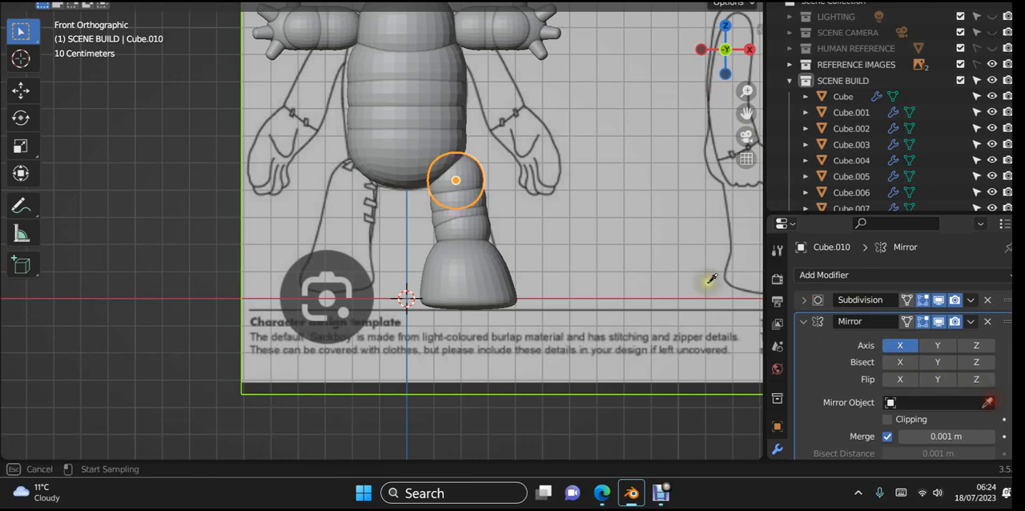
click(422, 141)
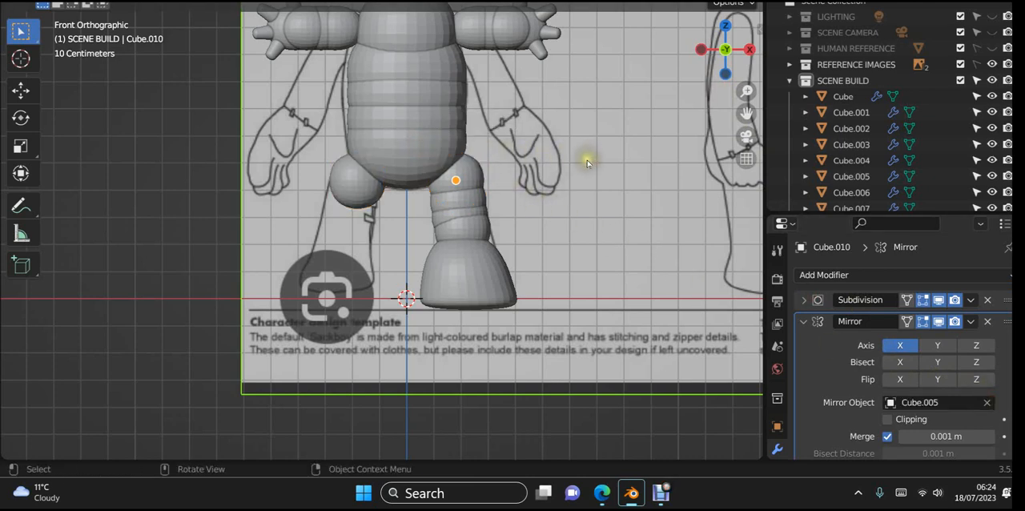
- Copy the modifiers from the topmost leg segment to the foot and the three leg segments below it
click(486, 290)
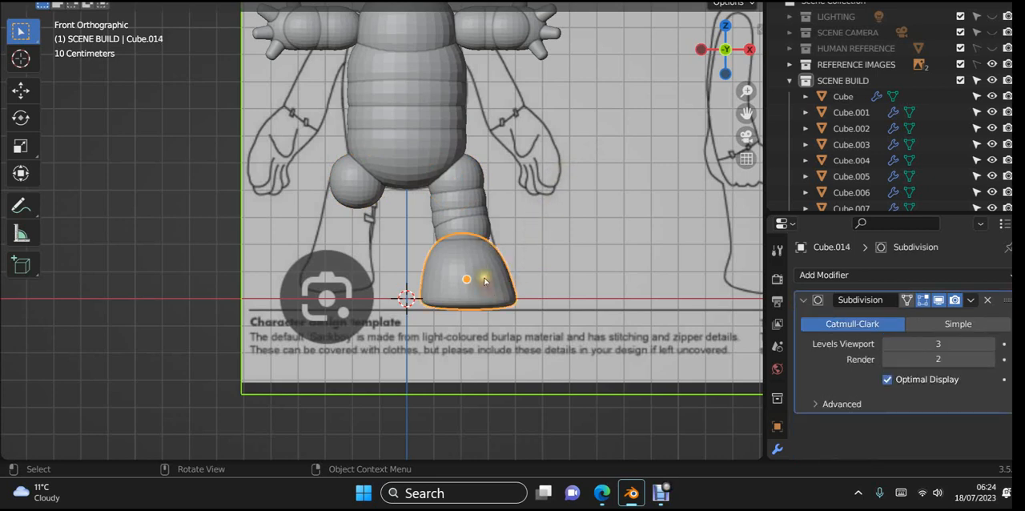
shift+click(472, 231)
shift+click(459, 211)
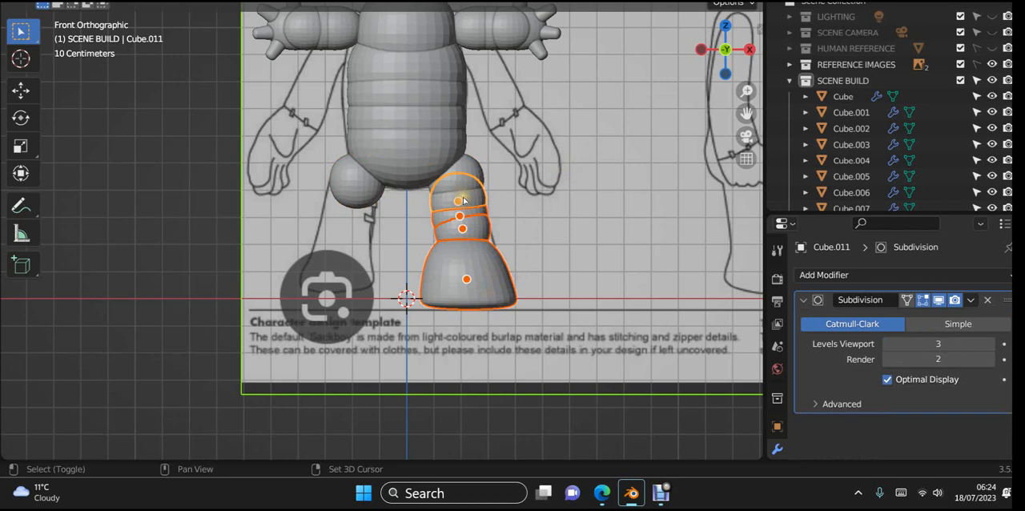
scroll(463, 201, up, 1)
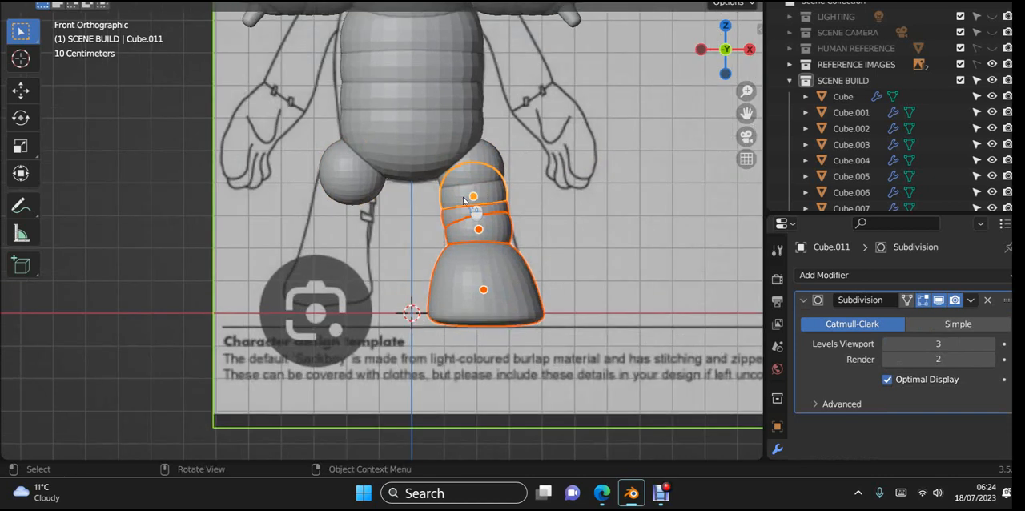
shift+click(492, 156)
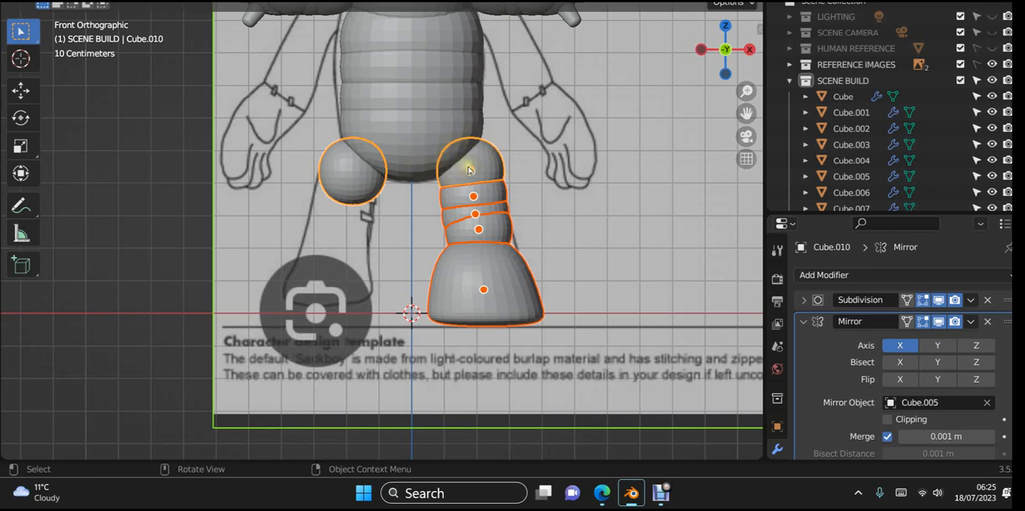
key(ctrl+l)
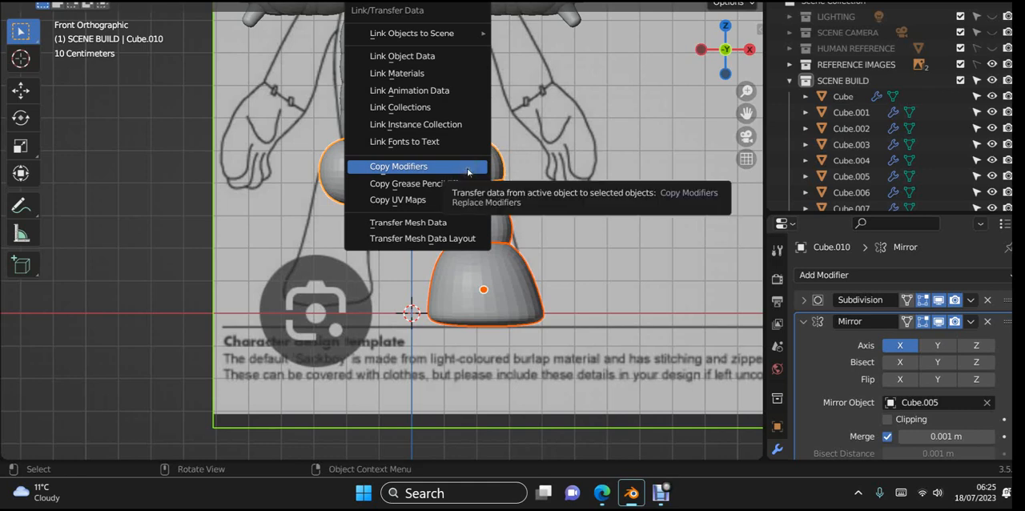
click(468, 168)
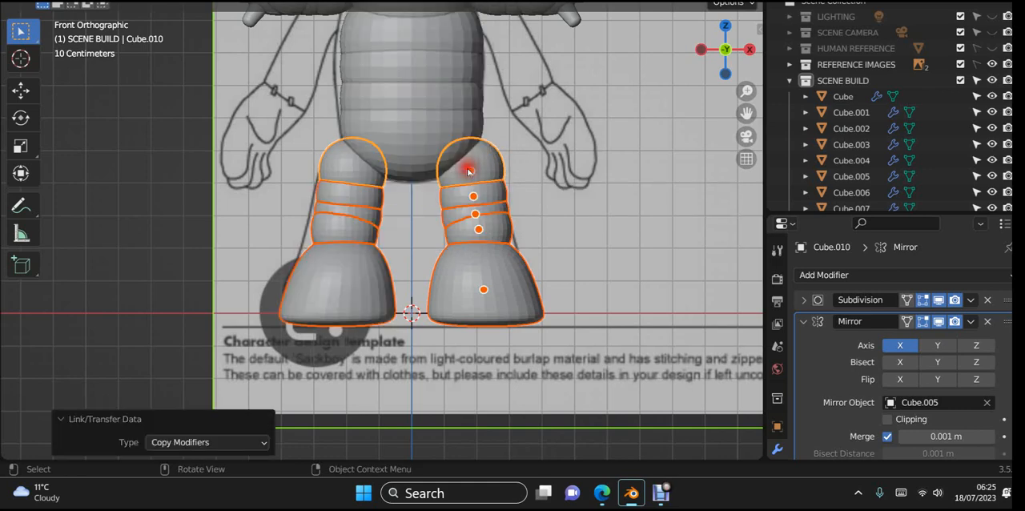
scroll(468, 150, down, 3)
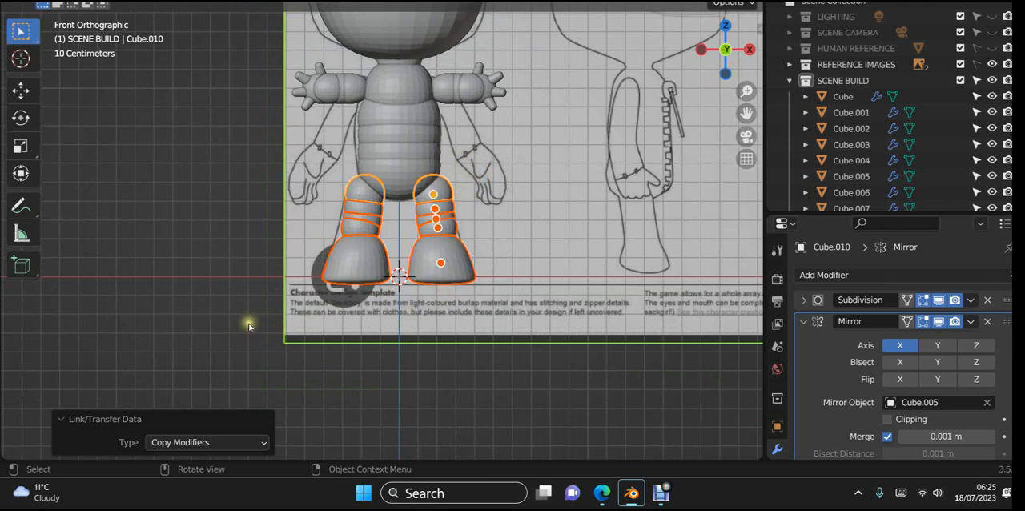
click(147, 240)
- Hide the REFERENCE IMAGES collection and inspect the whole character in perspective and front view
scroll(287, 258, down, 2)
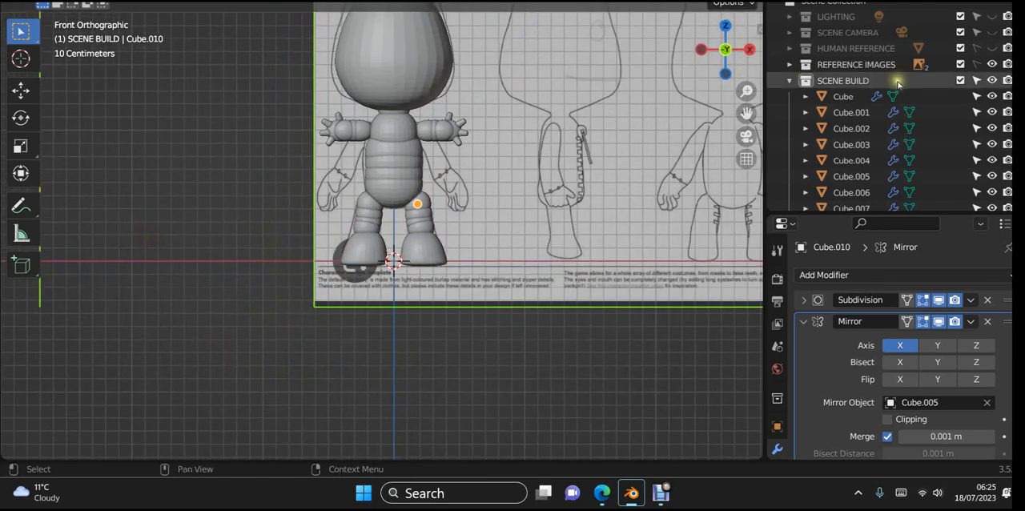
click(992, 64)
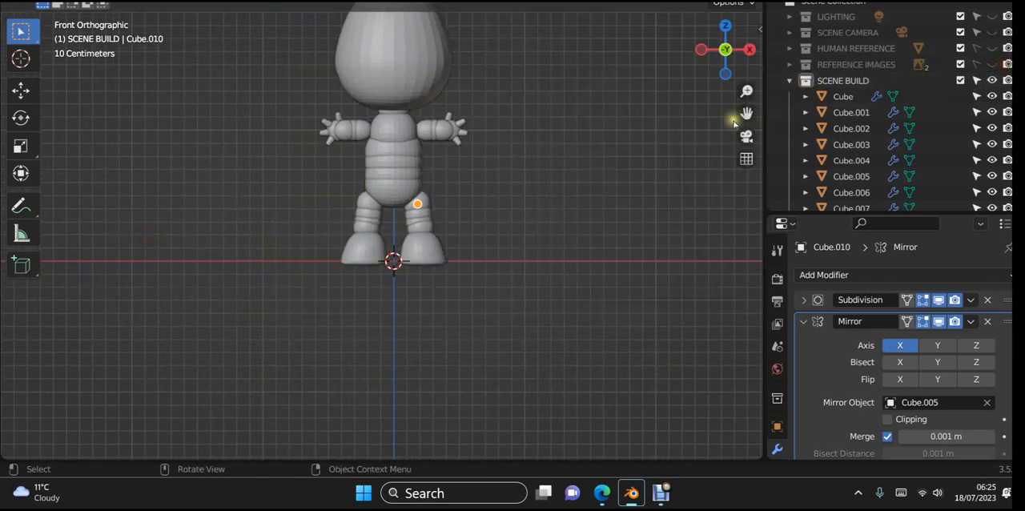
middle_drag(612, 156, 665, 249)
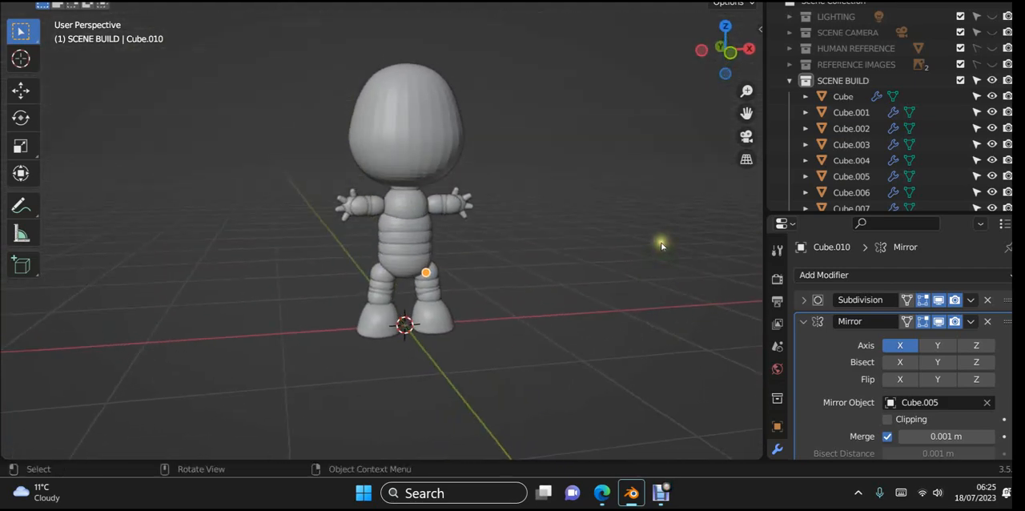
key(KP_1)
scroll(525, 118, up, 1)
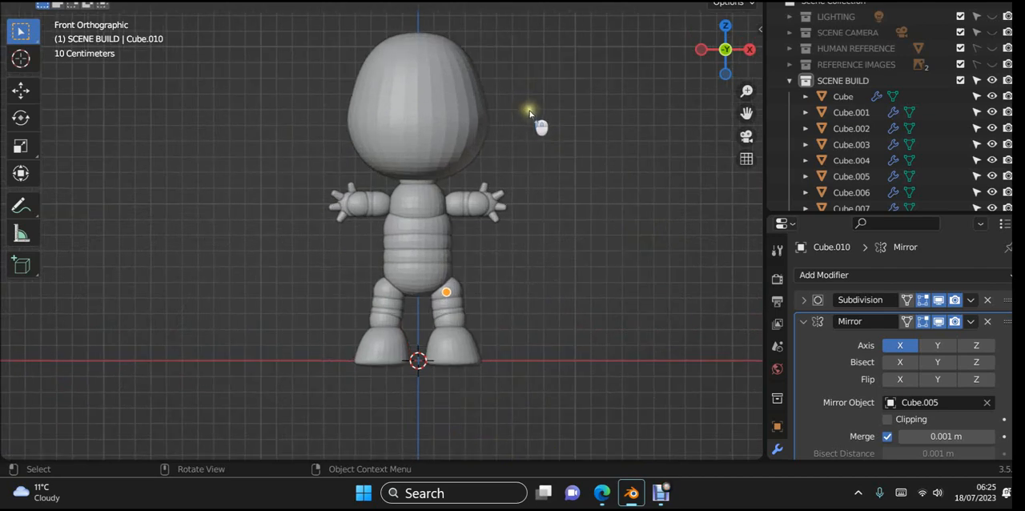
- Inset the top face of the HEAD mesh with 0 m thickness to flatten the crown, and leave mesh editing
shift+middle_drag(531, 105, 470, 180)
click(470, 184)
key(Tab)
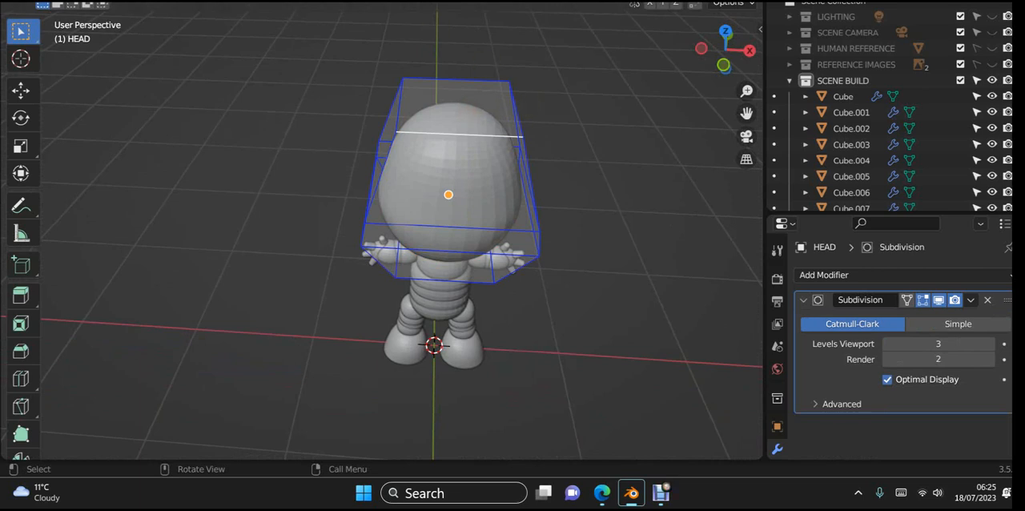
click(439, 121)
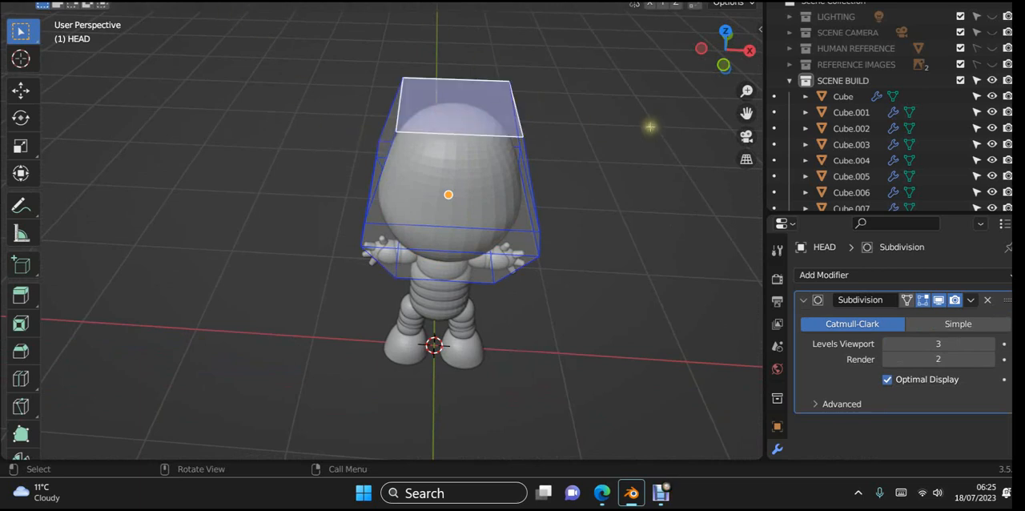
key(s)
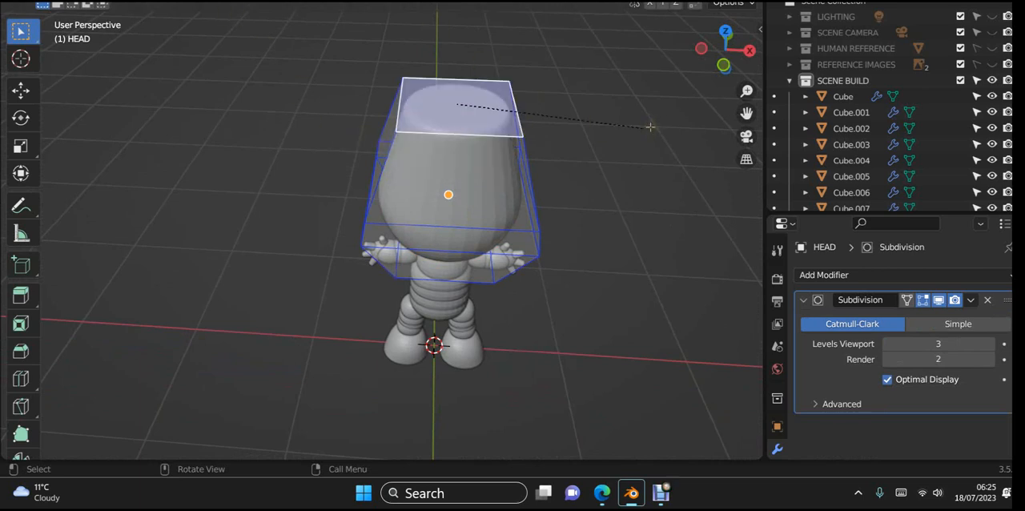
click(651, 127)
key(KP_1)
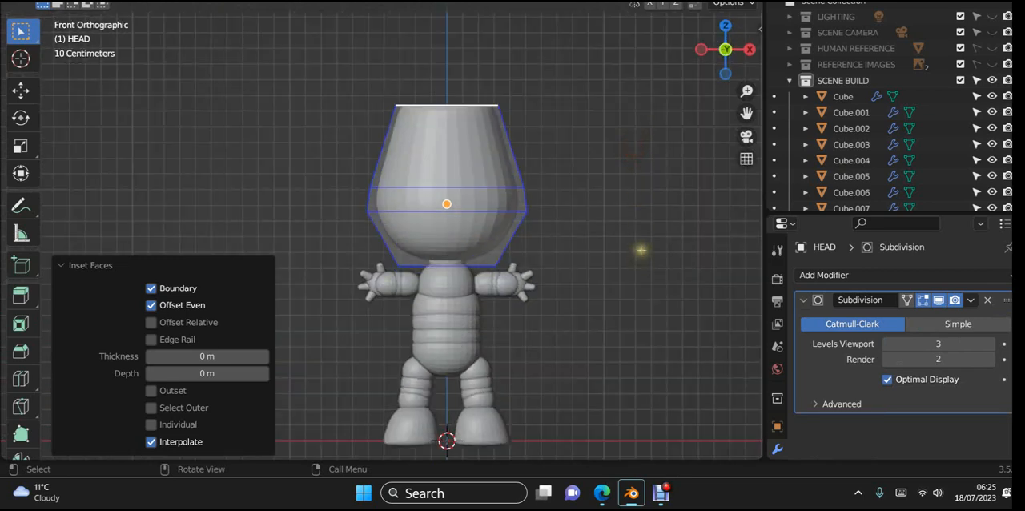
key(grave)
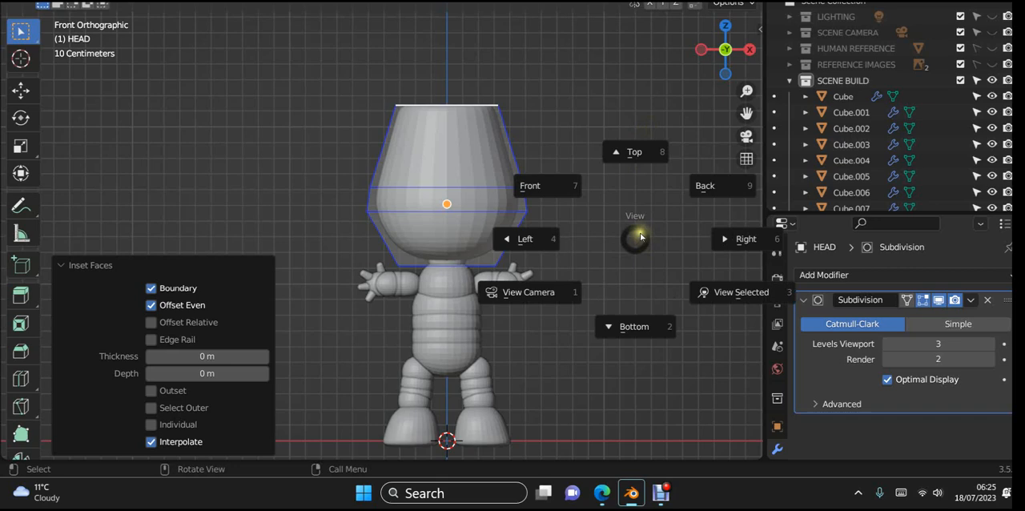
click(599, 229)
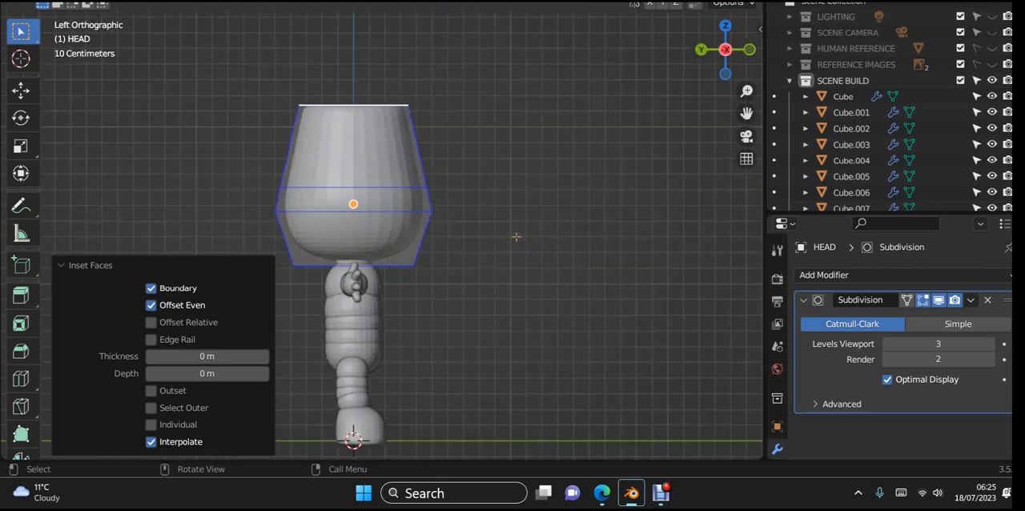
key(KP_1)
key(Tab)
click(611, 176)
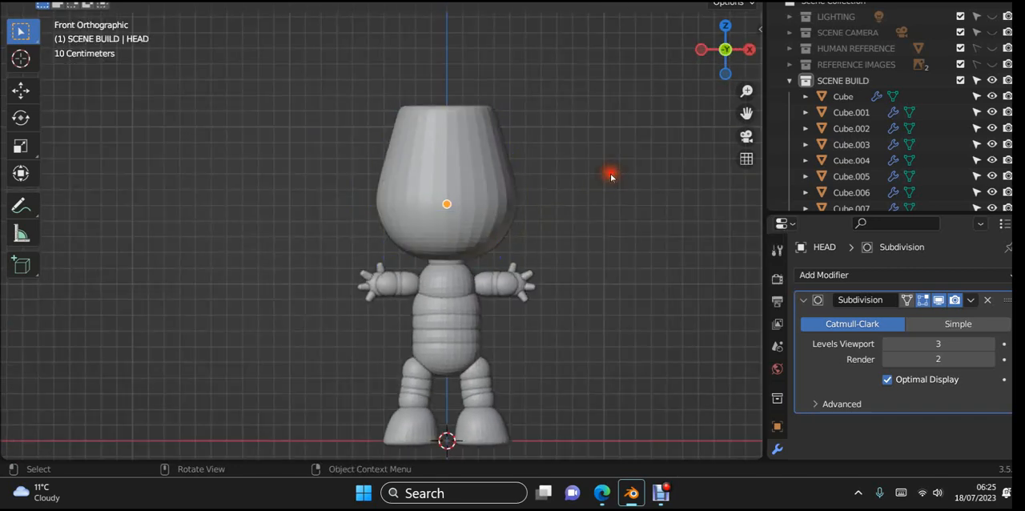
- Open the Sackboy picture R from the desktop, examine its head shape, and return to the model in Blender
scroll(611, 178, down, 2)
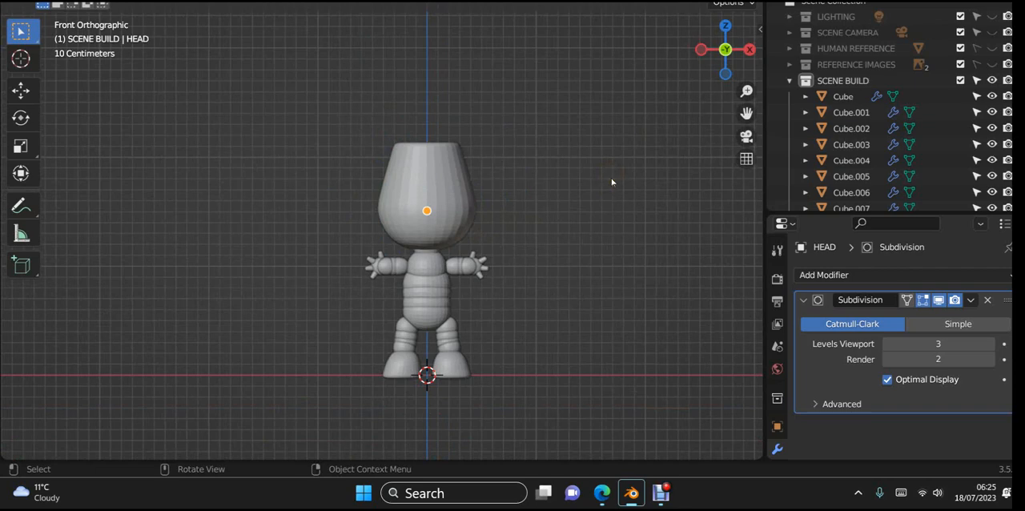
middle_drag(611, 178, 551, 281)
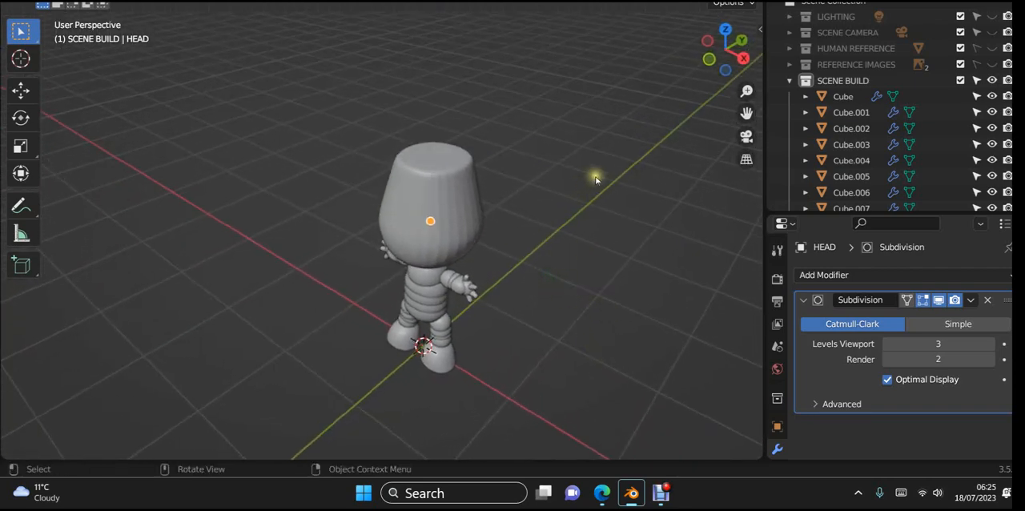
click(933, 2)
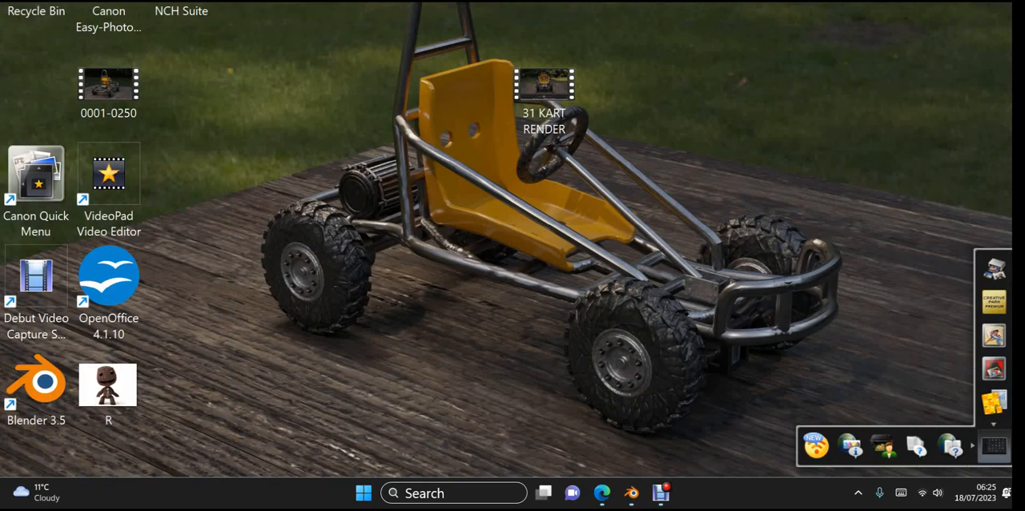
double_click(129, 385)
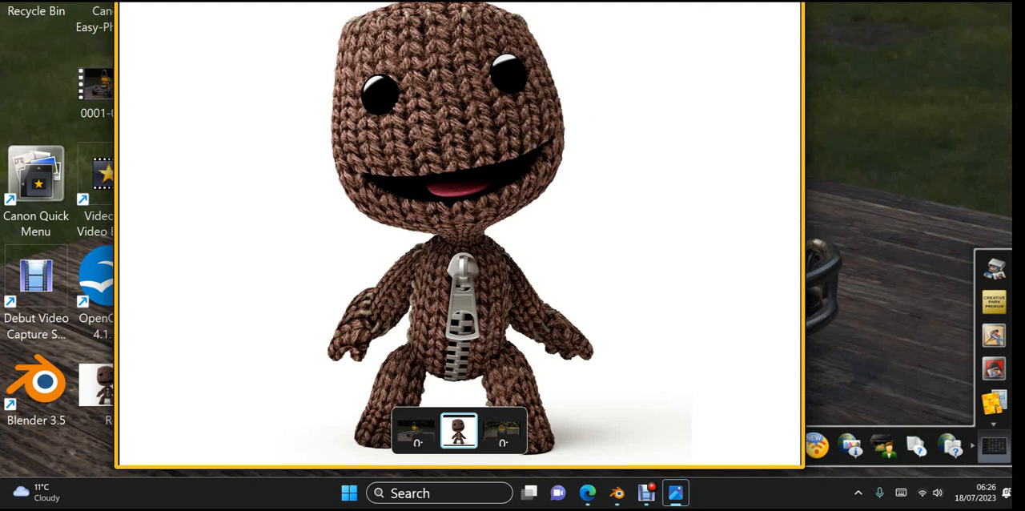
key(alt+F4)
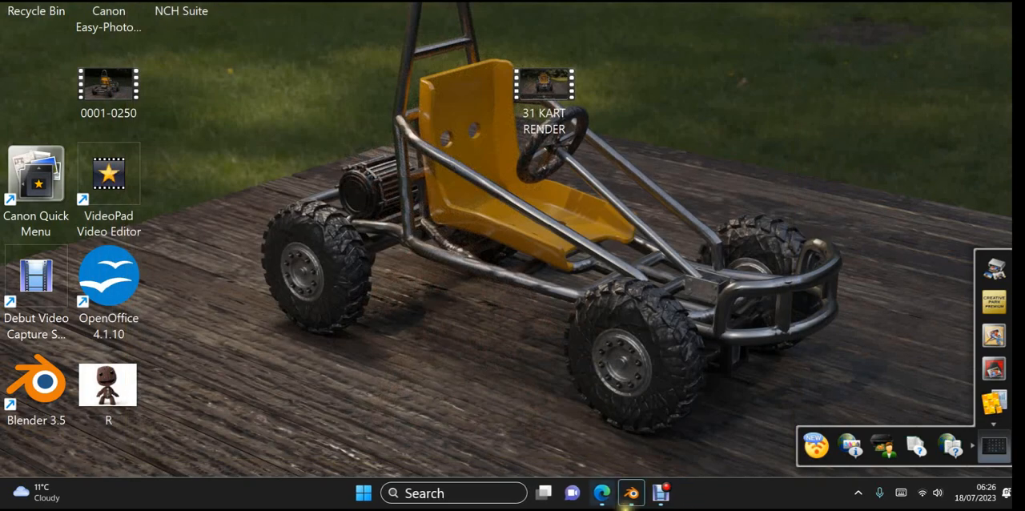
mouse_move(630, 492)
click(547, 400)
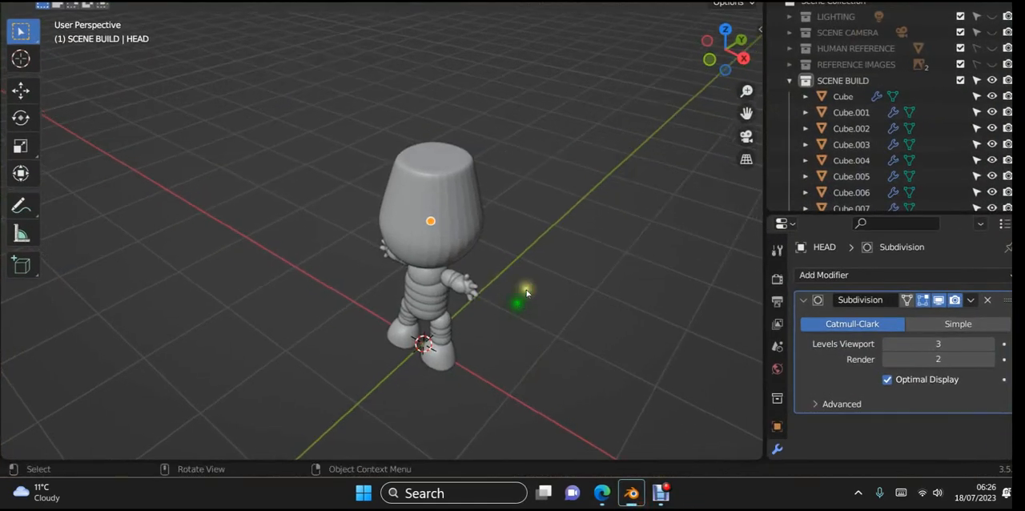
- Undo the zero-thickness inset on the HEAD mesh's top face and inset that face by about 0.12 m
key(Tab)
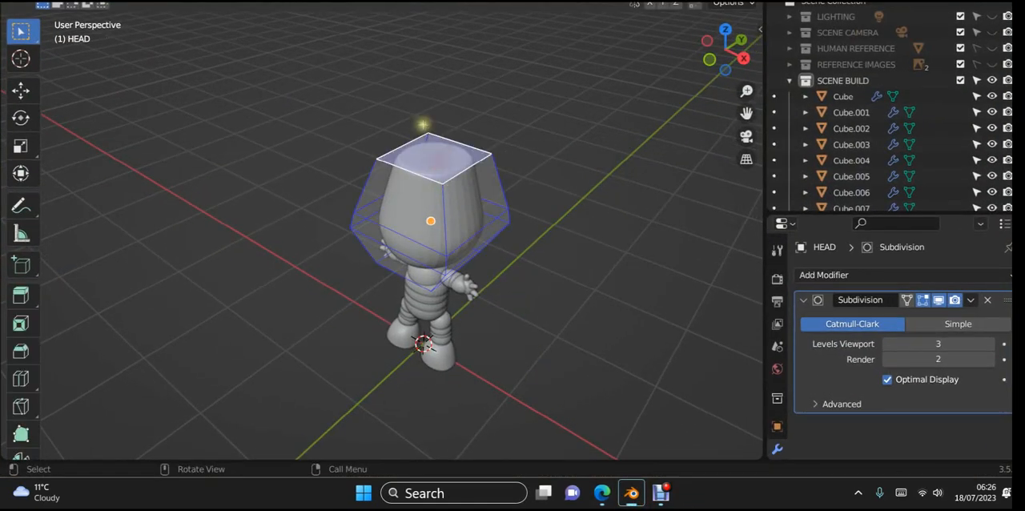
middle_drag(463, 187, 515, 254)
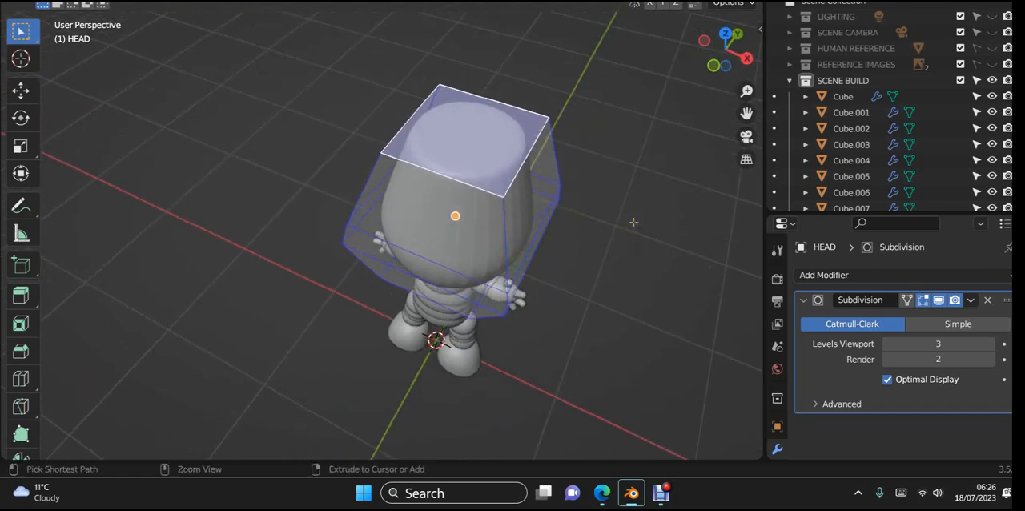
key(Tab)
key(Tab)
key(ctrl+z)
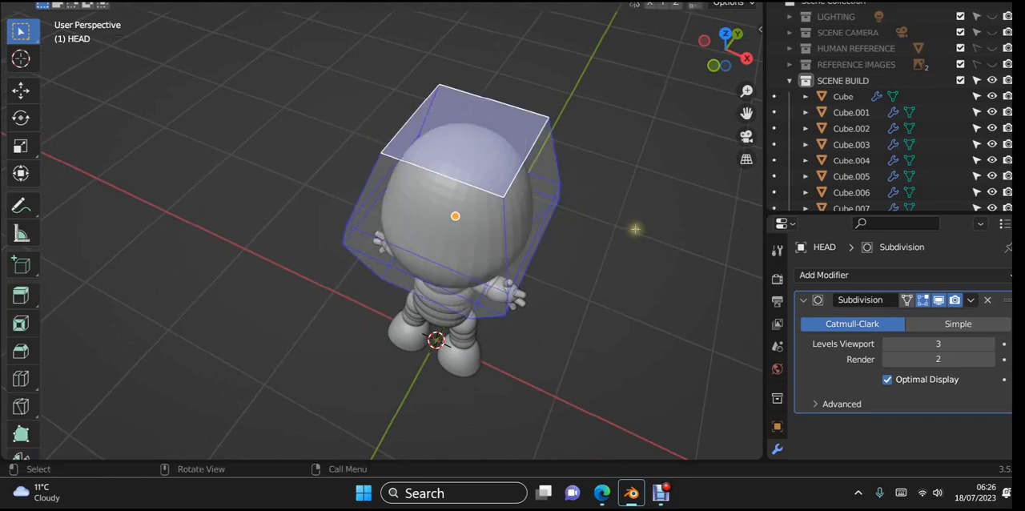
key(s)
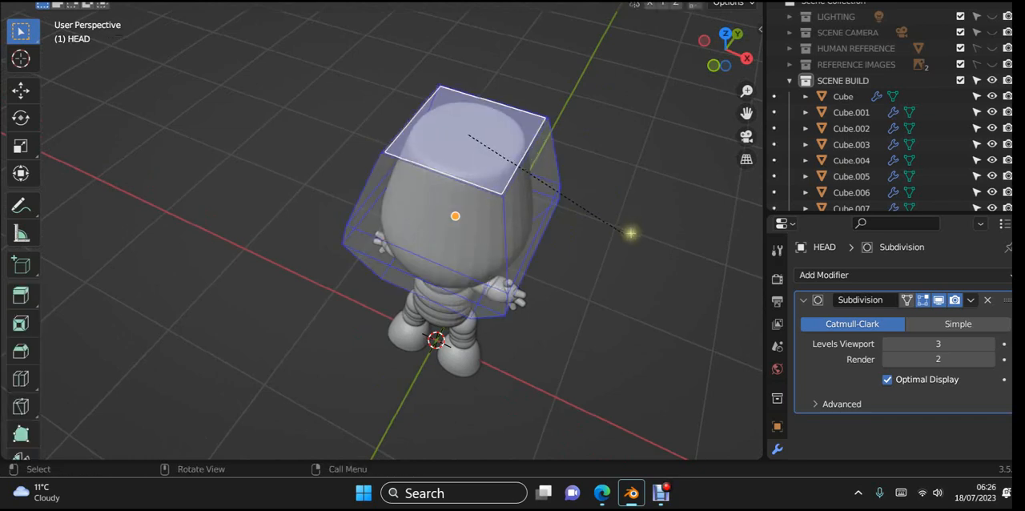
click(625, 235)
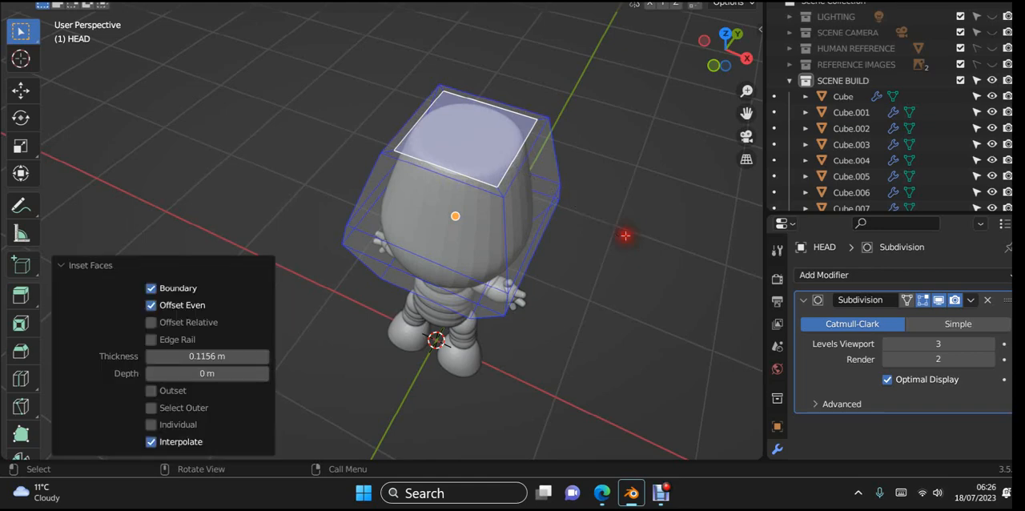
- Raise the HEAD's inset top face about 0.026 m along Z in front view and leave mesh editing
middle_drag(639, 240, 671, 188)
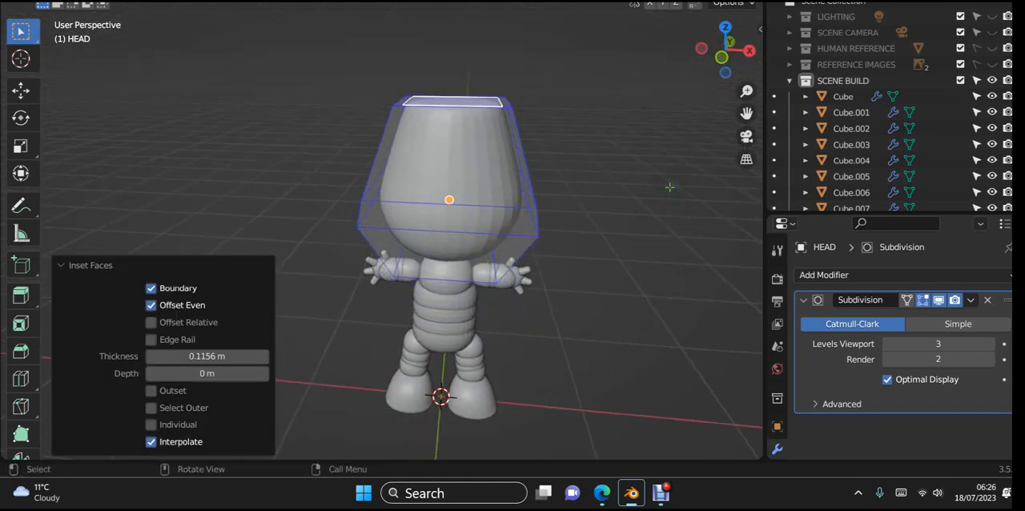
key(KP_1)
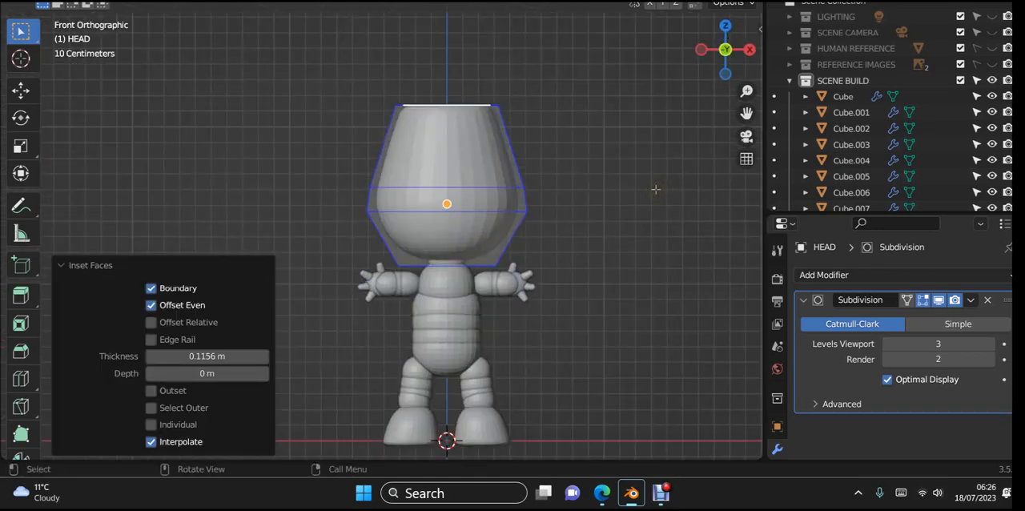
key(g)
key(z)
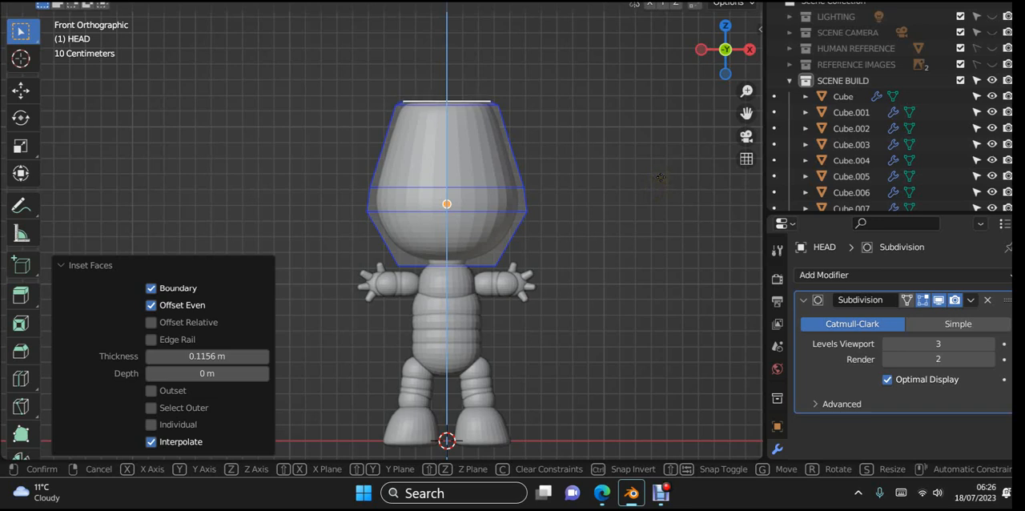
click(661, 177)
scroll(611, 167, up, 3)
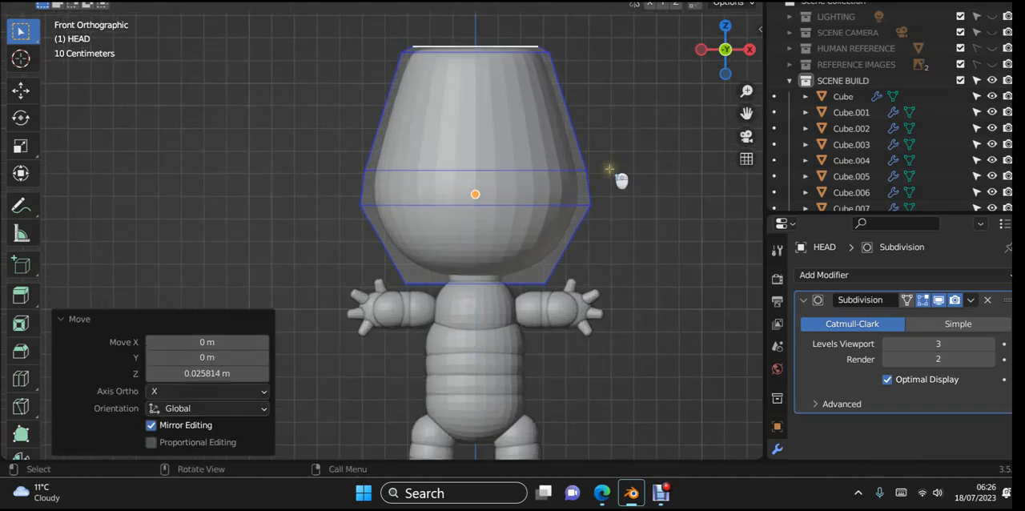
scroll(532, 301, up, 3)
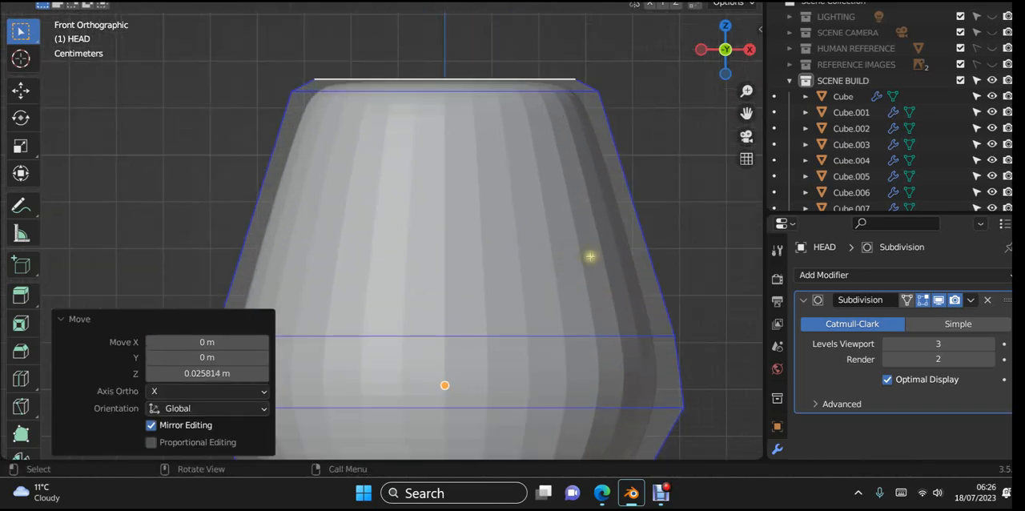
key(Tab)
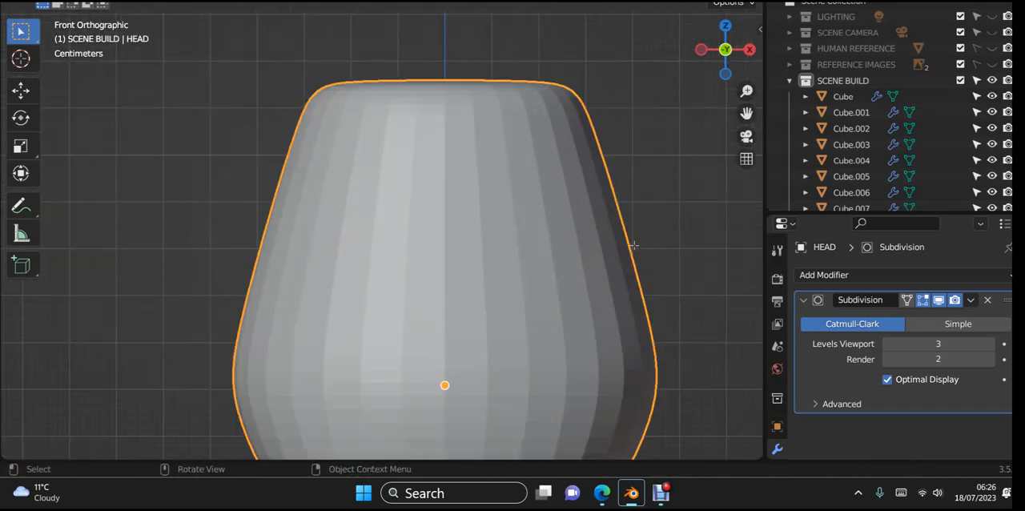
- Raise the HEAD's top face about another 0.008 m along Z to round the crown slightly, and return to object mode
scroll(634, 245, down, 2)
scroll(634, 245, down, 5)
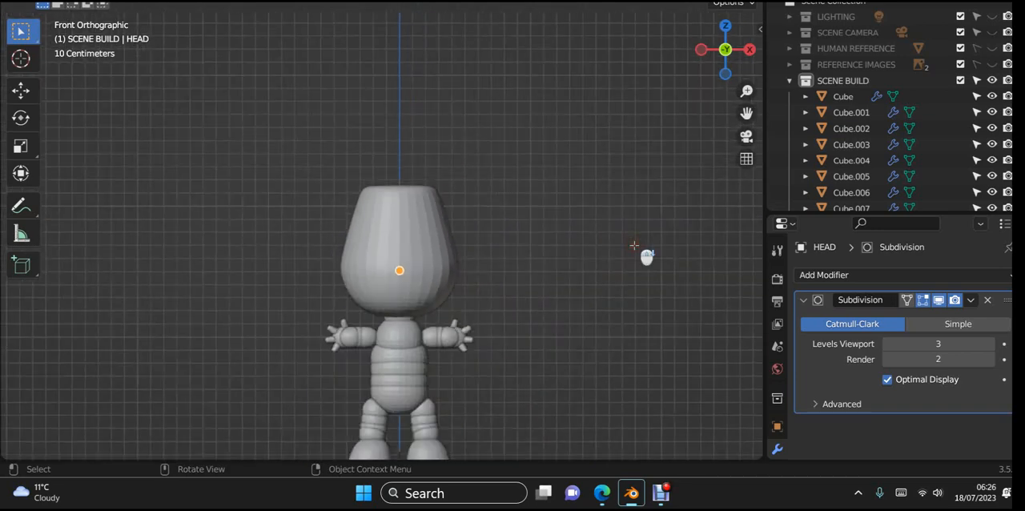
scroll(593, 300, down, 1)
middle_drag(578, 302, 488, 327)
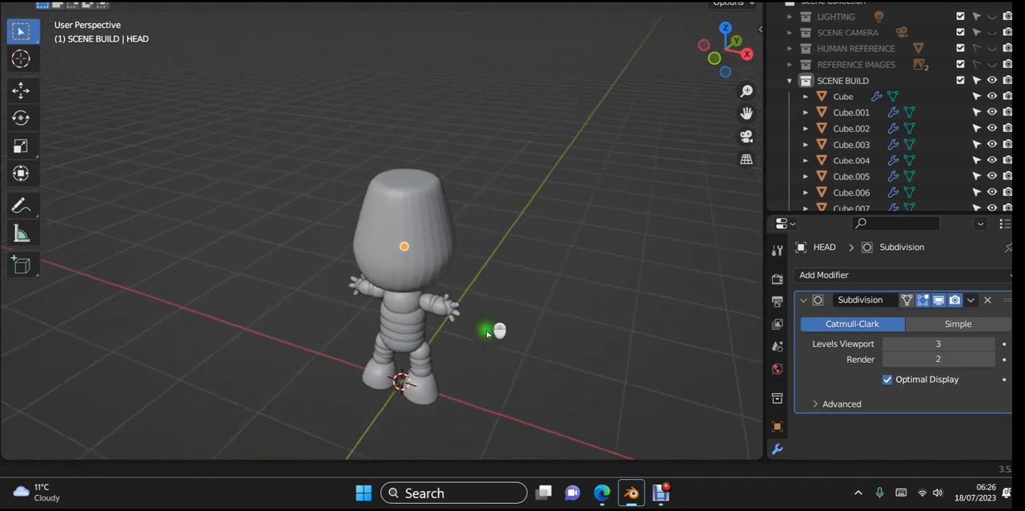
scroll(435, 291, up, 5)
key(Tab)
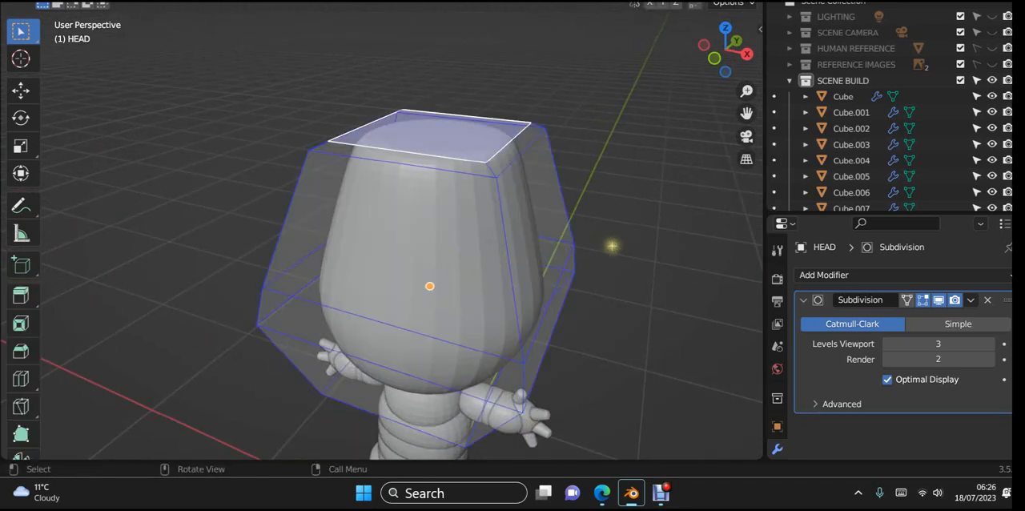
key(g)
key(z)
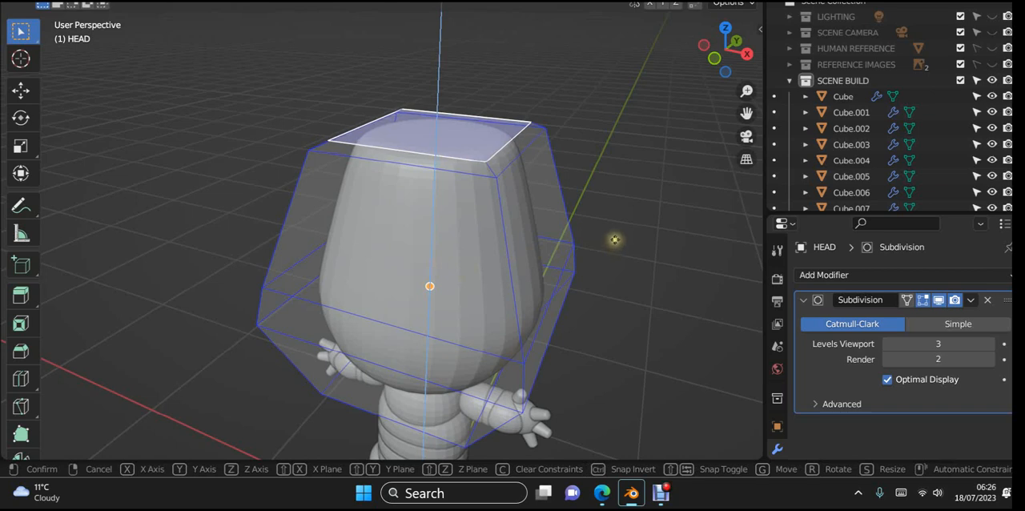
click(617, 224)
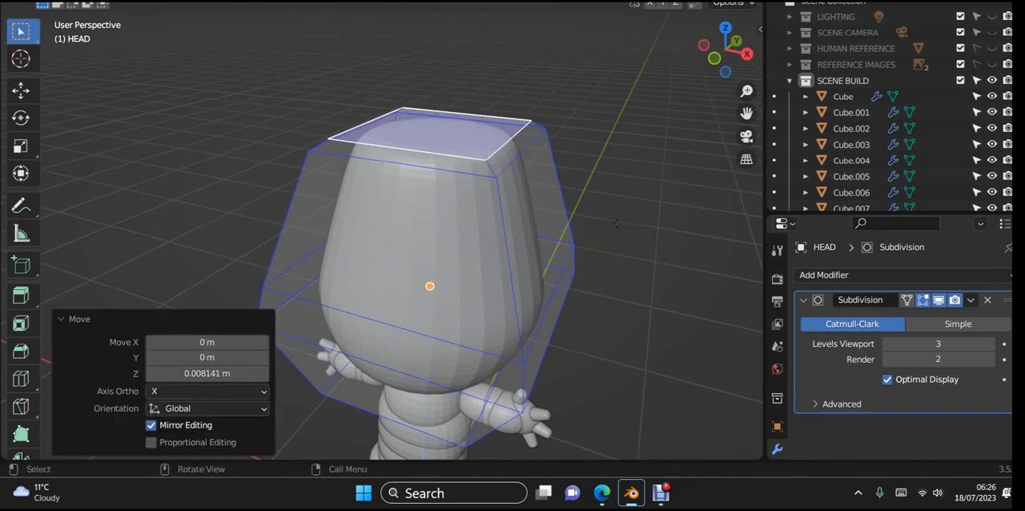
key(Tab)
scroll(618, 230, down, 5)
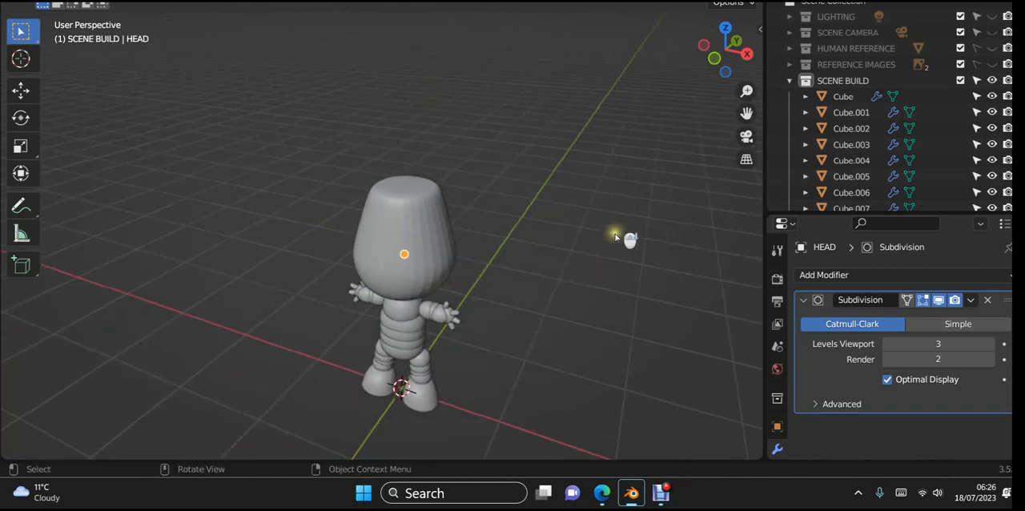
- Try joining the mirrored arm piece Cube.008 into the chest piece Cube.001, and undo the join
middle_drag(618, 231, 624, 289)
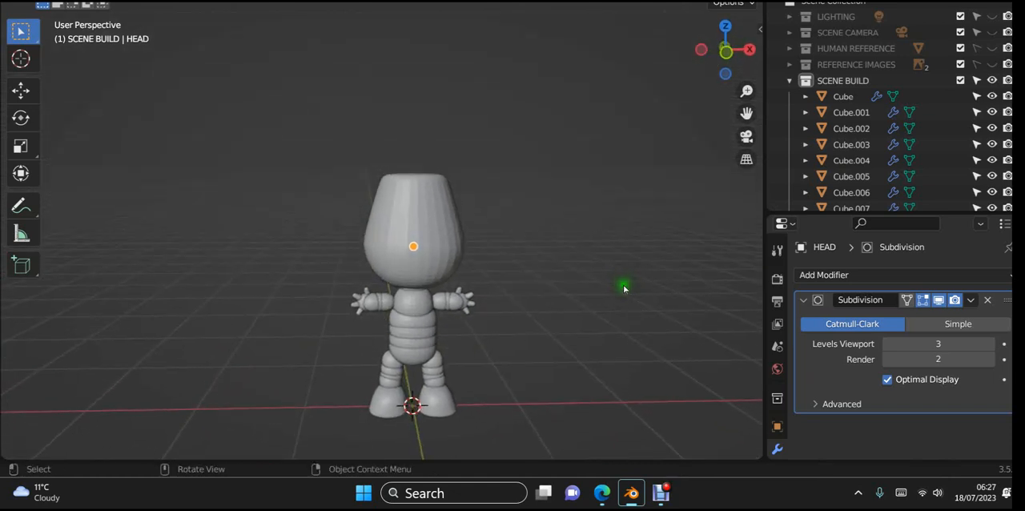
key(KP_1)
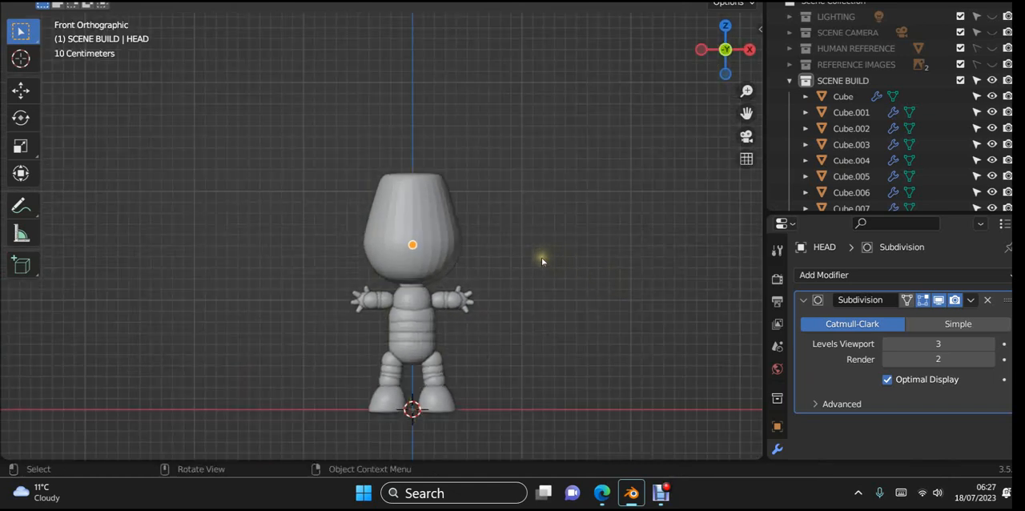
shift+middle_drag(542, 257, 539, 213)
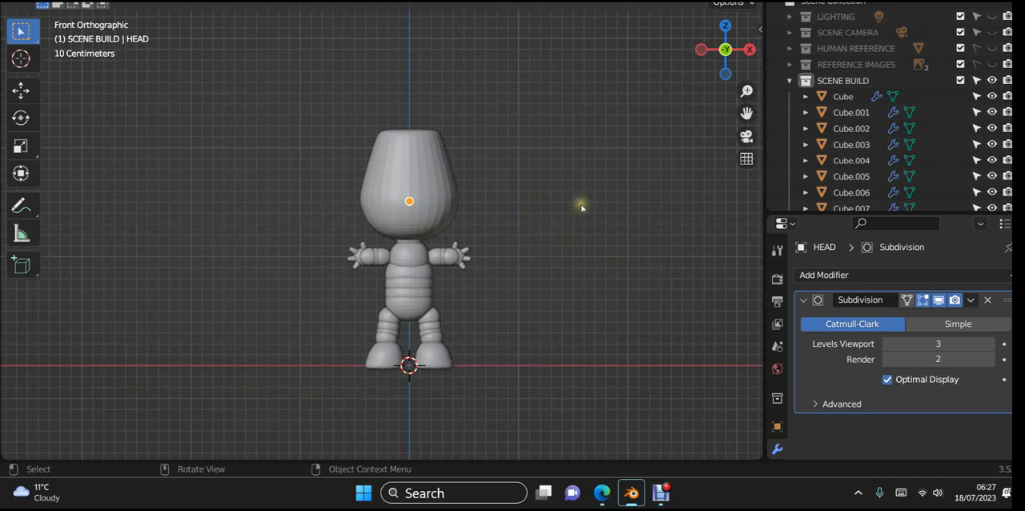
shift+middle_drag(570, 217, 568, 177)
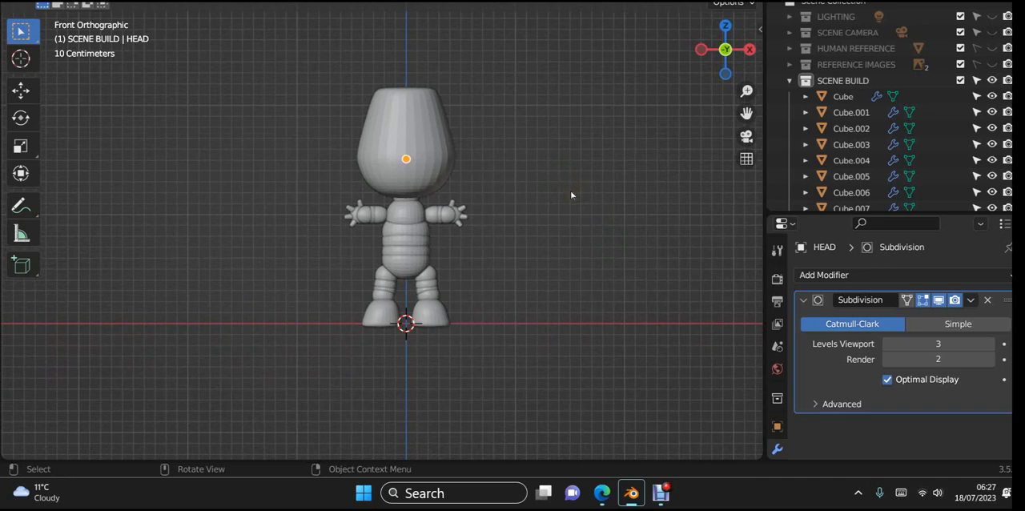
click(421, 144)
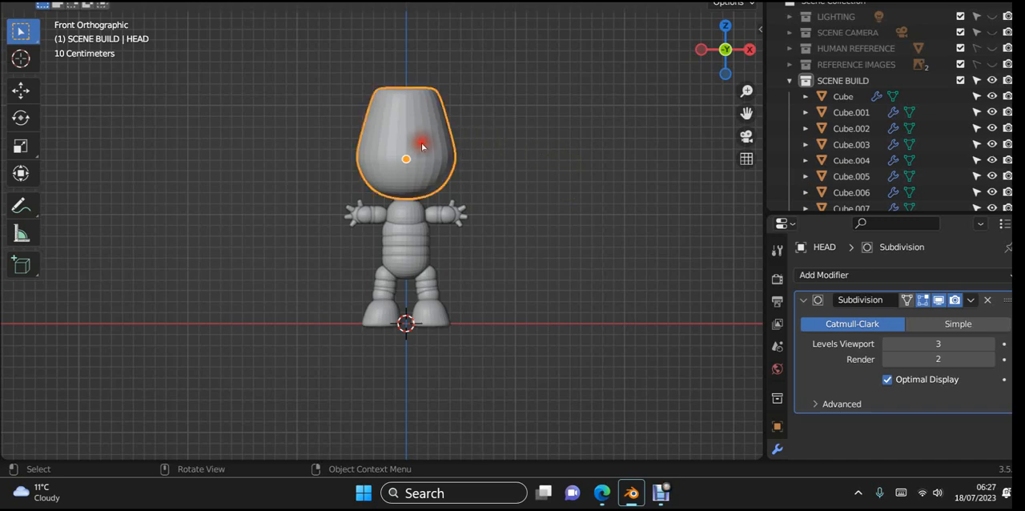
click(454, 221)
click(419, 216)
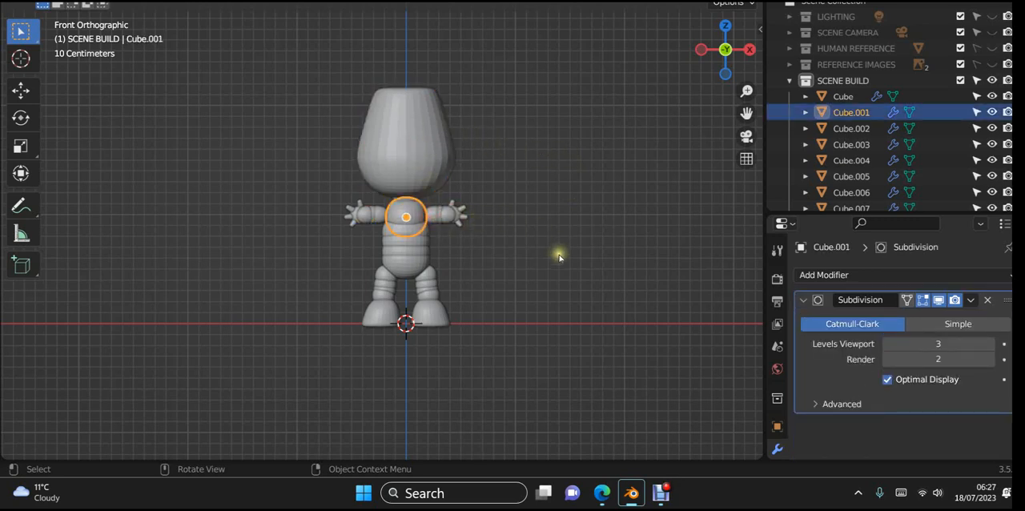
click(459, 214)
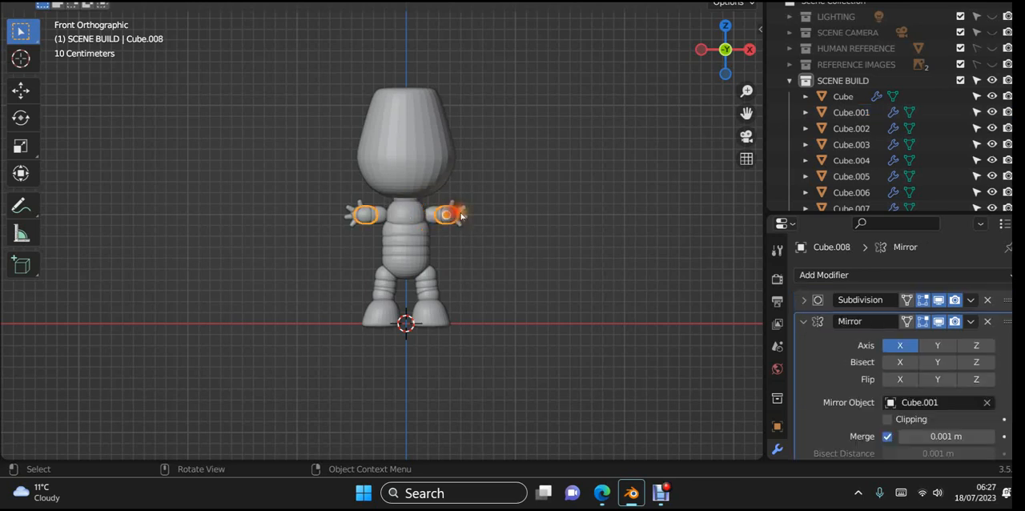
scroll(554, 219, up, 2)
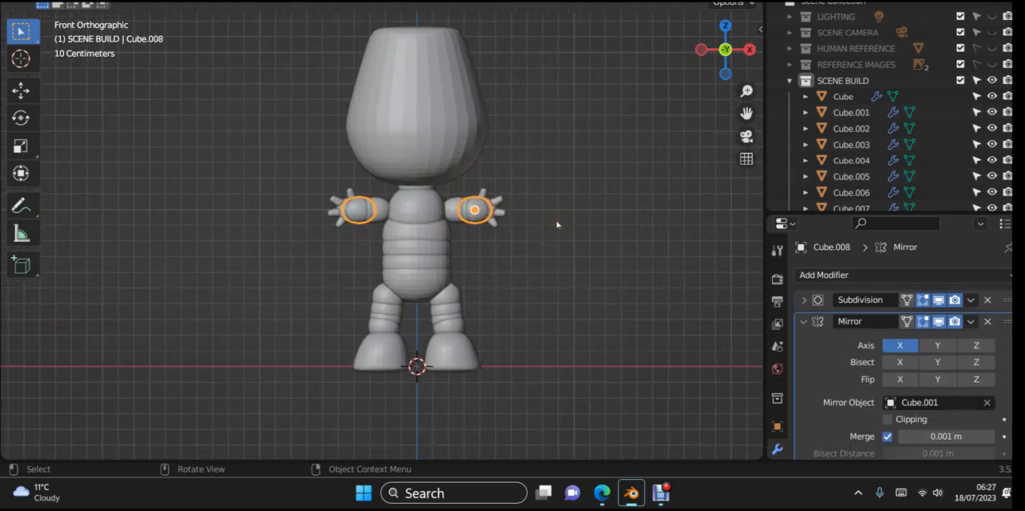
shift+click(418, 210)
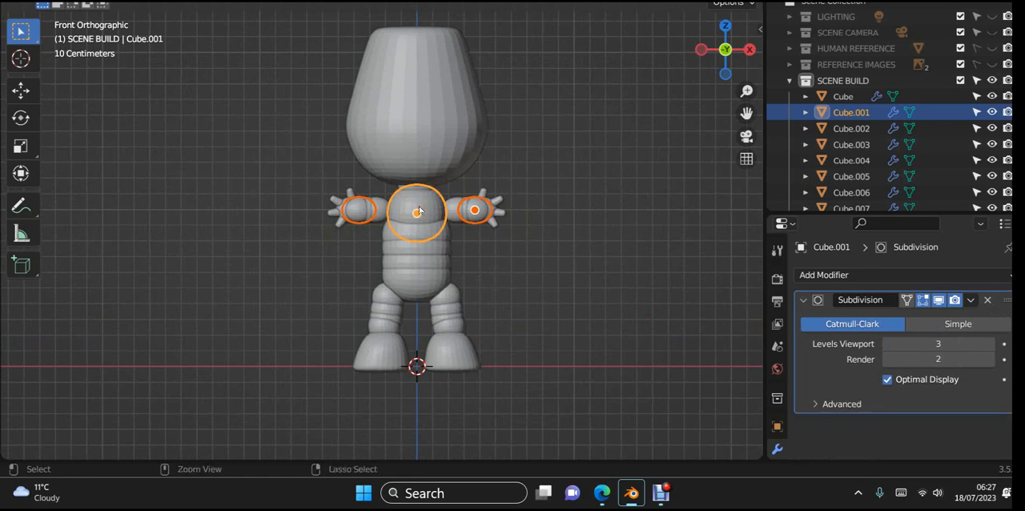
key(ctrl+j)
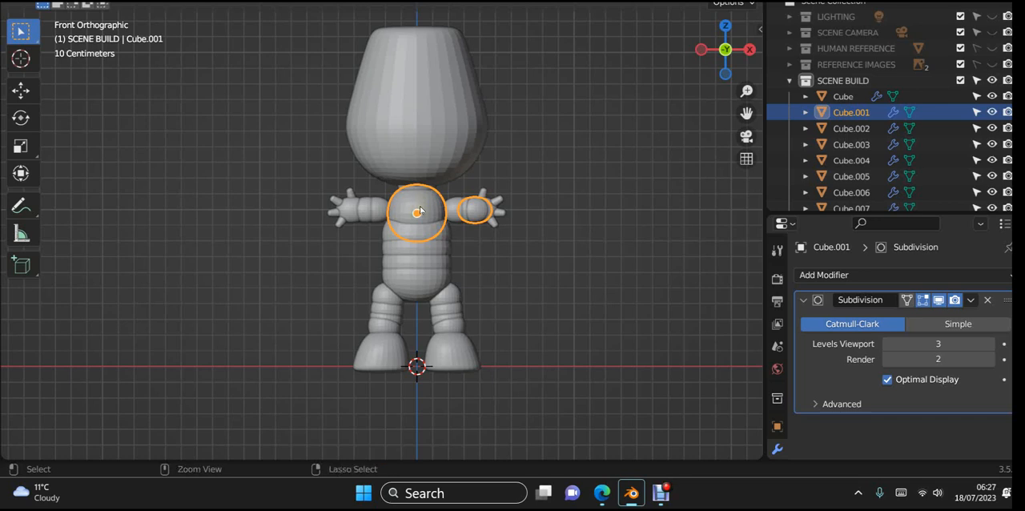
key(ctrl+z)
key(ctrl+z)
click(584, 217)
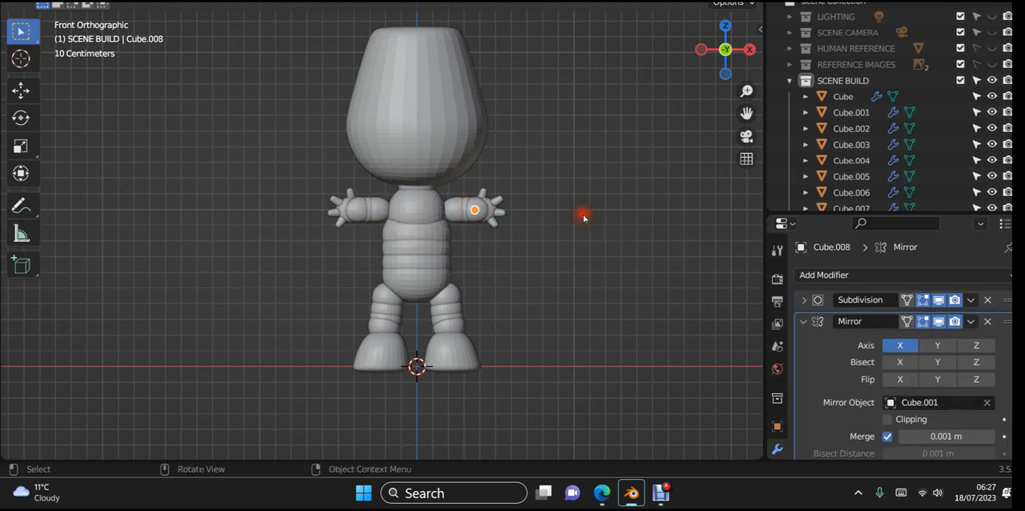
- Select every body part of the character in front view and convert them all to Mesh
scroll(572, 214, up, 2)
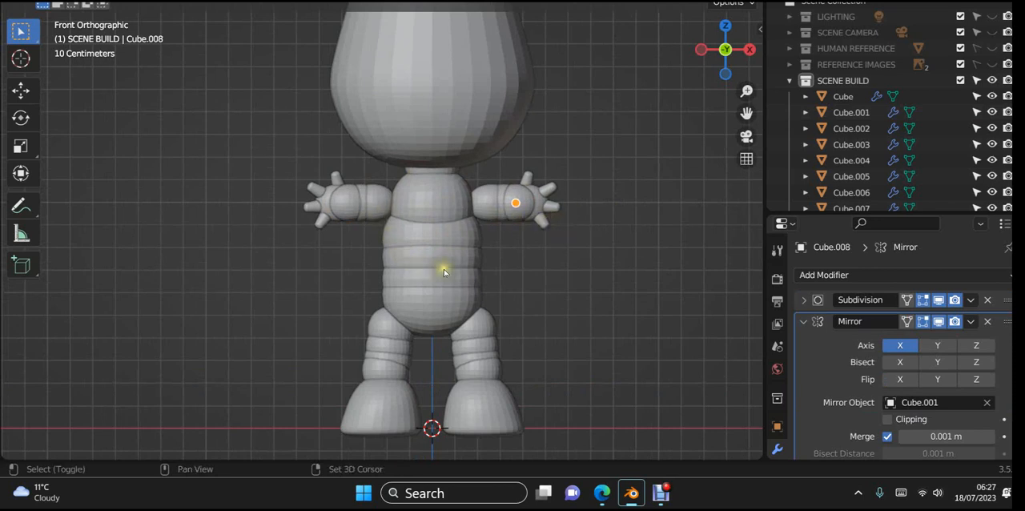
shift+middle_drag(444, 256, 447, 232)
scroll(446, 228, down, 2)
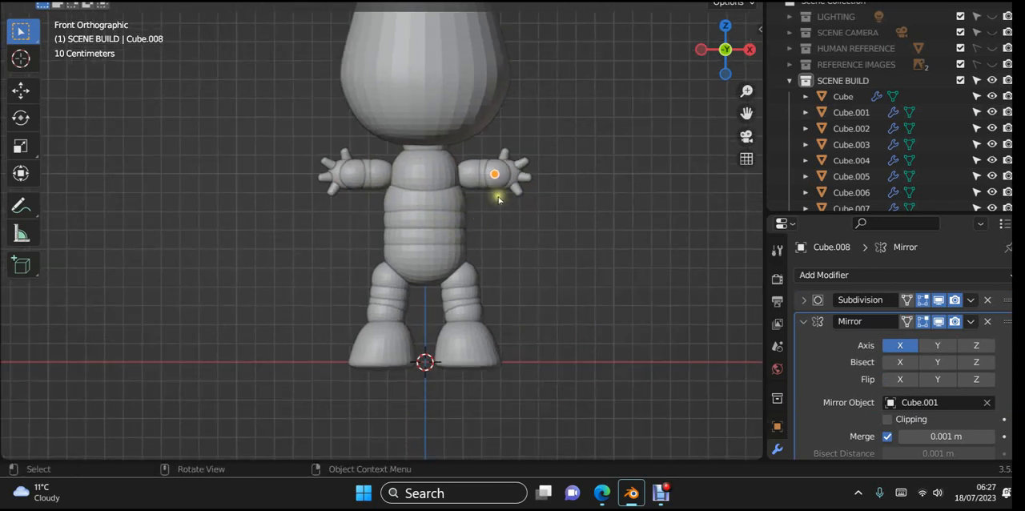
scroll(553, 202, down, 2)
shift+middle_drag(546, 207, 543, 224)
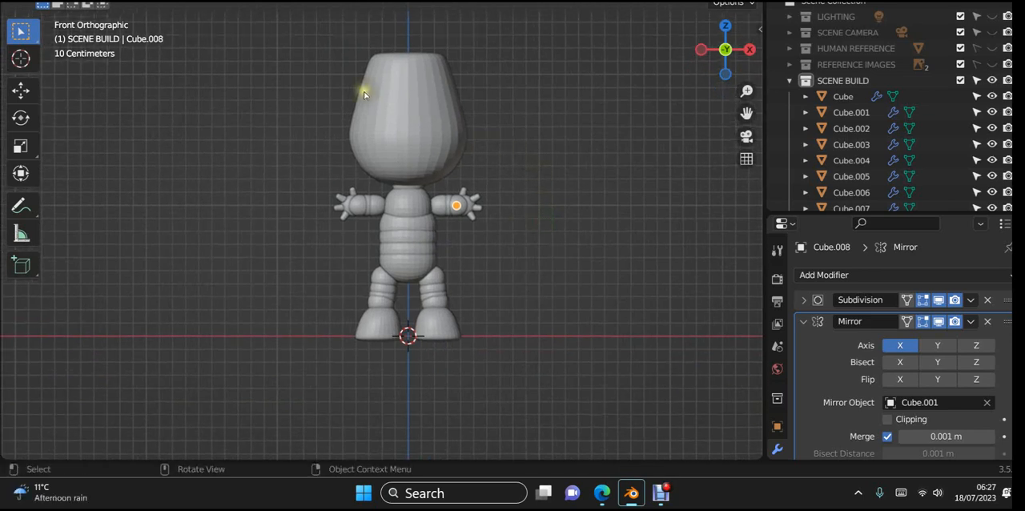
key(b)
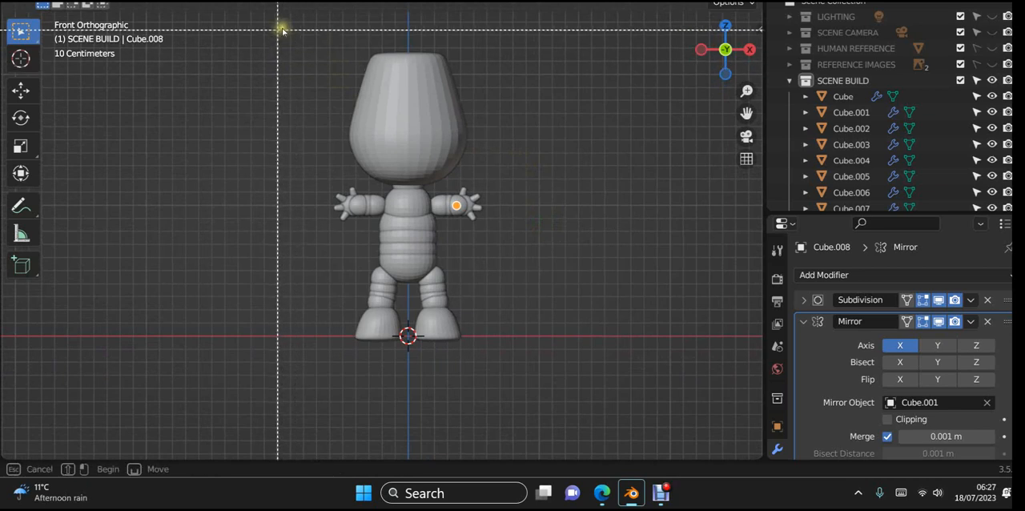
drag(301, 29, 537, 373)
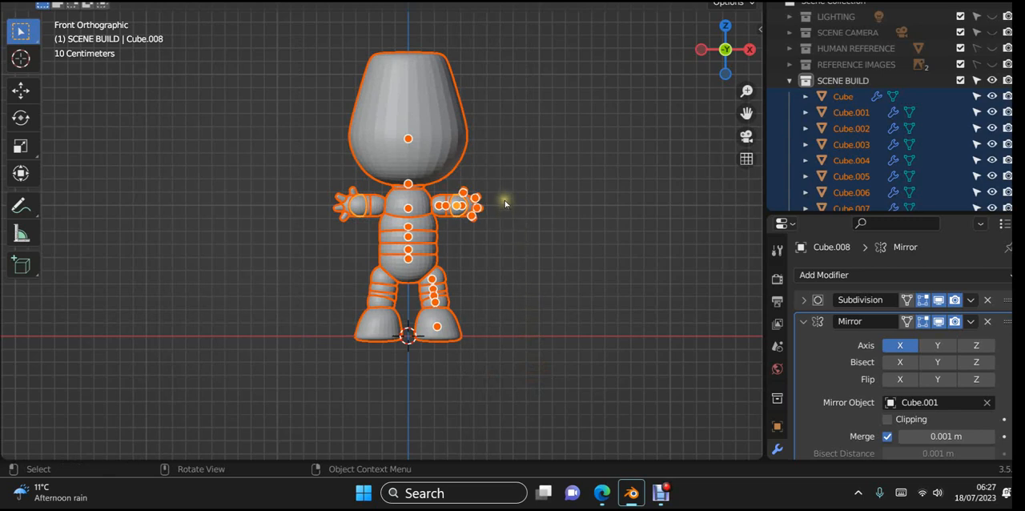
click(972, 301)
click(242, 0)
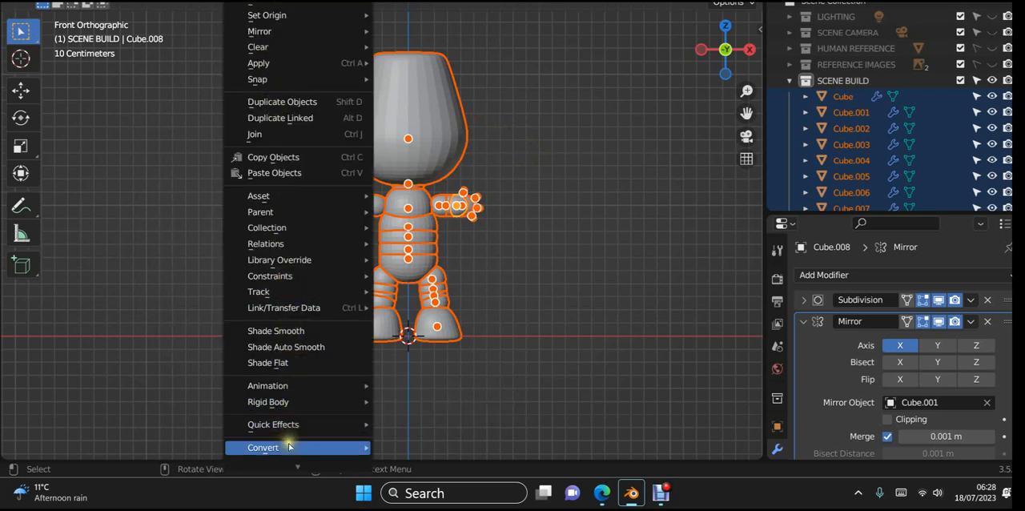
mouse_move(284, 451)
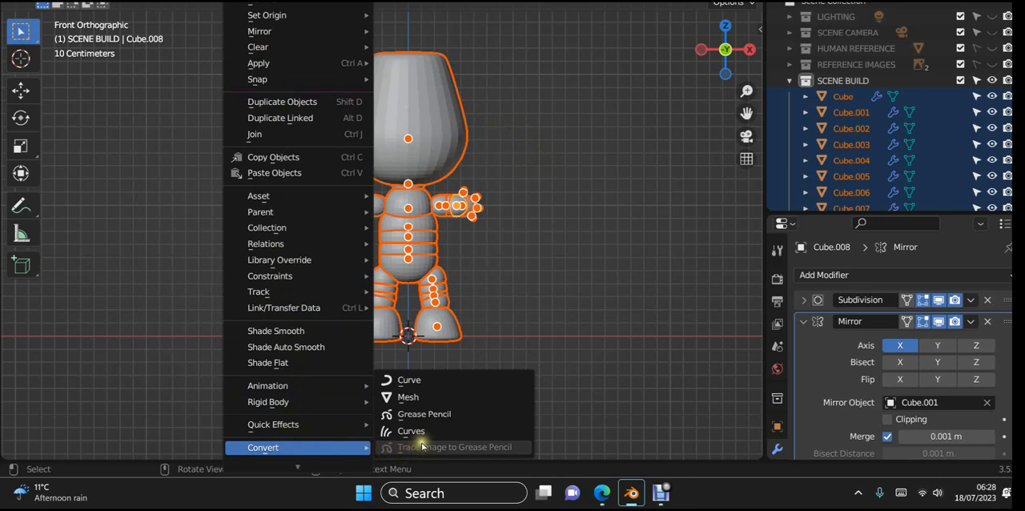
click(423, 398)
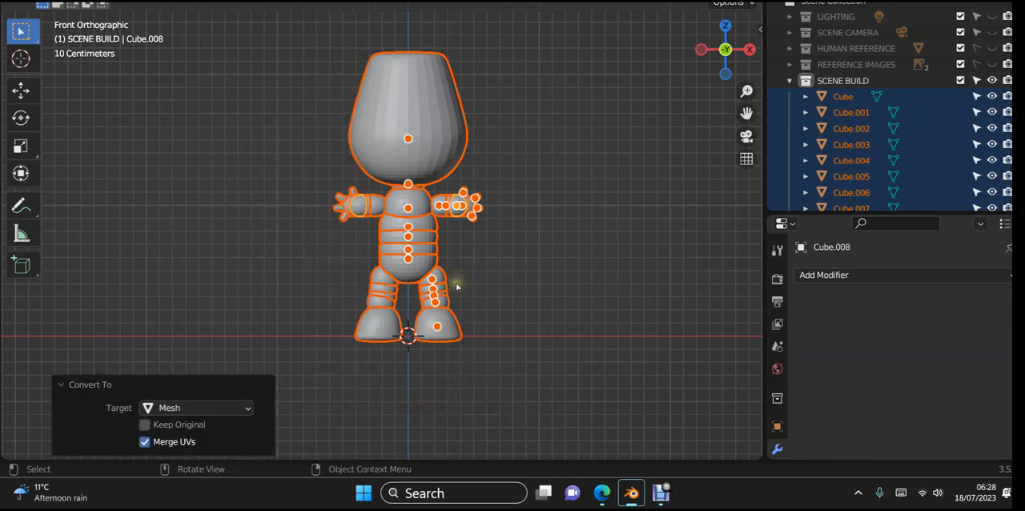
- Join all selected parts into HEAD as the active object and rename the joined object SACKBOY HP
shift+click(431, 135)
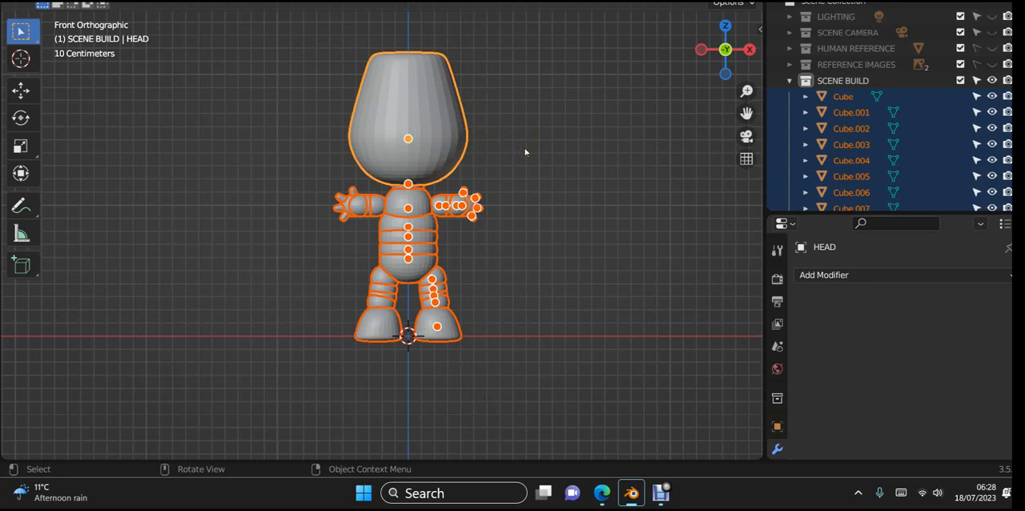
key(ctrl+j)
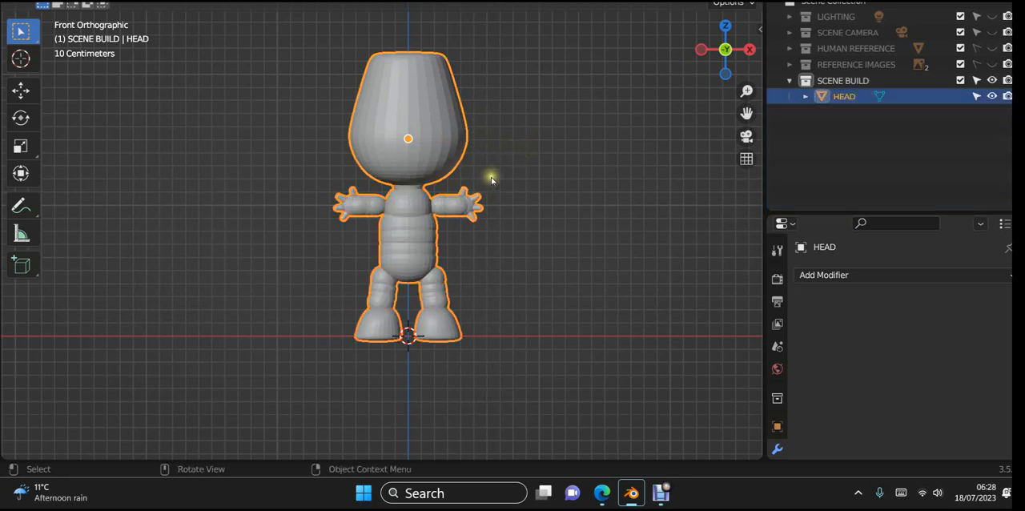
double_click(855, 101)
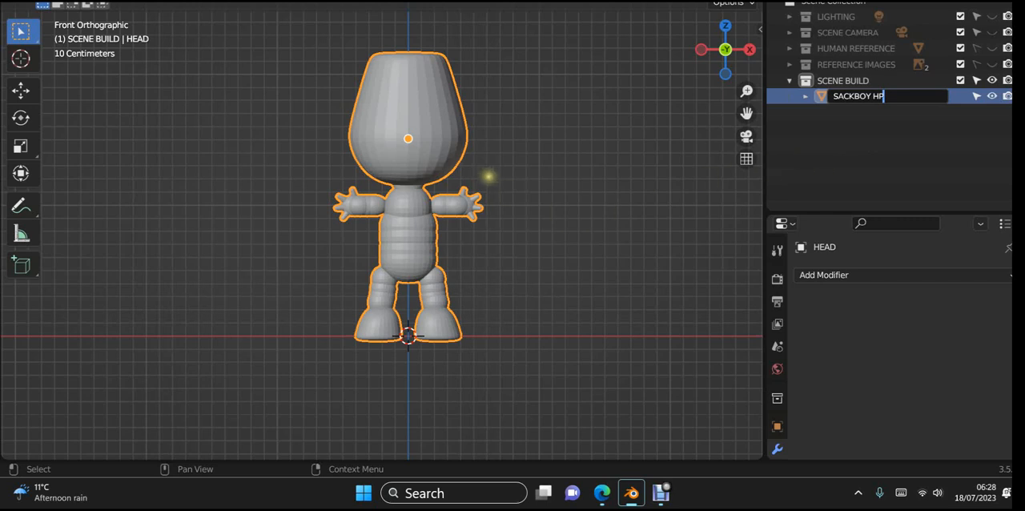
key(Return)
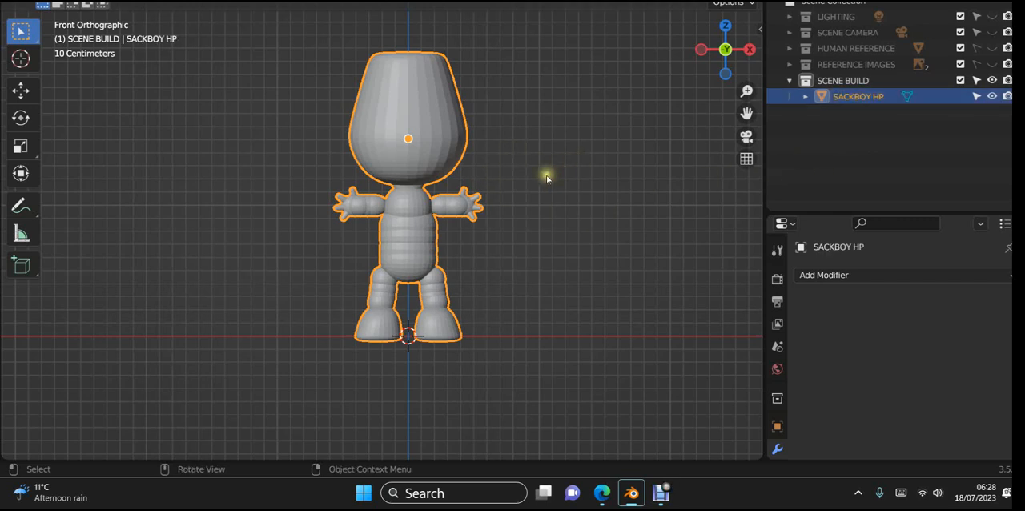
- Apply Shade Auto Smooth to the SACKBOY HP mesh and deselect it
right_click(406, 158)
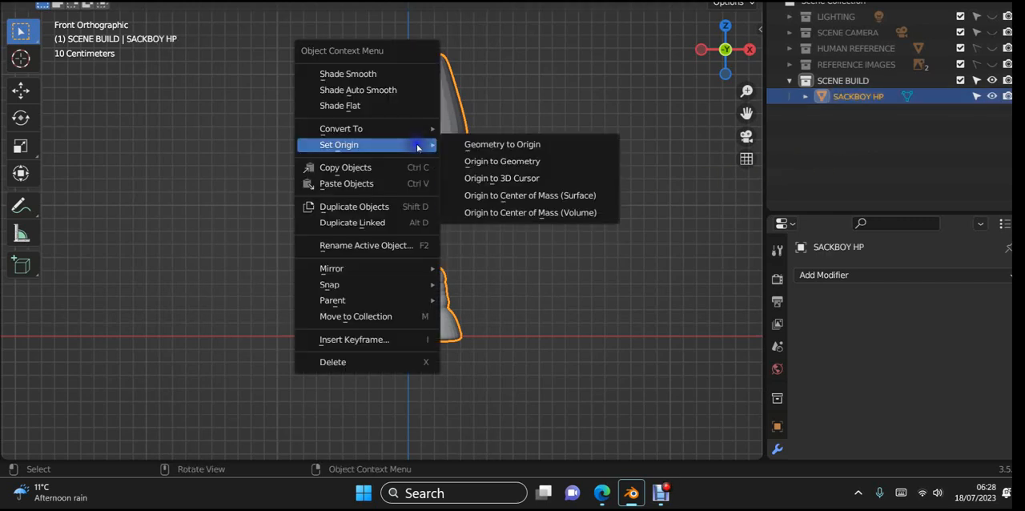
click(400, 92)
click(633, 152)
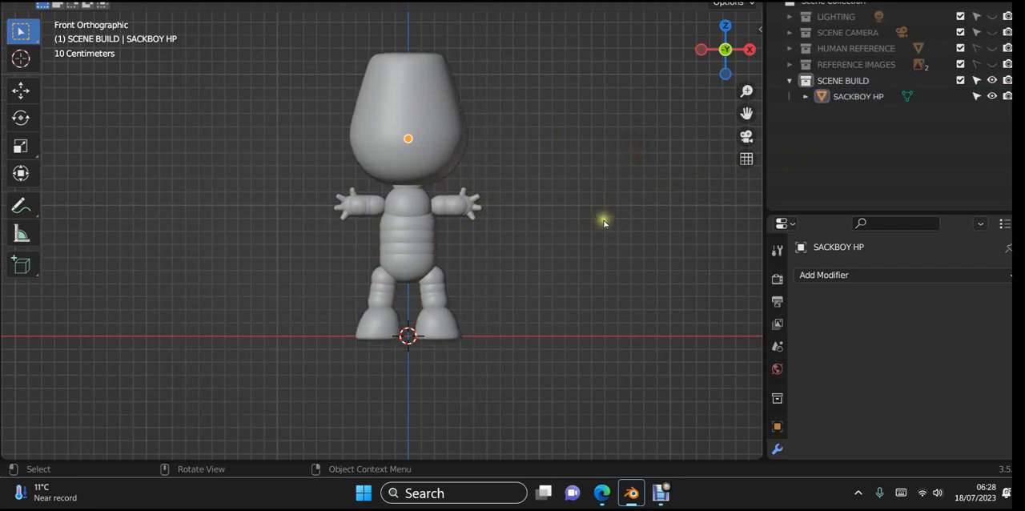
- Inspect the smoothed character's crown, torso, arms and feet from above, in front and below
middle_drag(604, 223, 616, 240)
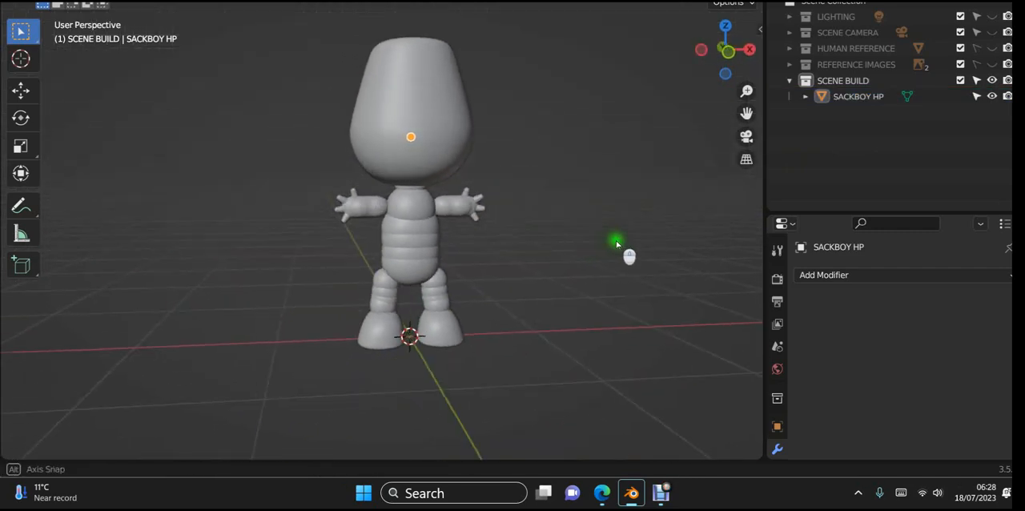
scroll(490, 181, up, 3)
middle_drag(444, 133, 400, 288)
scroll(409, 276, up, 2)
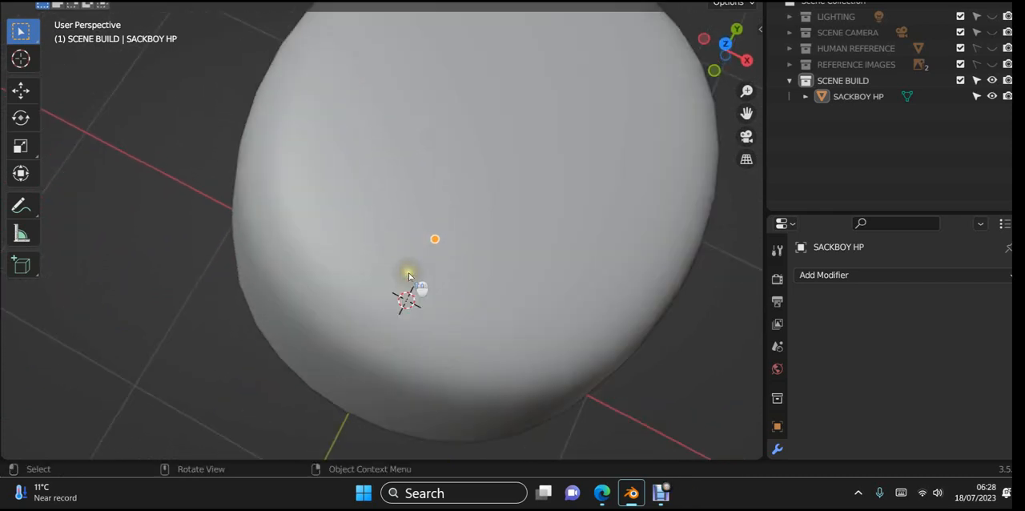
scroll(409, 277, down, 4)
shift+middle_drag(537, 318, 498, 210)
scroll(432, 186, down, 5)
middle_drag(434, 187, 473, 137)
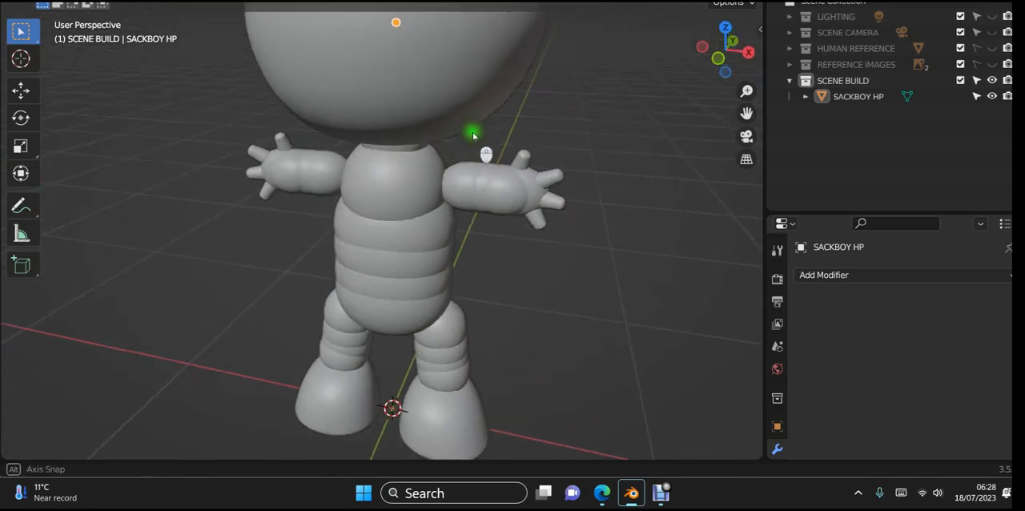
scroll(424, 180, up, 5)
middle_drag(433, 210, 588, 93)
scroll(398, 305, up, 5)
scroll(404, 297, up, 2)
scroll(513, 189, down, 10)
middle_drag(467, 248, 647, 158)
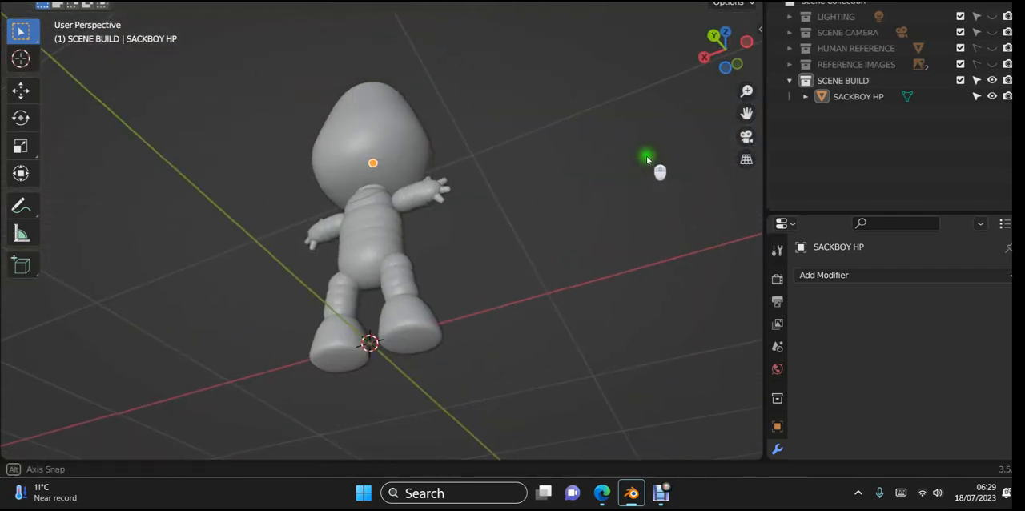
- Examine the inside of the torso and arm shells up close where the joined pieces overlap
scroll(266, 328, up, 4)
shift+middle_drag(402, 355, 414, 329)
scroll(341, 283, up, 7)
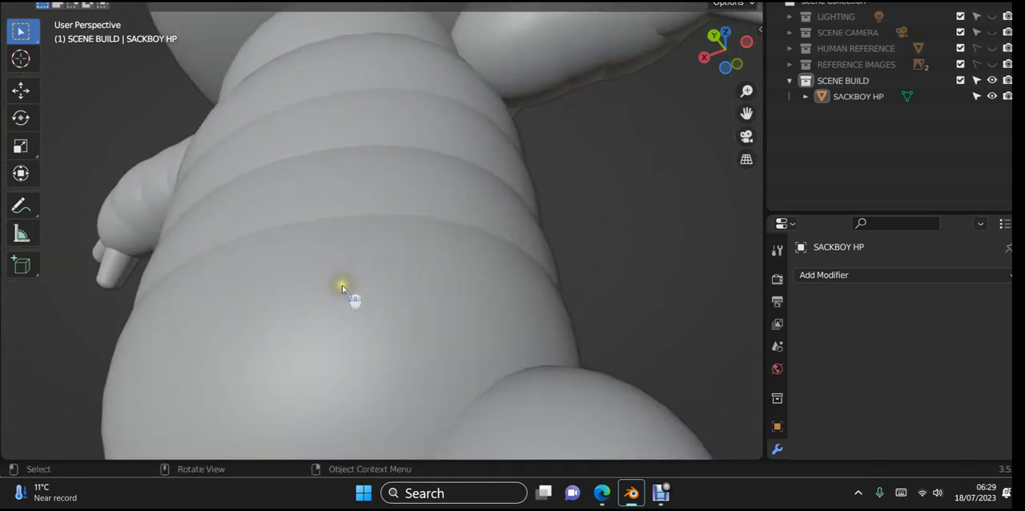
middle_drag(368, 293, 366, 221)
scroll(367, 223, up, 5)
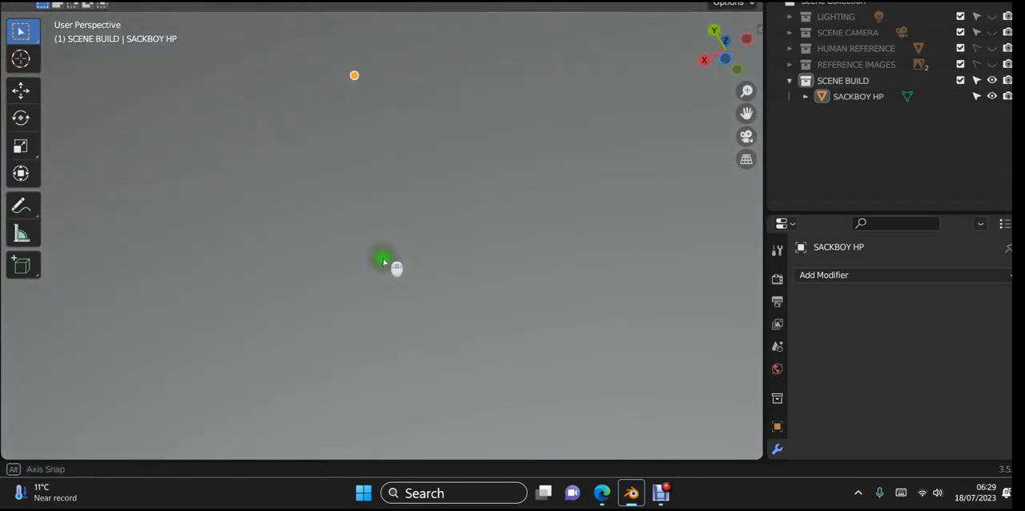
middle_drag(383, 261, 345, 381)
scroll(386, 321, down, 5)
scroll(386, 321, down, 4)
middle_drag(393, 305, 908, 320)
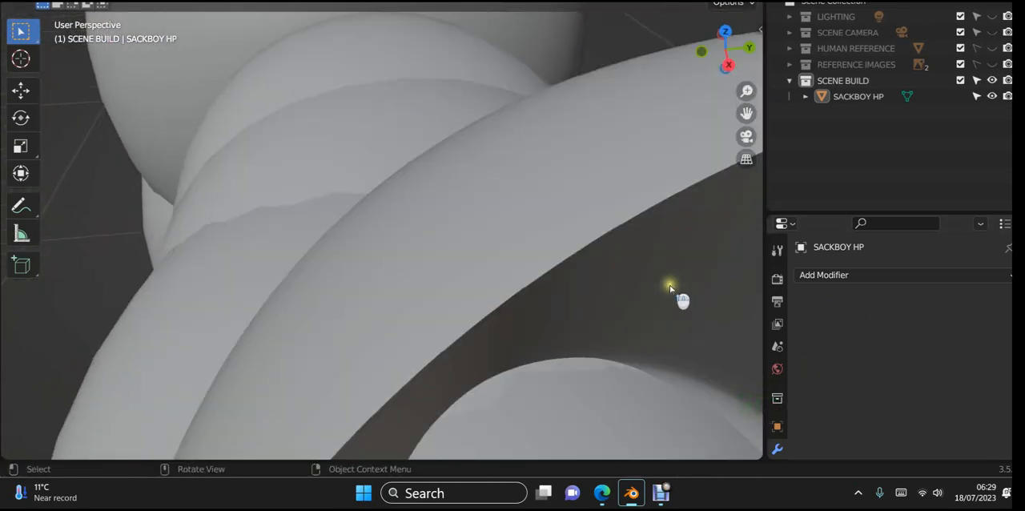
middle_drag(673, 289, 554, 357)
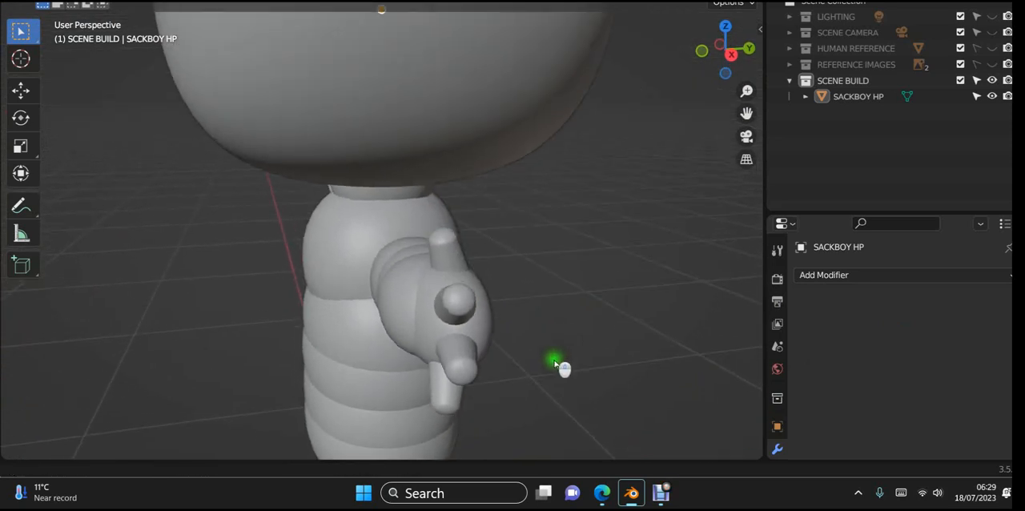
scroll(545, 337, up, 6)
scroll(547, 322, down, 3)
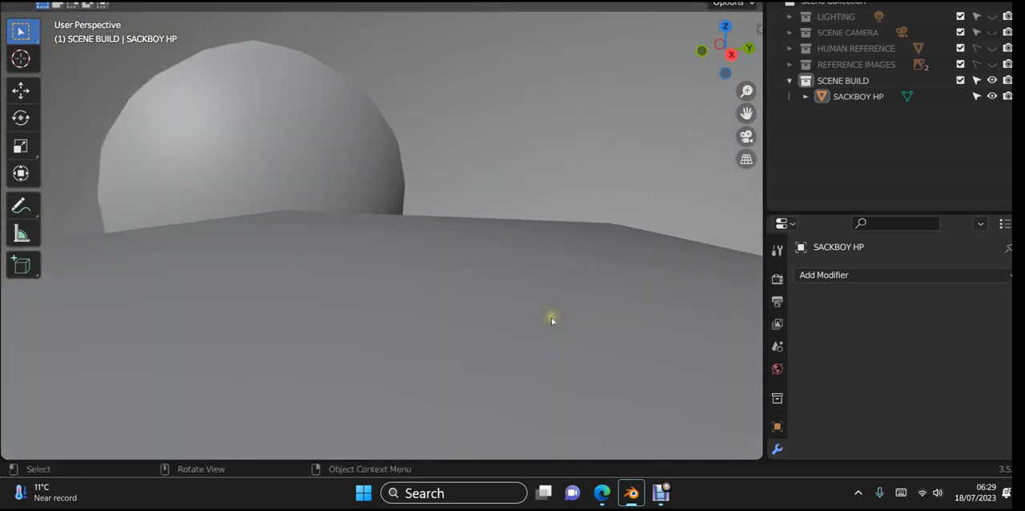
mouse_move(551, 318)
middle_down()
mouse_move(542, 331)
mouse_move(559, 319)
middle_up()
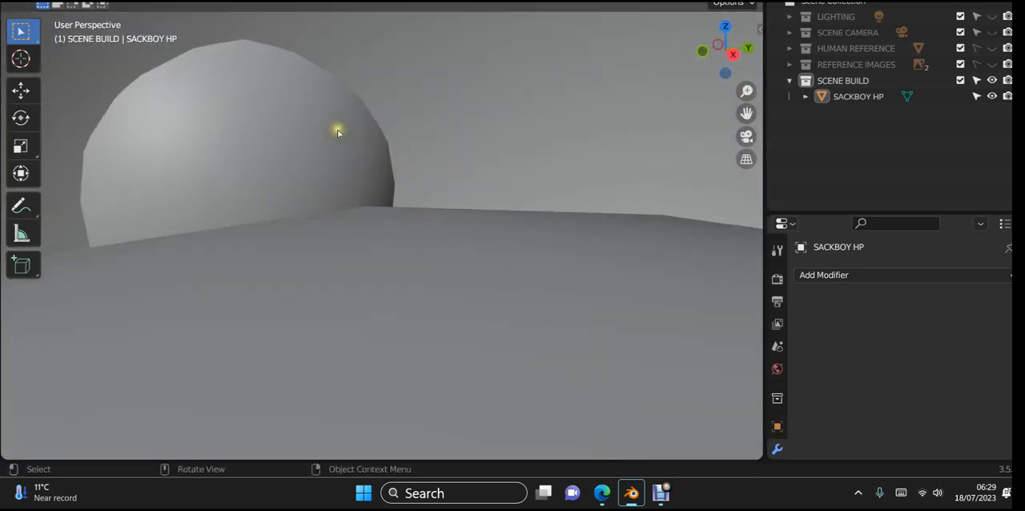
scroll(336, 209, down, 10)
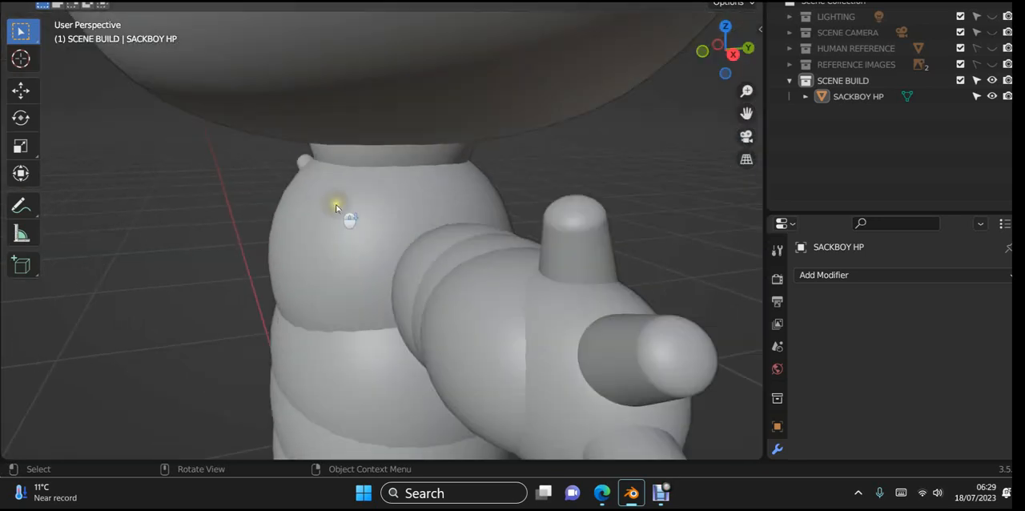
middle_drag(338, 208, 481, 193)
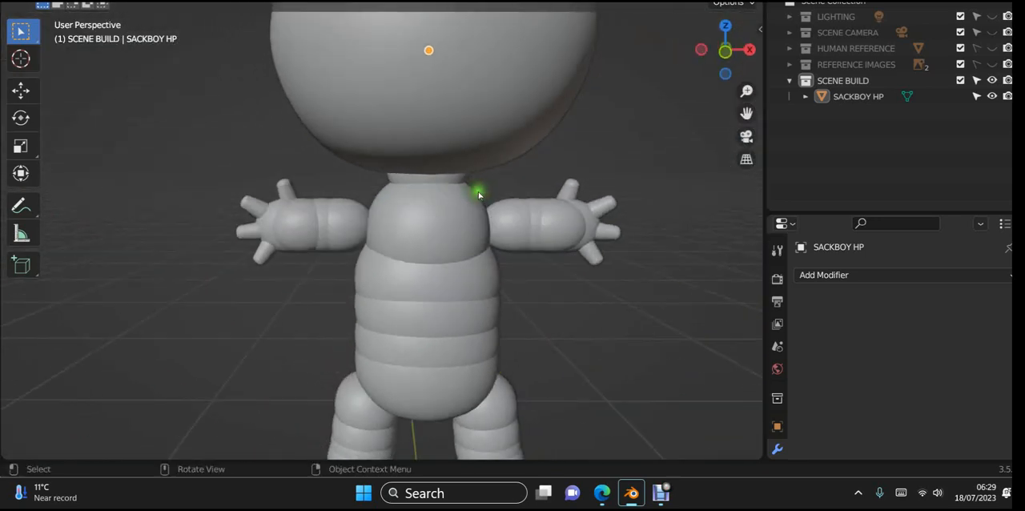
- Examine the overlapping internal geometry of the whole character using X-ray and wireframe display
key(alt+z)
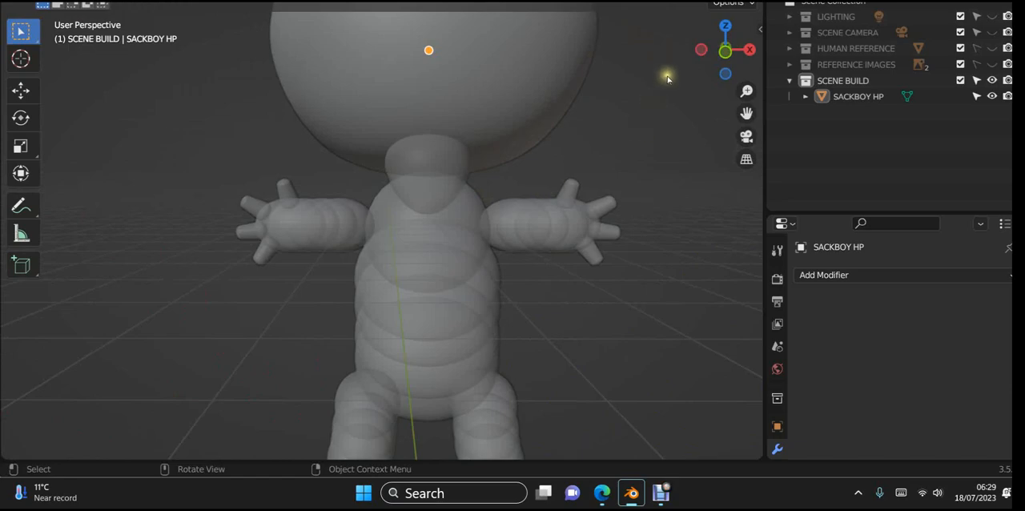
click(686, 1)
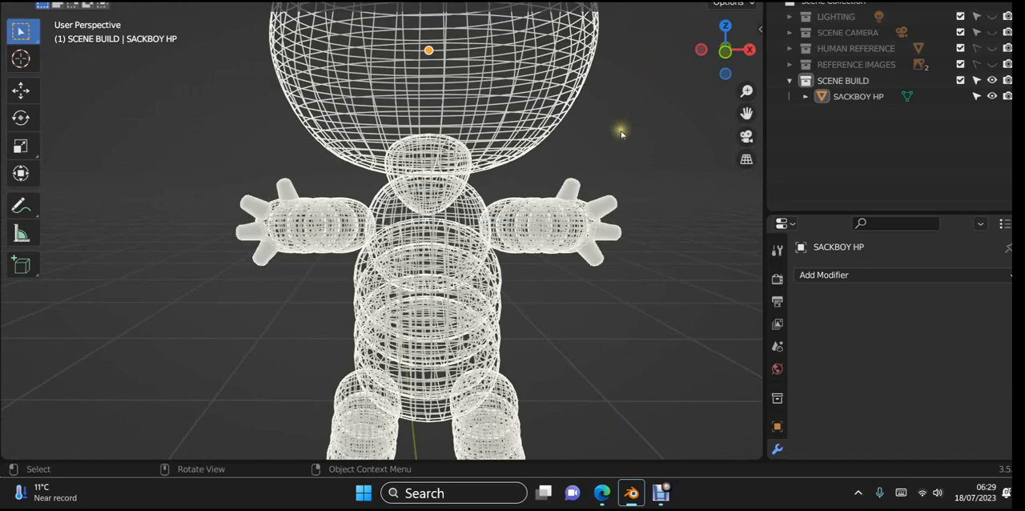
middle_drag(544, 233, 543, 171)
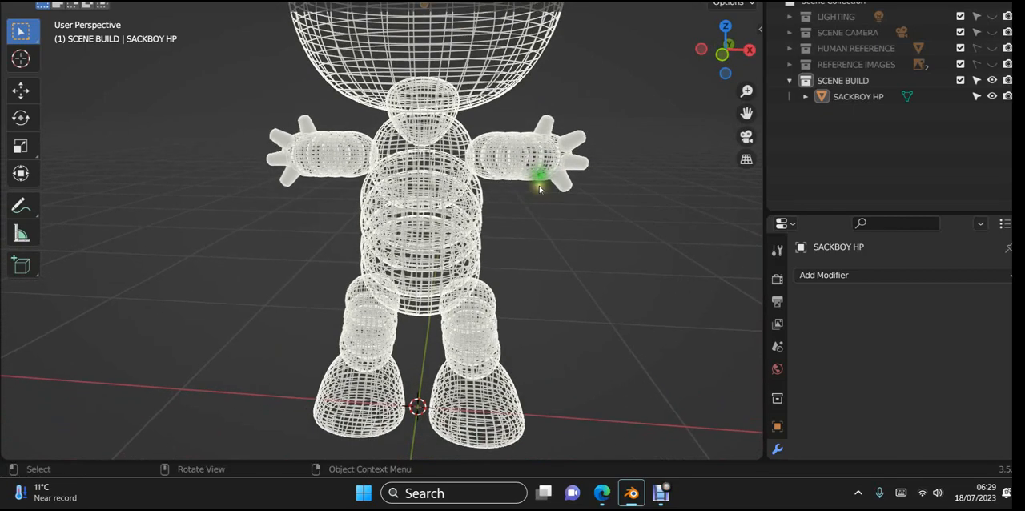
scroll(541, 188, down, 2)
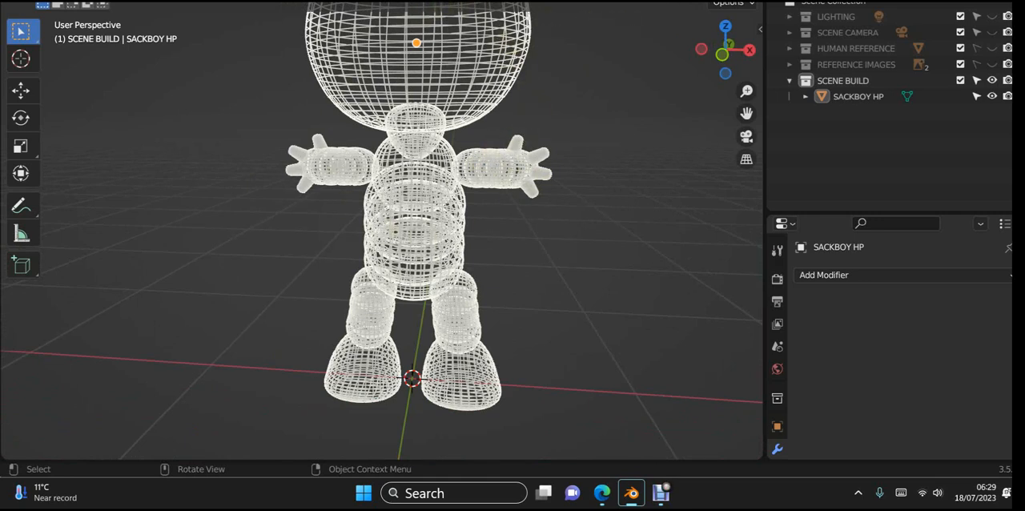
- Restore opaque solid shading and check the seams between the chest, arms and body segments
key(shift+z)
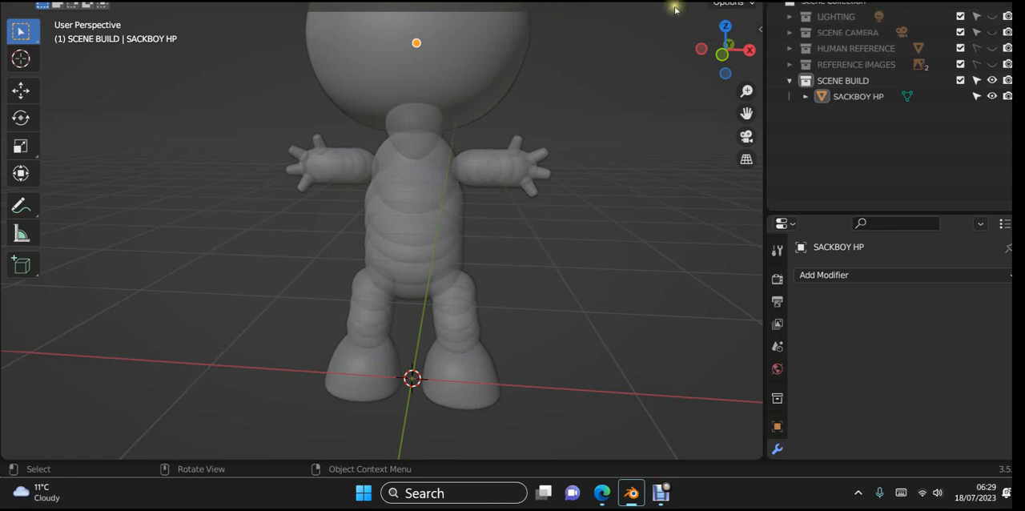
scroll(633, 32, down, 2)
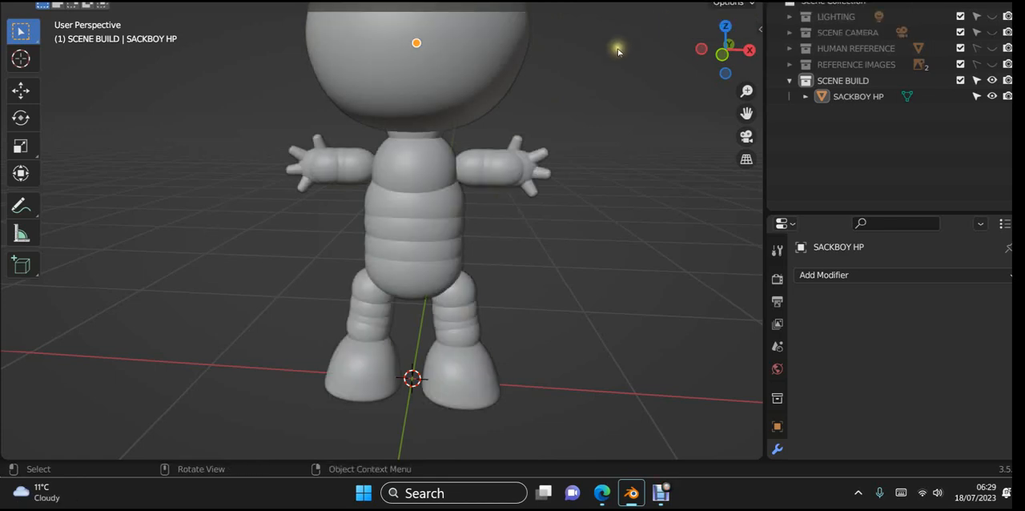
middle_drag(613, 47, 568, 145)
scroll(574, 140, up, 5)
scroll(316, 165, up, 5)
scroll(550, 126, down, 3)
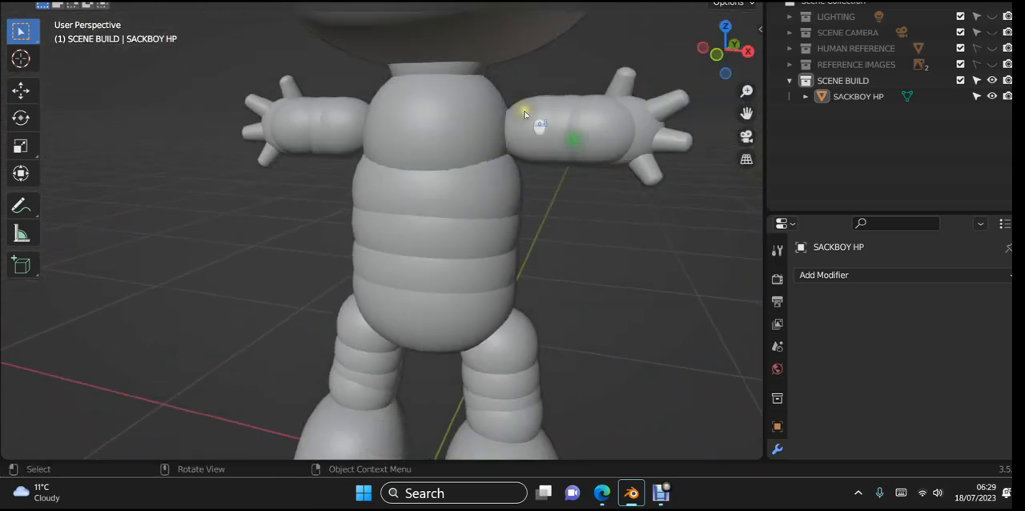
middle_drag(531, 110, 517, 170)
scroll(516, 107, down, 6)
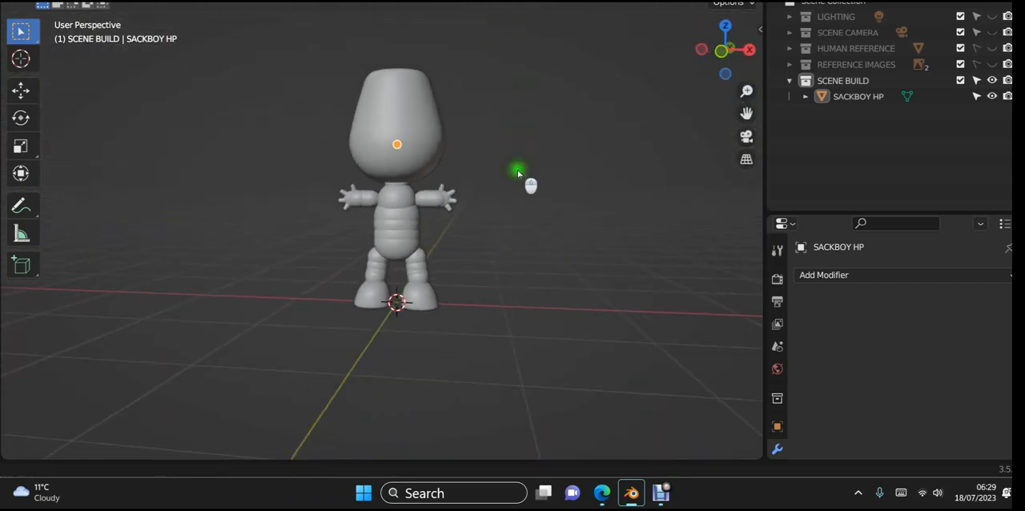
- Select the joined Sackboy character and switch it to Sculpt Mode
click(420, 136)
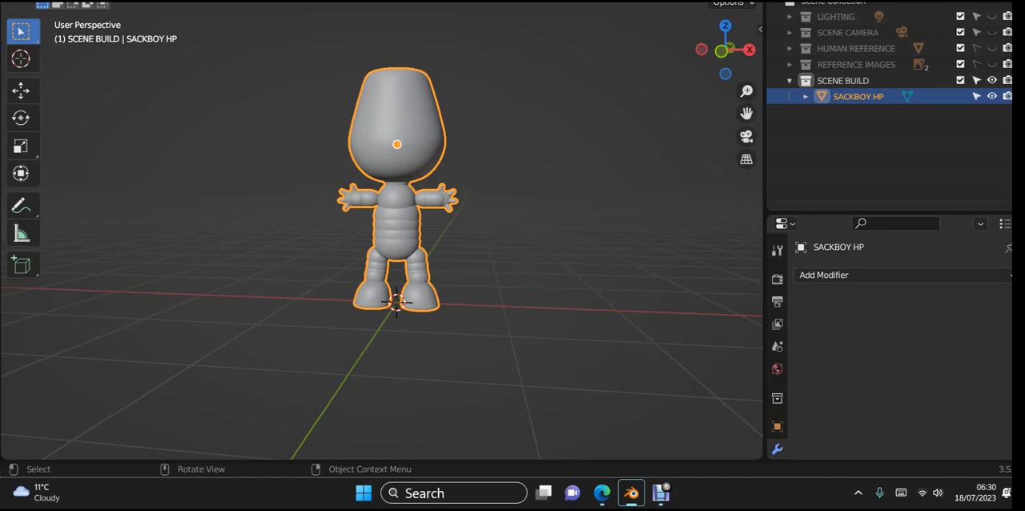
click(80, 1)
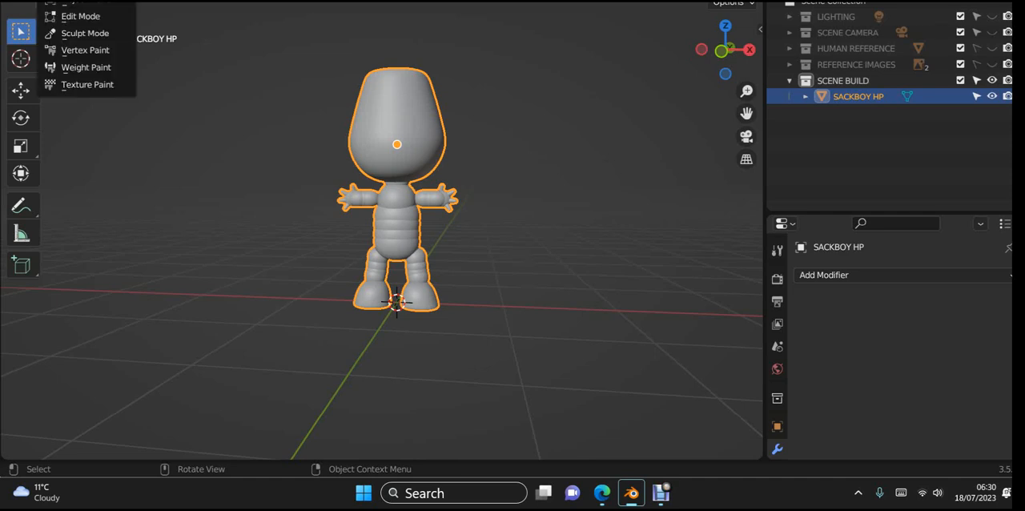
click(88, 33)
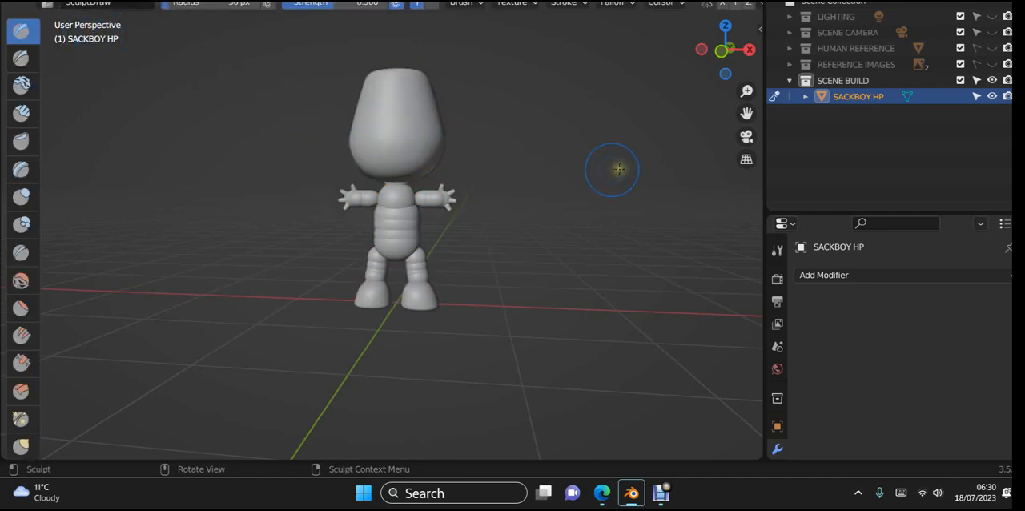
ctrl+middle_drag(516, 116, 550, 225)
scroll(542, 157, up, 5)
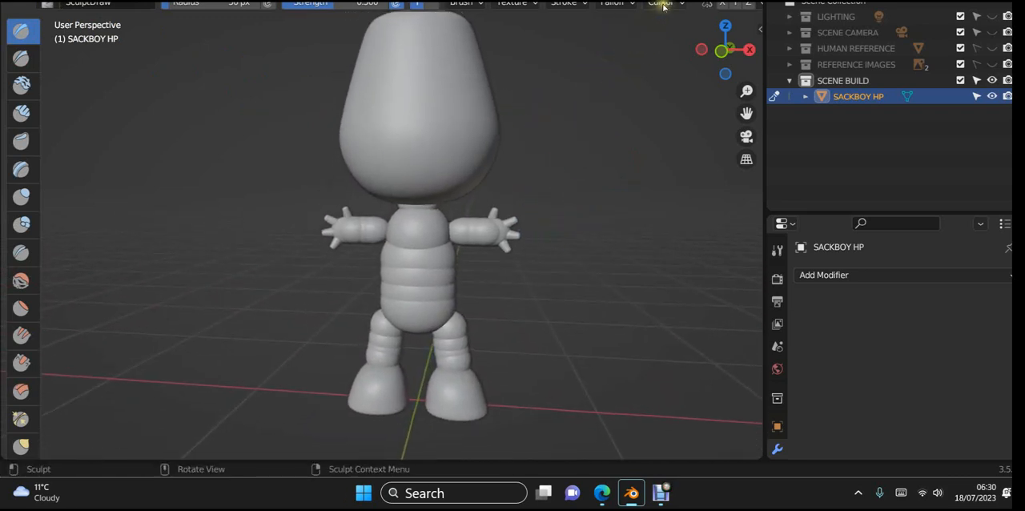
scroll(664, 6, down, 5)
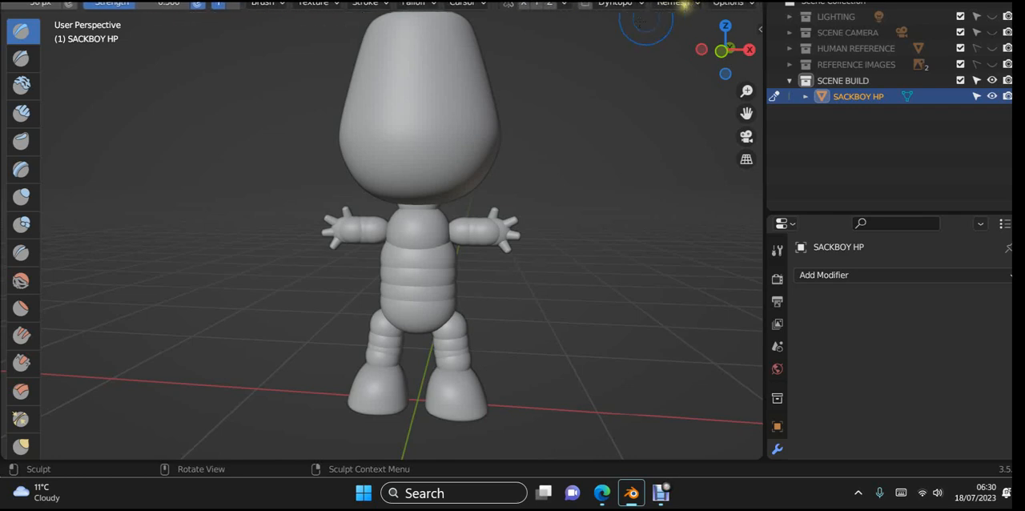
click(422, 115)
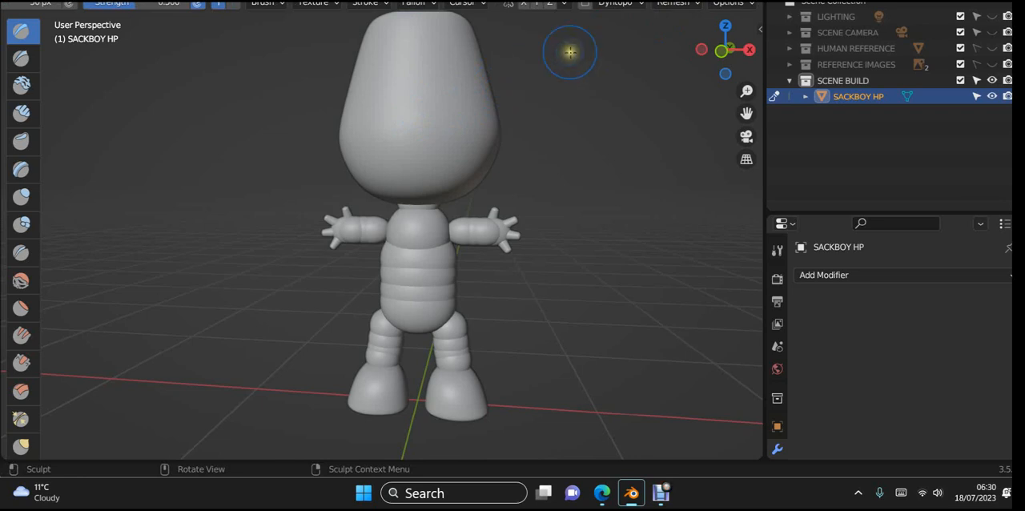
- Try a voxel remesh of the character using a voxel size sampled from the head
click(705, 2)
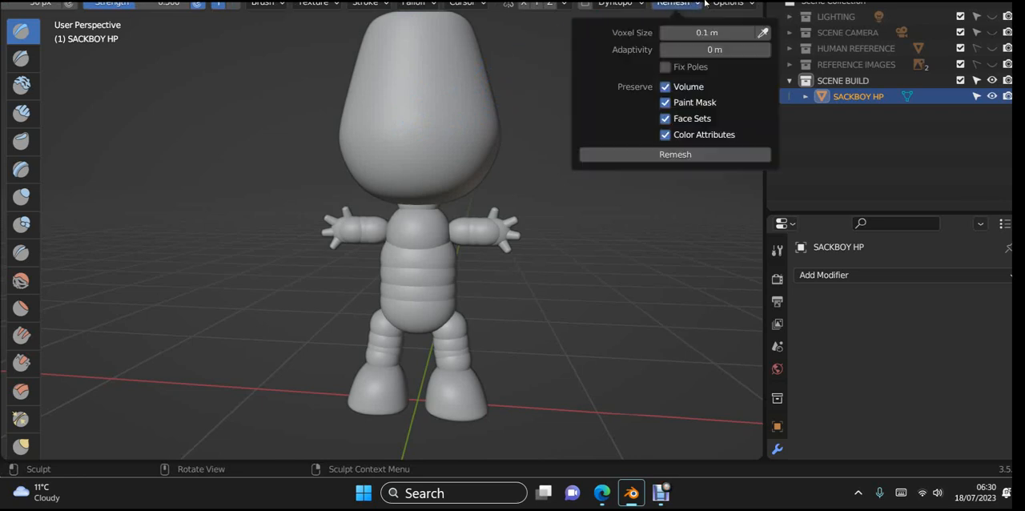
click(762, 32)
click(455, 97)
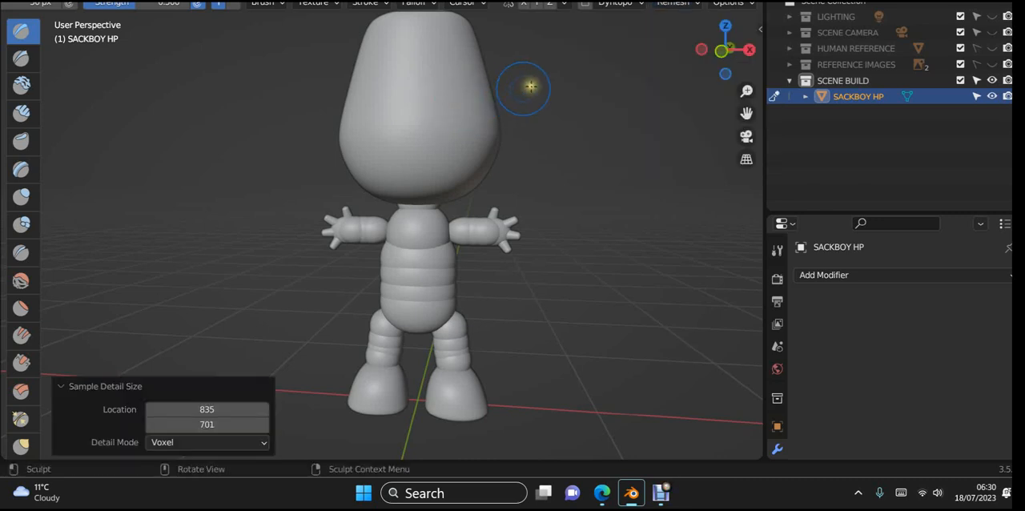
click(687, 3)
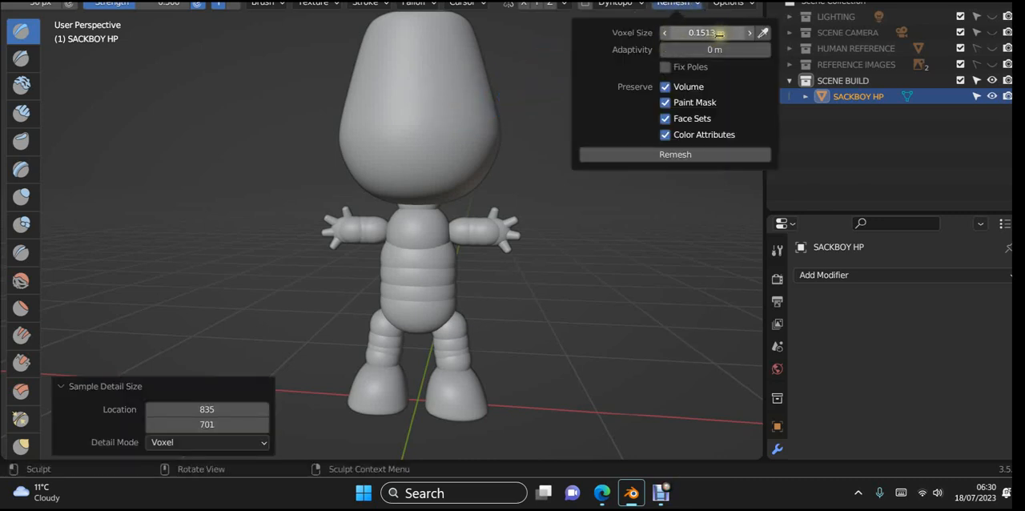
click(680, 155)
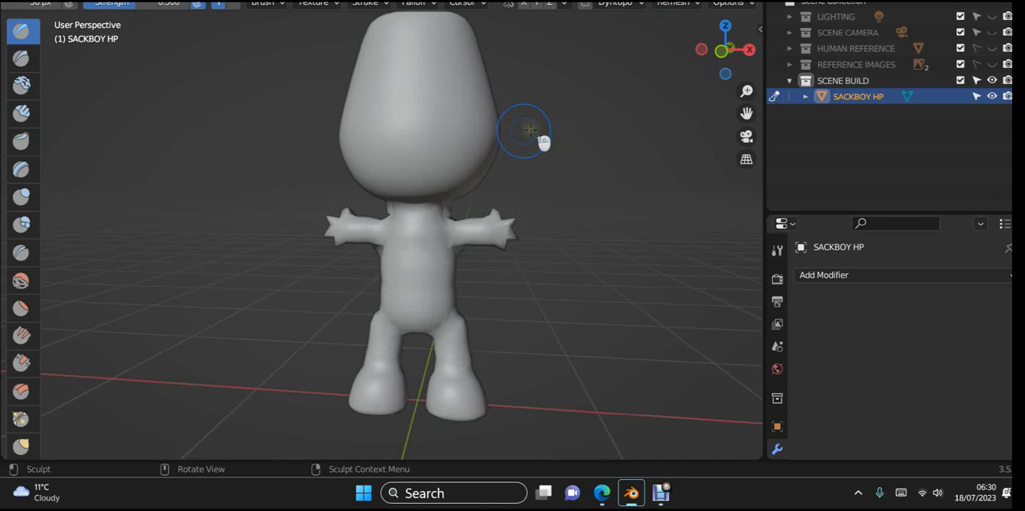
mouse_move(542, 142)
middle_down()
mouse_move(632, 143)
mouse_move(604, 156)
mouse_move(471, 158)
mouse_move(492, 144)
mouse_move(545, 147)
mouse_move(530, 135)
middle_up()
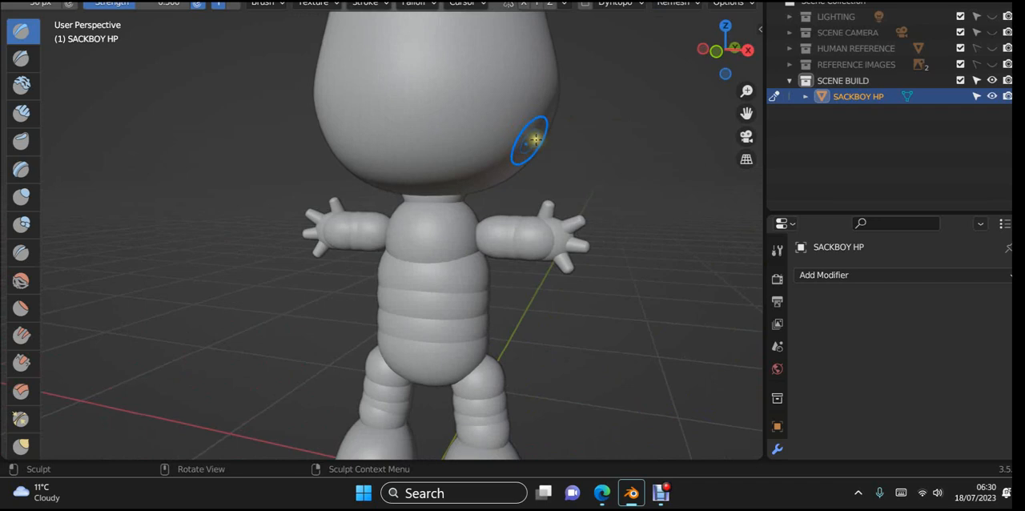
middle_drag(531, 142, 655, 65)
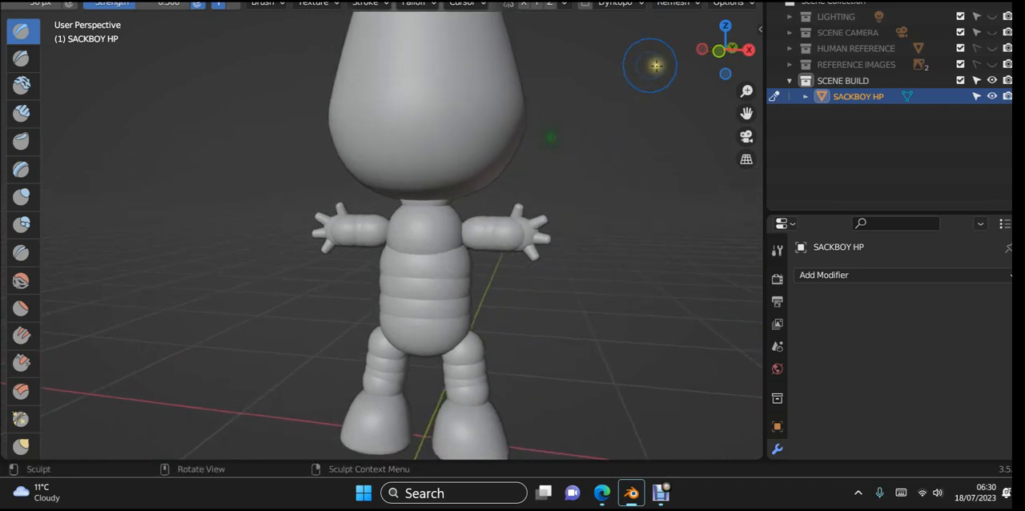
- Set the remesh voxel size to 0.01 m and remesh the whole character
click(690, 3)
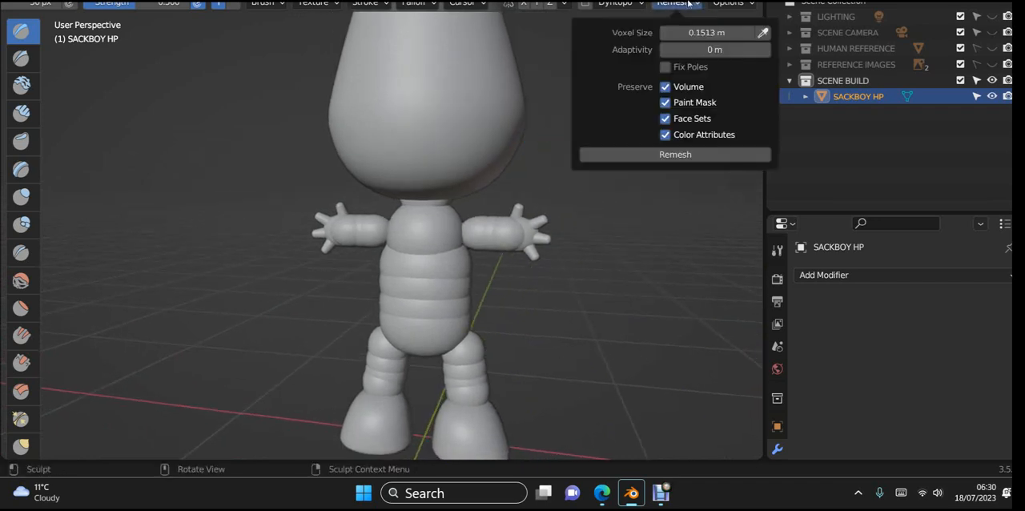
click(712, 32)
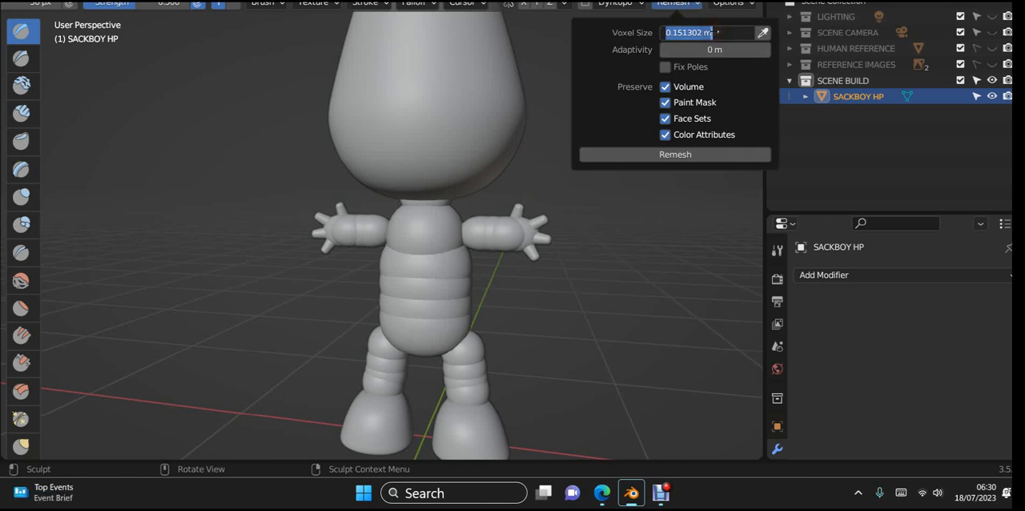
text(0.01)
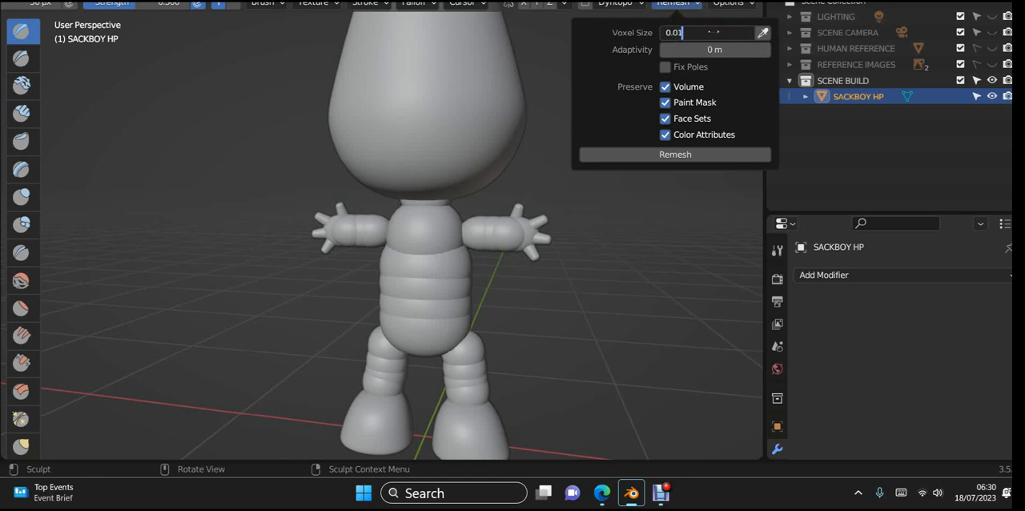
click(688, 156)
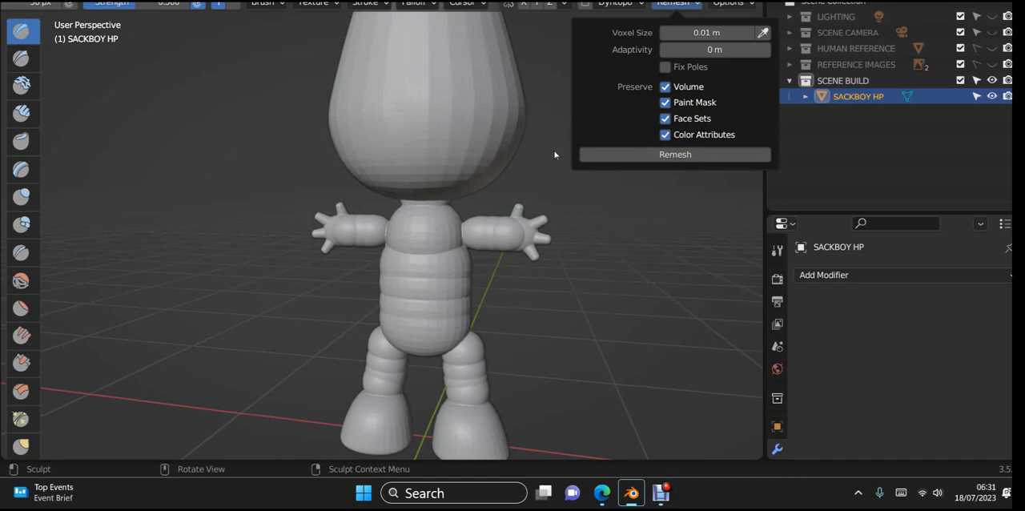
click(664, 159)
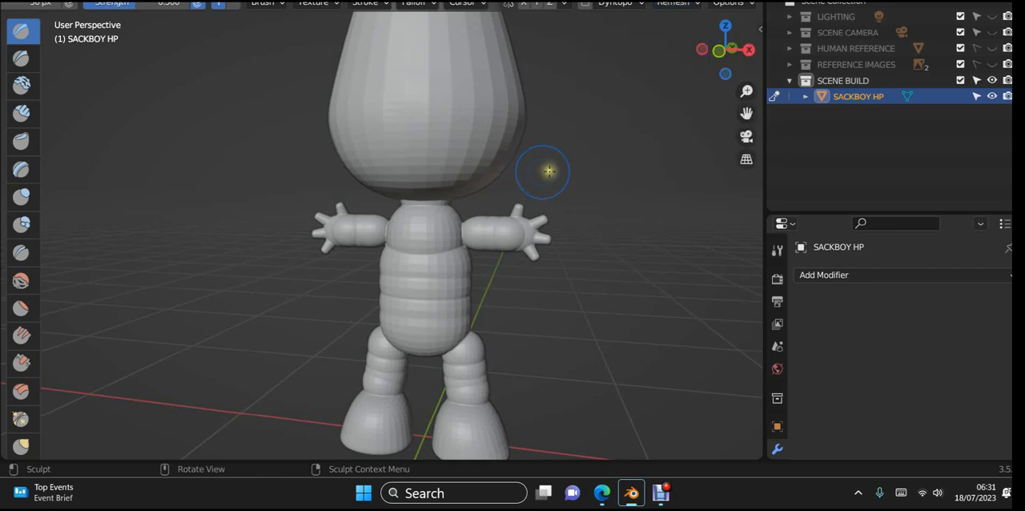
- Inspect the remeshed hand, fingers and arm up close, including where the arm meets the torso
middle_drag(548, 171, 85, 183)
scroll(352, 176, up, 4)
middle_drag(171, 188, 237, 161)
scroll(300, 147, up, 5)
shift+middle_drag(301, 148, 515, 278)
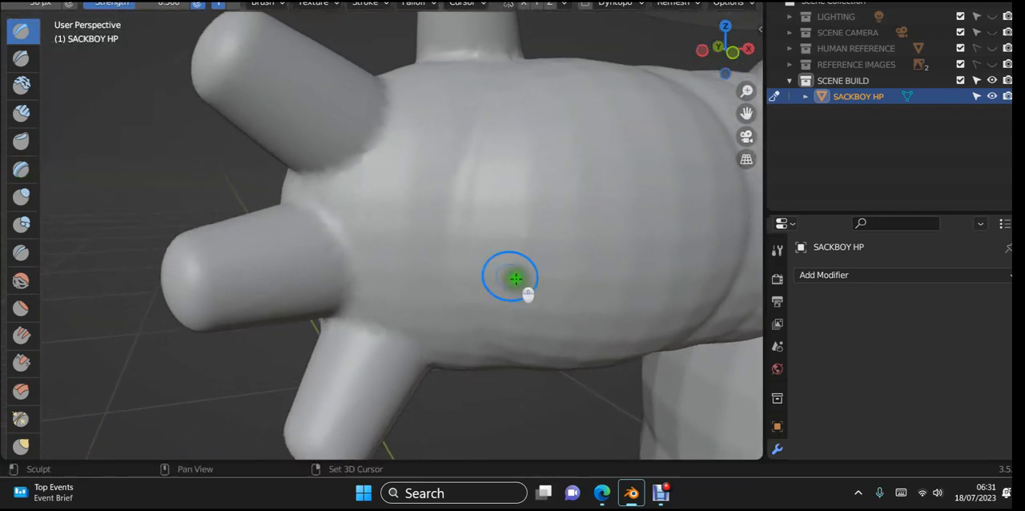
scroll(368, 318, down, 5)
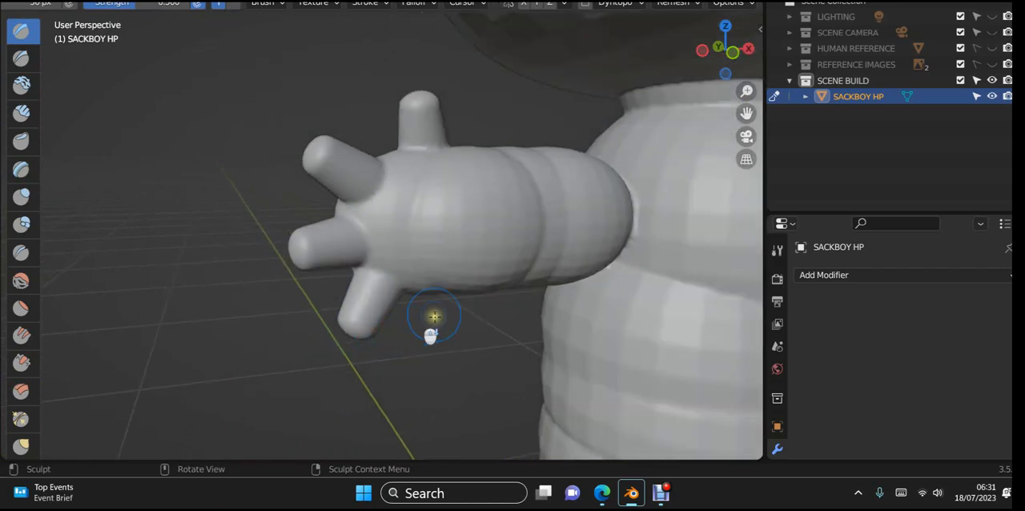
shift+middle_drag(533, 304, 88, 245)
scroll(262, 207, down, 3)
scroll(267, 207, down, 1)
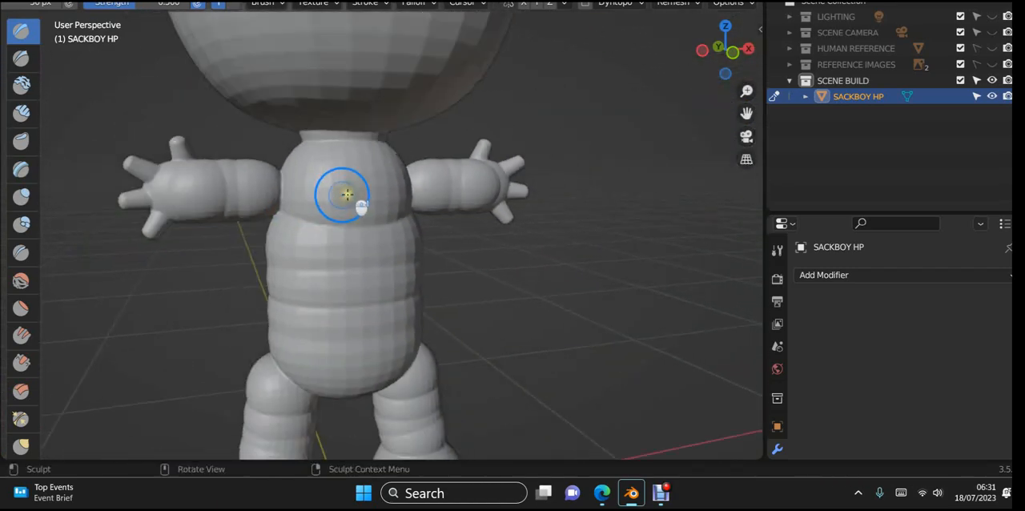
- Examine the neck joint and the interior where the head opens into the torso, plus the body's side
middle_drag(346, 194, 298, 139)
scroll(318, 134, up, 4)
shift+middle_drag(401, 175, 494, 382)
scroll(514, 334, up, 5)
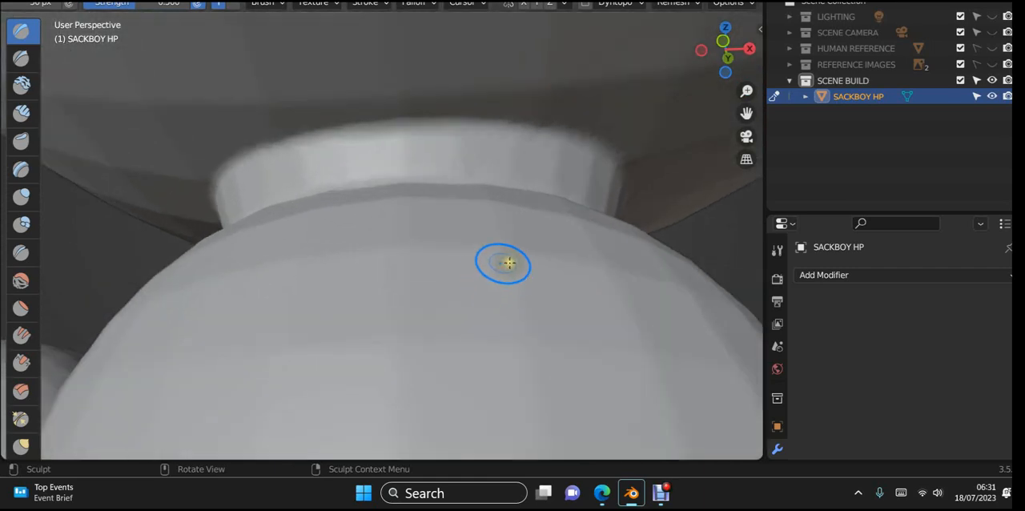
shift+middle_drag(511, 277, 506, 385)
scroll(483, 240, down, 10)
middle_drag(507, 230, 498, 386)
scroll(419, 196, up, 7)
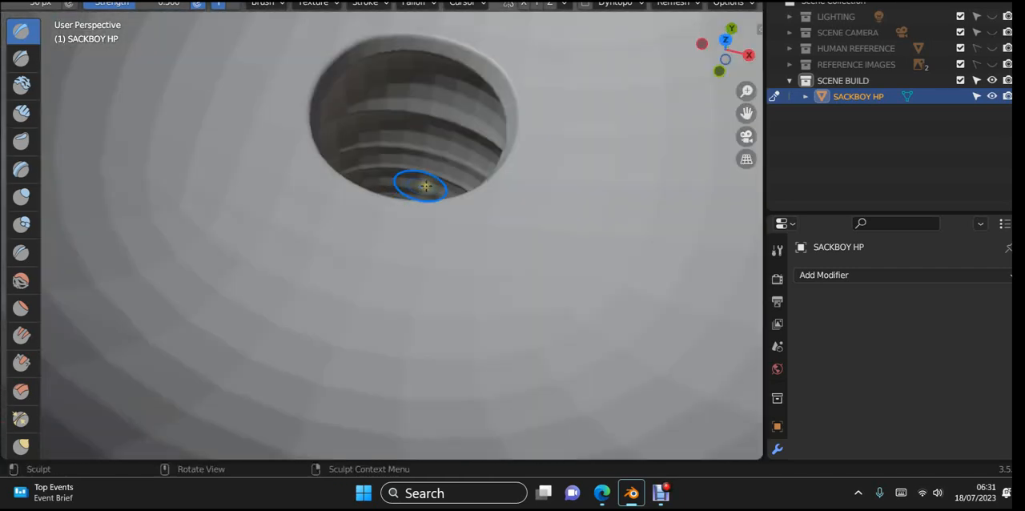
mouse_move(440, 204)
middle_down()
mouse_move(431, 236)
mouse_move(448, 280)
mouse_move(489, 259)
mouse_move(425, 249)
mouse_move(361, 157)
mouse_move(345, 105)
mouse_move(286, 27)
middle_up()
mouse_move(395, 120)
middle_down()
mouse_move(508, 162)
mouse_move(407, 454)
mouse_move(332, 178)
middle_up()
scroll(332, 180, down, 10)
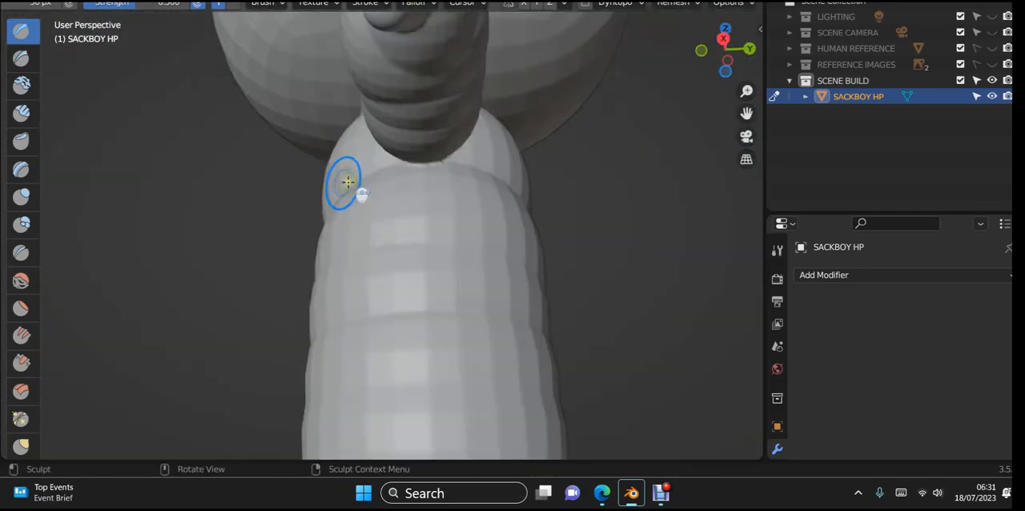
- Check the mesh density of the torso and arms in wireframe display and restore solid shading
mouse_move(343, 318)
middle_down()
mouse_move(403, 414)
mouse_move(591, 396)
mouse_move(559, 462)
mouse_move(549, 455)
middle_up()
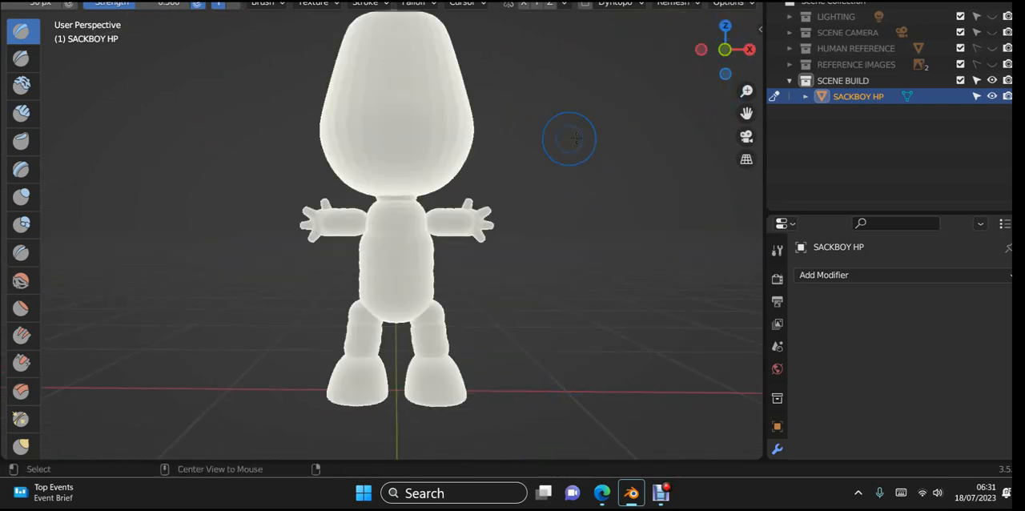
scroll(589, 237, up, 8)
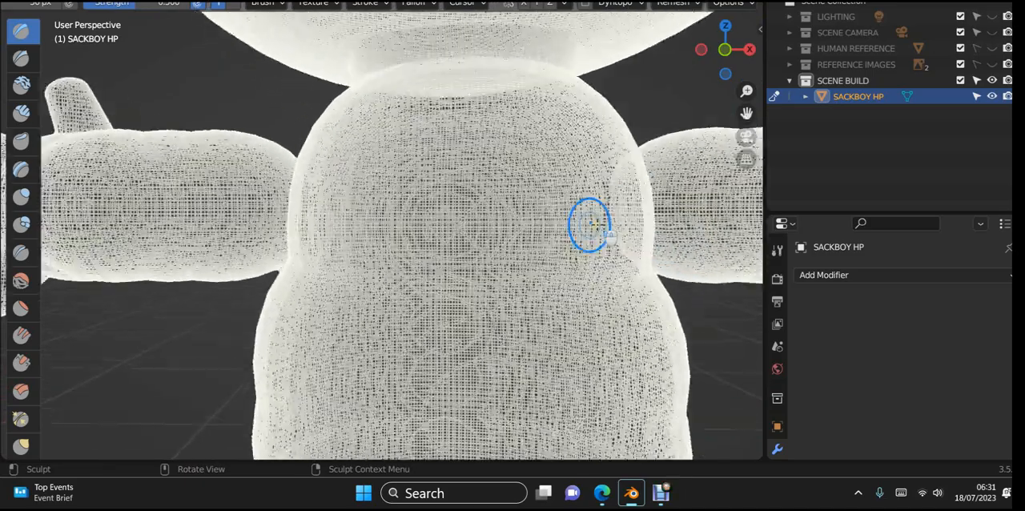
mouse_move(589, 220)
middle_down()
mouse_move(580, 242)
mouse_move(545, 266)
mouse_move(629, 238)
mouse_move(584, 238)
middle_up()
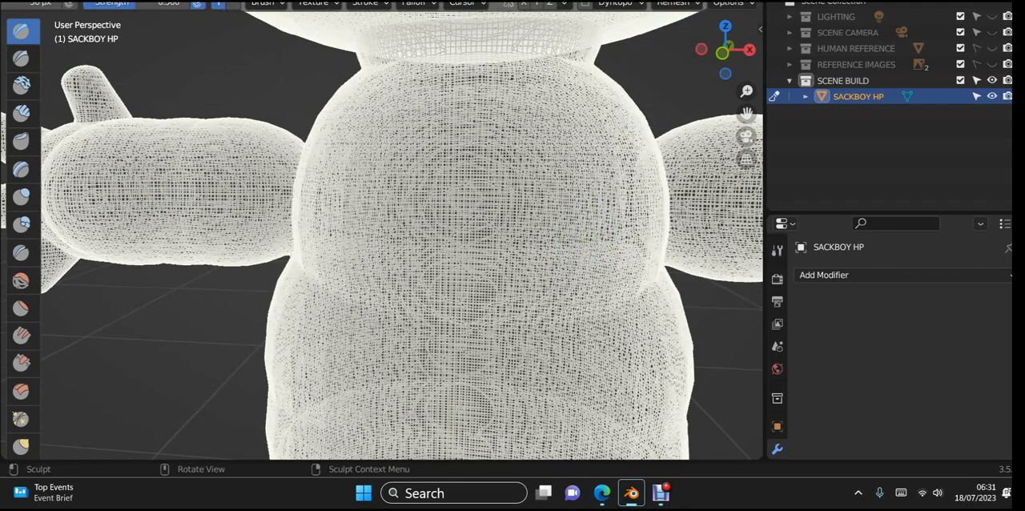
scroll(585, 103, down, 6)
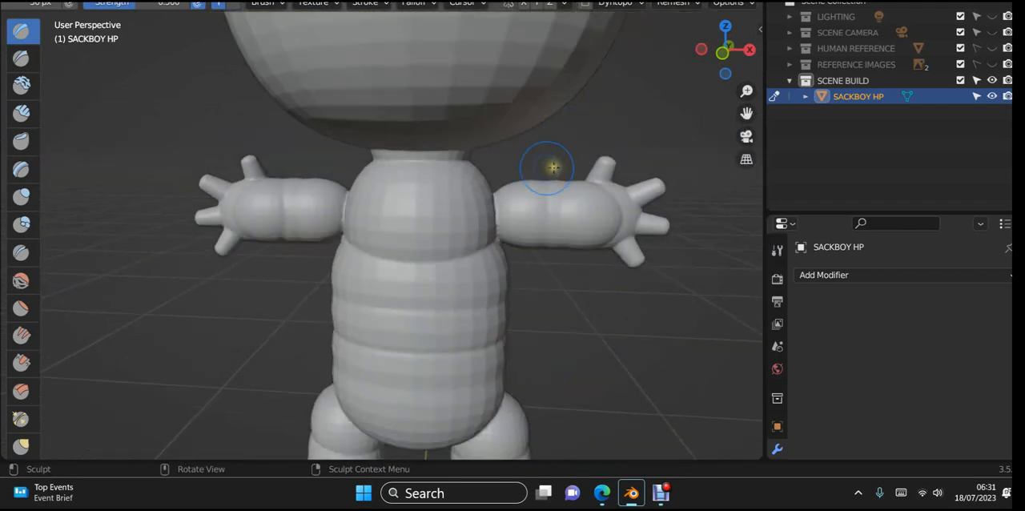
- Review the whole remeshed character from the front and the neck joint beneath the head up close
scroll(557, 163, down, 4)
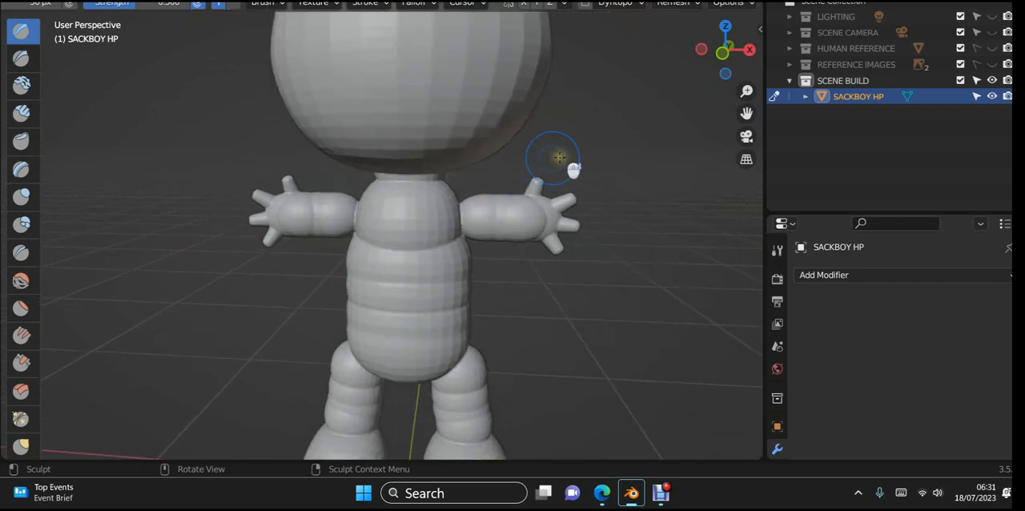
scroll(563, 172, down, 5)
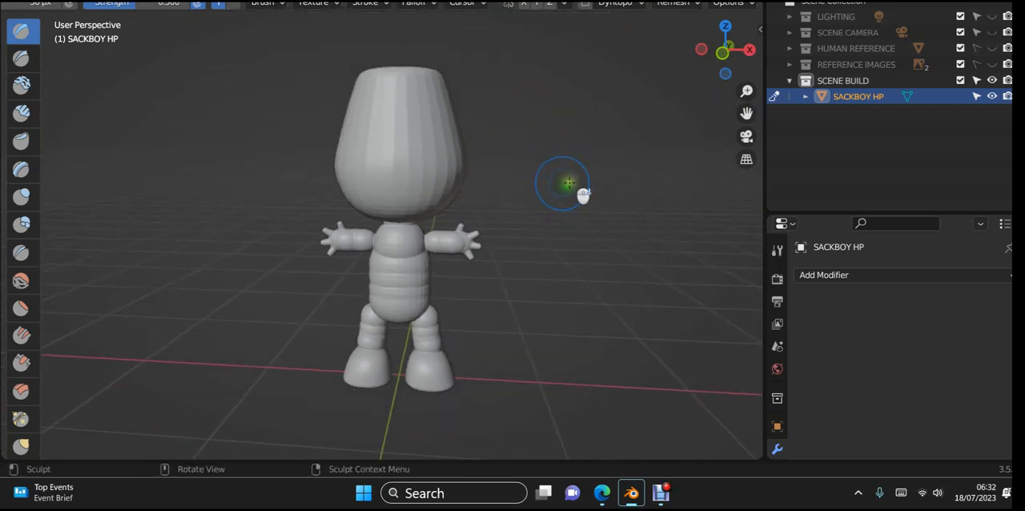
mouse_move(568, 184)
middle_down()
mouse_move(430, 184)
mouse_move(597, 164)
mouse_move(579, 166)
middle_up()
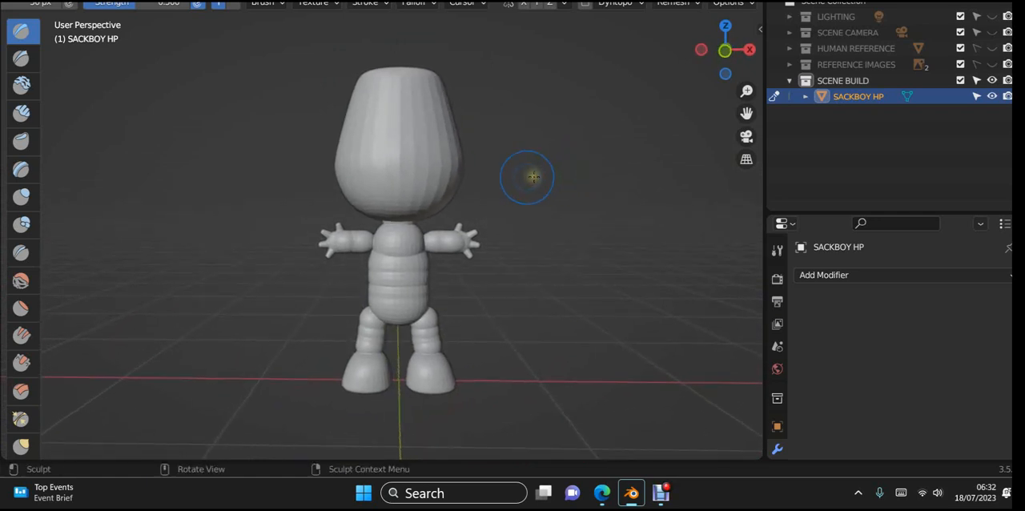
scroll(521, 171, up, 10)
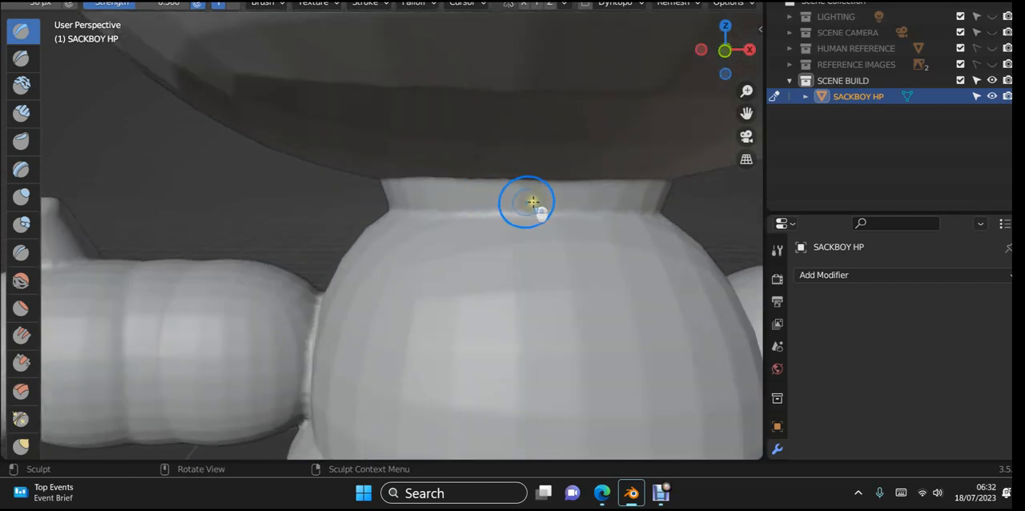
middle_drag(533, 202, 550, 177)
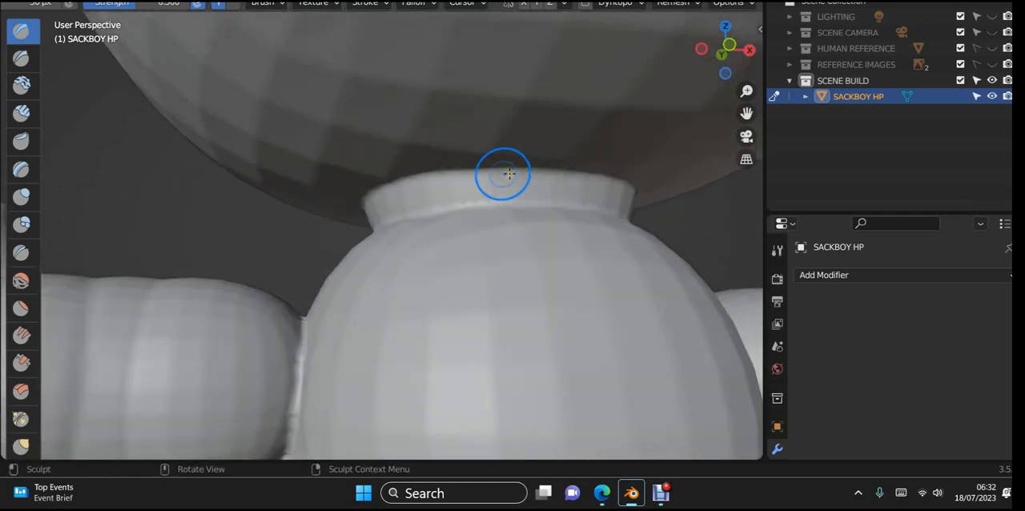
key(shift)
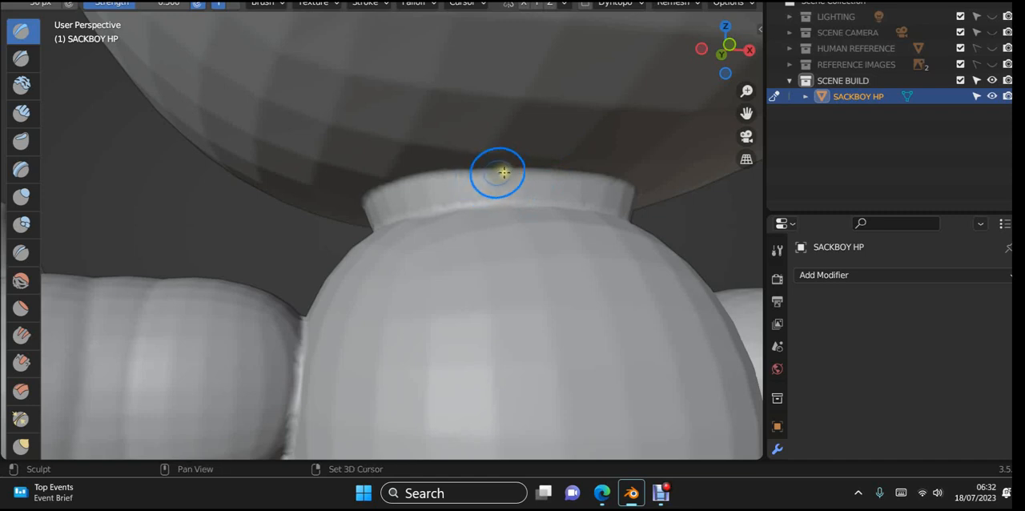
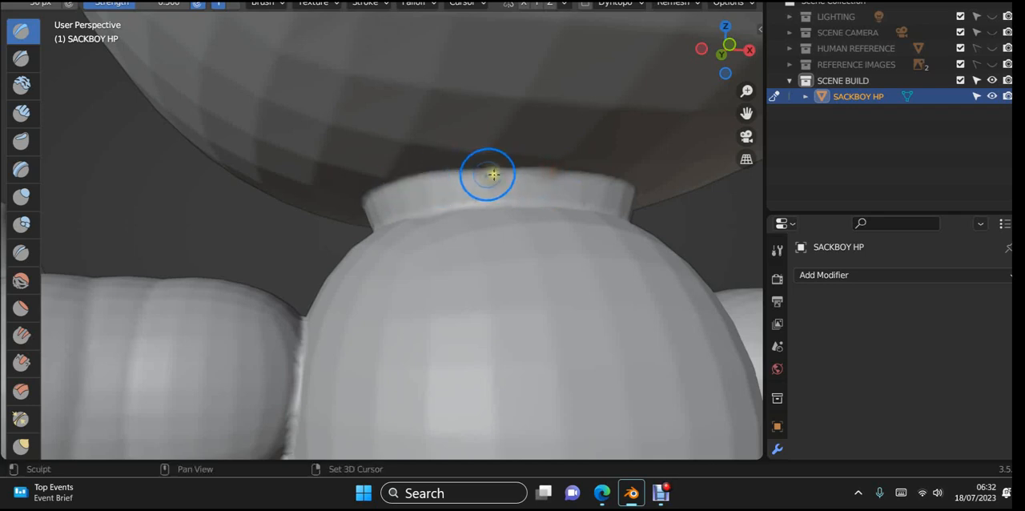
drag(490, 175, 352, 185)
drag(437, 177, 599, 176)
middle_drag(433, 186, 547, 178)
drag(412, 187, 248, 224)
drag(345, 193, 225, 223)
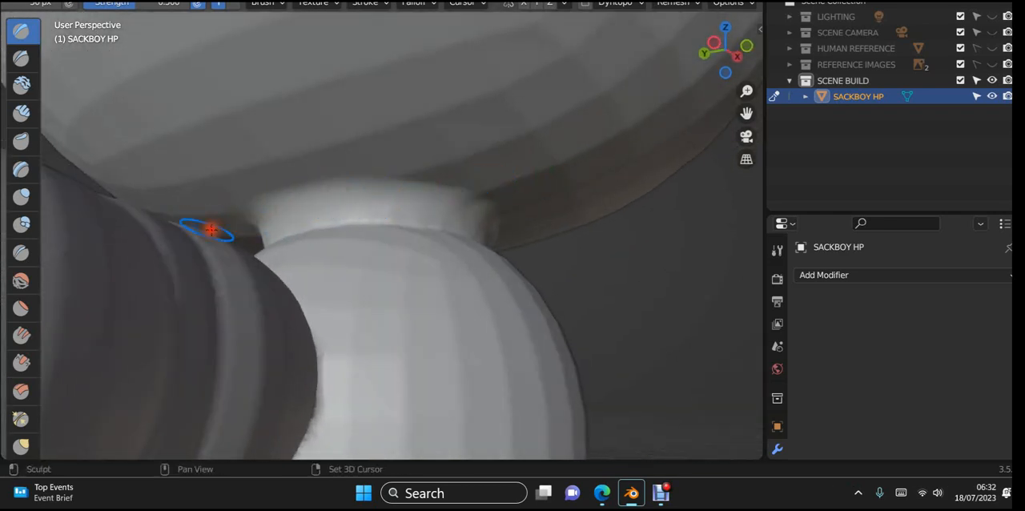
mouse_move(430, 200)
mouse_down()
mouse_move(461, 195)
mouse_move(381, 181)
mouse_up()
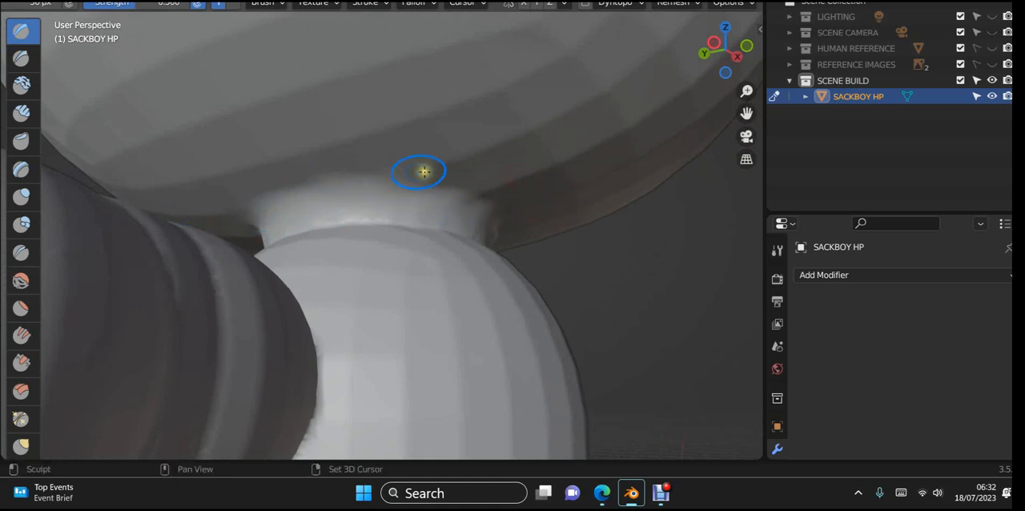
mouse_move(563, 226)
middle_down()
mouse_move(577, 242)
mouse_move(461, 221)
middle_up()
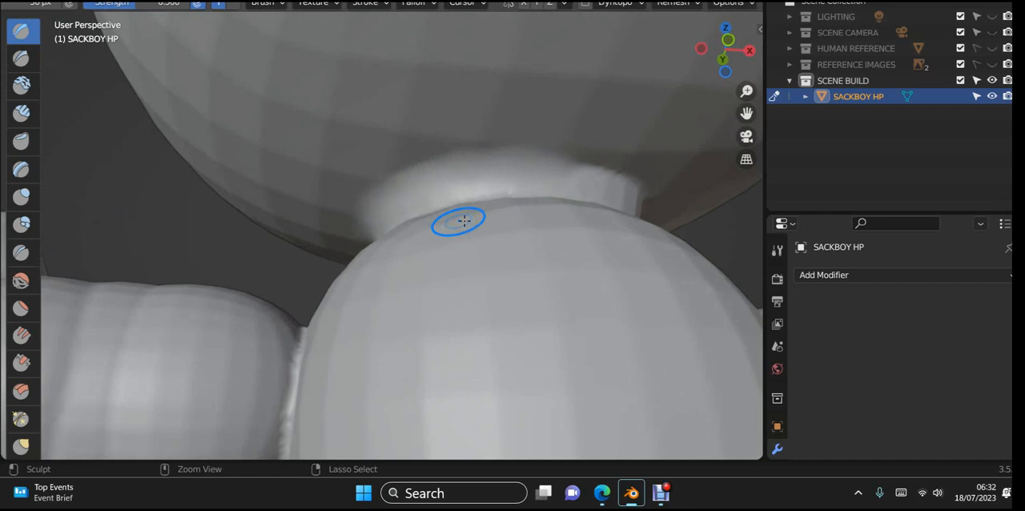
middle_drag(465, 221, 495, 259)
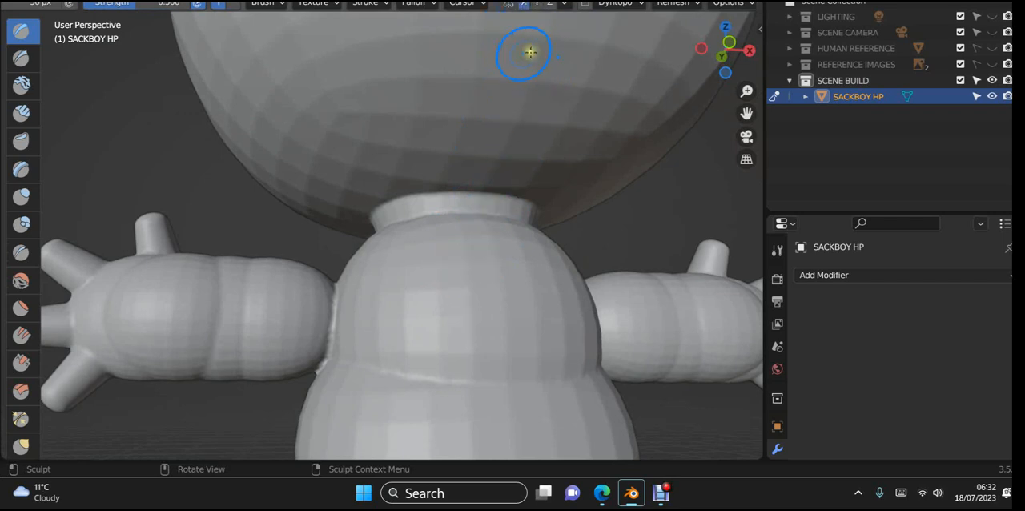
- Build up the front and side of the neck with the Draw brush, mirrored across X, blending its upper rim into the head
middle_drag(574, 226, 523, 243)
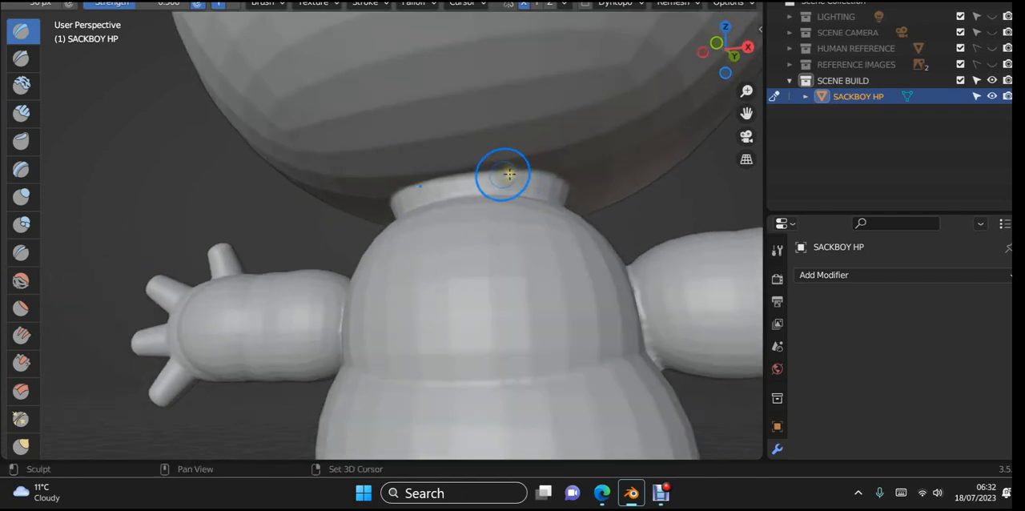
drag(509, 174, 585, 169)
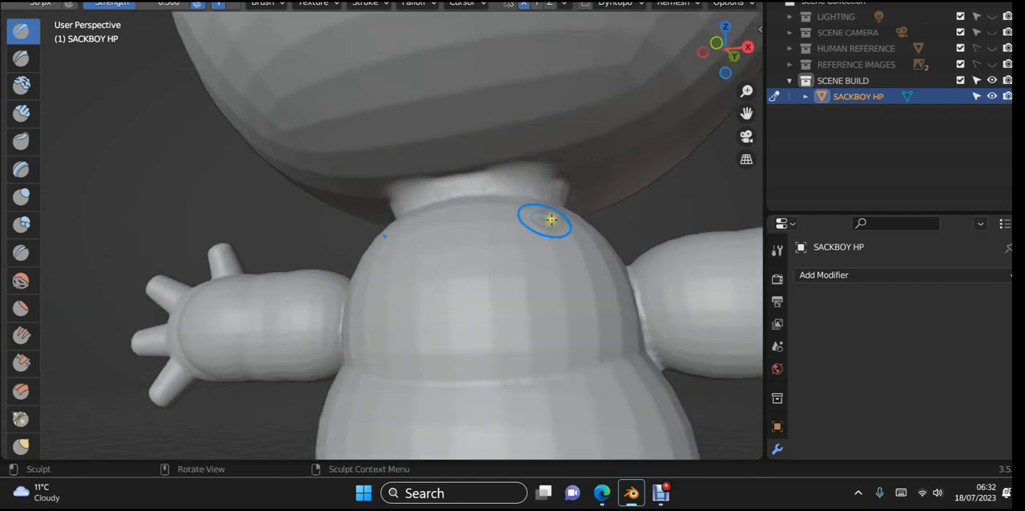
mouse_move(542, 219)
middle_down()
mouse_move(664, 213)
mouse_move(700, 222)
mouse_move(465, 245)
mouse_move(479, 229)
middle_up()
mouse_move(504, 164)
mouse_down()
mouse_move(494, 171)
mouse_move(507, 162)
mouse_move(499, 164)
mouse_move(591, 170)
mouse_up()
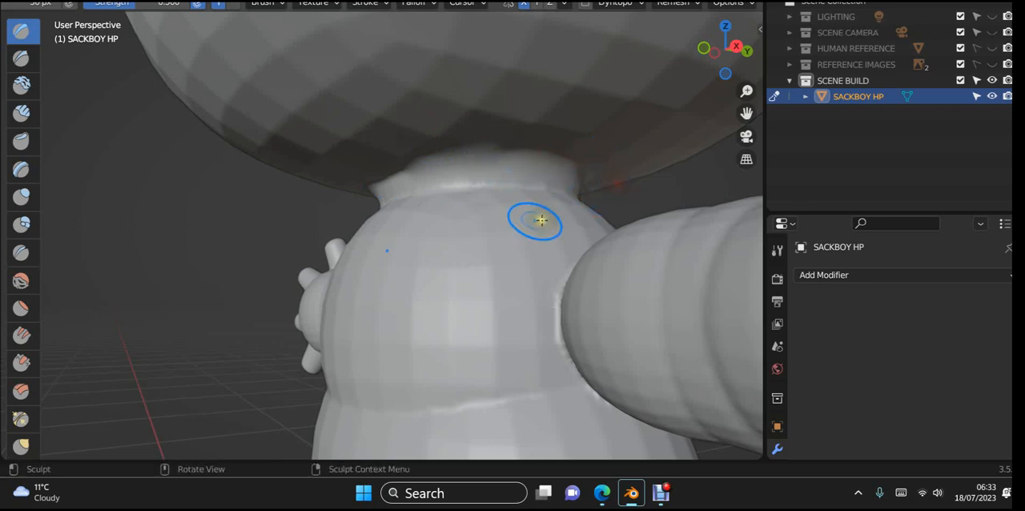
middle_drag(534, 217, 495, 273)
shift+drag(430, 241, 525, 243)
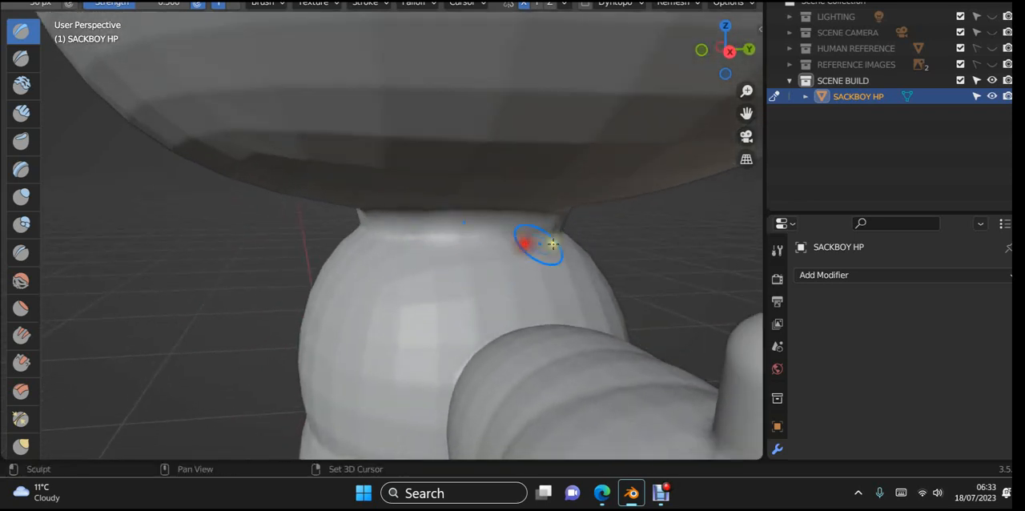
- Fill the seam between head and neck on the character's side with mirrored Draw brush strokes
middle_drag(550, 252, 487, 257)
scroll(485, 256, up, 2)
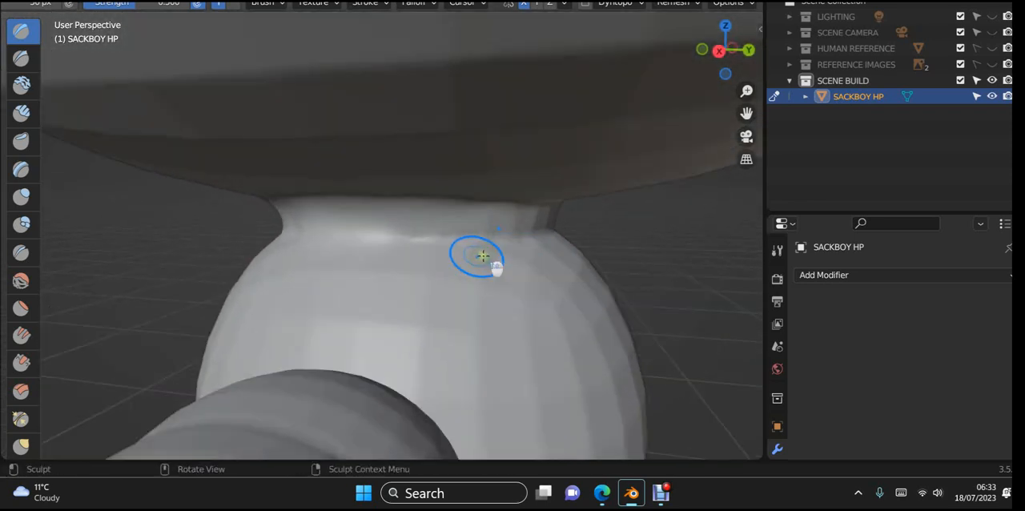
mouse_move(422, 227)
shift+mouse_down()
mouse_move(331, 206)
mouse_move(503, 188)
shift+mouse_up()
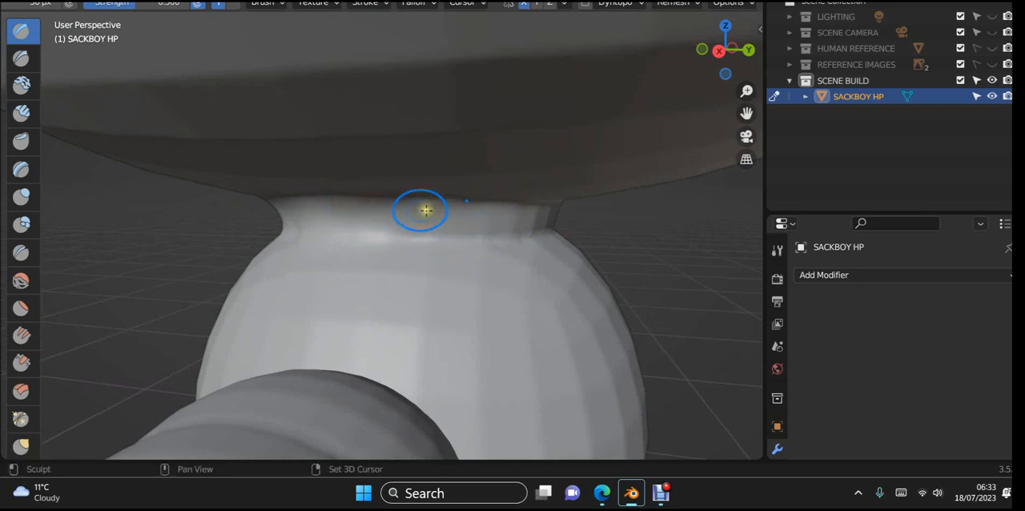
middle_drag(515, 183, 470, 185)
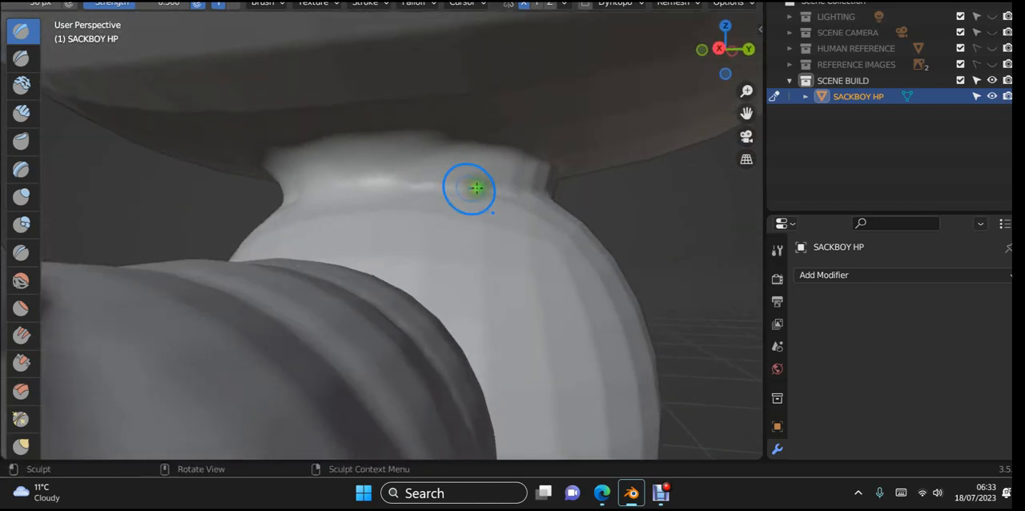
mouse_move(332, 172)
shift+mouse_down()
mouse_move(572, 174)
mouse_move(505, 202)
mouse_move(573, 207)
shift+mouse_up()
- Continue the Draw brush build-up around the back of the neck, merging its rim with the head's underside
middle_drag(574, 208, 547, 208)
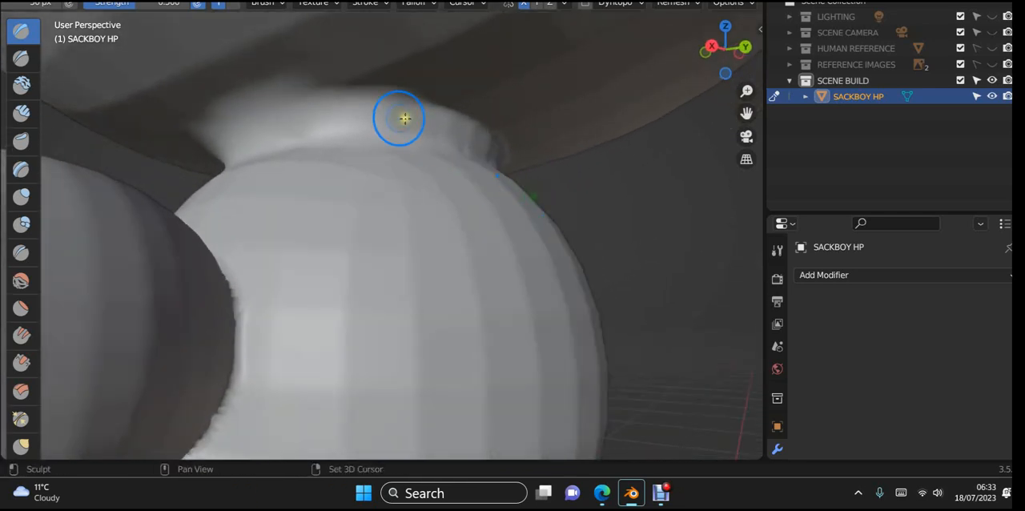
mouse_move(416, 99)
shift+mouse_down()
mouse_move(534, 129)
mouse_move(568, 157)
shift+mouse_up()
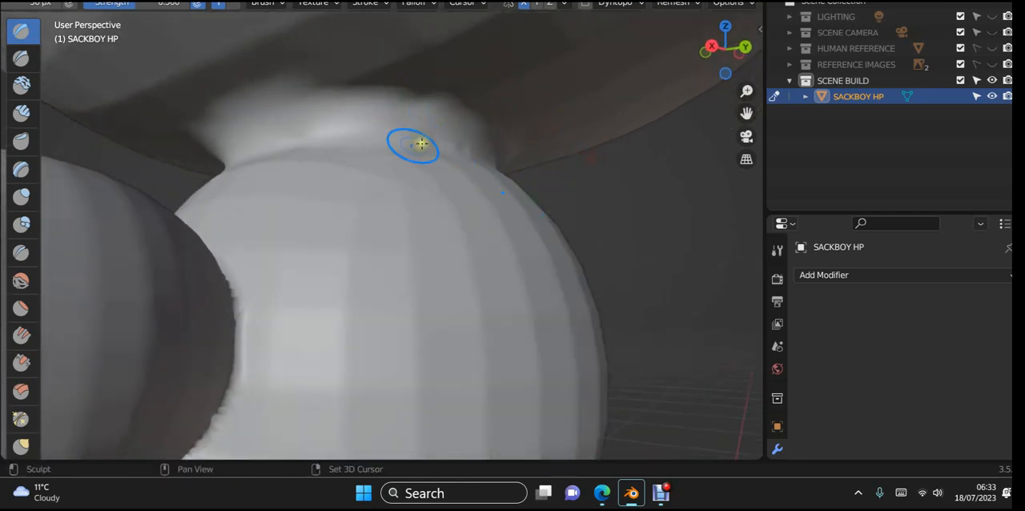
mouse_move(420, 143)
shift+mouse_down()
mouse_move(430, 156)
mouse_move(505, 166)
shift+mouse_up()
middle_drag(430, 176, 288, 165)
mouse_move(350, 165)
middle_down()
mouse_move(476, 252)
mouse_move(465, 209)
mouse_move(449, 198)
middle_up()
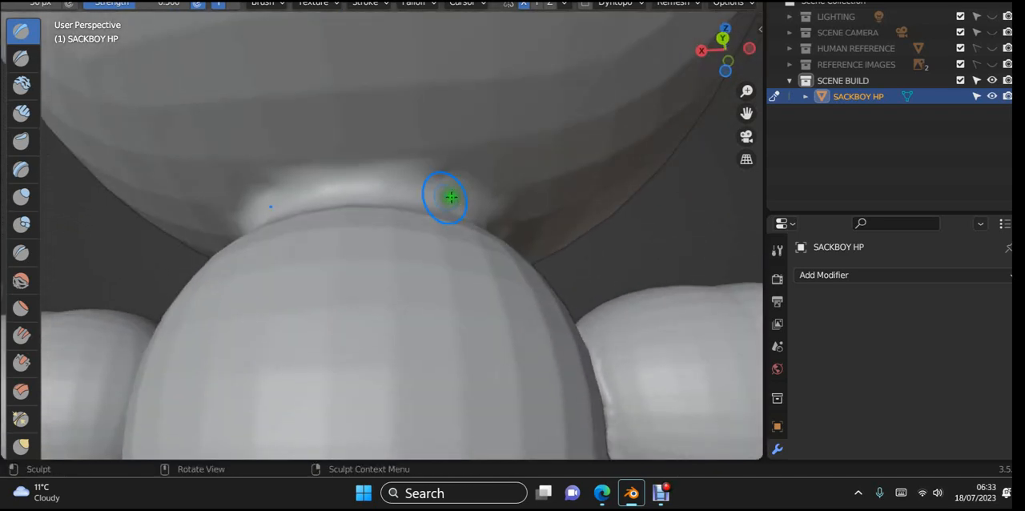
shift+drag(279, 180, 371, 169)
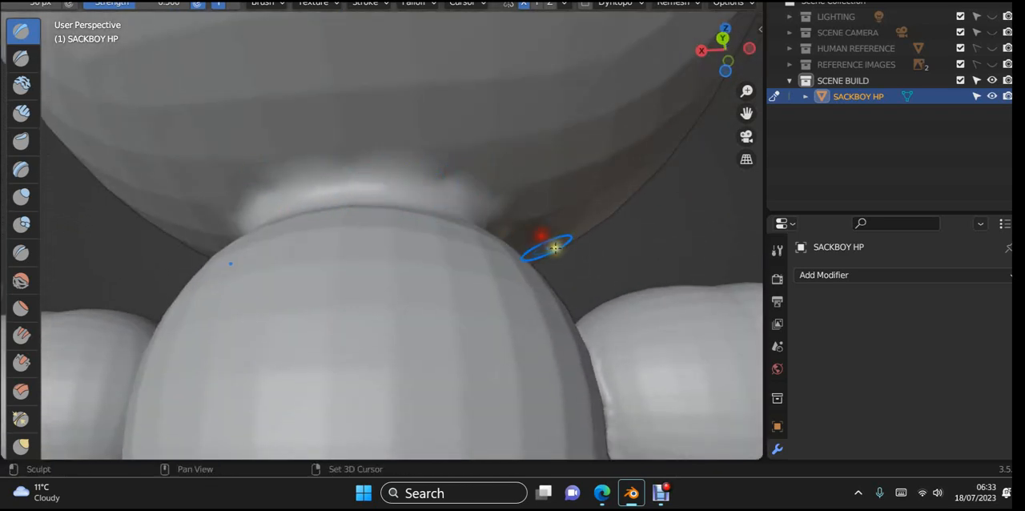
- Thicken the neck base at the back and side with Draw strokes, softening its crease with the torso
mouse_move(435, 270)
middle_down()
mouse_move(473, 334)
mouse_move(480, 321)
middle_up()
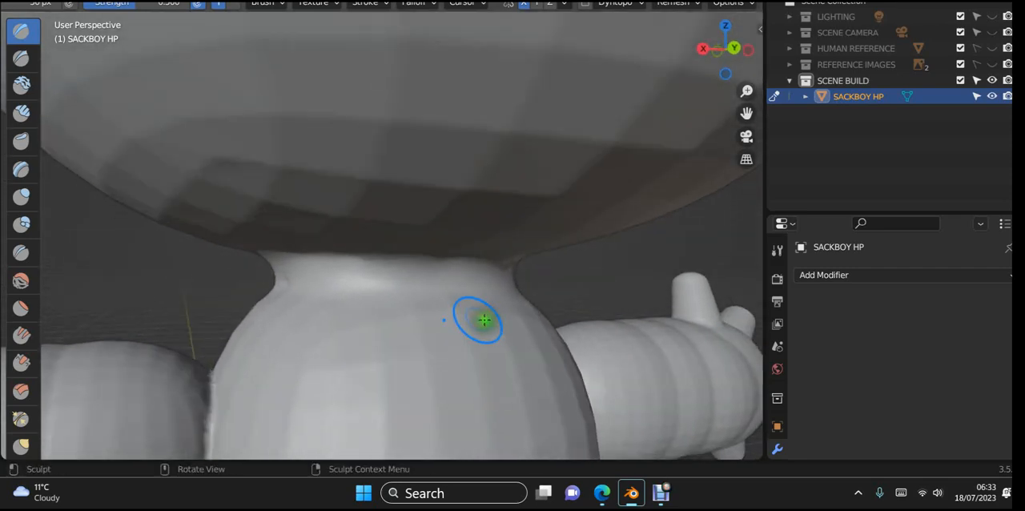
shift+drag(274, 297, 289, 307)
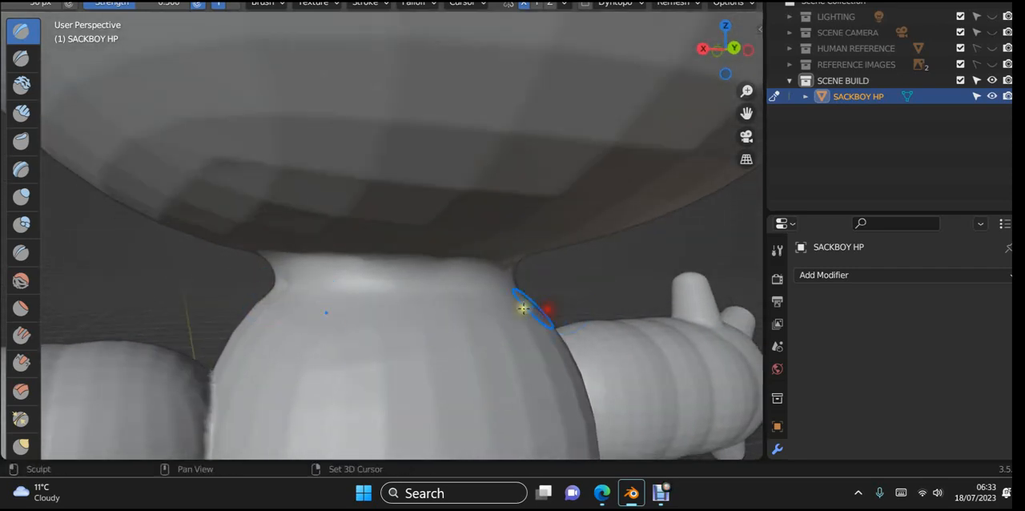
shift+drag(529, 307, 573, 299)
middle_drag(472, 326, 611, 371)
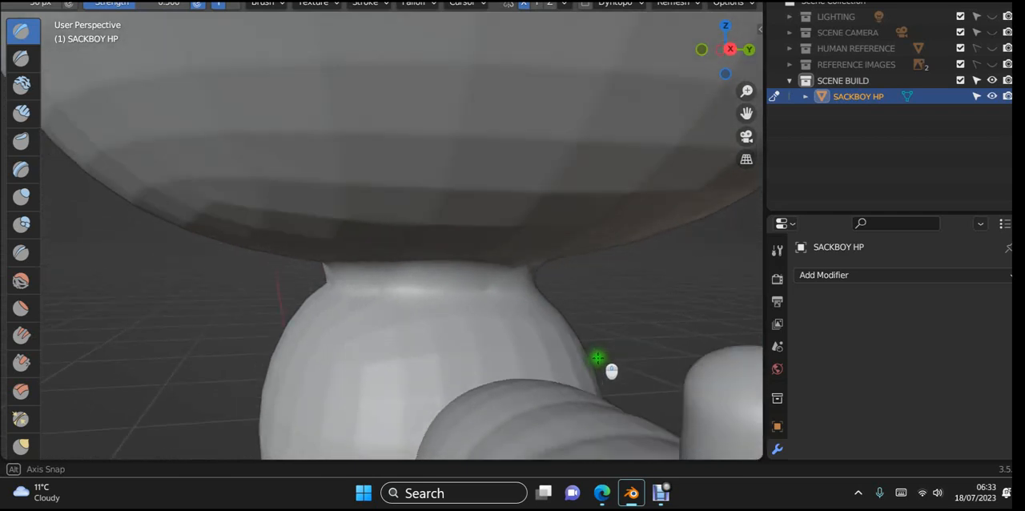
mouse_move(548, 304)
shift+mouse_down()
mouse_move(537, 293)
mouse_move(401, 299)
shift+mouse_up()
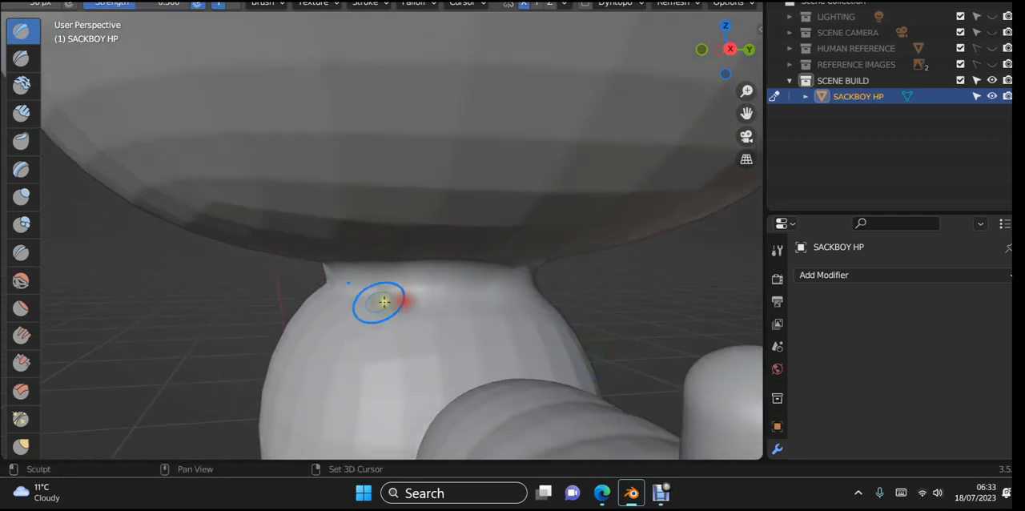
- Add Draw strokes across the front of the neck to close the remaining gap beneath the head
mouse_move(371, 307)
middle_down()
mouse_move(526, 256)
mouse_move(451, 274)
middle_up()
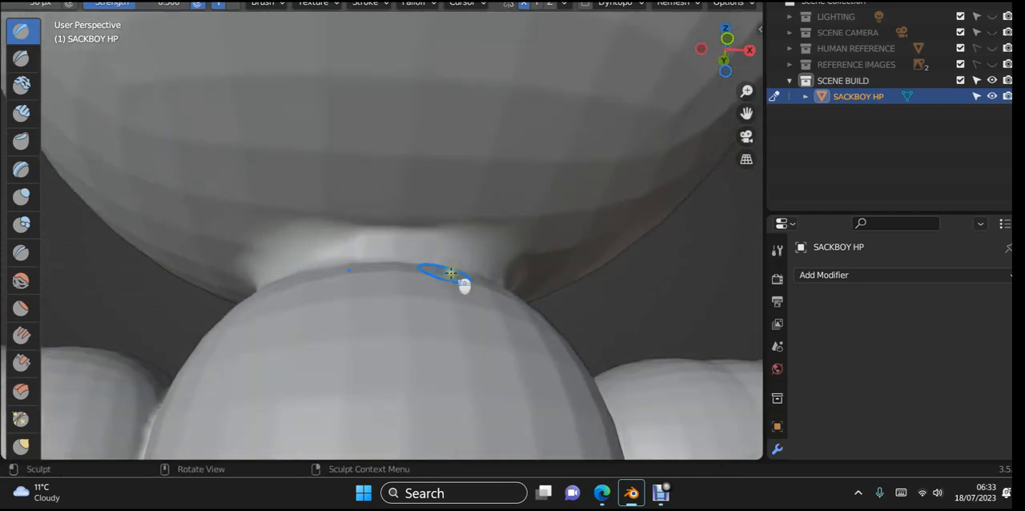
shift+drag(475, 230, 305, 229)
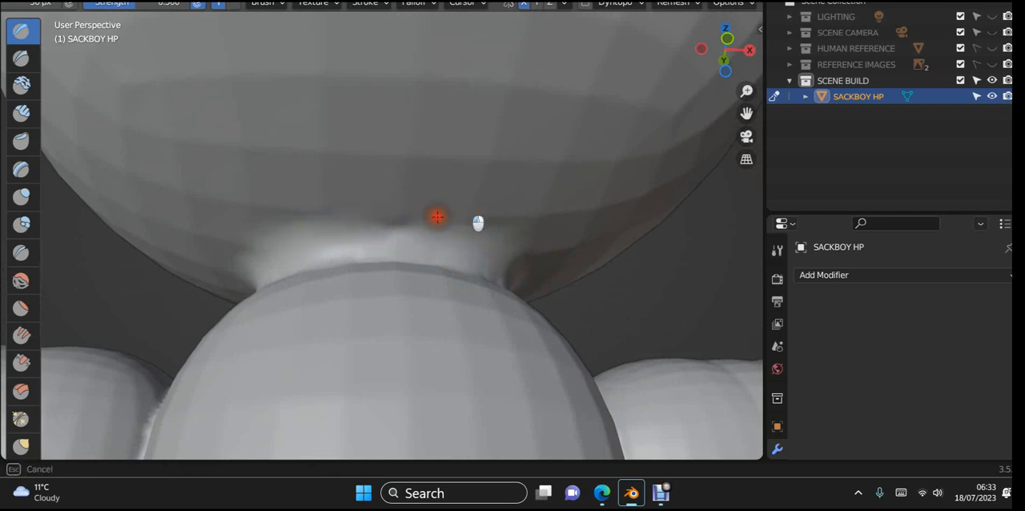
shift+drag(438, 216, 361, 227)
shift+drag(462, 257, 244, 270)
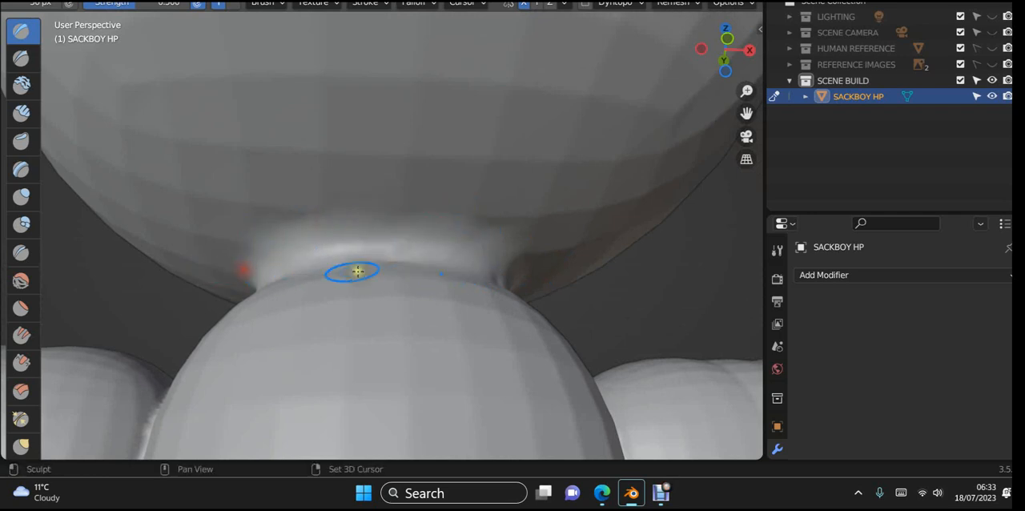
mouse_move(343, 252)
shift+mouse_down()
mouse_move(238, 249)
mouse_move(265, 251)
shift+mouse_up()
- Fill the dip in the neck rim at the front corner with the Draw brush
scroll(453, 238, down, 4)
mouse_move(456, 238)
middle_down()
mouse_move(449, 290)
mouse_move(417, 310)
mouse_move(398, 303)
mouse_move(450, 302)
mouse_move(439, 306)
middle_up()
scroll(448, 288, up, 2)
scroll(458, 300, up, 1)
scroll(445, 305, up, 1)
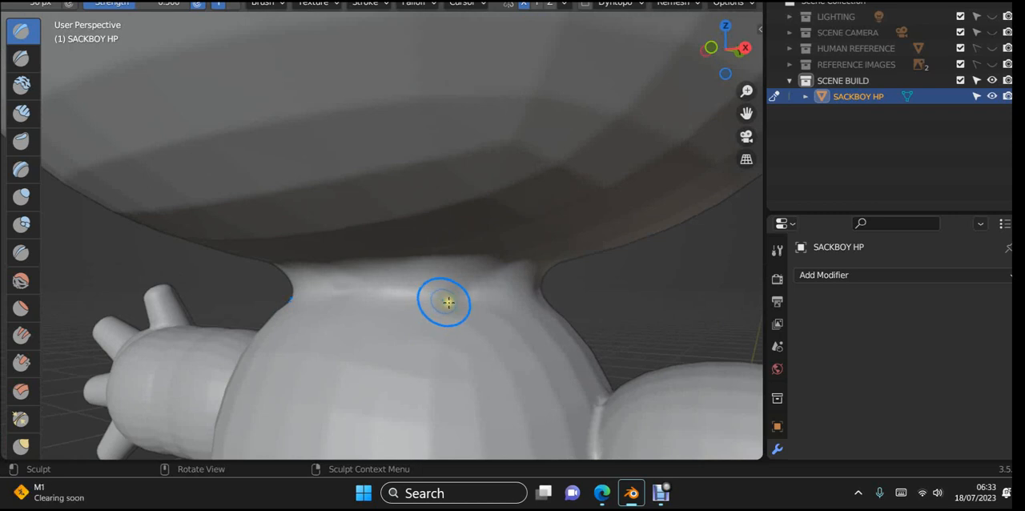
shift+drag(449, 302, 467, 294)
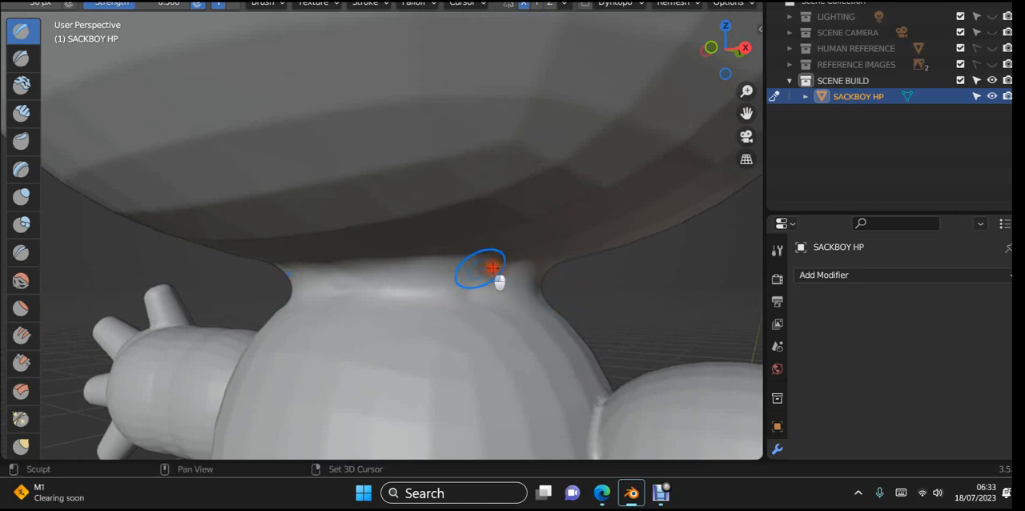
- Even out the remaining unevenness around the neck's front and rear sides with further Draw strokes
scroll(436, 288, down, 4)
middle_drag(435, 290, 355, 297)
scroll(355, 297, up, 3)
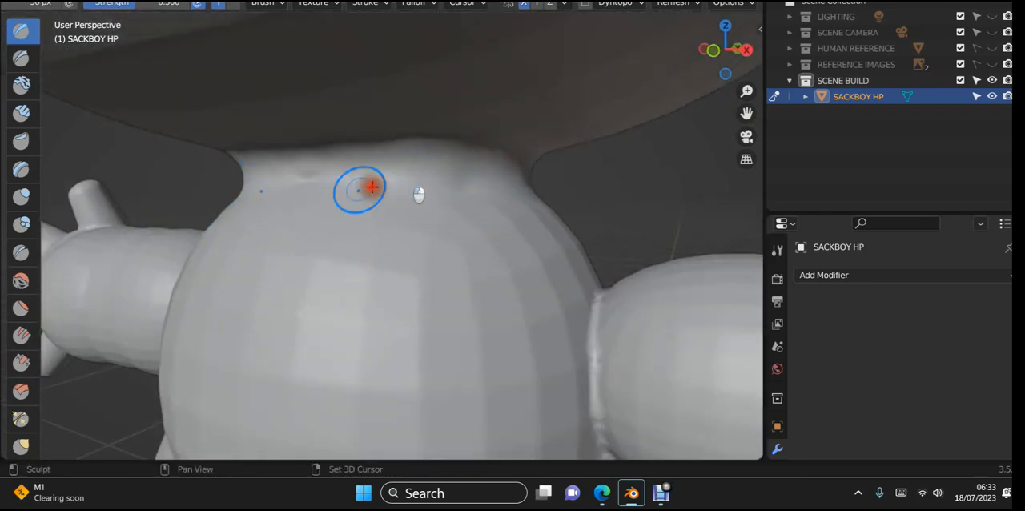
drag(485, 142, 303, 164)
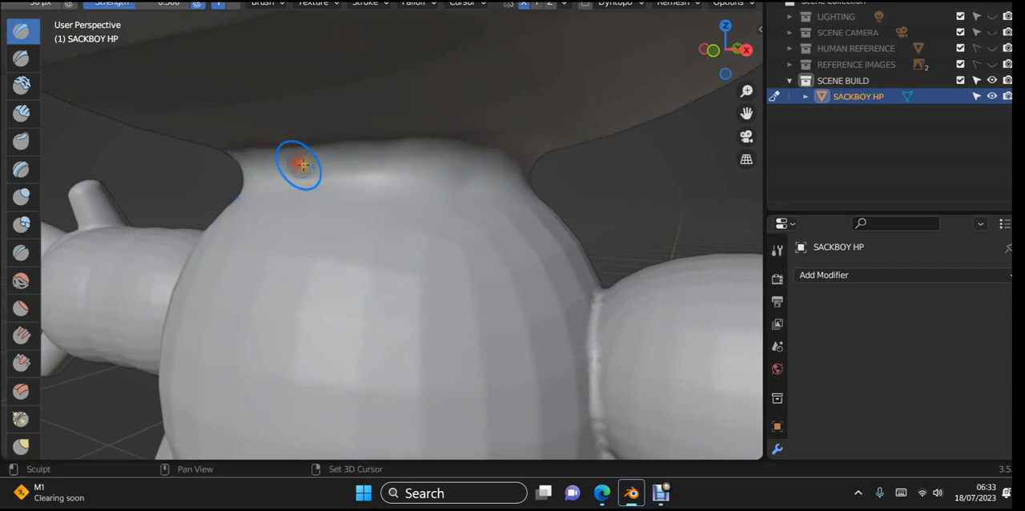
mouse_move(415, 164)
middle_down()
mouse_move(399, 229)
mouse_move(337, 259)
mouse_move(187, 243)
mouse_move(254, 229)
middle_up()
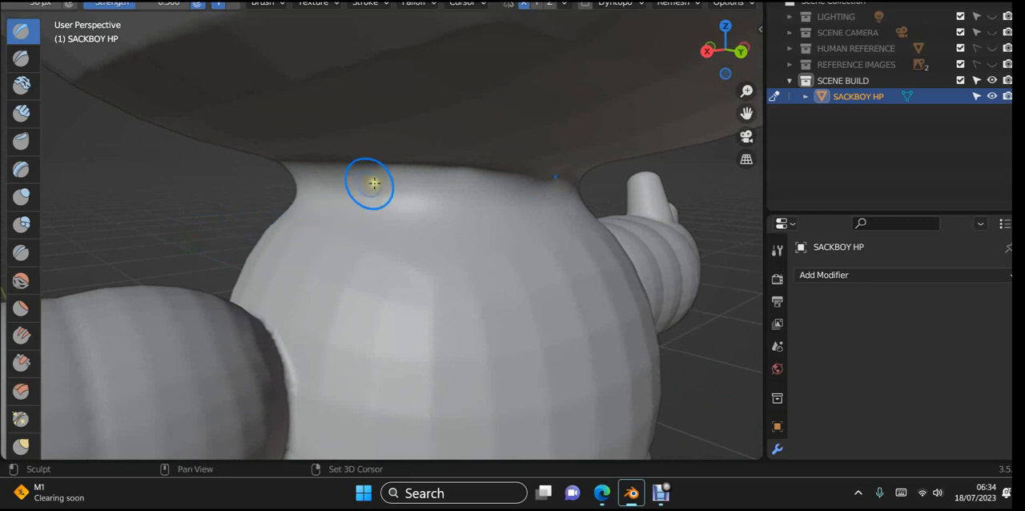
drag(326, 160, 452, 168)
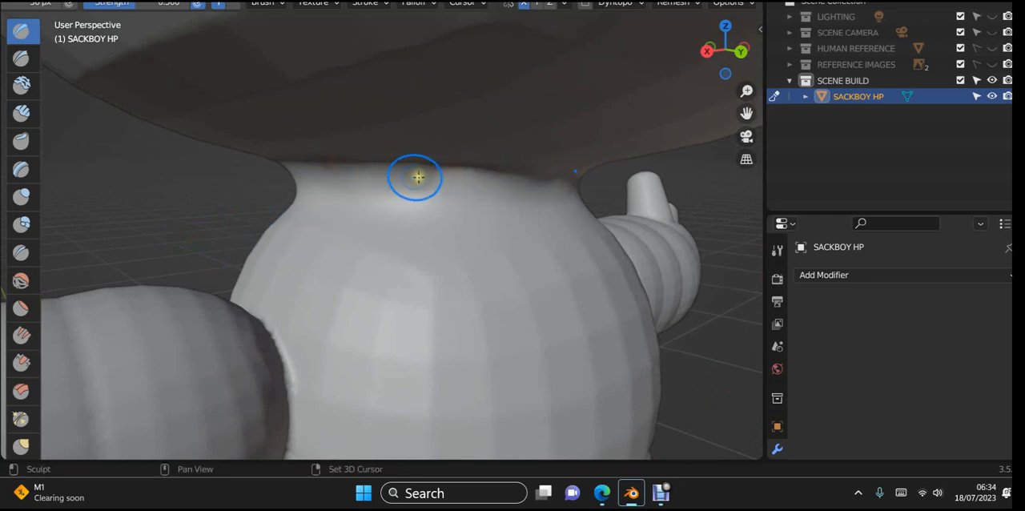
mouse_move(403, 217)
middle_down()
mouse_move(363, 238)
mouse_move(367, 270)
mouse_move(451, 155)
mouse_move(353, 242)
mouse_move(390, 224)
middle_up()
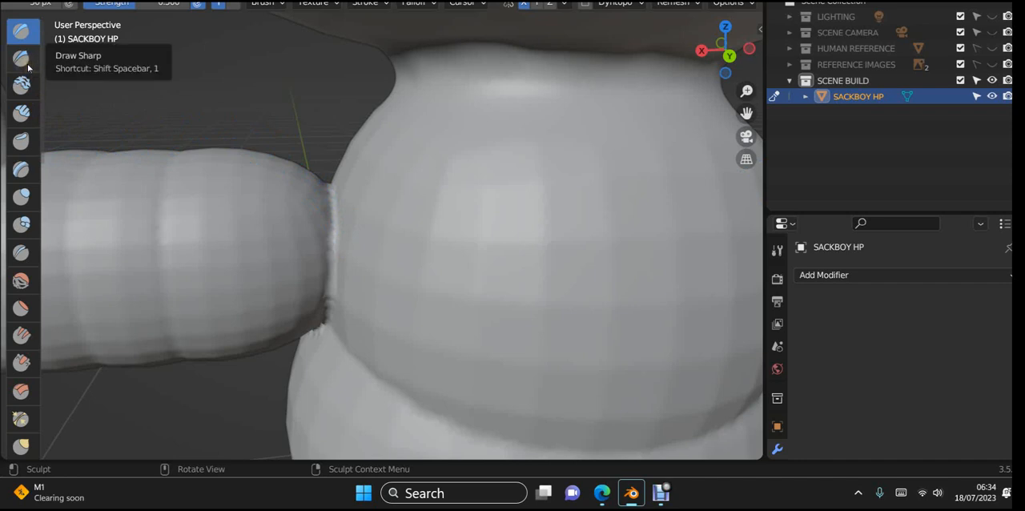
- Fill the seam between arm and torso at the back with the Clay Strips brush
click(24, 114)
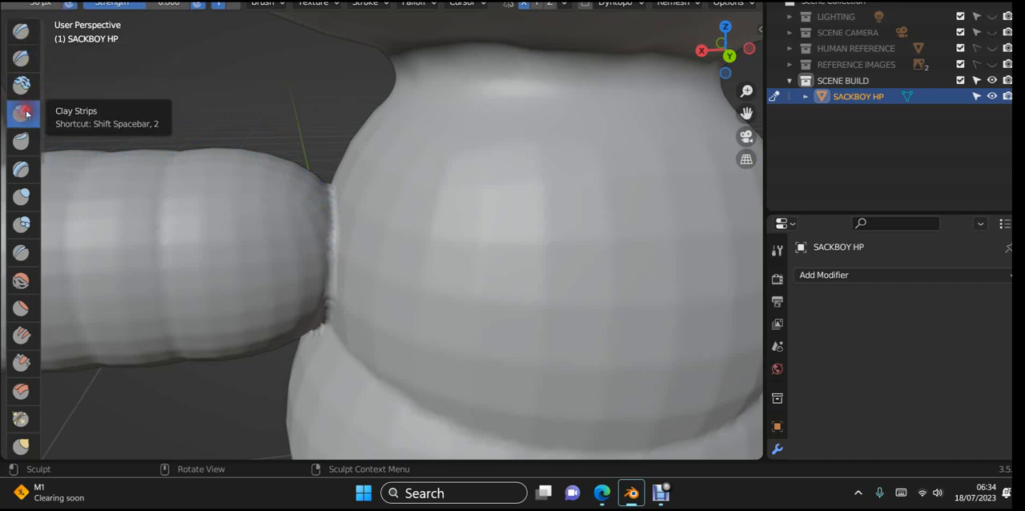
middle_drag(385, 242, 396, 259)
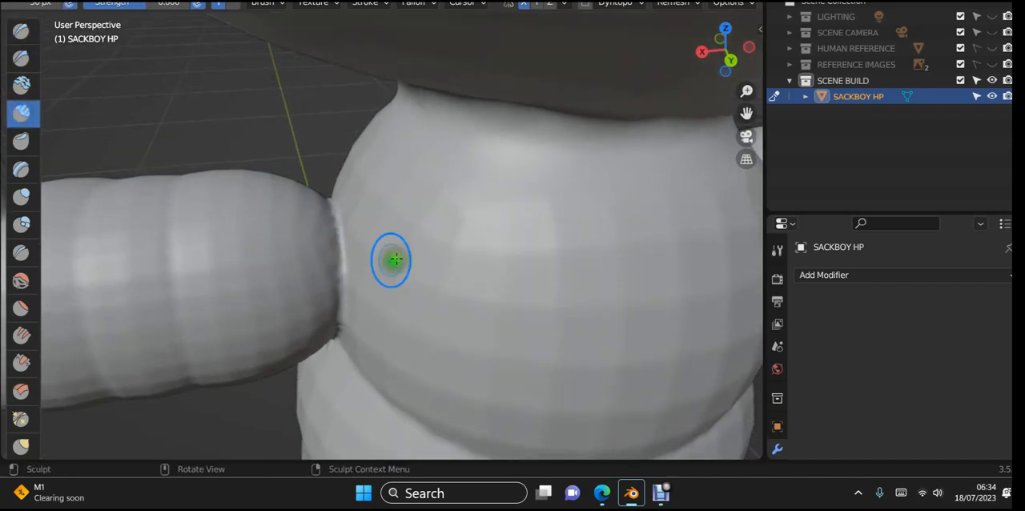
click(333, 187)
drag(337, 210, 344, 332)
- Build up the front of the shoulder seam with Clay Strips from the top of the arm down to the armpit
middle_drag(346, 331, 607, 349)
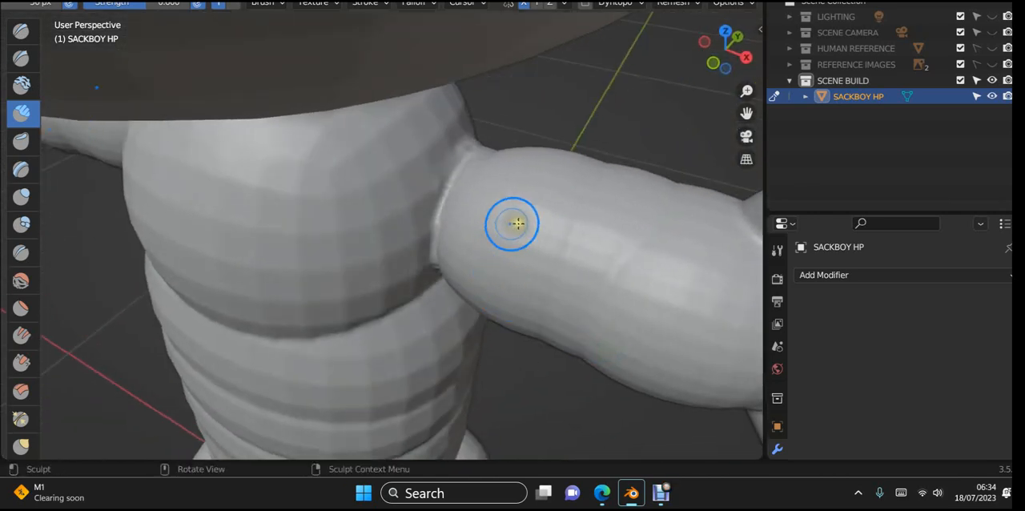
mouse_move(478, 142)
mouse_down()
mouse_move(444, 211)
mouse_move(440, 280)
mouse_up()
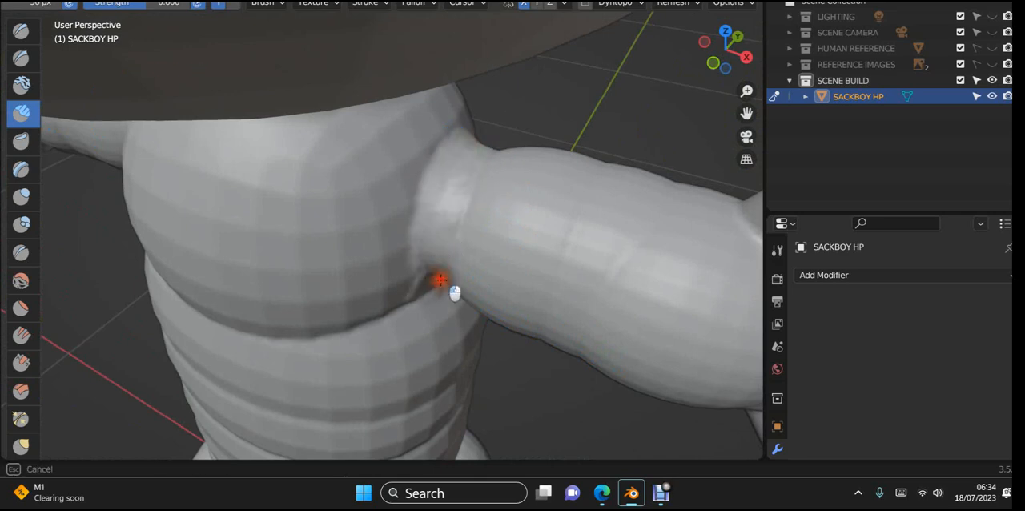
mouse_move(523, 276)
middle_down()
mouse_move(542, 247)
mouse_move(531, 174)
mouse_move(508, 215)
mouse_move(462, 254)
mouse_move(384, 254)
mouse_move(362, 243)
mouse_move(493, 210)
middle_up()
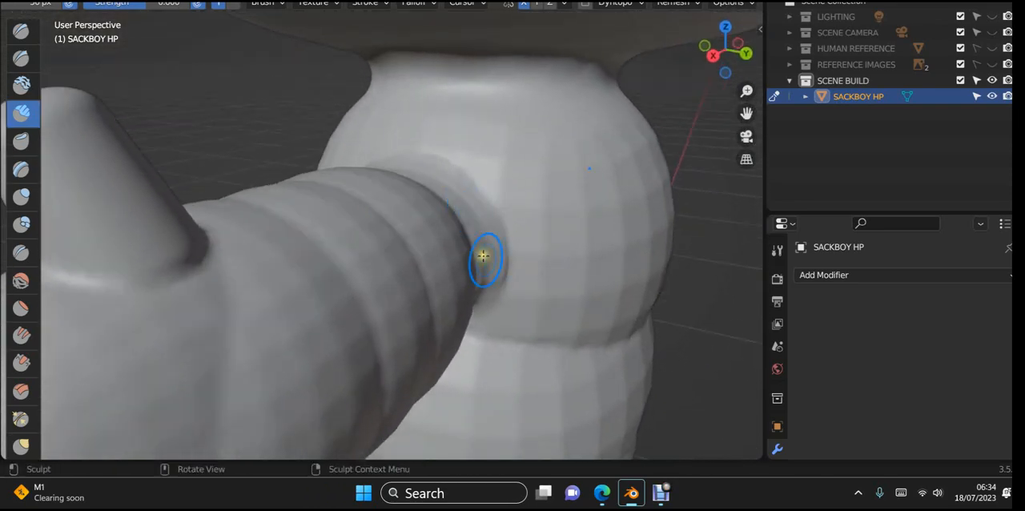
mouse_move(483, 255)
middle_down()
mouse_move(545, 268)
mouse_move(643, 263)
middle_up()
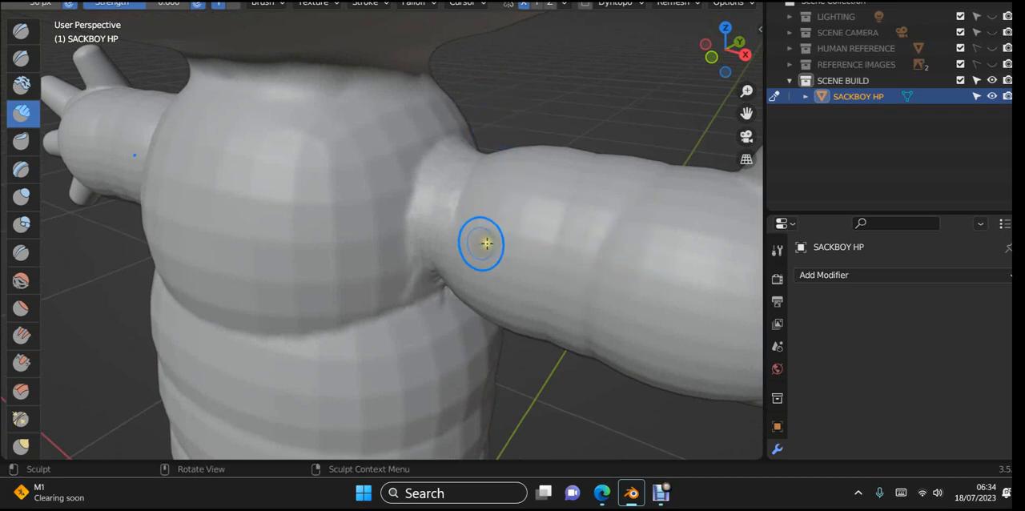
- Fill the seam beneath the arm with Clay Strips, working from the front of the armpit round to the back
middle_drag(487, 243, 519, 167)
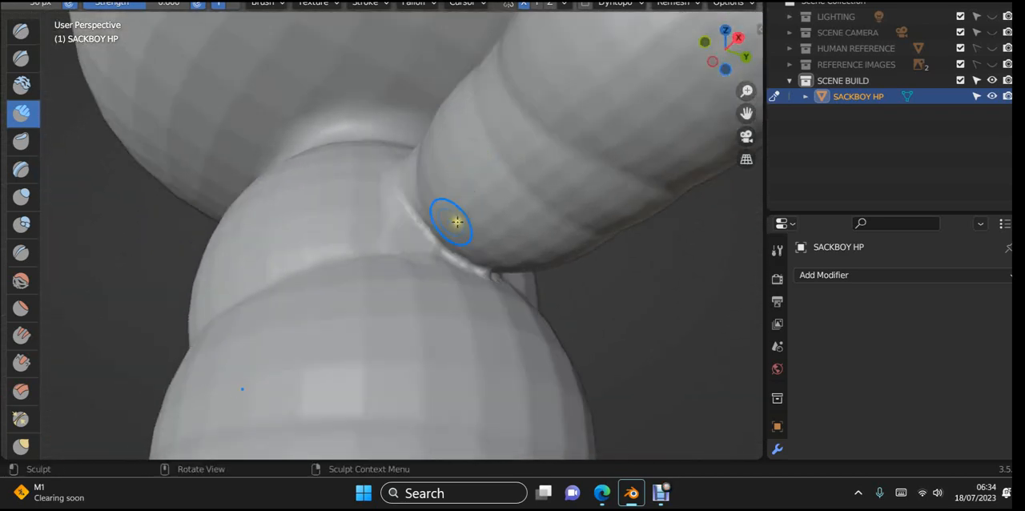
drag(429, 215, 414, 206)
mouse_move(437, 240)
mouse_down()
mouse_move(465, 265)
mouse_move(543, 284)
mouse_up()
middle_drag(543, 284, 363, 309)
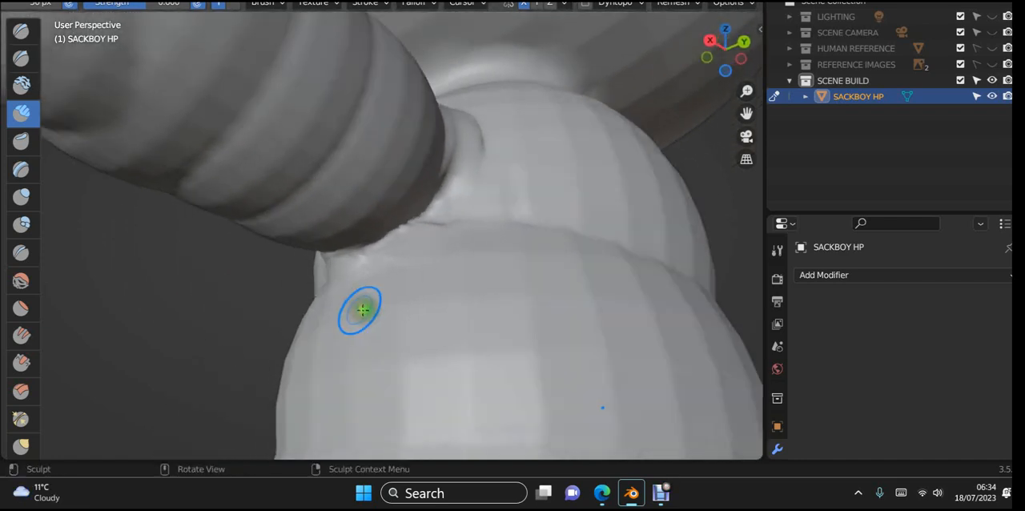
mouse_move(363, 269)
mouse_down()
mouse_move(362, 252)
mouse_move(414, 227)
mouse_up()
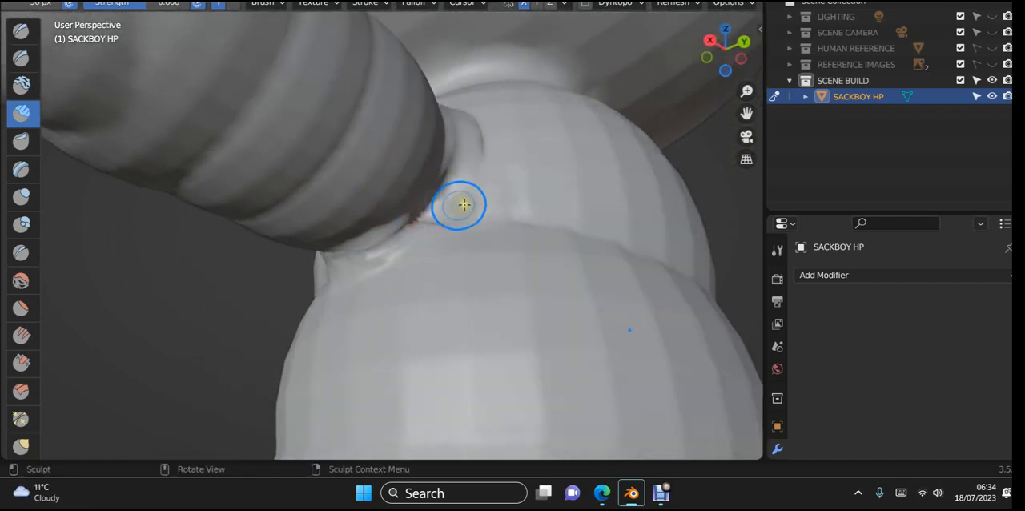
- Smooth the back of the shoulder seam from the middle of the joint down to the armpit
middle_drag(465, 205, 418, 208)
drag(383, 154, 318, 268)
middle_drag(384, 220, 357, 309)
shift+drag(358, 211, 245, 223)
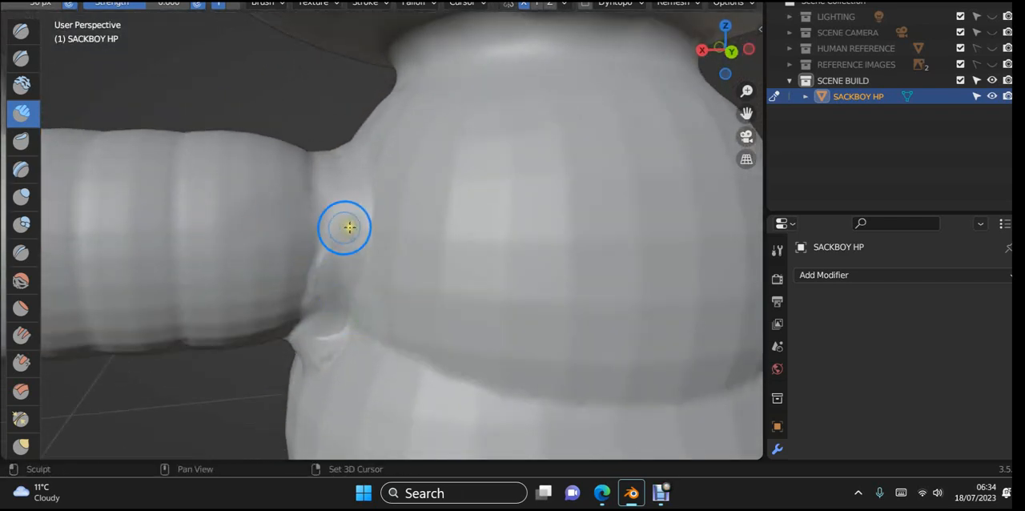
shift+drag(349, 227, 235, 252)
shift+drag(360, 260, 191, 272)
shift+drag(357, 255, 197, 283)
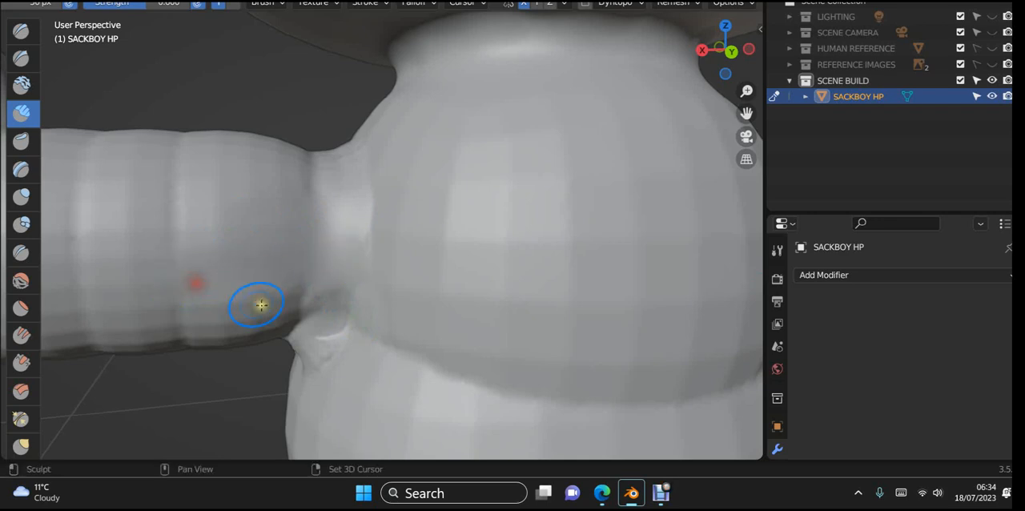
shift+drag(296, 314, 254, 320)
mouse_move(339, 308)
shift+mouse_down()
mouse_move(232, 361)
mouse_move(289, 351)
shift+mouse_up()
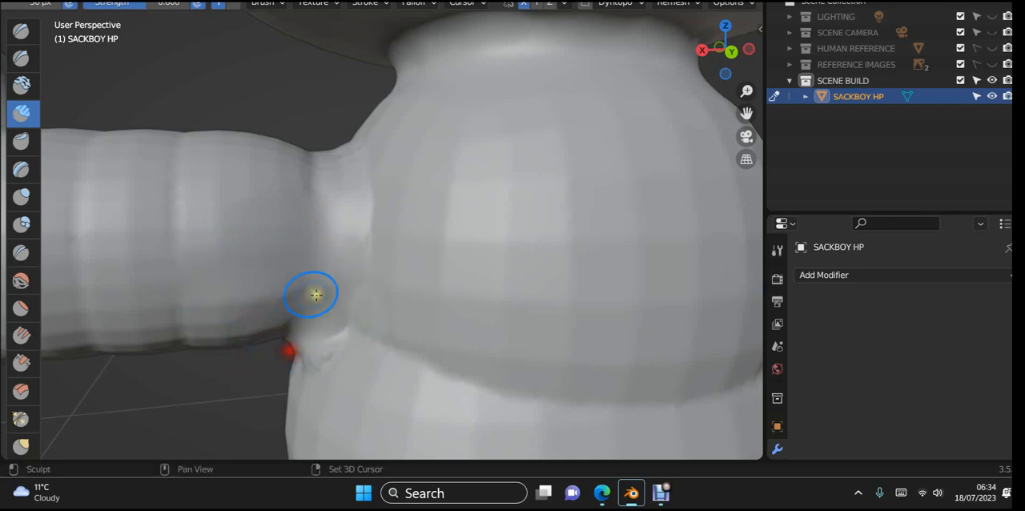
- Smooth the torso side of the back shoulder seam so the upper torso flows into the arm joint
mouse_move(463, 104)
shift+mouse_down()
mouse_move(421, 137)
mouse_move(409, 178)
shift+mouse_up()
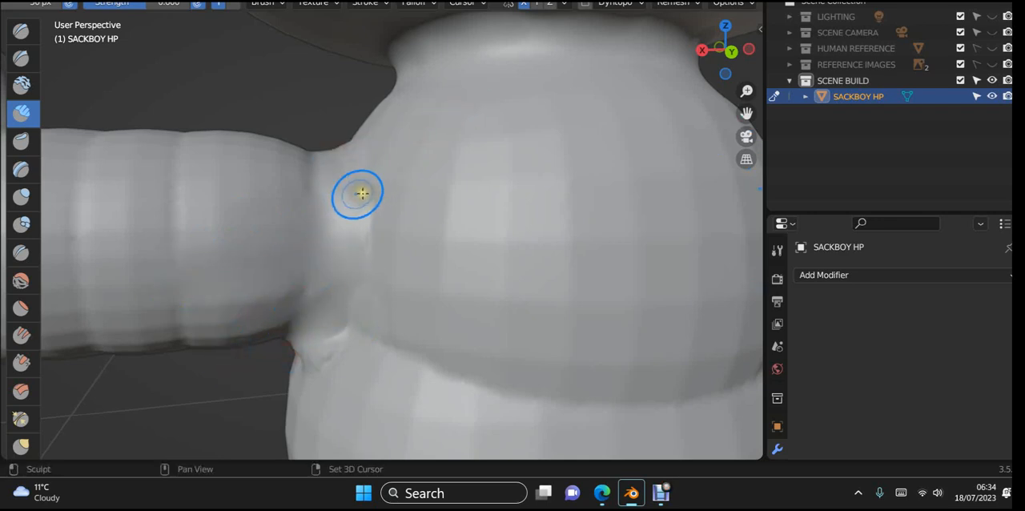
shift+drag(421, 209, 342, 241)
shift+drag(397, 232, 320, 269)
shift+drag(421, 254, 362, 264)
shift+drag(449, 220, 394, 277)
- Build up the rear underside of the armpit with Clay Strips and smooth the crease between arm and torso
mouse_move(394, 277)
middle_down()
mouse_move(403, 192)
mouse_move(443, 208)
mouse_move(440, 222)
middle_up()
scroll(425, 224, up, 3)
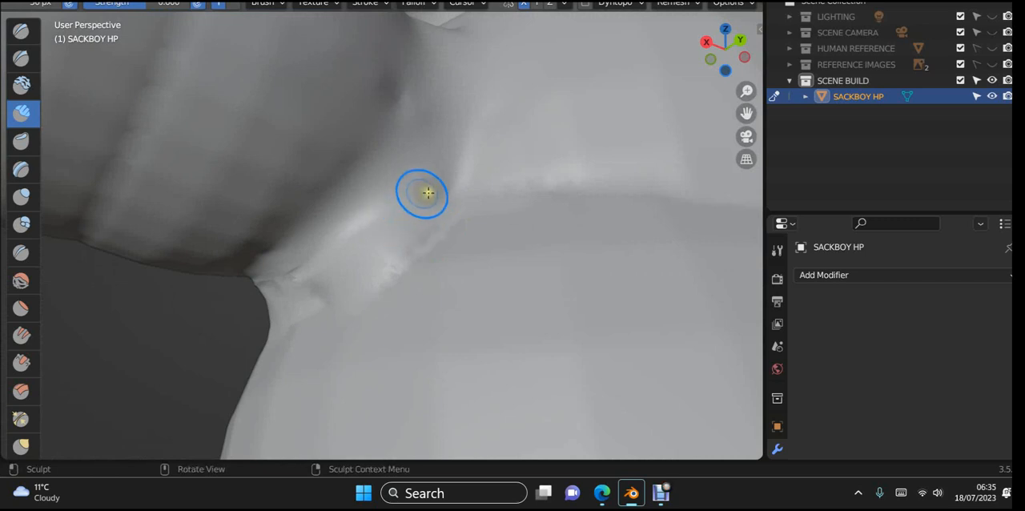
mouse_move(389, 140)
mouse_down()
mouse_move(355, 181)
mouse_move(223, 280)
mouse_up()
drag(380, 169, 181, 285)
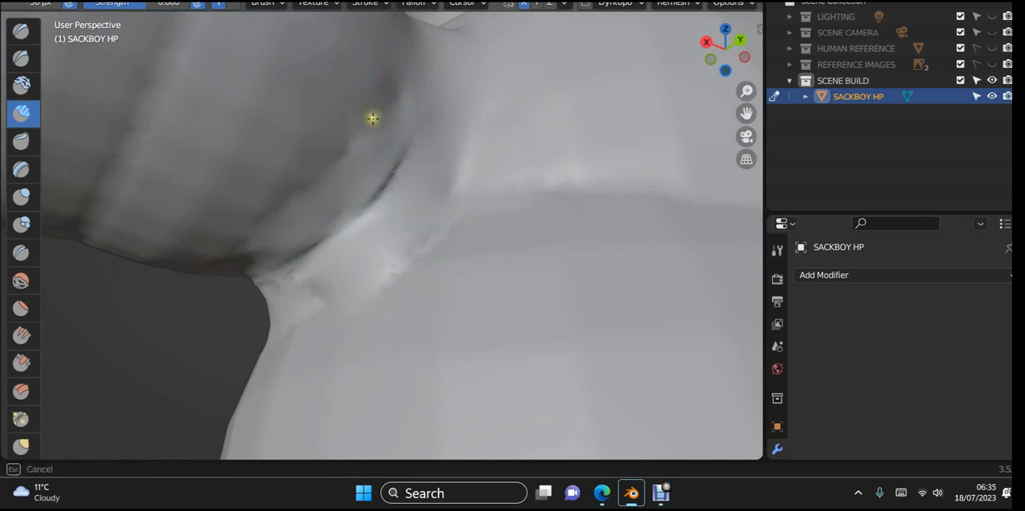
drag(353, 170, 209, 302)
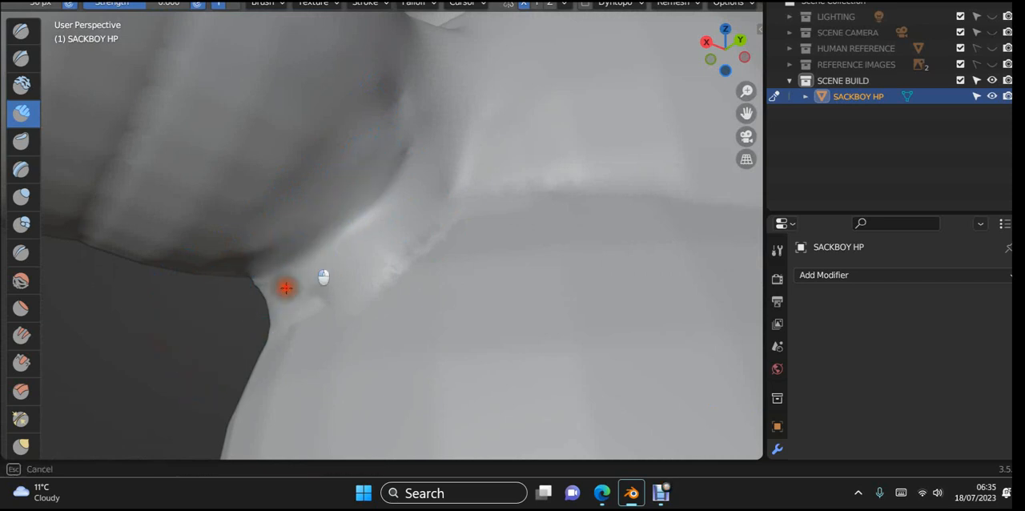
drag(286, 288, 221, 345)
shift+drag(349, 215, 425, 134)
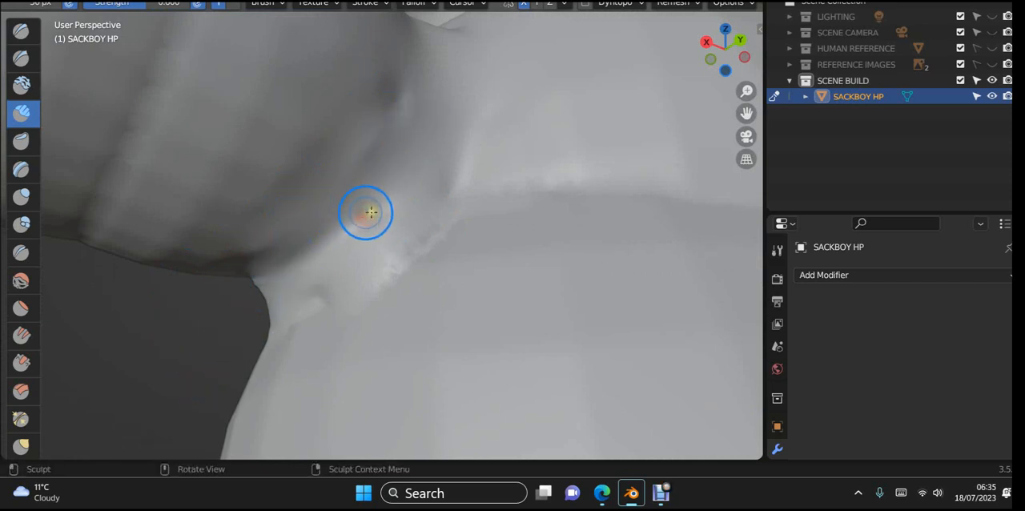
middle_drag(368, 258, 348, 302)
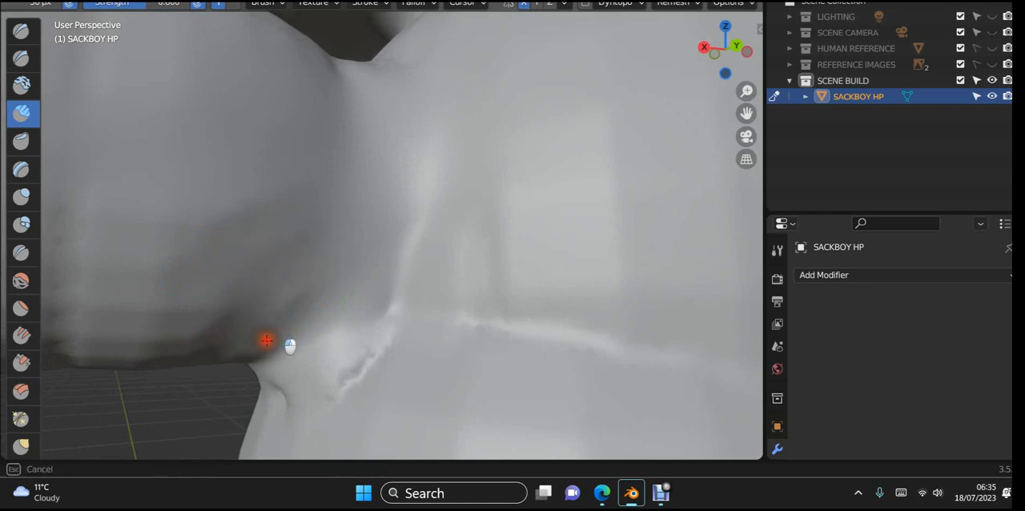
middle_drag(279, 324, 275, 366)
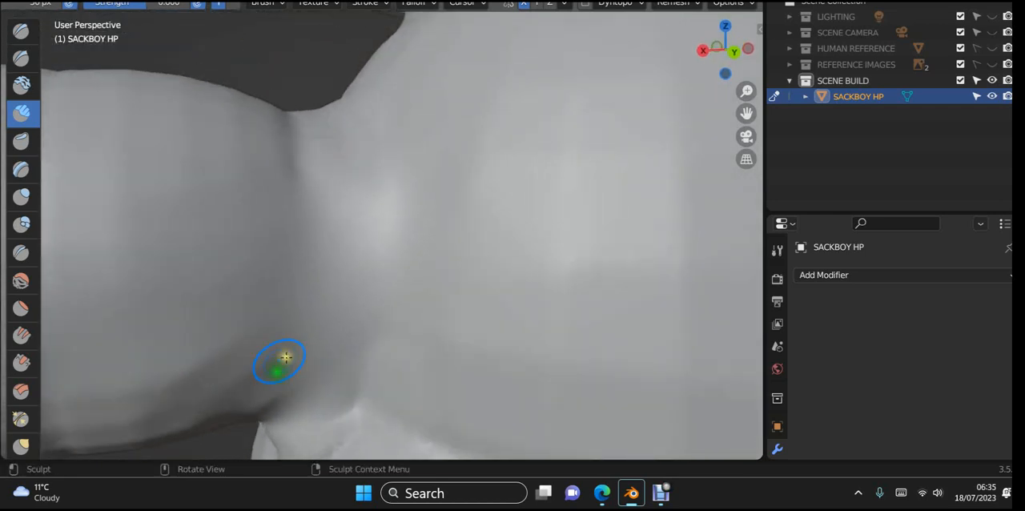
- Fill the dip on top of the shoulder joint at the back and smooth it outward onto the arm
scroll(281, 333, down, 5)
mouse_move(279, 332)
middle_down()
mouse_move(261, 344)
mouse_move(280, 316)
middle_up()
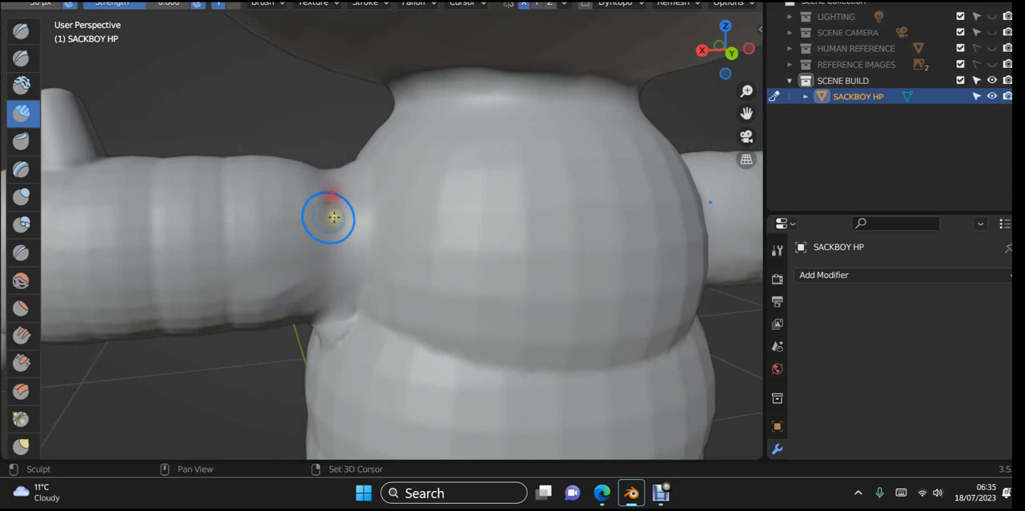
scroll(321, 202, down, 3)
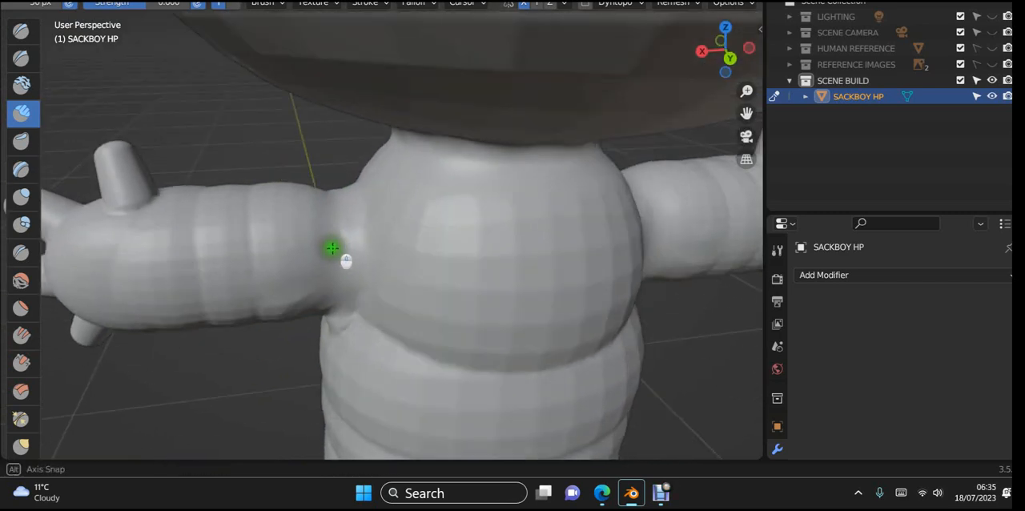
scroll(332, 247, up, 5)
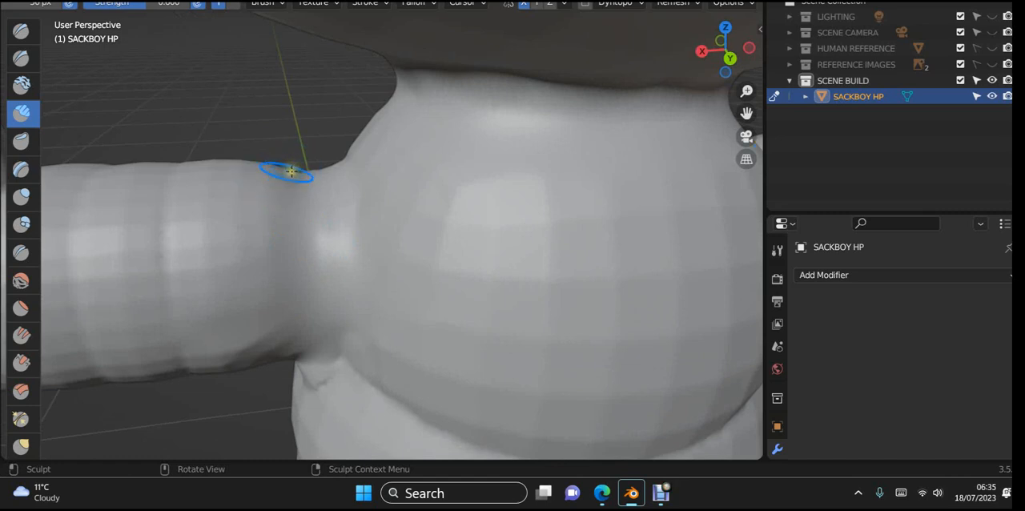
mouse_move(301, 173)
mouse_down()
mouse_move(332, 165)
mouse_move(253, 186)
mouse_up()
shift+drag(350, 164, 238, 200)
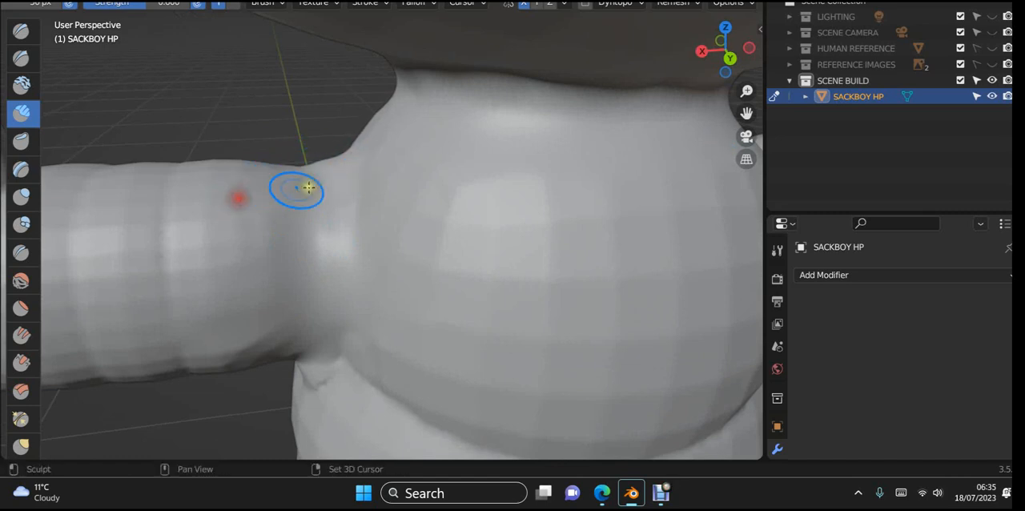
- Smooth the back of the shoulder joint from the torso onto the arm, working from the top down to the armpit
shift+drag(365, 180, 245, 207)
shift+drag(389, 201, 265, 227)
mouse_move(378, 228)
shift+mouse_down()
mouse_move(235, 240)
mouse_move(205, 258)
shift+mouse_up()
shift+drag(347, 263, 270, 275)
shift+drag(383, 277, 224, 298)
mouse_move(391, 297)
shift+mouse_down()
mouse_move(191, 332)
mouse_move(256, 335)
shift+mouse_up()
- Smooth the rough front of the shoulder joint from the torso onto the arm, working from its top past the middle
mouse_move(309, 328)
middle_down()
mouse_move(476, 377)
mouse_move(551, 330)
mouse_move(478, 304)
mouse_move(425, 311)
middle_up()
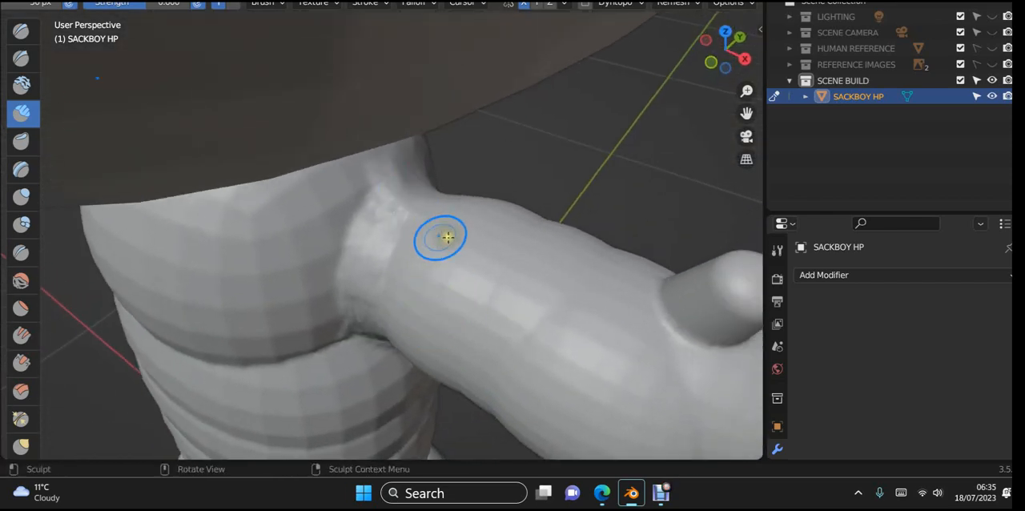
middle_drag(447, 236, 469, 225)
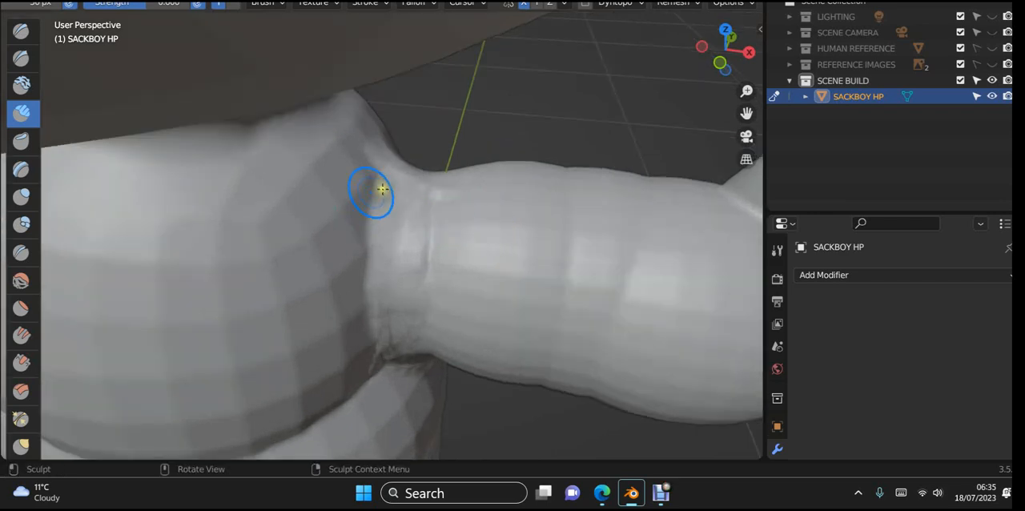
mouse_move(390, 180)
shift+mouse_down()
mouse_move(385, 195)
mouse_move(484, 205)
shift+mouse_up()
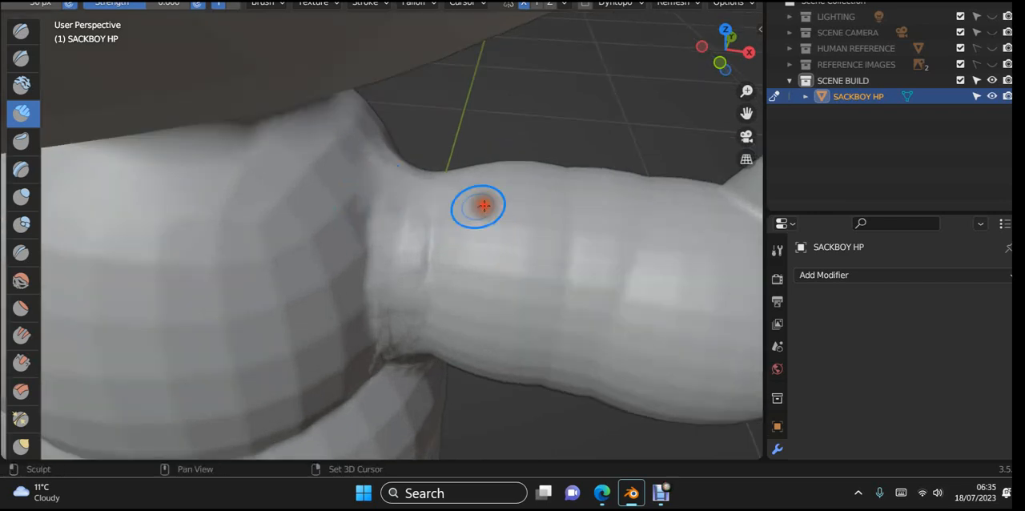
shift+drag(369, 156, 476, 181)
shift+drag(359, 180, 463, 200)
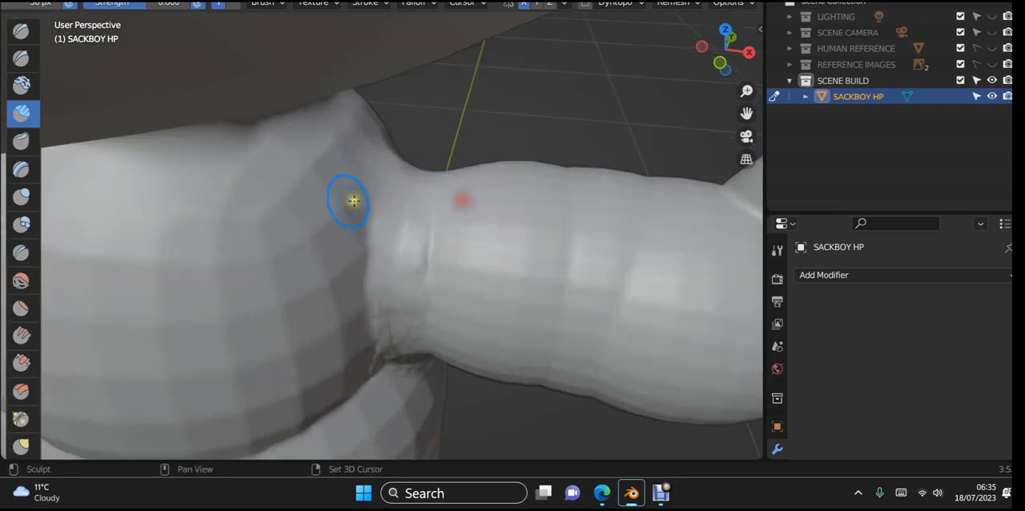
shift+drag(350, 205, 436, 215)
shift+drag(354, 228, 479, 238)
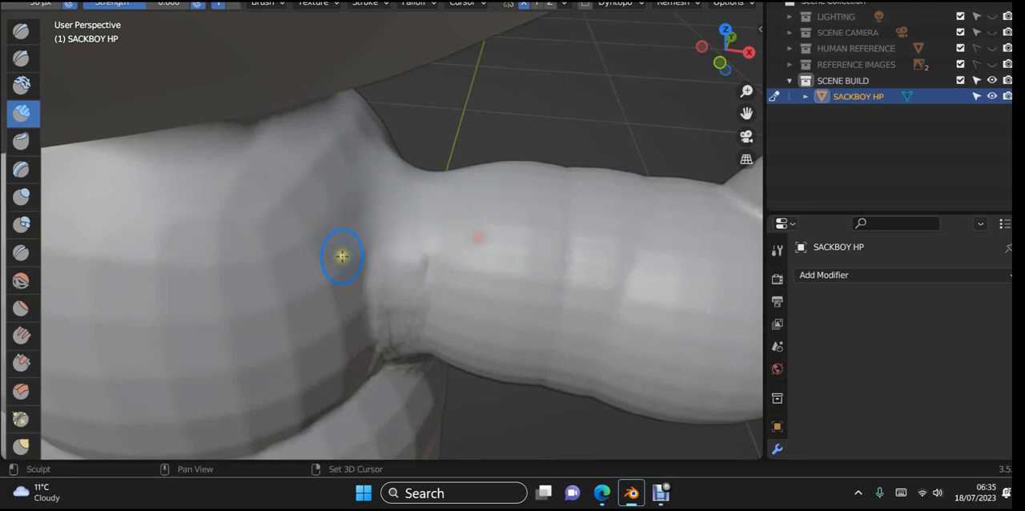
shift+drag(353, 257, 450, 261)
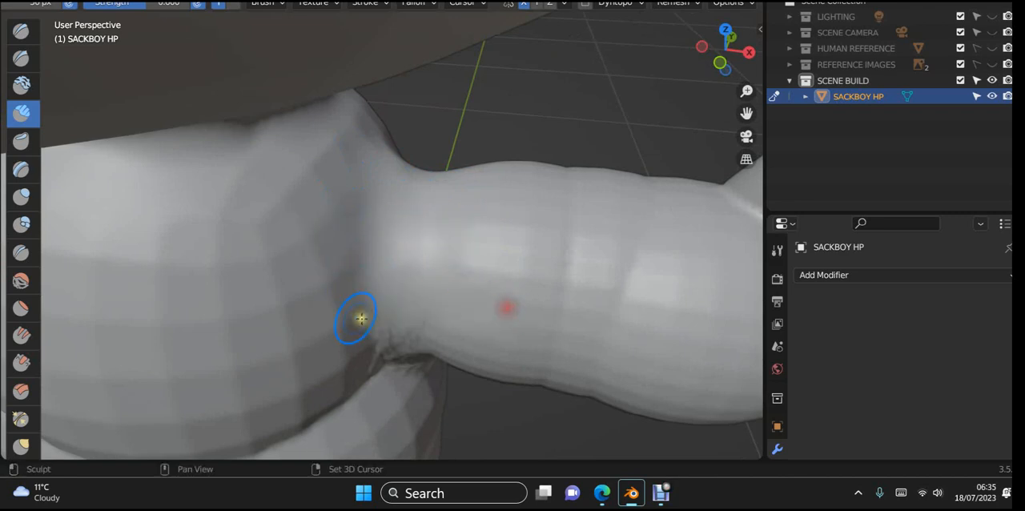
- Smooth the lower front of the shoulder seam from the arm back into the torso, down towards the armpit
middle_drag(430, 320, 449, 229)
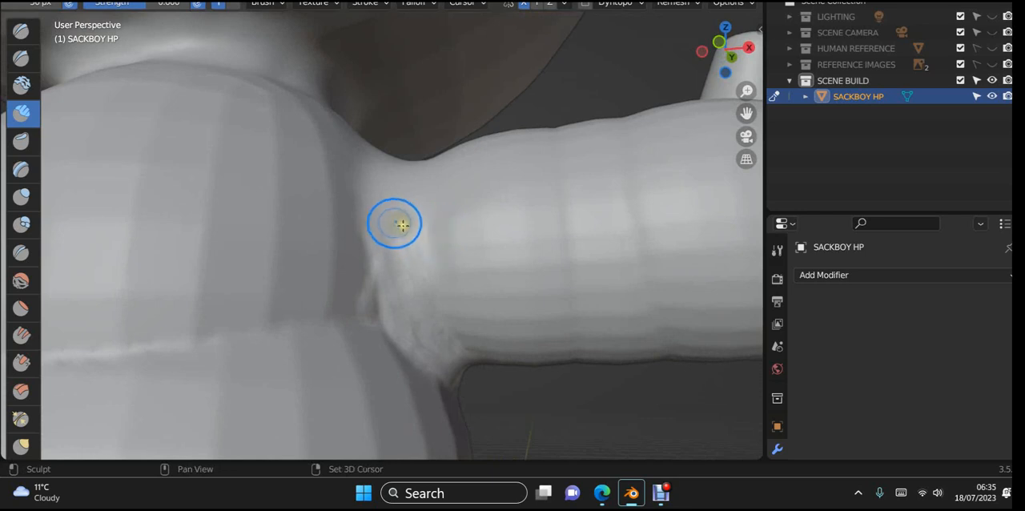
mouse_move(384, 218)
shift+mouse_down()
mouse_move(366, 273)
mouse_move(389, 270)
mouse_move(334, 274)
shift+mouse_up()
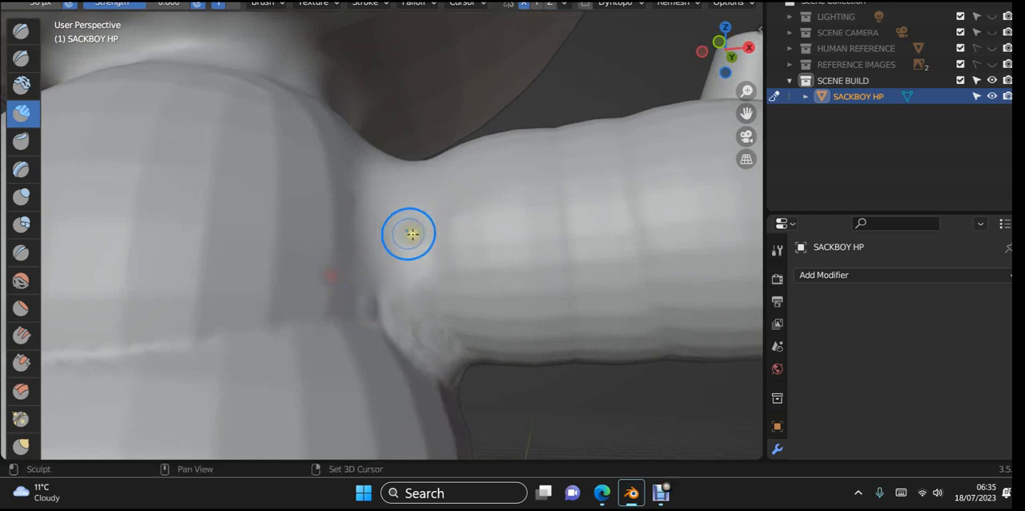
mouse_move(409, 234)
shift+mouse_down()
mouse_move(329, 248)
mouse_move(351, 223)
shift+mouse_up()
mouse_move(410, 195)
shift+mouse_down()
mouse_move(306, 197)
mouse_move(304, 232)
shift+mouse_up()
shift+drag(410, 239, 341, 269)
shift+drag(390, 282, 336, 310)
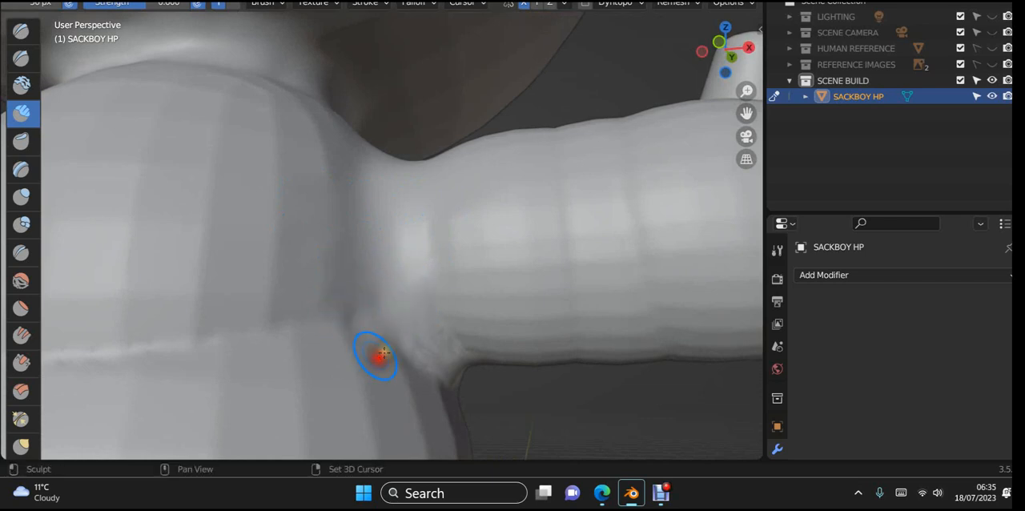
- Smooth the underside of the armpit where the arm meets the upper and middle torso folds
mouse_move(407, 364)
middle_down()
mouse_move(433, 384)
mouse_move(359, 311)
middle_up()
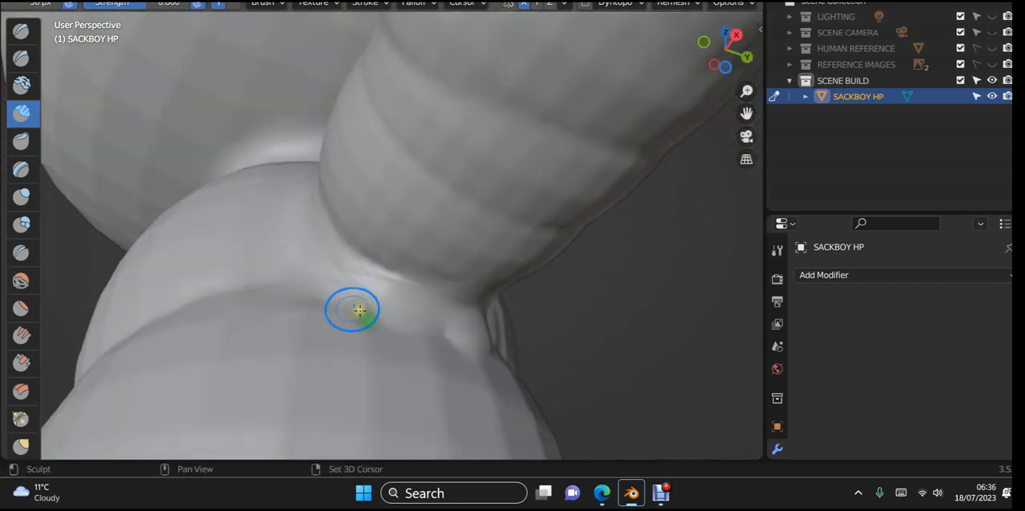
mouse_move(359, 311)
mouse_down()
mouse_move(371, 343)
mouse_move(426, 335)
mouse_move(314, 312)
mouse_up()
mouse_move(314, 312)
middle_down()
mouse_move(328, 284)
mouse_move(436, 301)
middle_up()
drag(384, 252, 467, 304)
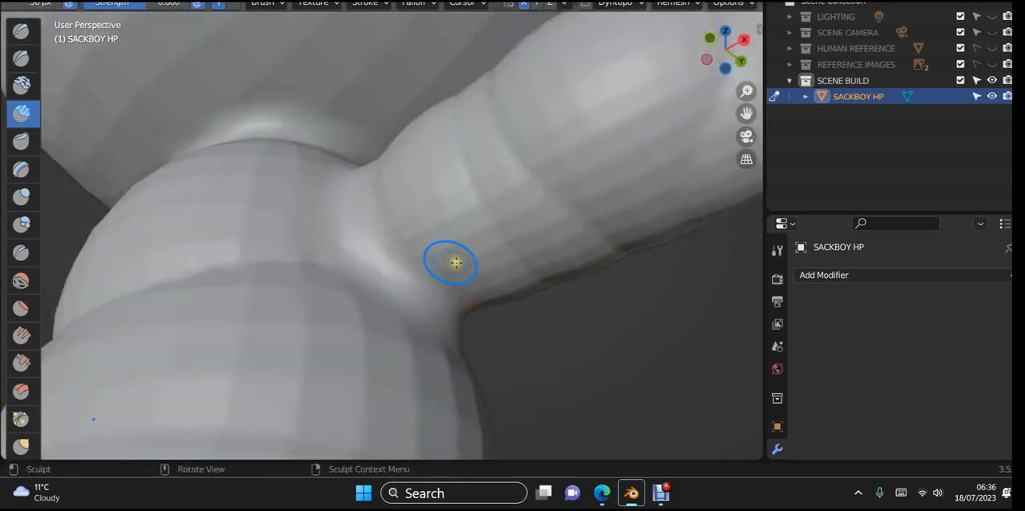
scroll(456, 263, down, 5)
middle_drag(456, 263, 499, 355)
shift+middle_drag(254, 303, 425, 374)
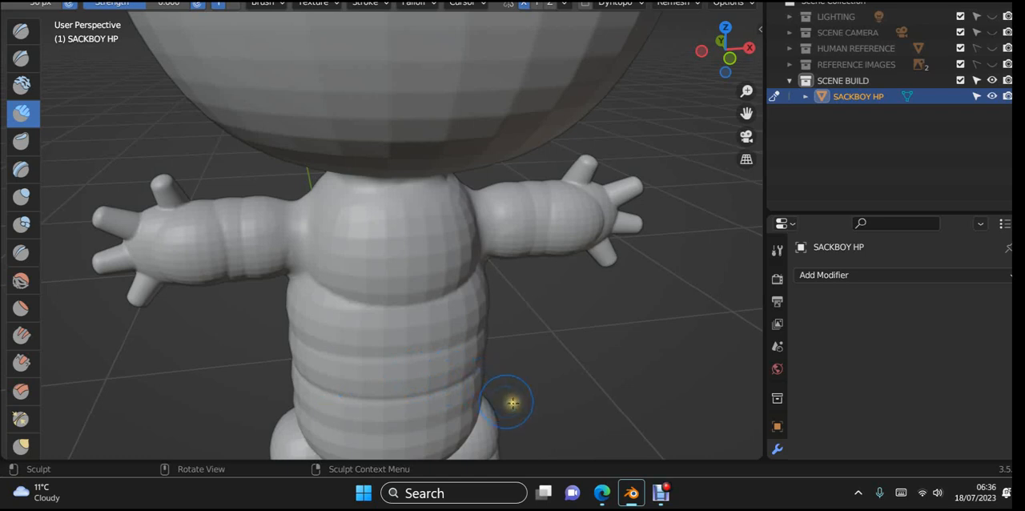
- Build up the top of the shoulder between torso and arm with Clay Strips
scroll(599, 210, up, 2)
shift+middle_drag(460, 247, 421, 256)
middle_drag(481, 267, 475, 224)
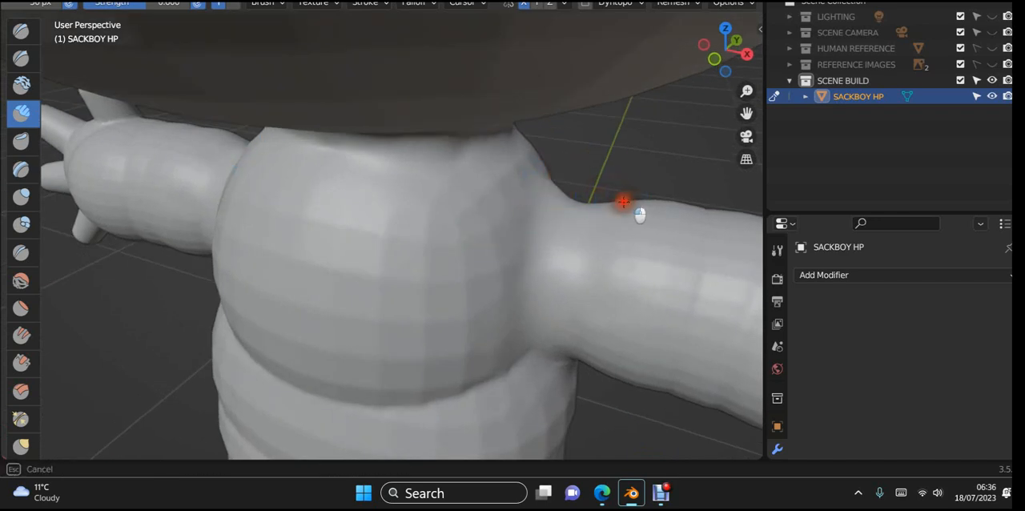
mouse_move(647, 211)
middle_down()
mouse_move(664, 234)
mouse_move(459, 234)
mouse_move(414, 213)
mouse_move(528, 167)
middle_up()
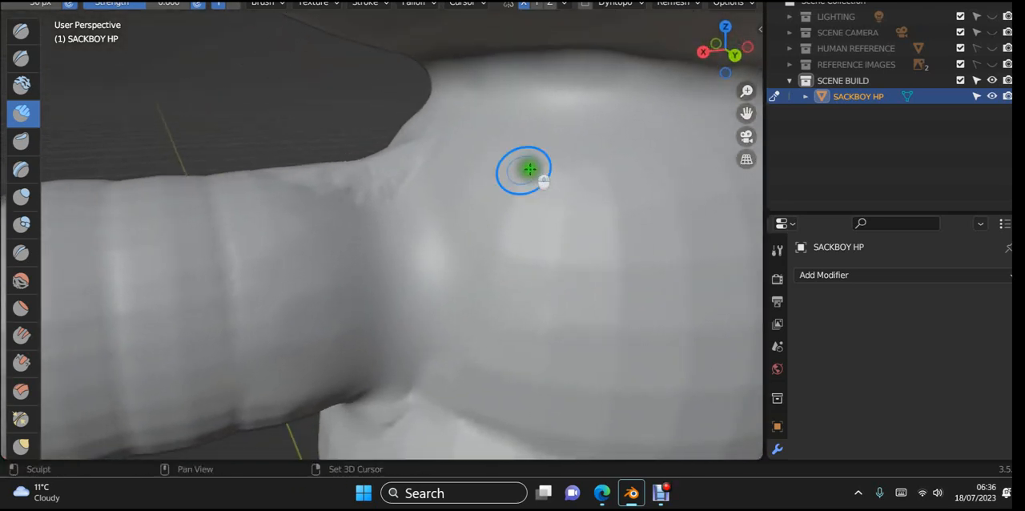
- Smooth the rough clay on top of the shoulder at the back and along the arm's upper edge
mouse_move(383, 178)
mouse_down()
mouse_move(320, 194)
mouse_move(331, 192)
mouse_move(306, 210)
mouse_up()
shift+right_drag(413, 194, 378, 228)
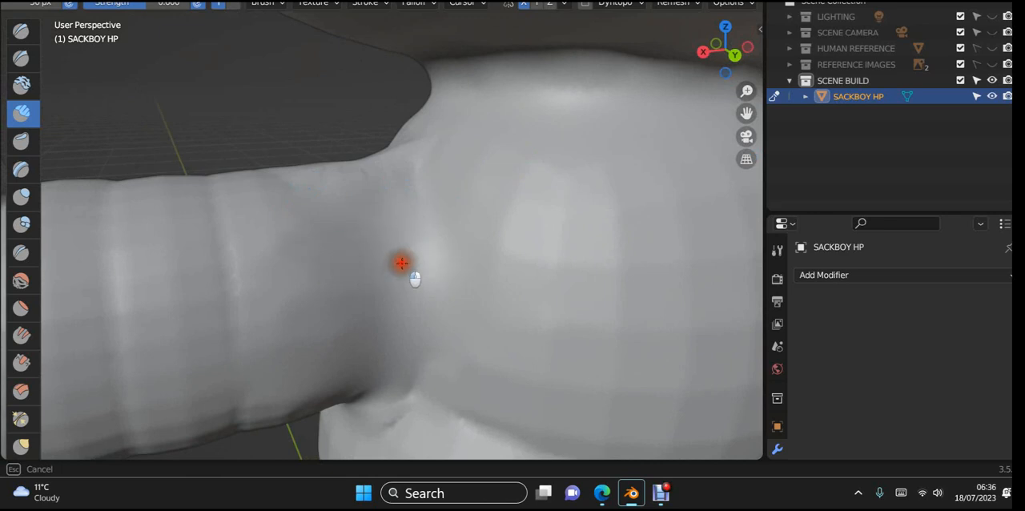
shift+drag(402, 263, 418, 242)
mouse_move(392, 161)
shift+mouse_down()
mouse_move(245, 192)
mouse_move(256, 166)
shift+mouse_up()
shift+drag(352, 157, 158, 173)
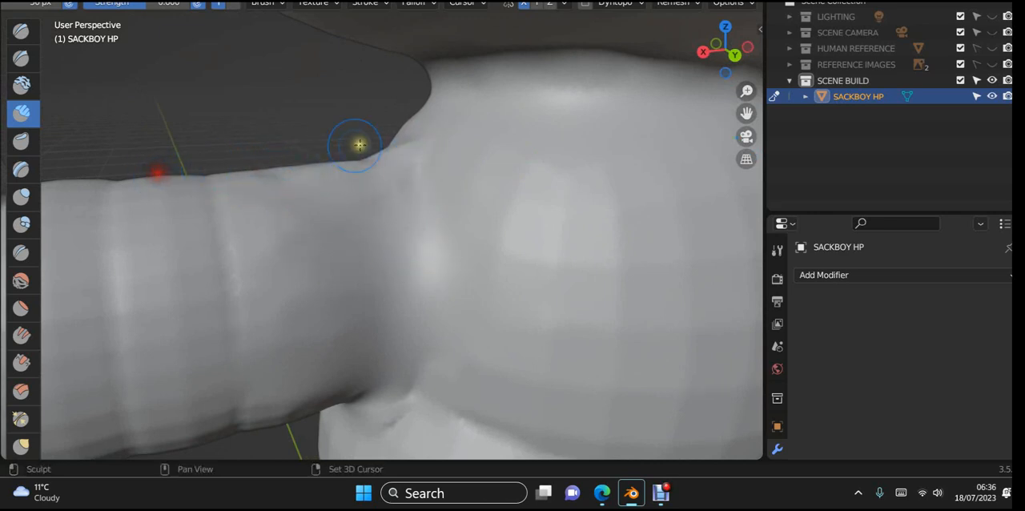
- Smooth the ridges on the back of the upper arm from the shoulder towards the hand
shift+drag(453, 143, 198, 211)
shift+drag(425, 170, 208, 238)
shift+drag(406, 185, 135, 259)
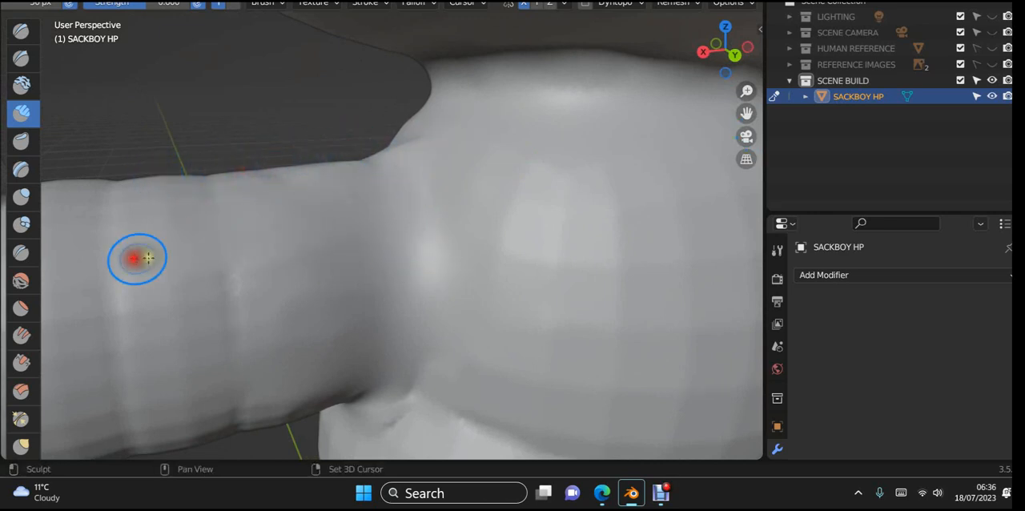
shift+drag(392, 207, 279, 239)
mouse_move(345, 233)
shift+mouse_down()
mouse_move(154, 254)
mouse_move(168, 280)
shift+mouse_up()
shift+drag(438, 230, 272, 284)
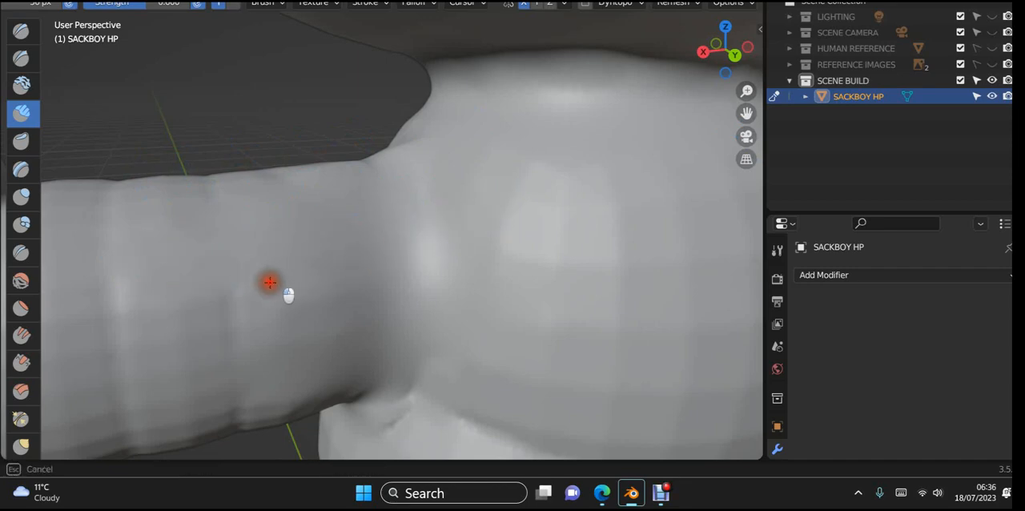
shift+drag(451, 267, 235, 298)
- Smooth the front of the shoulder seam where the arm meets the chest, from its top down towards the armpit
mouse_move(208, 308)
middle_down()
mouse_move(265, 299)
mouse_move(341, 313)
mouse_move(531, 310)
mouse_move(444, 226)
mouse_move(339, 245)
middle_up()
scroll(433, 217, up, 2)
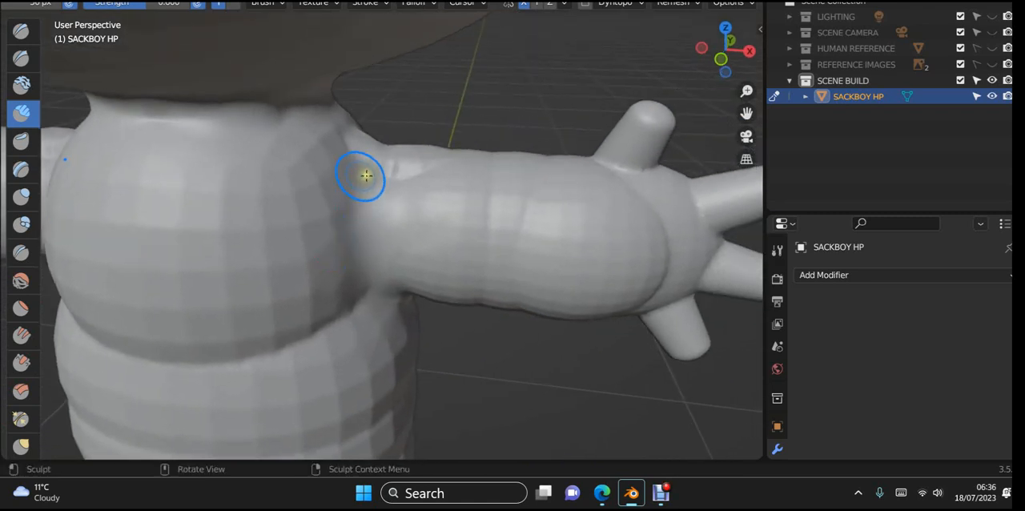
drag(366, 175, 451, 186)
shift+drag(327, 189, 460, 172)
shift+drag(307, 169, 447, 169)
mouse_move(345, 164)
mouse_down()
mouse_move(383, 185)
mouse_move(297, 195)
mouse_up()
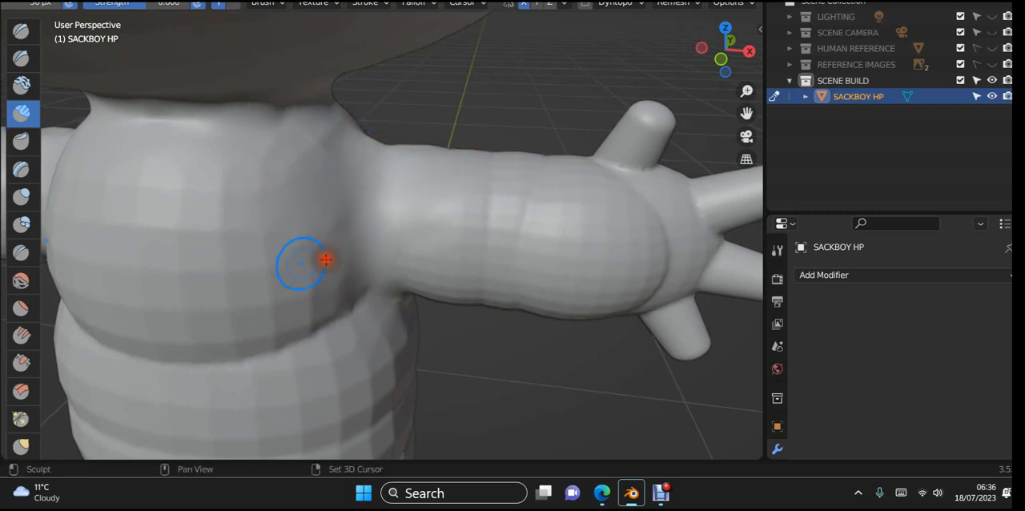
middle_drag(343, 285, 166, 247)
middle_drag(321, 313, 339, 341)
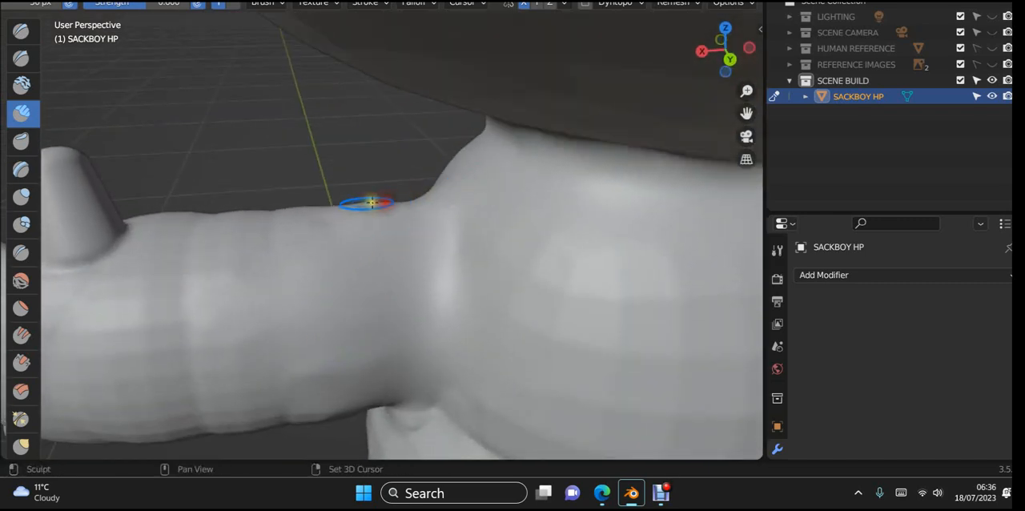
- Smooth the back of the arm-to-torso joint in successive passes from the shoulder top down to the armpit
drag(366, 202, 483, 199)
mouse_move(342, 220)
mouse_down()
mouse_move(419, 221)
mouse_move(451, 256)
mouse_up()
drag(316, 281, 445, 297)
drag(370, 335, 460, 336)
drag(391, 373, 474, 380)
drag(417, 385, 465, 387)
- Smooth the front and sides of the thumb's base so it blends into the top of the hand
scroll(327, 299, down, 5)
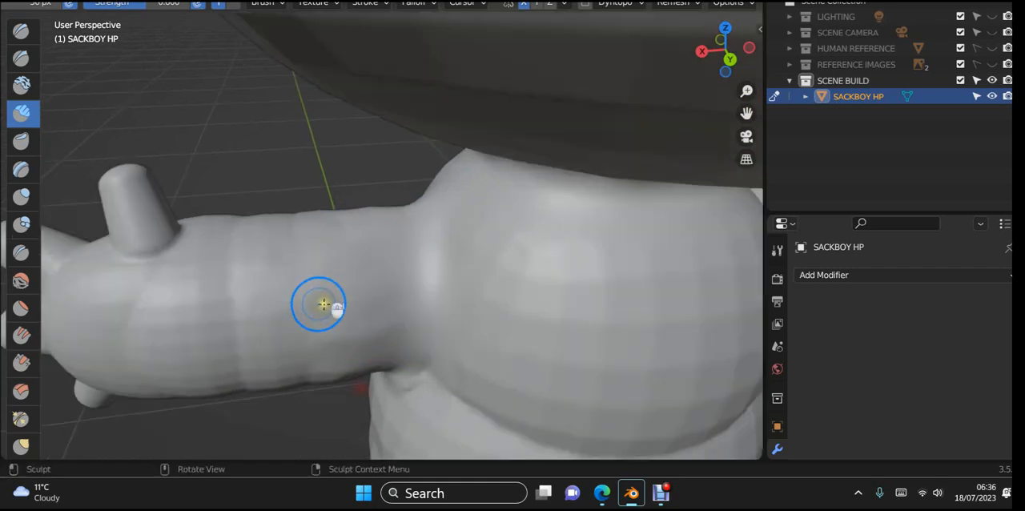
middle_drag(327, 299, 649, 254)
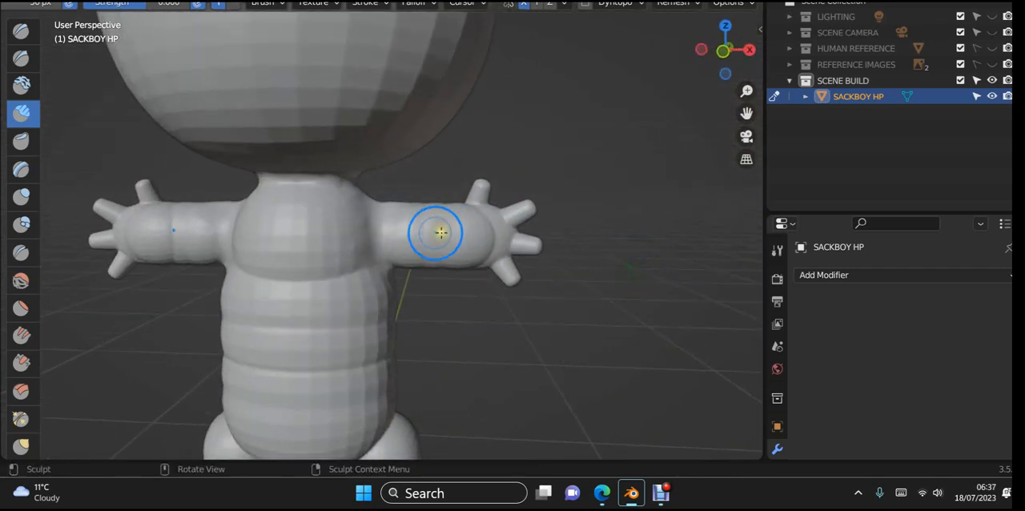
scroll(381, 270, up, 3)
mouse_move(411, 282)
middle_down()
mouse_move(403, 261)
mouse_move(422, 279)
mouse_move(338, 259)
mouse_move(480, 305)
mouse_move(339, 330)
middle_up()
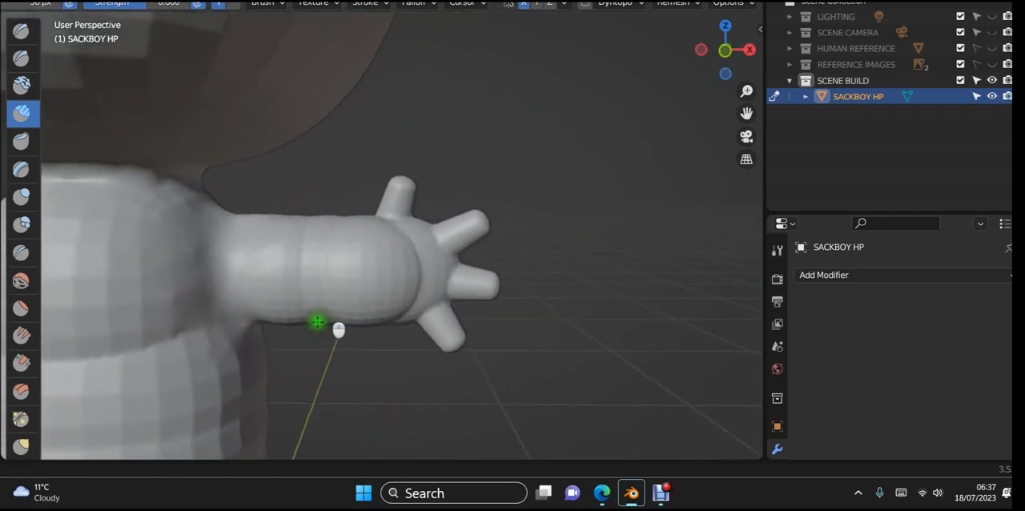
middle_drag(358, 296, 309, 329)
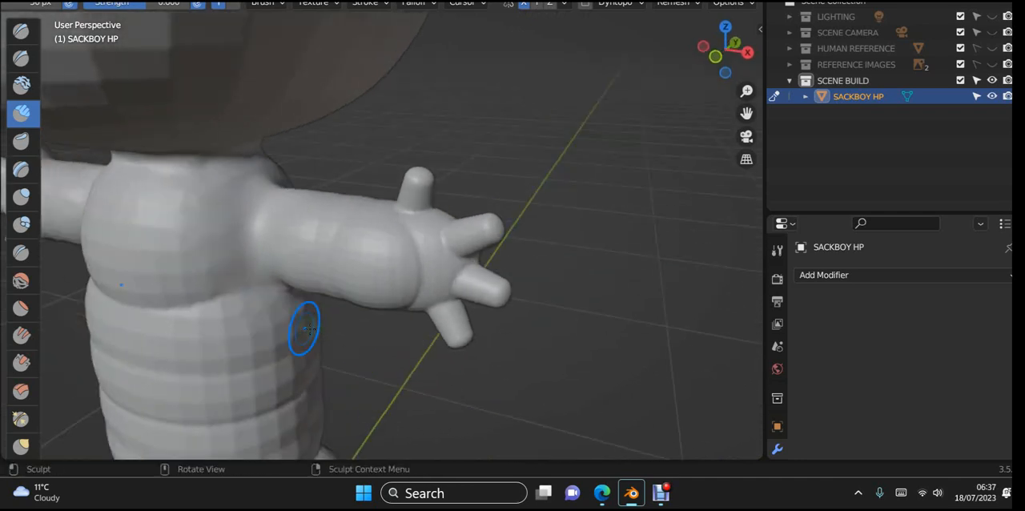
scroll(299, 172, up, 5)
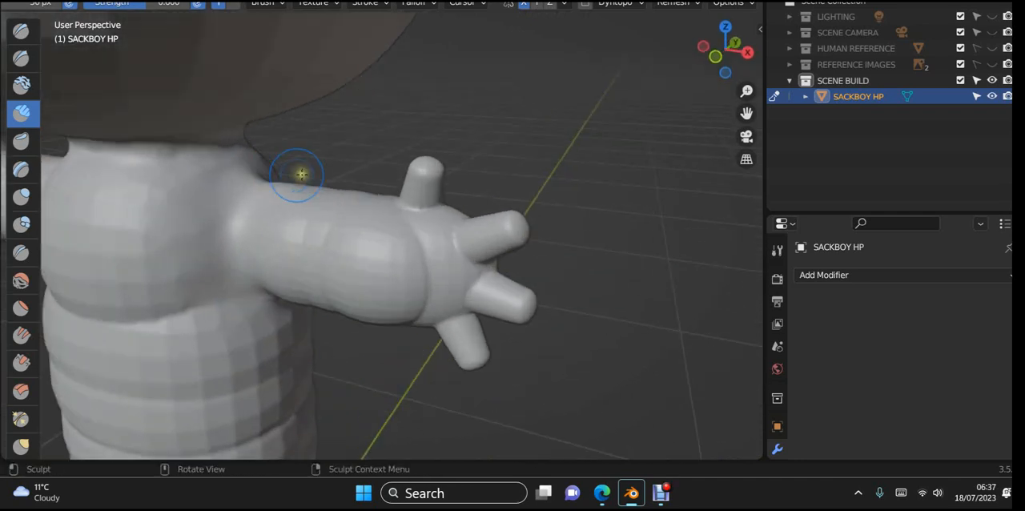
mouse_move(423, 201)
shift+middle_down()
mouse_move(308, 205)
mouse_move(276, 235)
mouse_move(291, 217)
shift+middle_up()
scroll(328, 216, up, 6)
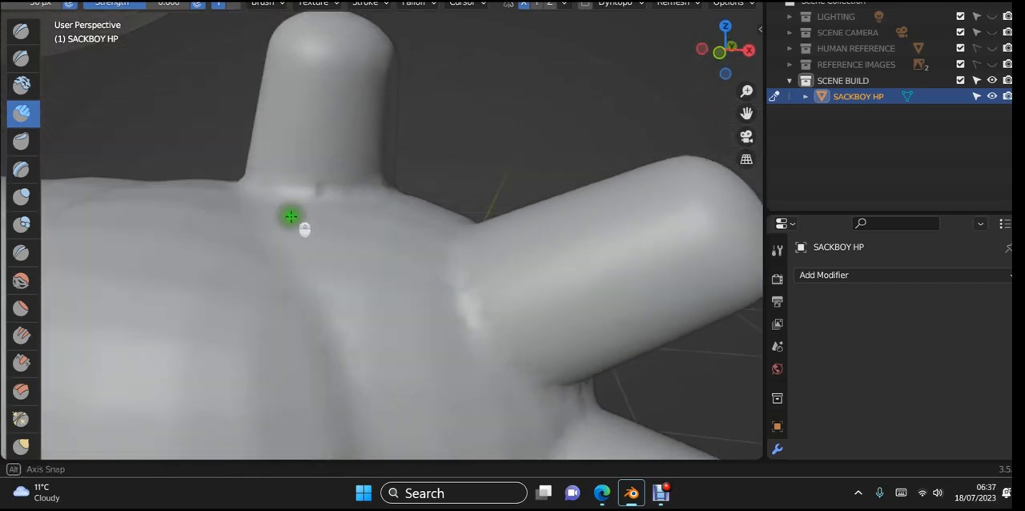
mouse_move(276, 180)
shift+mouse_down()
mouse_move(351, 186)
mouse_move(279, 201)
shift+mouse_up()
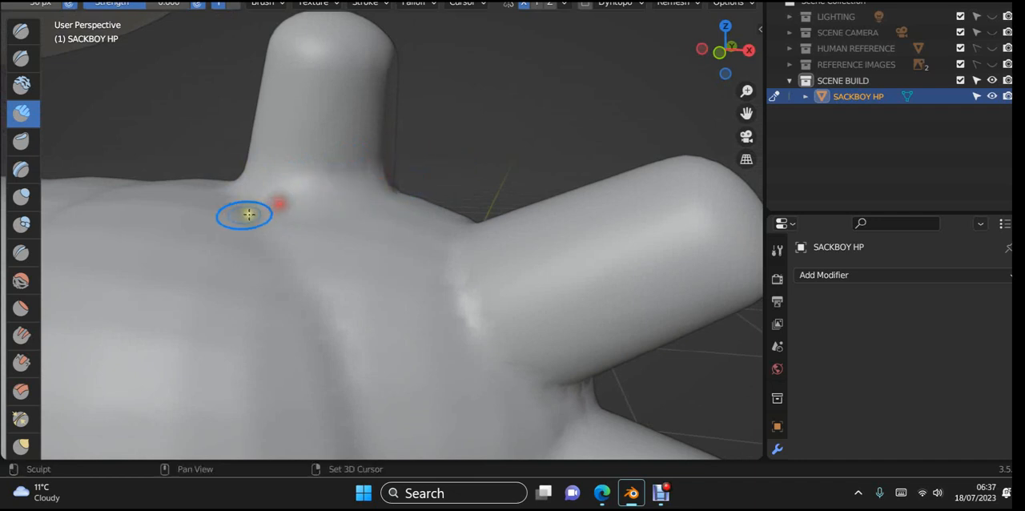
shift+drag(359, 209, 173, 212)
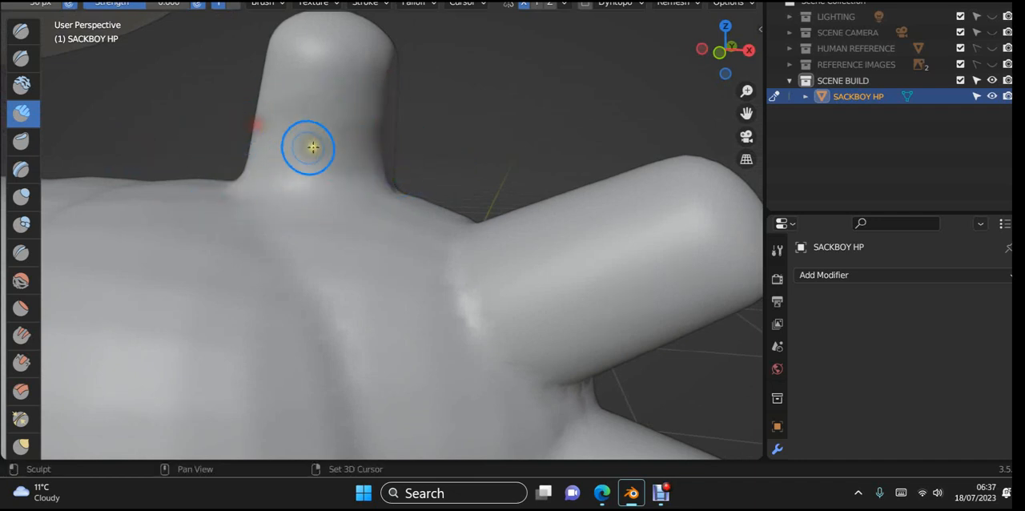
mouse_move(313, 147)
middle_down()
mouse_move(378, 232)
mouse_move(400, 213)
mouse_move(381, 241)
mouse_move(252, 240)
mouse_move(169, 225)
mouse_move(152, 210)
middle_up()
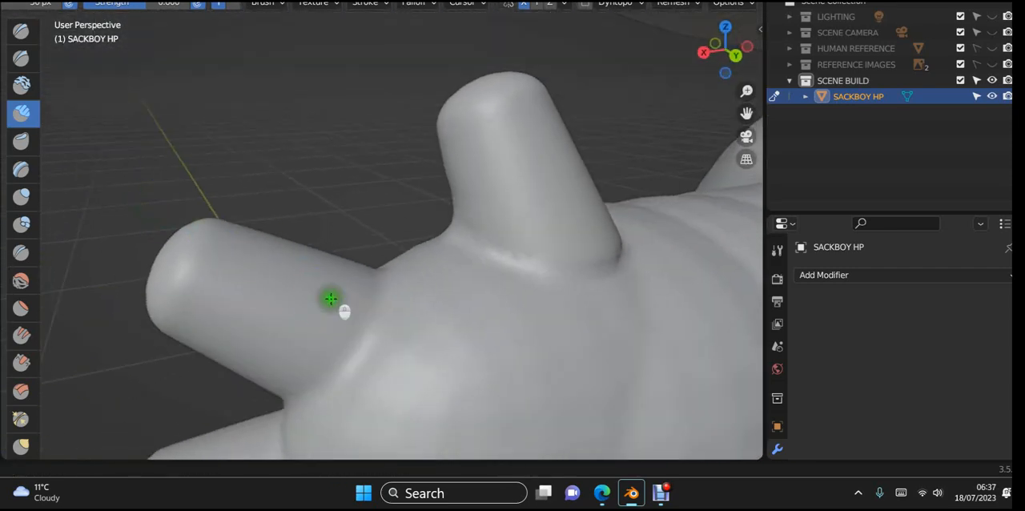
- Smooth the bases of the thumb and the uppermost finger on the back of the hand
mouse_move(331, 299)
middle_down()
mouse_move(251, 262)
mouse_move(271, 271)
middle_up()
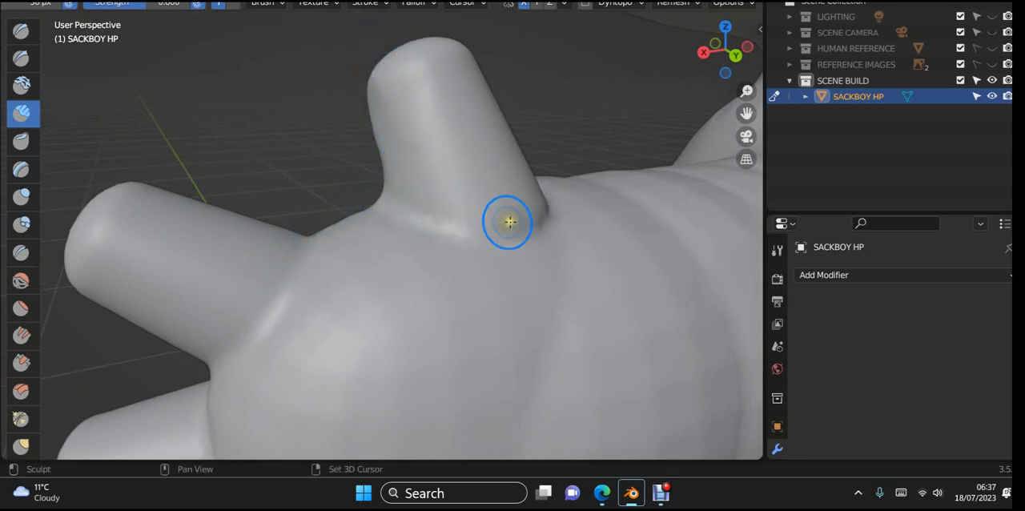
mouse_move(574, 209)
mouse_down()
mouse_move(474, 243)
mouse_move(346, 232)
mouse_up()
mouse_move(290, 268)
mouse_down()
mouse_move(328, 258)
mouse_move(206, 363)
mouse_up()
mouse_move(206, 363)
middle_down()
mouse_move(277, 380)
mouse_move(428, 334)
mouse_move(392, 315)
mouse_move(448, 300)
mouse_move(484, 260)
middle_up()
- Smooth the area between the uppermost and middle fingers and around both of their bases
mouse_move(481, 245)
mouse_down()
mouse_move(407, 248)
mouse_move(428, 262)
mouse_up()
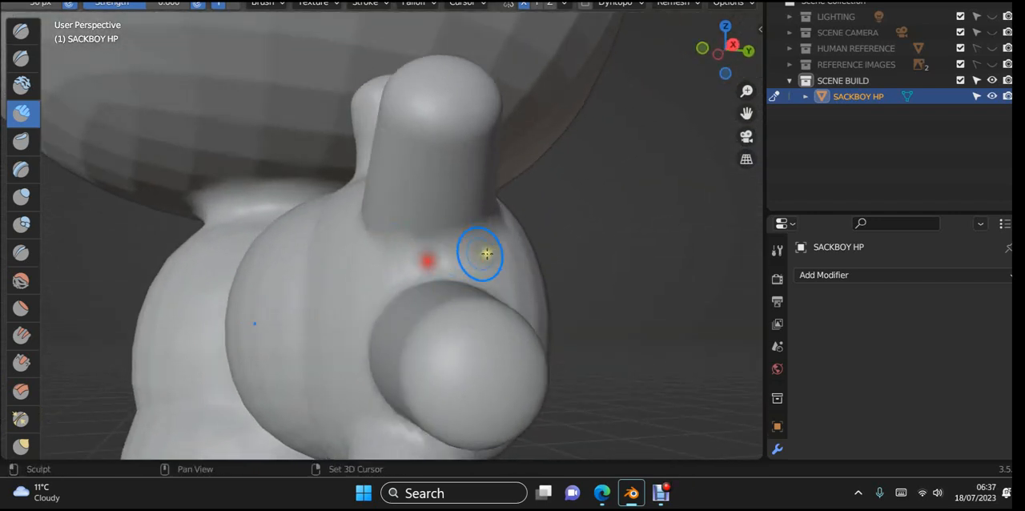
mouse_move(259, 270)
middle_down()
mouse_move(355, 264)
mouse_move(298, 243)
middle_up()
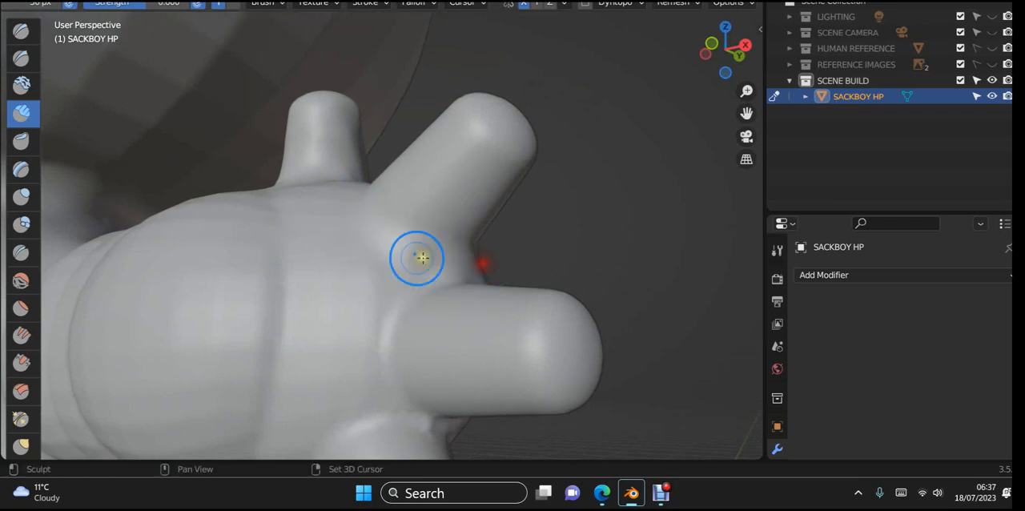
mouse_move(352, 330)
middle_down()
mouse_move(339, 354)
mouse_move(419, 380)
mouse_move(442, 419)
mouse_move(434, 429)
middle_up()
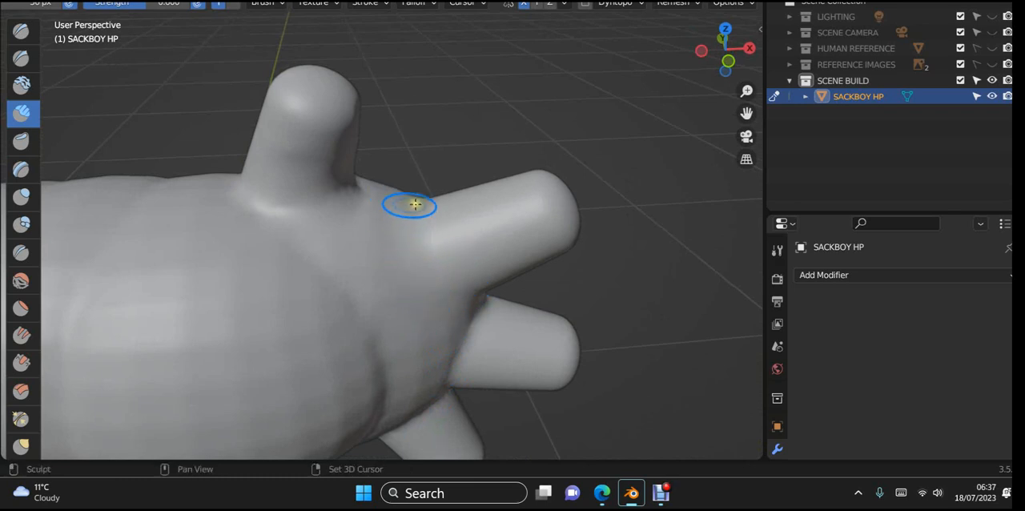
mouse_move(409, 263)
middle_down()
mouse_move(454, 359)
mouse_move(410, 313)
mouse_move(335, 343)
middle_up()
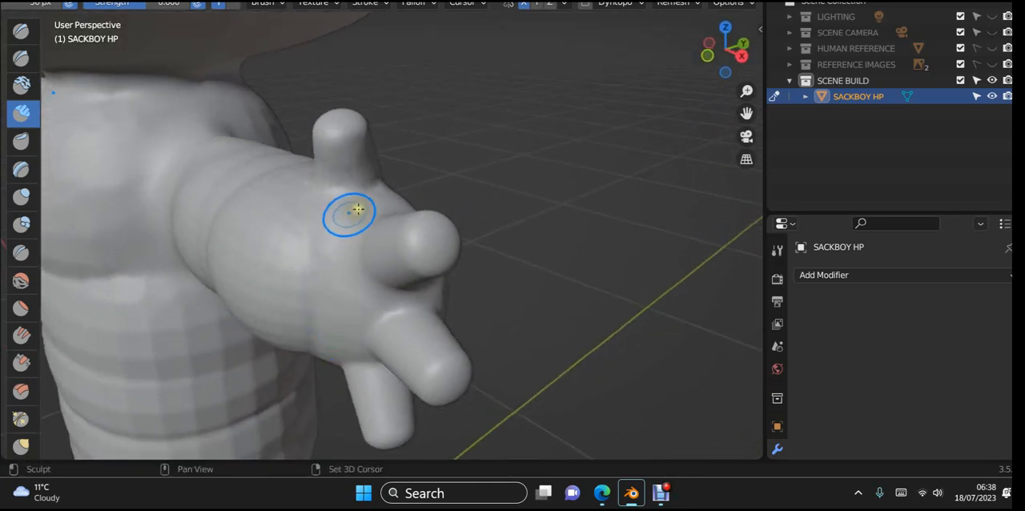
- Smooth the bases of the middle and lowest fingers on the palm, fingertip and back sides of the hand
mouse_move(353, 210)
middle_down()
mouse_move(362, 297)
mouse_move(451, 321)
mouse_move(391, 316)
mouse_move(391, 366)
middle_up()
scroll(361, 298, up, 4)
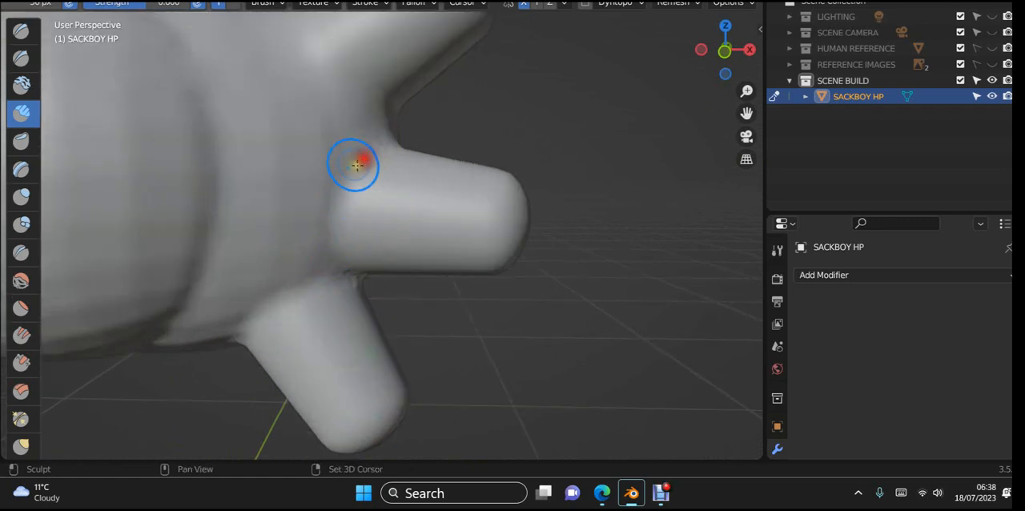
middle_drag(349, 289, 217, 248)
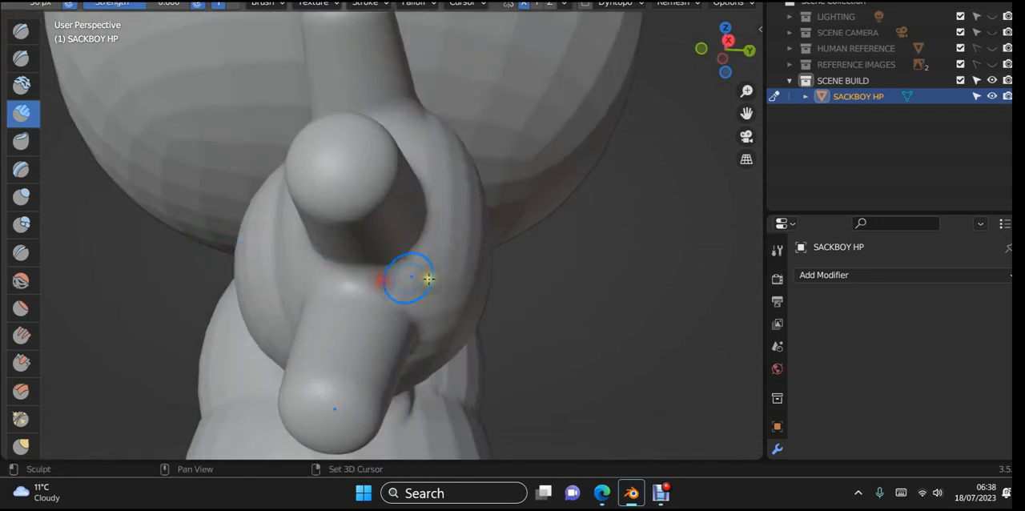
mouse_move(446, 275)
middle_down()
mouse_move(403, 316)
mouse_move(358, 283)
middle_up()
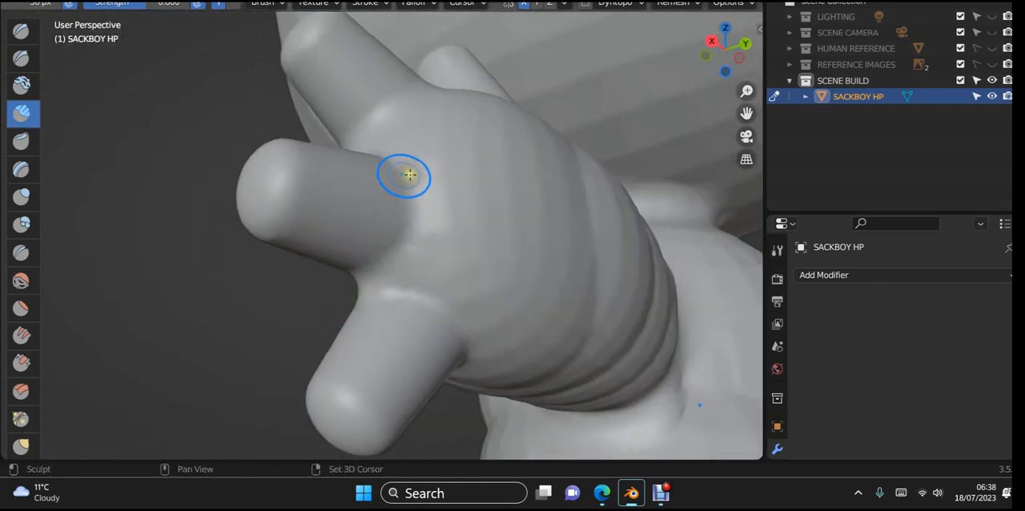
mouse_move(407, 245)
middle_down()
mouse_move(384, 270)
mouse_move(423, 288)
mouse_move(379, 357)
middle_up()
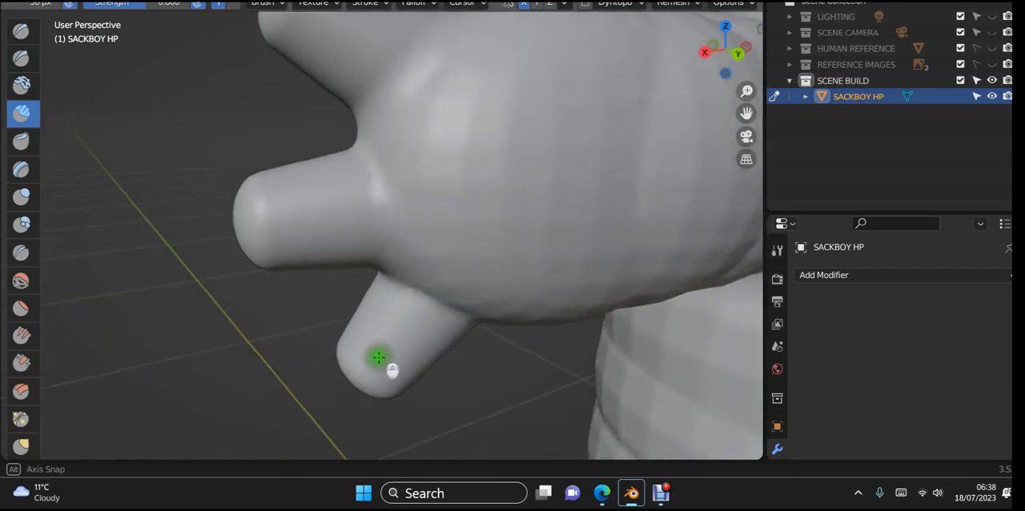
mouse_move(385, 173)
middle_down()
mouse_move(401, 240)
mouse_move(433, 259)
mouse_move(648, 216)
mouse_move(94, 293)
mouse_move(496, 276)
mouse_move(374, 259)
mouse_move(390, 409)
mouse_move(355, 411)
mouse_move(328, 384)
mouse_move(380, 417)
mouse_move(403, 409)
mouse_move(358, 358)
mouse_move(328, 305)
mouse_move(325, 257)
mouse_move(310, 243)
middle_up()
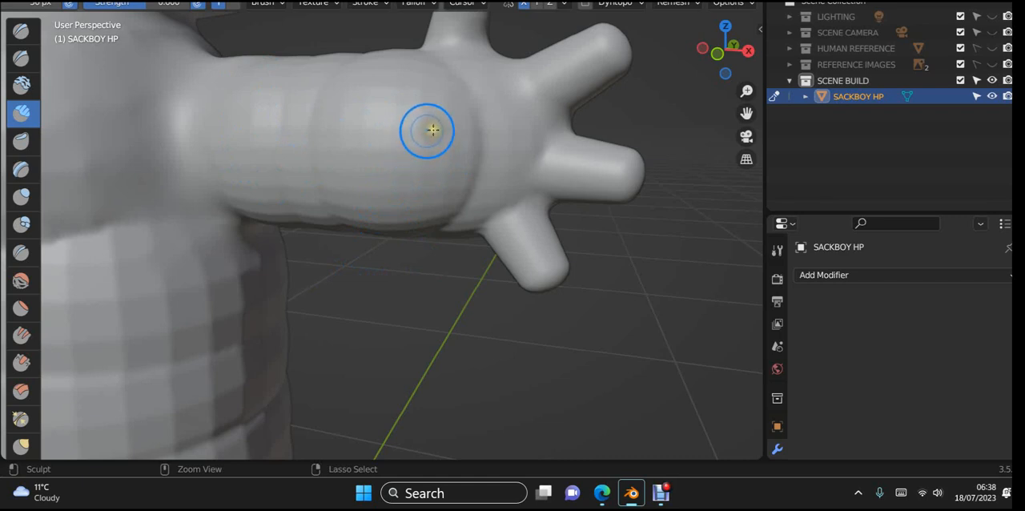
- Carve a rounded hollow into the palm with subtractive Clay Strips strokes
mouse_move(411, 154)
mouse_down()
mouse_move(463, 152)
mouse_move(456, 168)
mouse_move(483, 133)
mouse_up()
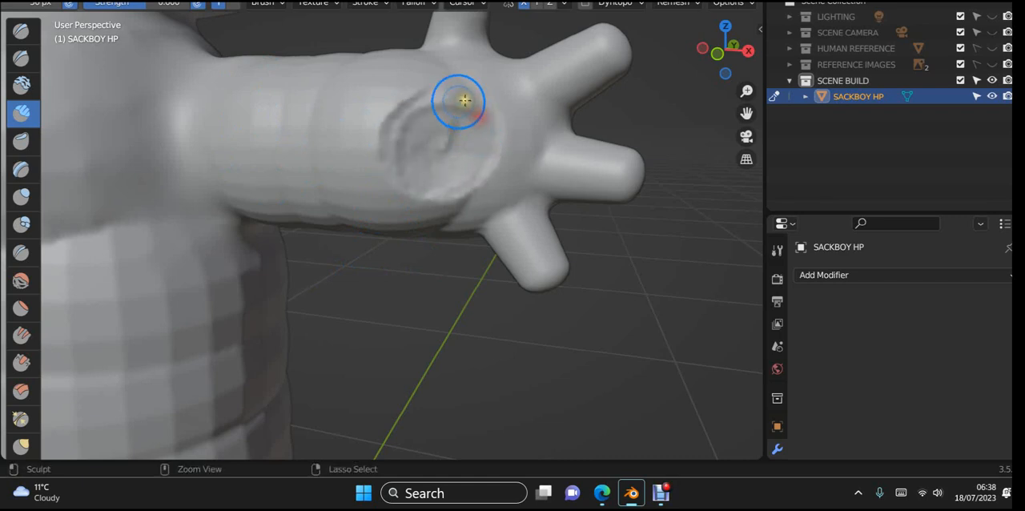
drag(421, 94, 404, 105)
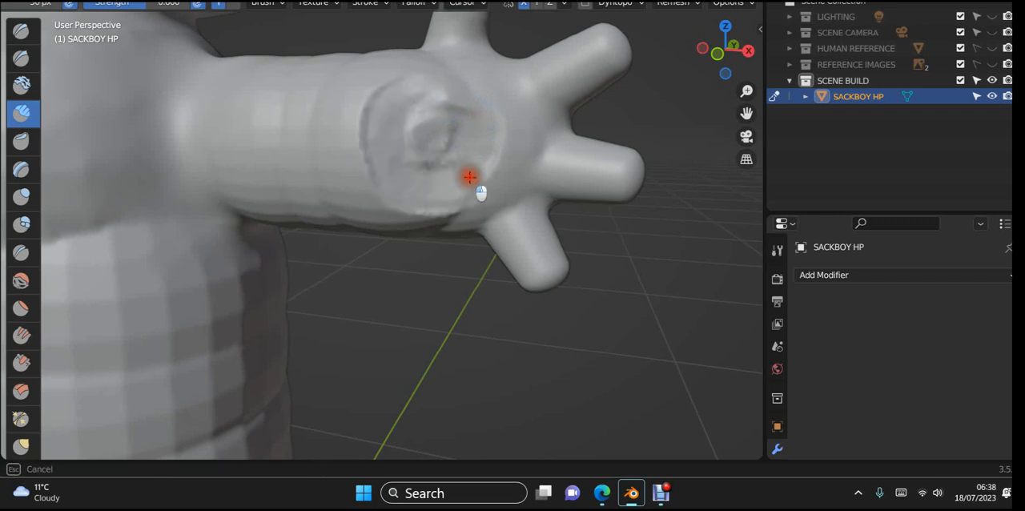
drag(470, 177, 482, 134)
mouse_move(472, 257)
middle_down()
mouse_move(499, 300)
mouse_move(424, 323)
mouse_move(385, 323)
mouse_move(367, 301)
mouse_move(394, 155)
mouse_move(521, 238)
mouse_move(552, 305)
mouse_move(544, 344)
mouse_move(522, 248)
middle_up()
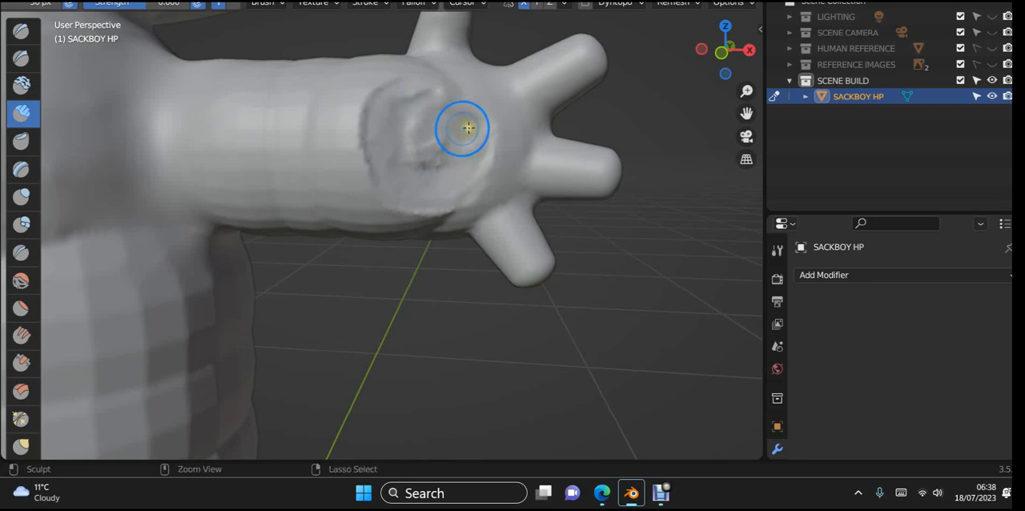
- Deepen the palm hollow with more subtractive Clay Strips strokes, undoing the last stroke across its wrist side
mouse_move(490, 125)
mouse_down()
mouse_move(435, 123)
mouse_move(412, 134)
mouse_up()
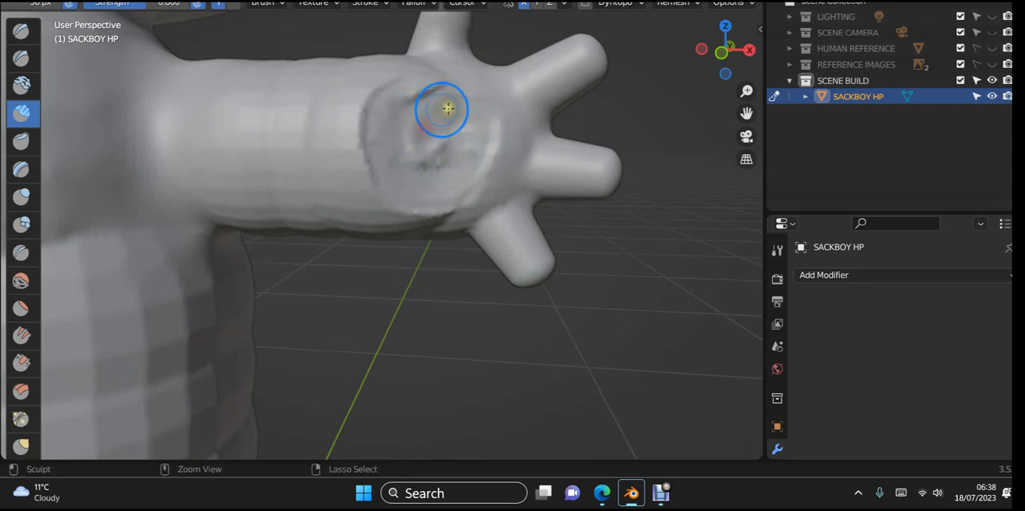
drag(446, 108, 365, 169)
mouse_move(438, 140)
mouse_down()
mouse_move(449, 163)
mouse_move(423, 176)
mouse_move(461, 201)
mouse_up()
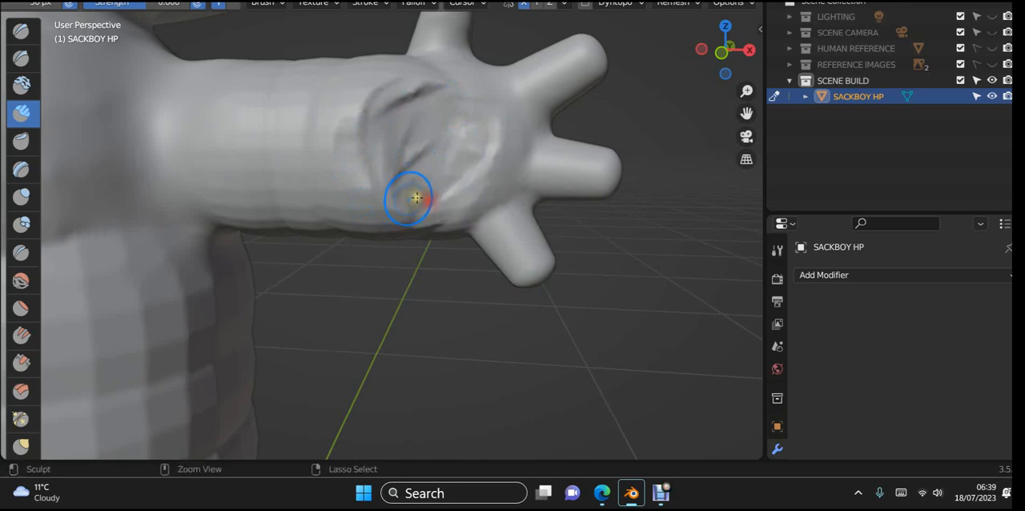
mouse_move(414, 197)
middle_down()
mouse_move(470, 268)
mouse_move(473, 385)
mouse_move(472, 300)
middle_up()
middle_drag(450, 268, 445, 231)
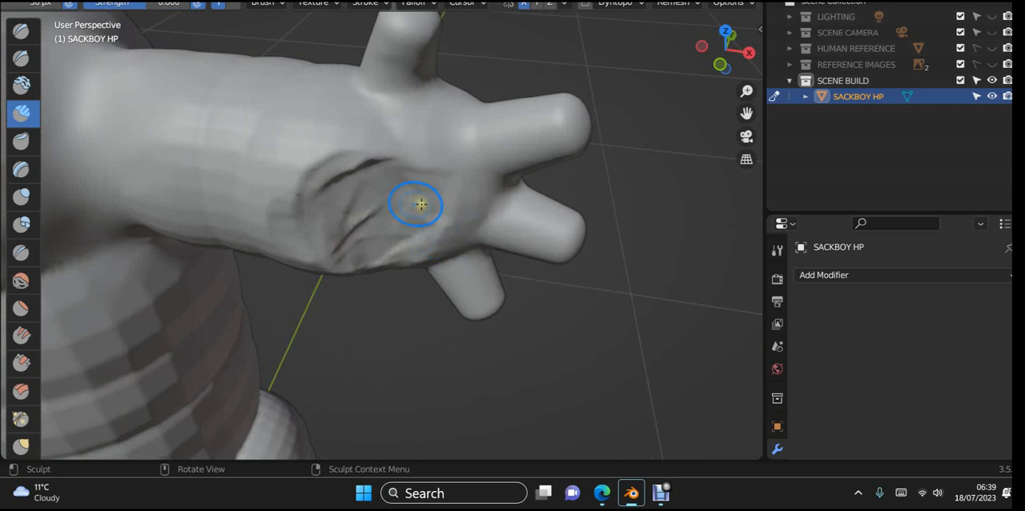
drag(396, 162, 277, 205)
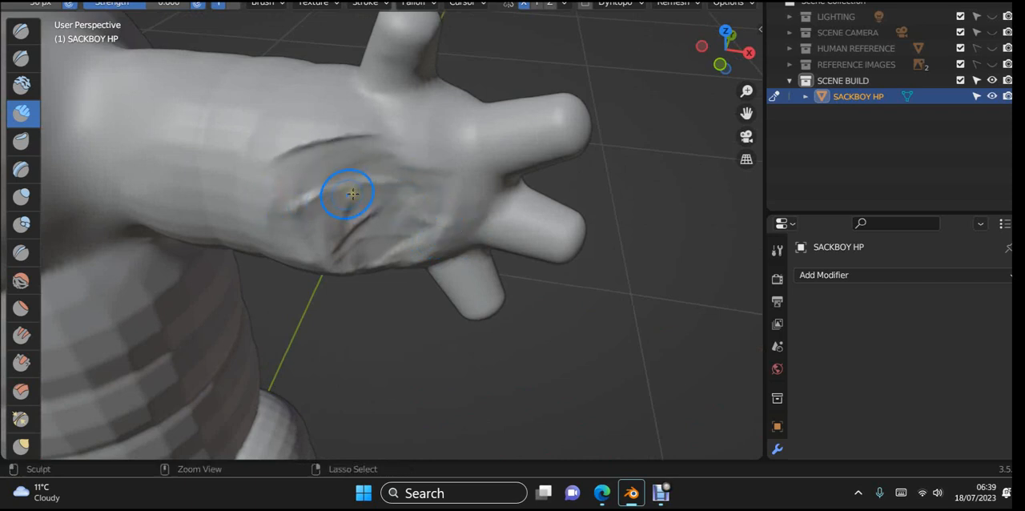
key(ctrl+z)
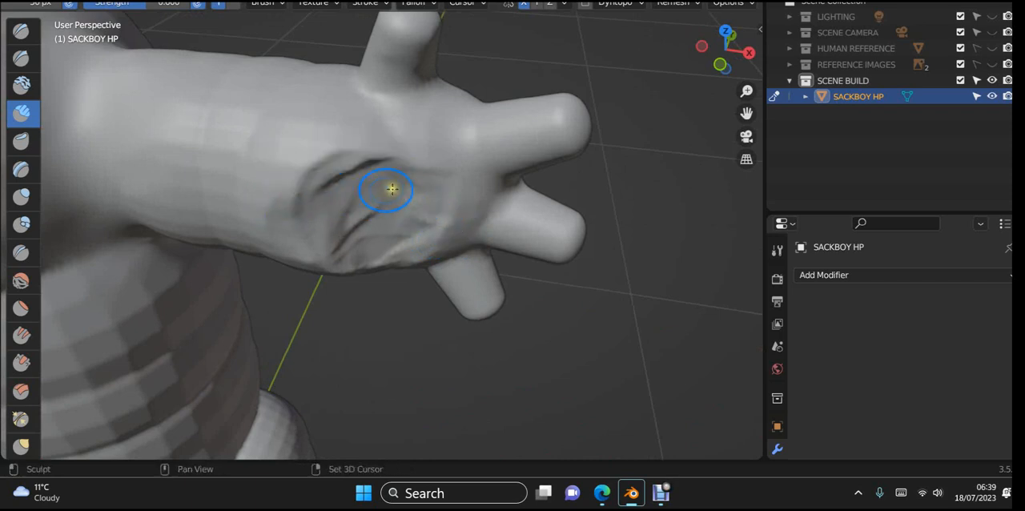
- Smooth the creases in the wrist side and lower edge of the palm hollow
mouse_move(392, 188)
mouse_down()
mouse_move(407, 161)
mouse_move(339, 176)
mouse_move(314, 209)
mouse_move(314, 261)
mouse_up()
drag(323, 185, 352, 275)
drag(358, 197, 360, 256)
drag(373, 213, 367, 283)
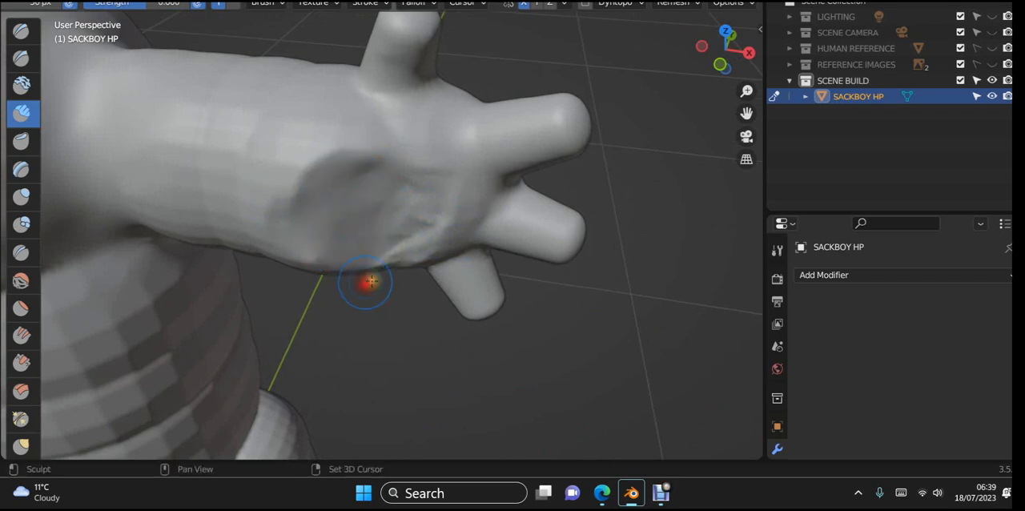
- Smooth the remaining roughness below the fingers and blend the hollow's rim into the wrist
mouse_move(468, 197)
mouse_down()
mouse_move(433, 239)
mouse_move(462, 265)
mouse_move(330, 252)
mouse_move(305, 265)
mouse_move(417, 229)
mouse_move(380, 158)
mouse_move(393, 181)
mouse_up()
drag(305, 186, 271, 200)
drag(440, 194, 290, 165)
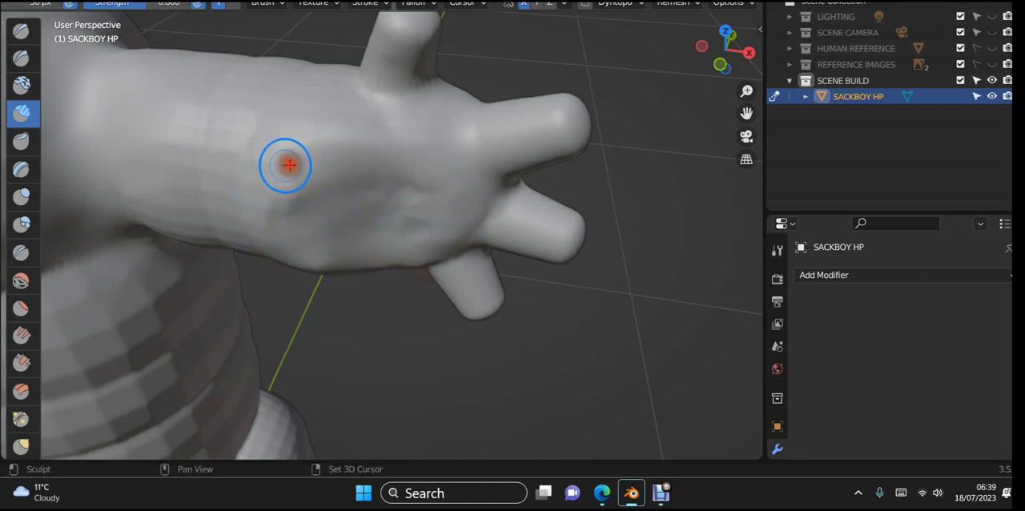
drag(427, 183, 253, 187)
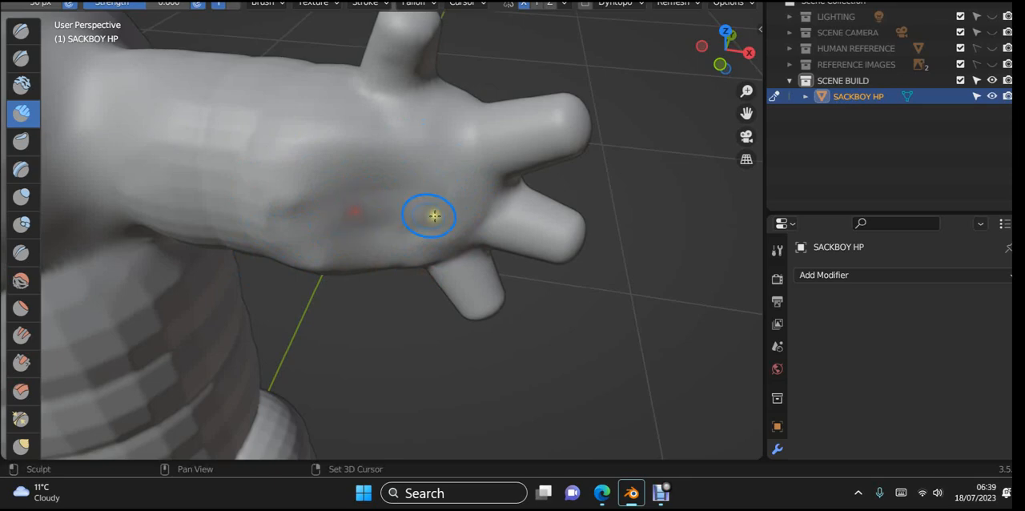
- Smooth the palm hollow's wrist side and the adjoining outer edge of the hand and wrist
drag(324, 159, 208, 266)
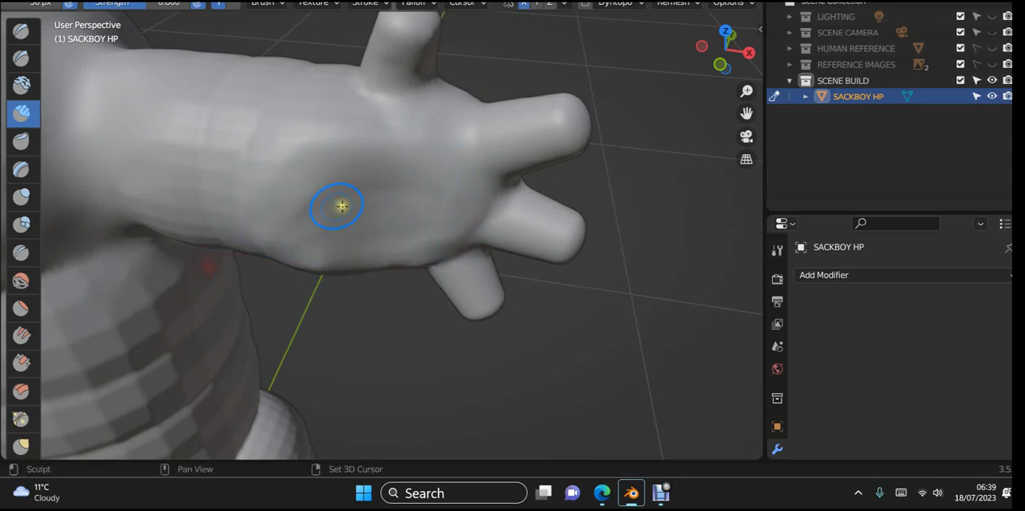
mouse_move(295, 252)
middle_down()
mouse_move(309, 291)
mouse_move(197, 224)
mouse_move(225, 107)
mouse_move(299, 36)
mouse_move(355, 81)
mouse_move(394, 137)
mouse_move(386, 189)
middle_up()
mouse_move(373, 168)
mouse_down()
mouse_move(298, 275)
mouse_move(345, 280)
mouse_up()
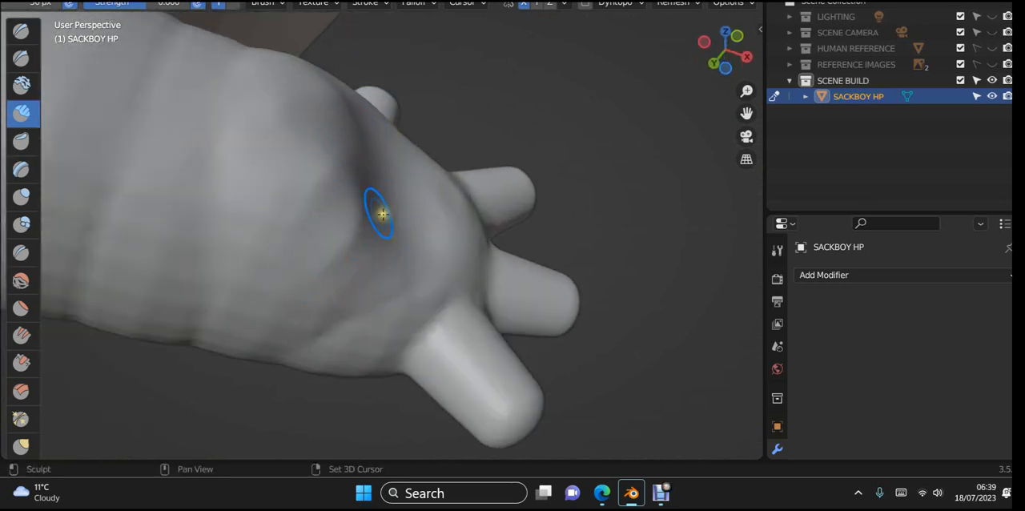
mouse_move(382, 214)
mouse_down()
mouse_move(331, 221)
mouse_move(265, 208)
mouse_move(265, 176)
mouse_move(343, 165)
mouse_move(330, 186)
mouse_up()
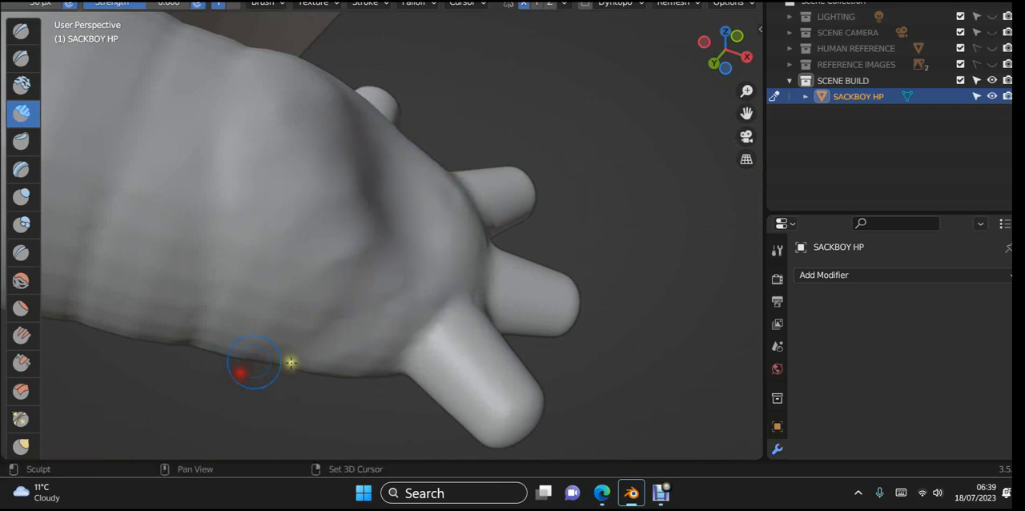
middle_drag(253, 364, 153, 323)
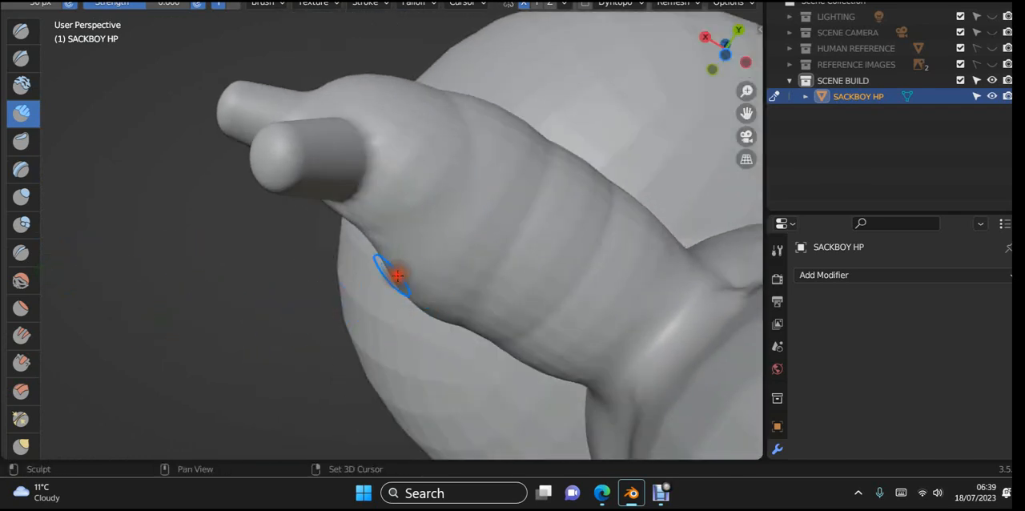
- Smooth the ring creases across the underside and back of the wrist and forearm
middle_drag(397, 276, 362, 46)
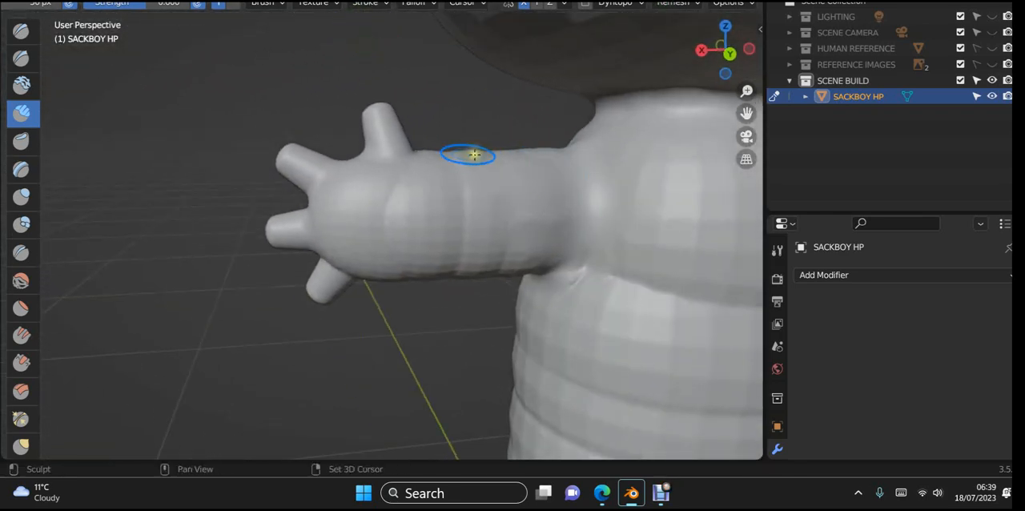
drag(475, 154, 474, 302)
drag(511, 150, 538, 234)
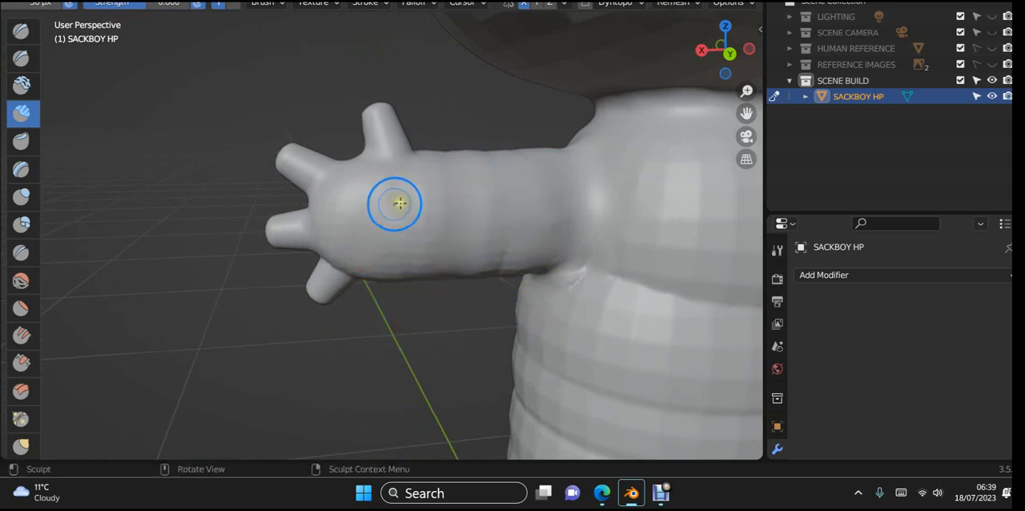
- Build up volume on the back of the hand behind the finger bases with Clay Strips strokes
middle_drag(399, 202, 390, 73)
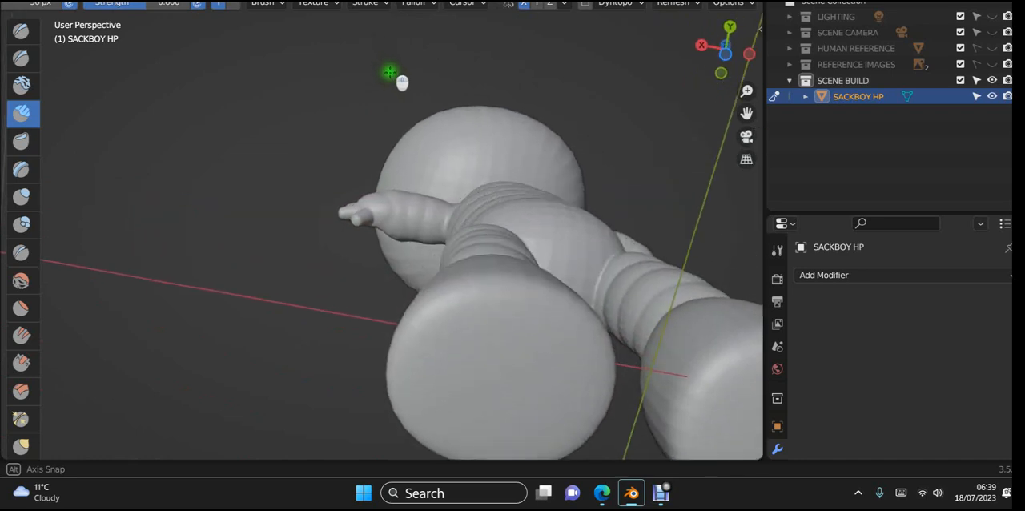
scroll(390, 73, up, 6)
mouse_move(481, 206)
middle_down()
mouse_move(500, 194)
mouse_move(501, 176)
middle_up()
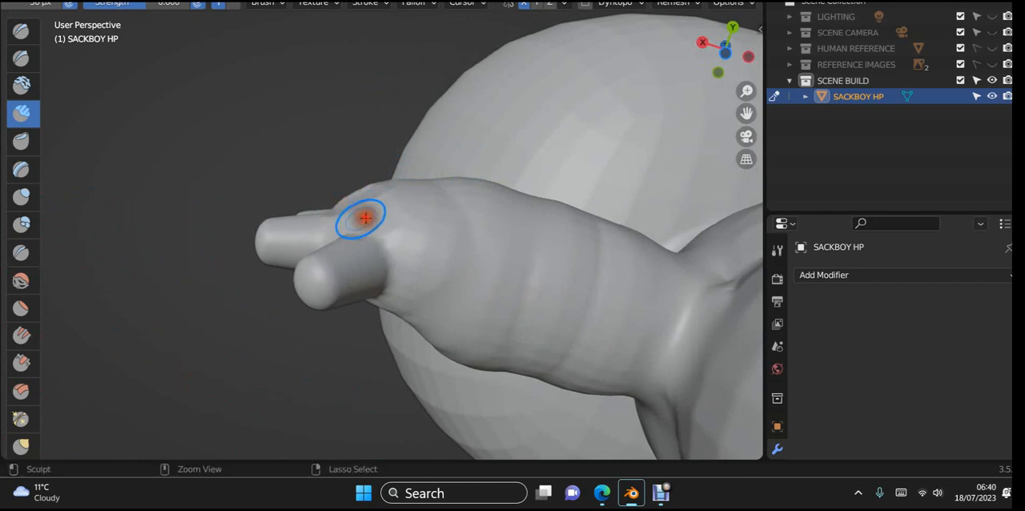
mouse_move(370, 225)
middle_down()
mouse_move(442, 247)
mouse_move(449, 343)
mouse_move(435, 333)
middle_up()
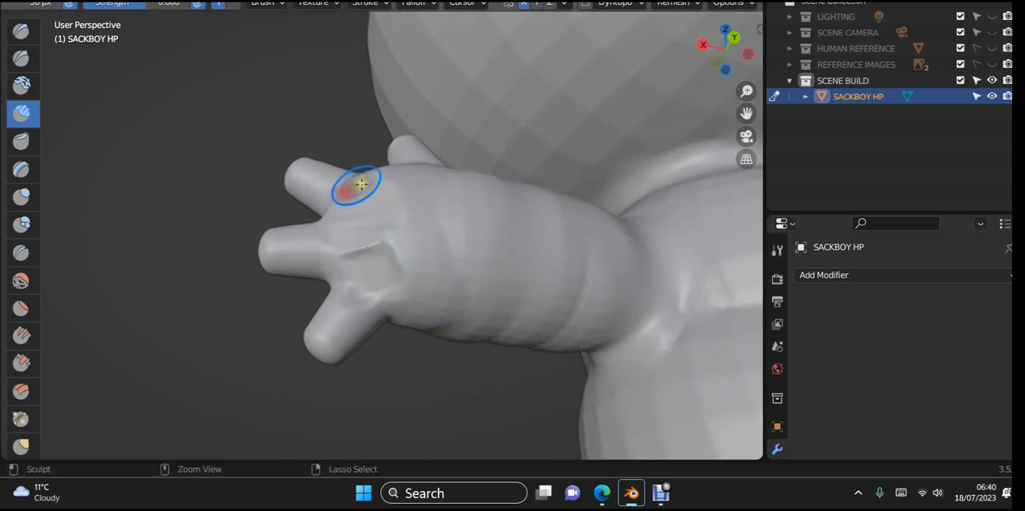
middle_drag(374, 187, 399, 188)
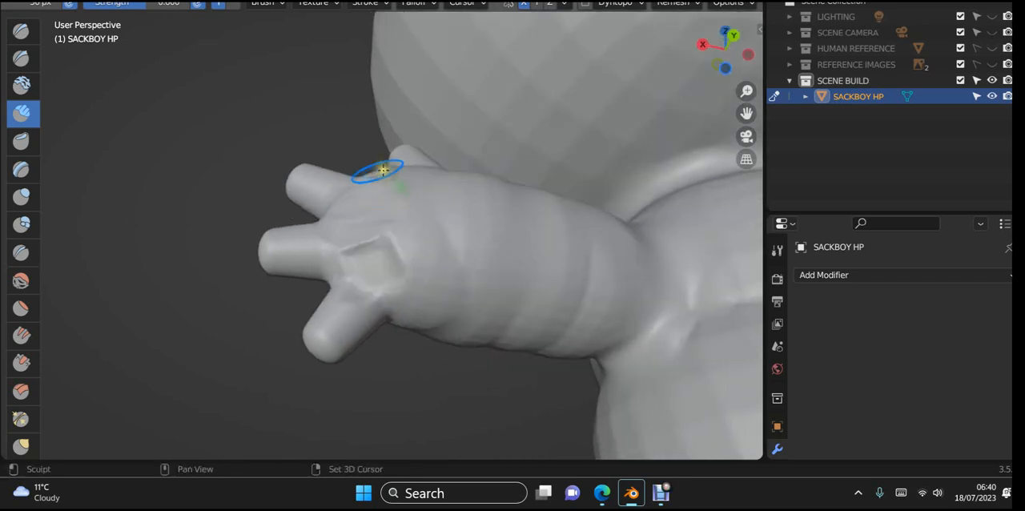
- Smooth the raised clay patch behind the fingers into the back of the hand
mouse_move(364, 290)
shift+mouse_down()
mouse_move(403, 236)
mouse_move(358, 321)
shift+mouse_up()
shift+drag(360, 255, 313, 259)
middle_drag(350, 226, 376, 297)
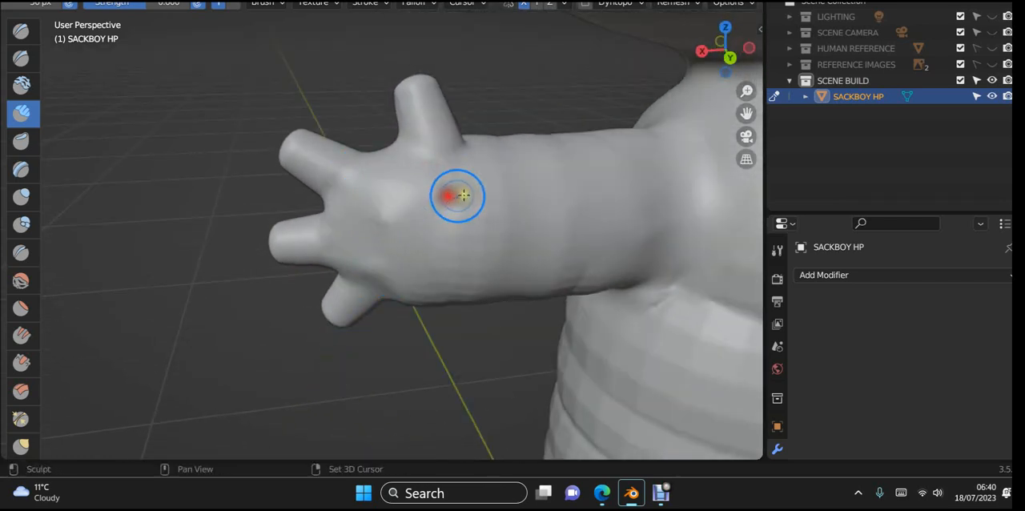
- Smooth the rest of the back of the hand, blending it into the wrist and the finger bases
drag(444, 239, 431, 270)
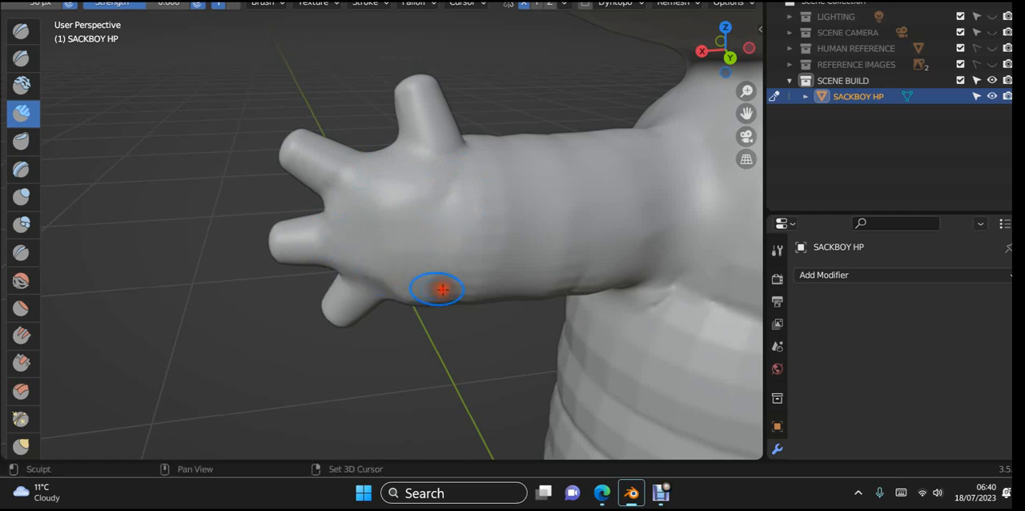
mouse_move(369, 257)
middle_down()
mouse_move(452, 247)
mouse_move(478, 233)
mouse_move(448, 244)
middle_up()
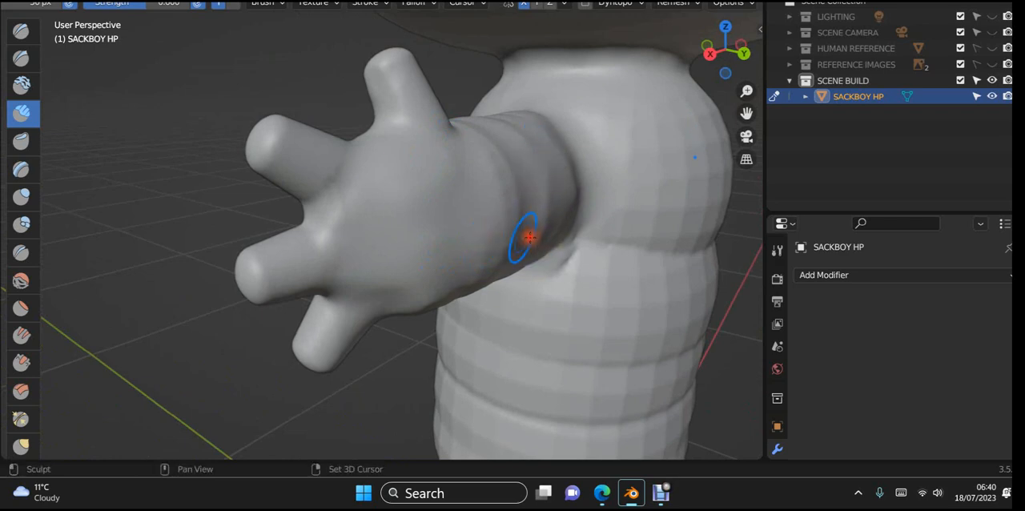
mouse_move(394, 229)
middle_down()
mouse_move(623, 218)
mouse_move(251, 206)
mouse_move(377, 156)
mouse_move(433, 165)
mouse_move(390, 153)
middle_up()
shift+drag(308, 215, 277, 246)
shift+middle_drag(246, 274, 306, 72)
- Smooth the front hip seam to blend the top of the leg into the lower torso
shift+middle_drag(419, 222, 358, 151)
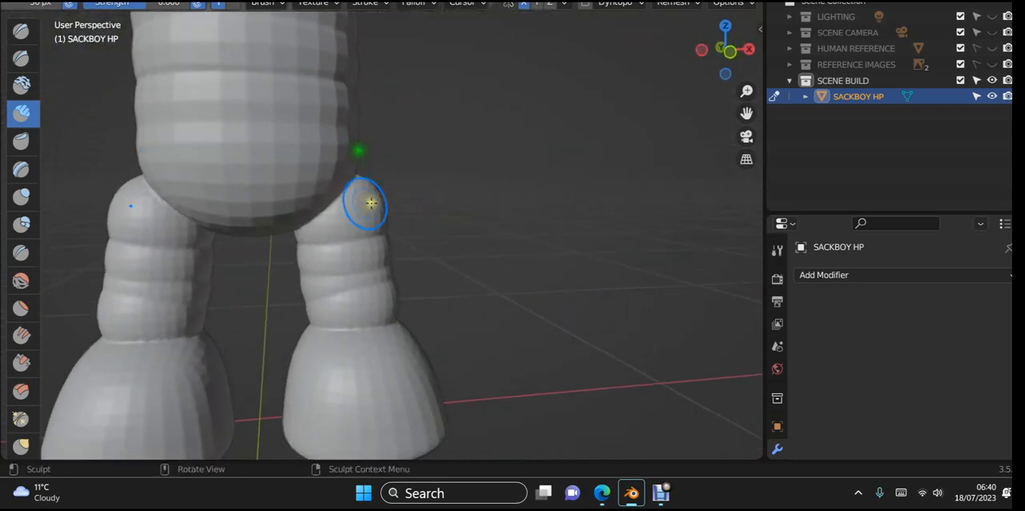
middle_drag(371, 203, 310, 211)
scroll(310, 211, up, 3)
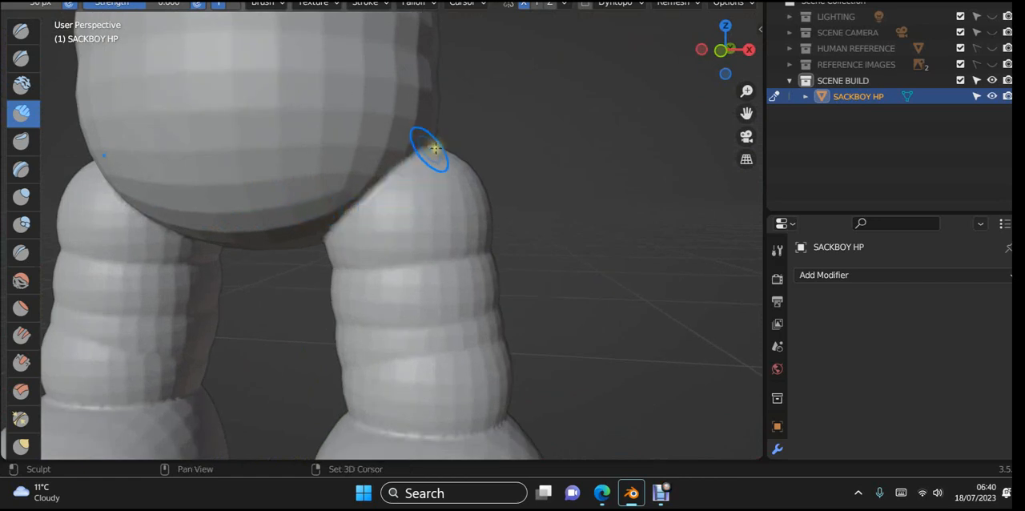
shift+drag(429, 149, 300, 253)
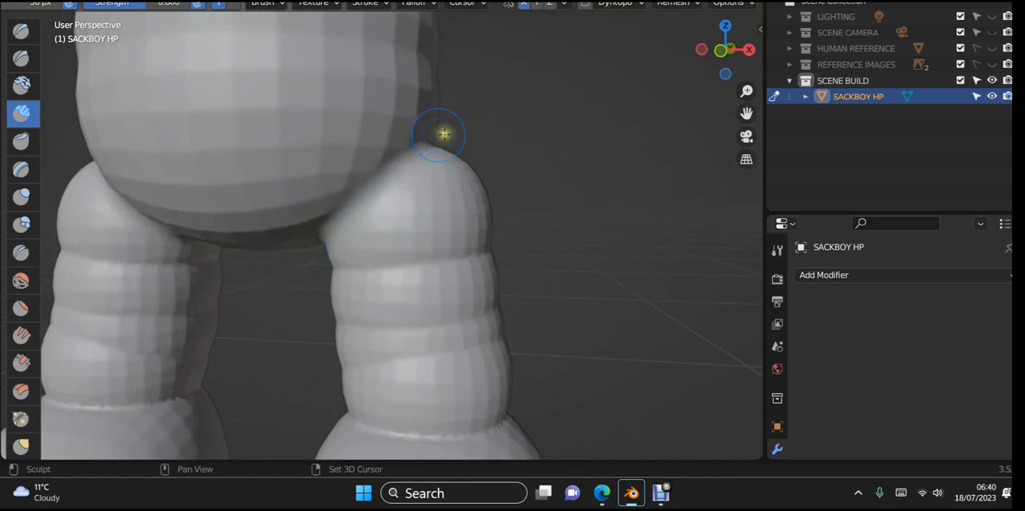
shift+drag(437, 140, 260, 274)
shift+drag(352, 228, 268, 298)
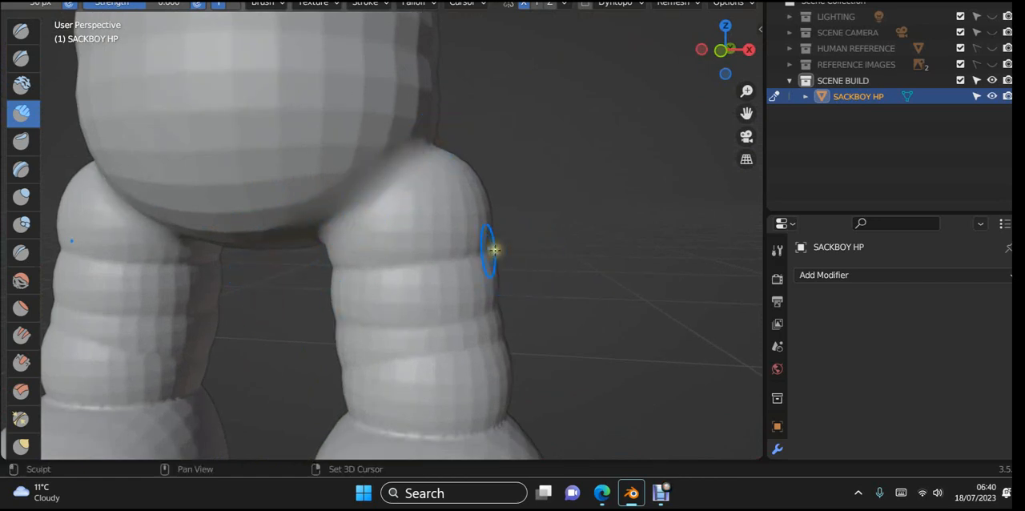
- Smooth the faceting and ring creases across the front of the leg
shift+drag(492, 253, 329, 281)
shift+drag(448, 273, 247, 309)
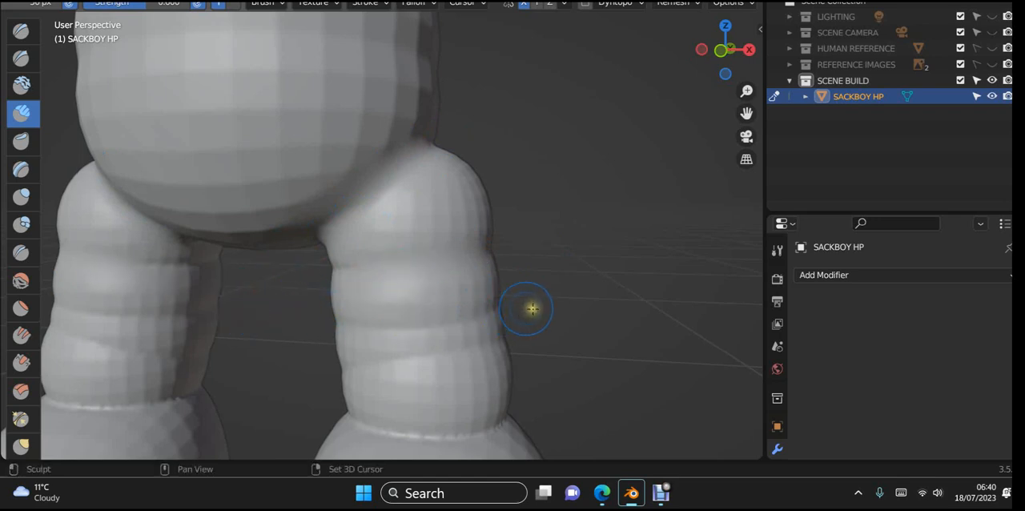
shift+drag(526, 310, 434, 324)
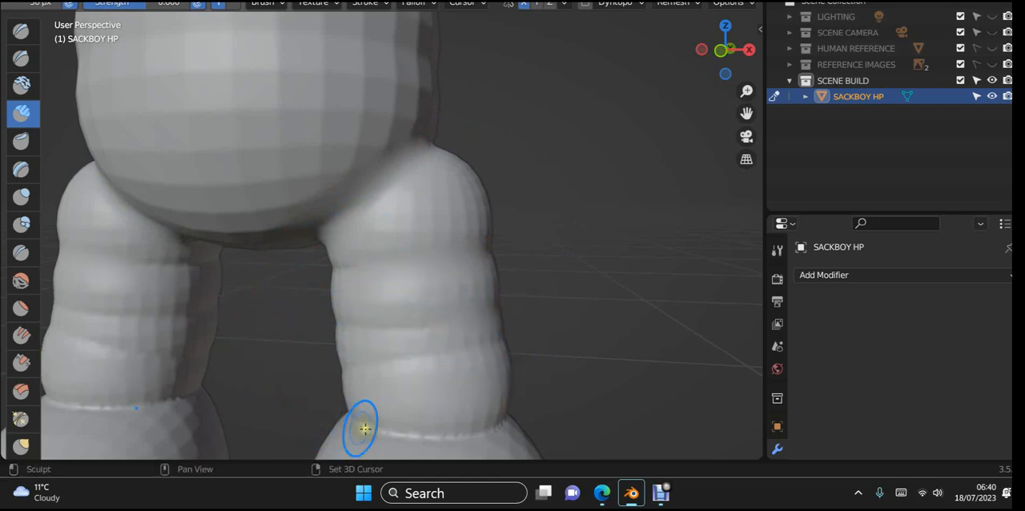
- Smooth the ankle seam between leg and foot from the front around the outer side, including the lower-leg creases
shift+middle_drag(364, 429, 371, 236)
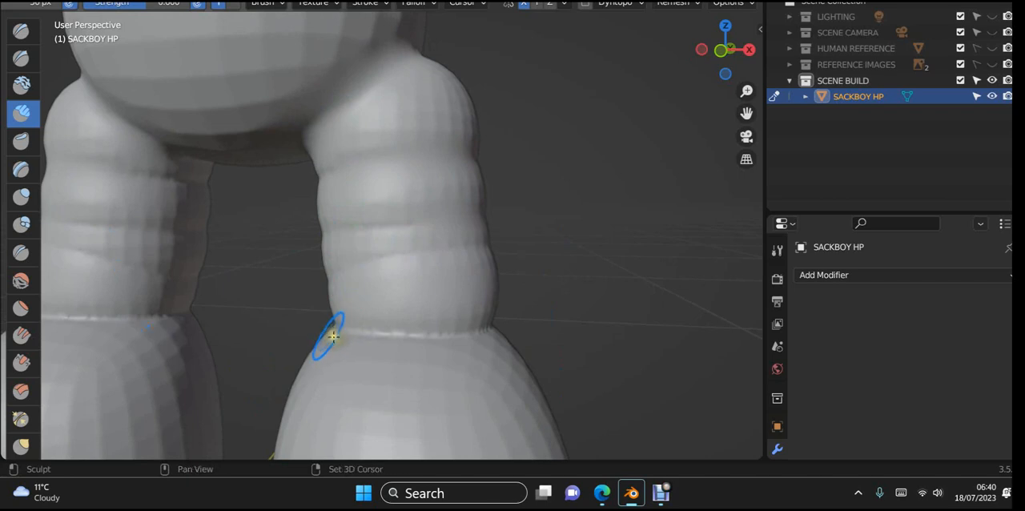
mouse_move(366, 347)
shift+mouse_down()
mouse_move(538, 330)
mouse_move(439, 332)
shift+mouse_up()
middle_drag(549, 329, 463, 330)
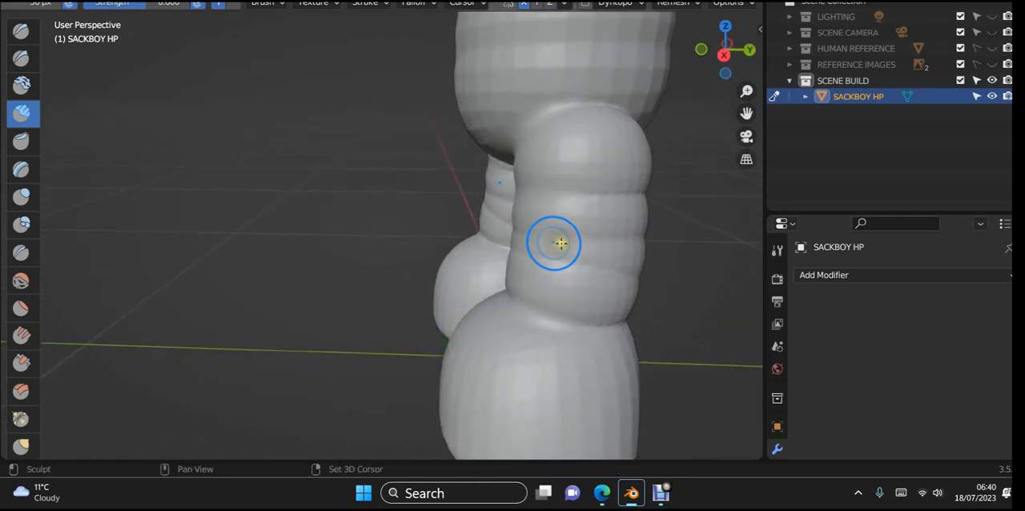
mouse_move(556, 242)
shift+mouse_down()
mouse_move(652, 227)
mouse_move(555, 264)
mouse_move(675, 253)
shift+mouse_up()
shift+drag(515, 324, 660, 330)
mouse_move(689, 325)
middle_down()
mouse_move(628, 342)
mouse_move(469, 348)
mouse_move(427, 328)
middle_up()
- Smooth the ring creases on the back of the leg and soften the rear hip seam
shift+drag(361, 210, 476, 207)
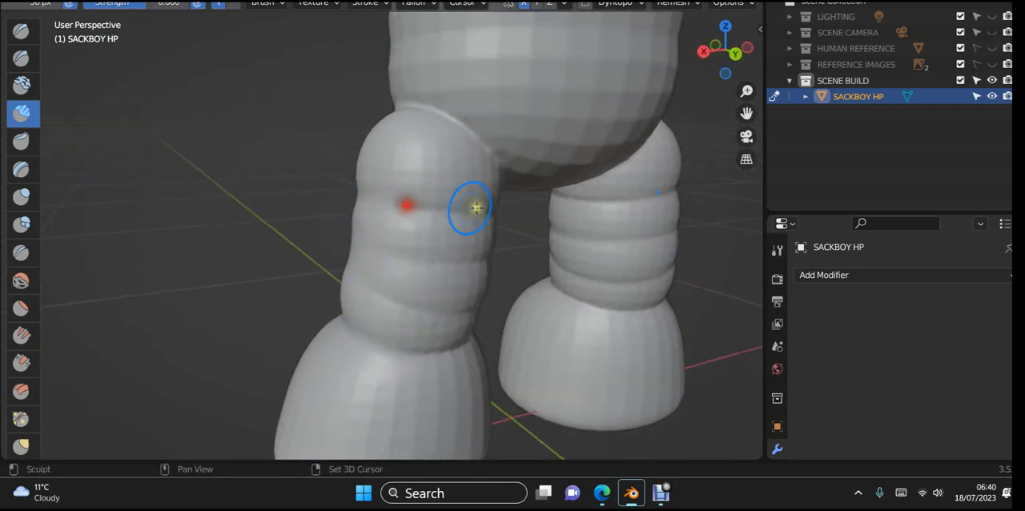
shift+drag(398, 213, 522, 215)
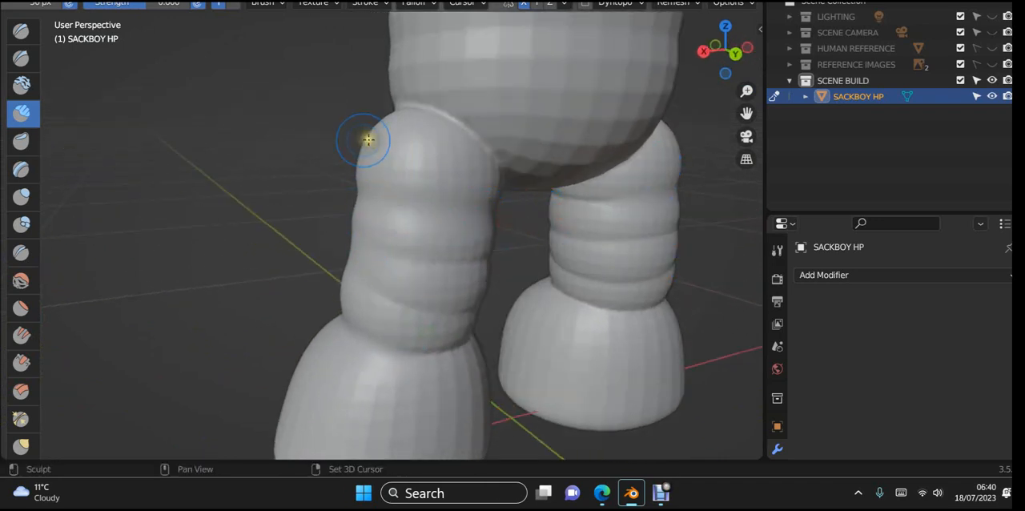
shift+drag(418, 120, 502, 178)
shift+drag(485, 140, 496, 208)
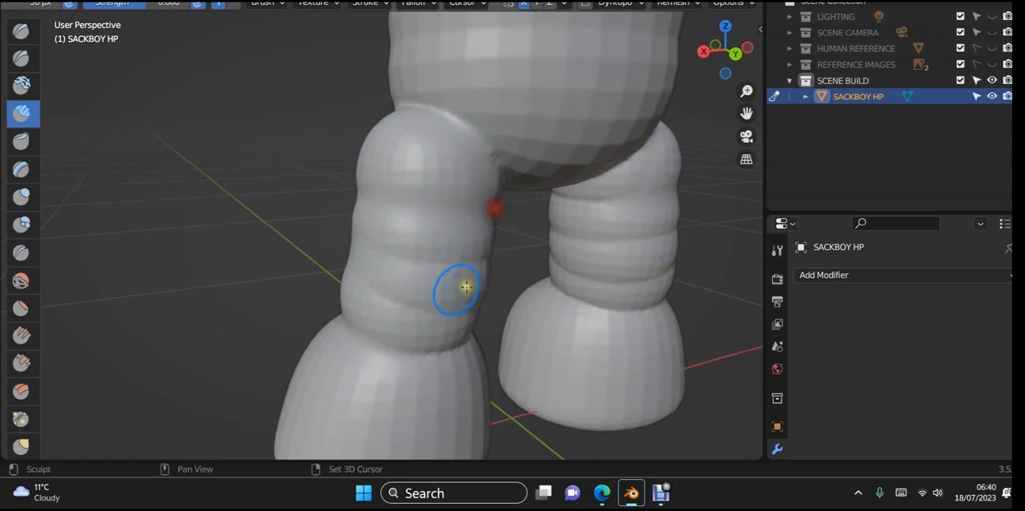
- Smooth the ankle seam and lowest leg crease around the back and inner side of the legs
shift+click(389, 374)
middle_drag(460, 372, 309, 345)
mouse_move(291, 323)
shift+mouse_down()
mouse_move(373, 328)
mouse_move(439, 316)
shift+mouse_up()
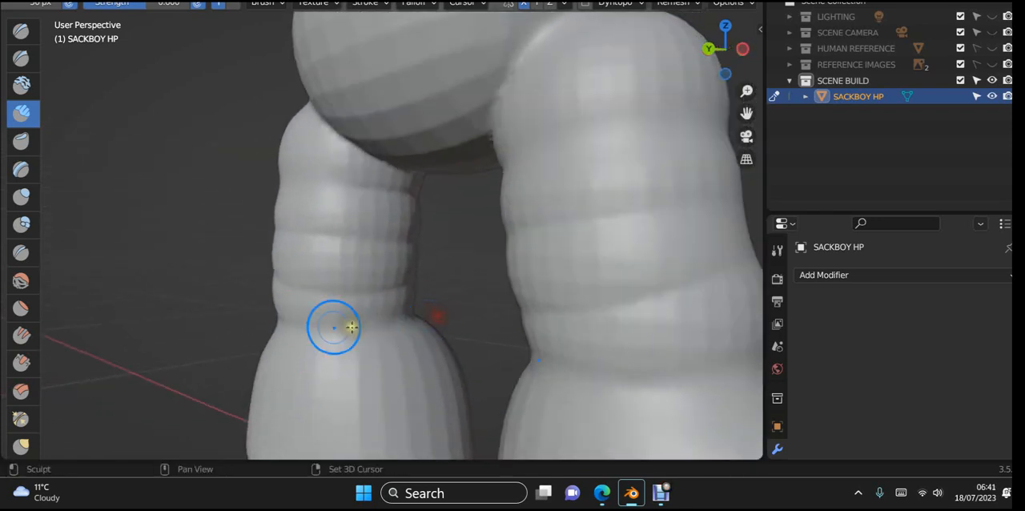
shift+drag(327, 325, 503, 326)
mouse_move(307, 292)
shift+mouse_down()
mouse_move(462, 280)
mouse_move(546, 294)
shift+mouse_up()
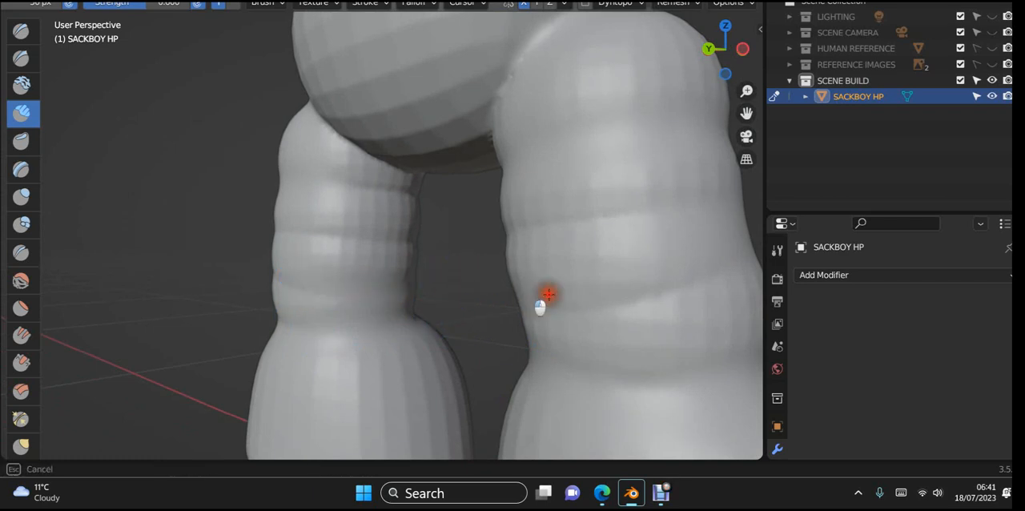
- Smooth the remaining creases and faceting on the front of the leg's middle section
scroll(398, 260, down, 5)
middle_drag(401, 277, 162, 267)
scroll(164, 263, up, 5)
middle_drag(308, 302, 328, 269)
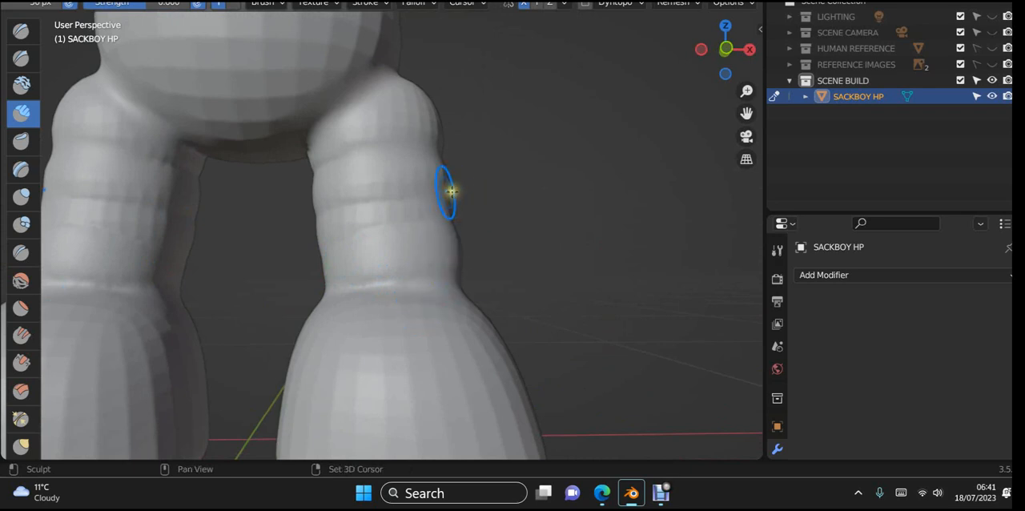
shift+drag(451, 191, 363, 200)
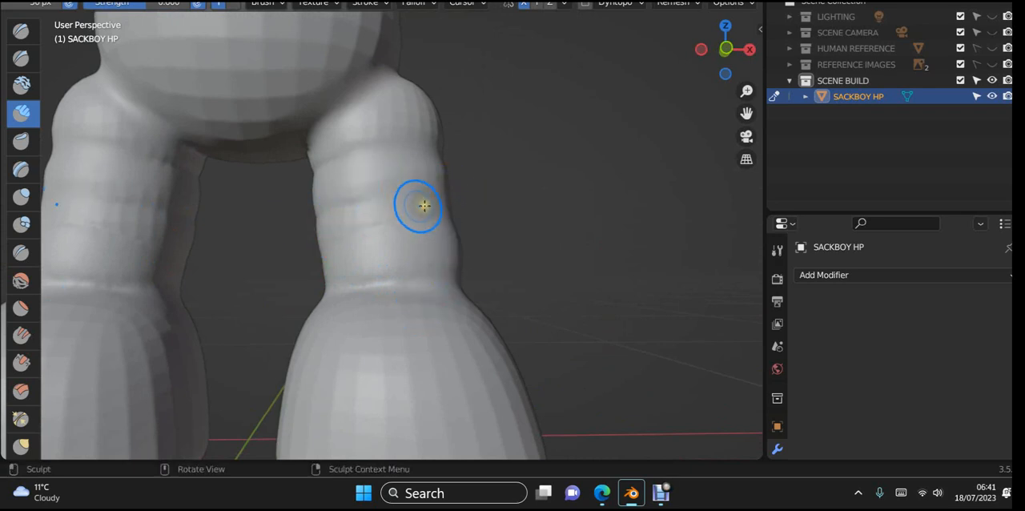
- Smooth the outer side of the leg from the hip down through its ring creases
scroll(425, 206, down, 3)
mouse_move(435, 217)
middle_down()
mouse_move(467, 248)
mouse_move(350, 240)
middle_up()
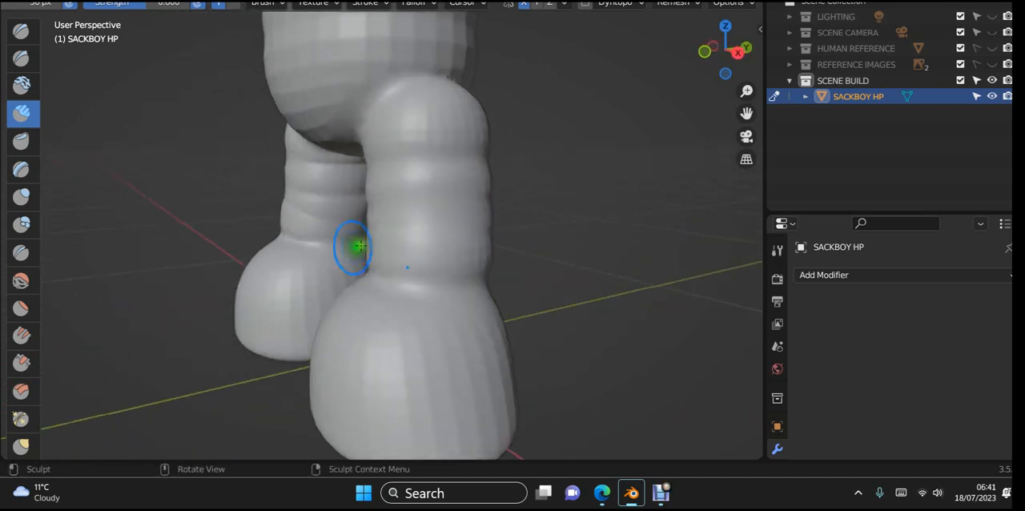
mouse_move(439, 93)
shift+mouse_down()
mouse_move(381, 133)
mouse_move(473, 155)
mouse_move(476, 180)
shift+mouse_up()
shift+drag(415, 172, 257, 200)
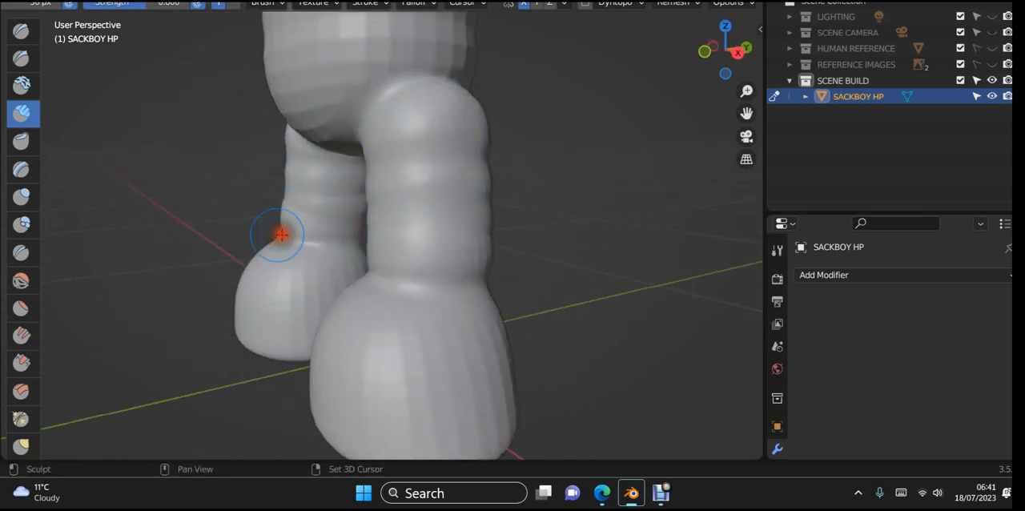
- Smooth the outer ankle seam into the foot and soften the slanted crease on the lower leg's front
shift+drag(478, 276, 348, 299)
shift+drag(497, 290, 246, 306)
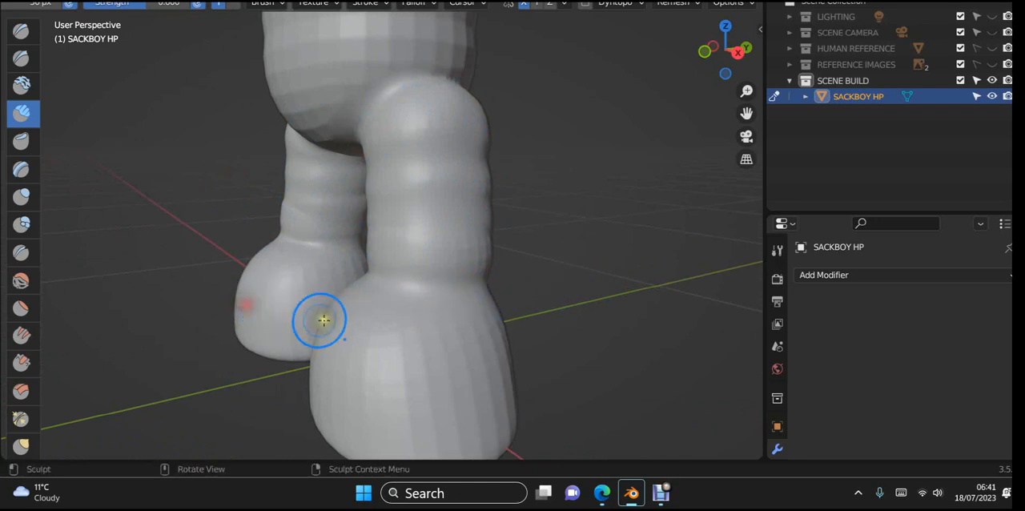
middle_drag(323, 321, 497, 320)
scroll(406, 301, up, 3)
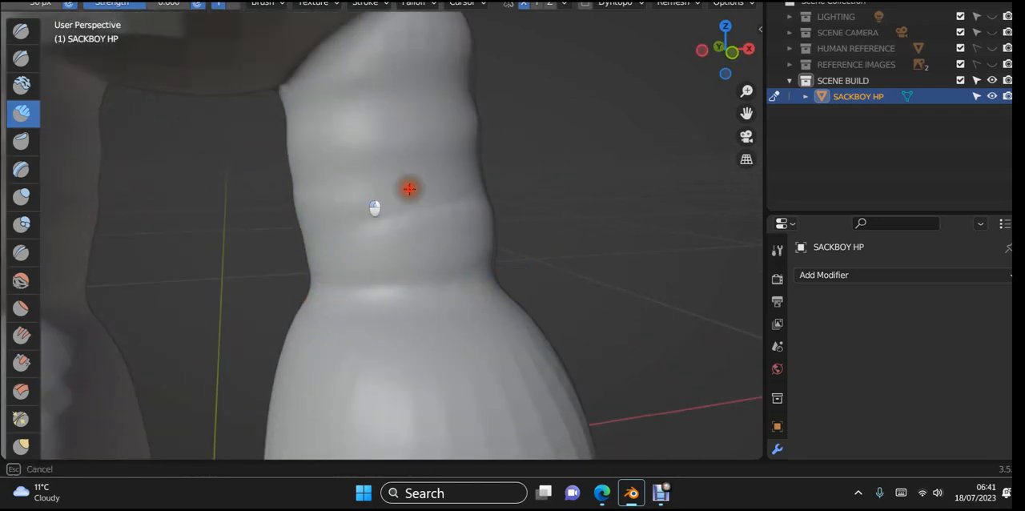
- Examine the whole figure from the front, checking the arms, torso and legs
scroll(550, 200, down, 3)
scroll(550, 200, down, 3)
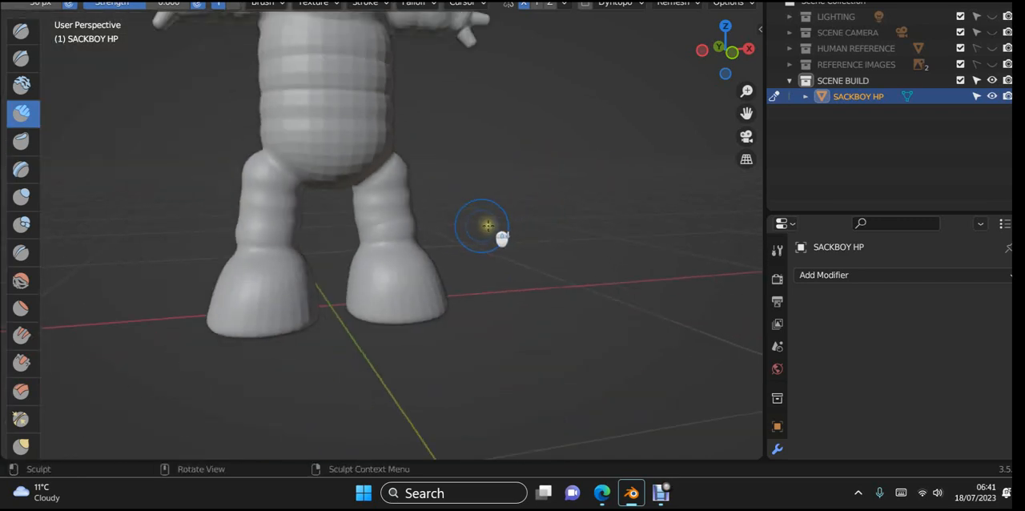
middle_drag(488, 225, 554, 321)
scroll(462, 221, down, 3)
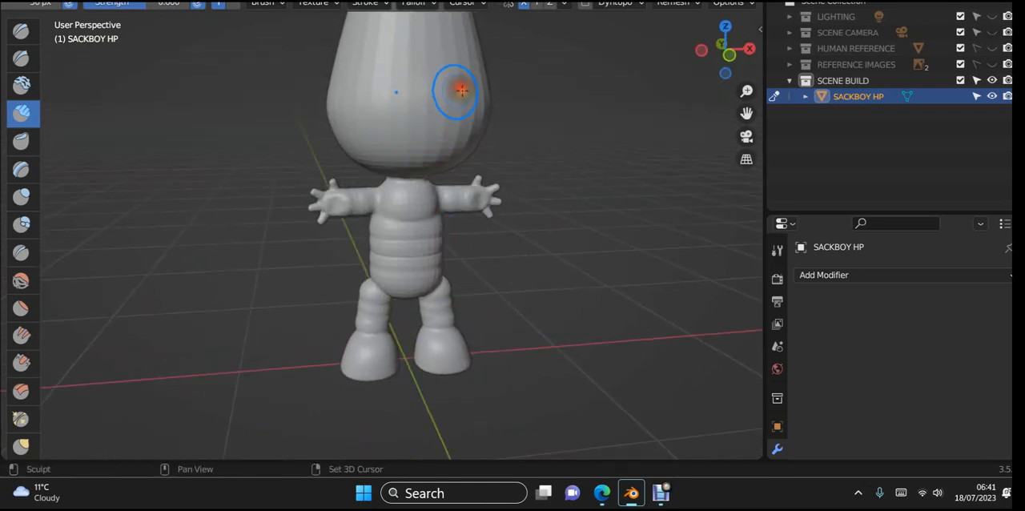
mouse_move(515, 156)
middle_down()
mouse_move(383, 261)
mouse_move(310, 259)
mouse_move(447, 256)
middle_up()
scroll(435, 251, up, 3)
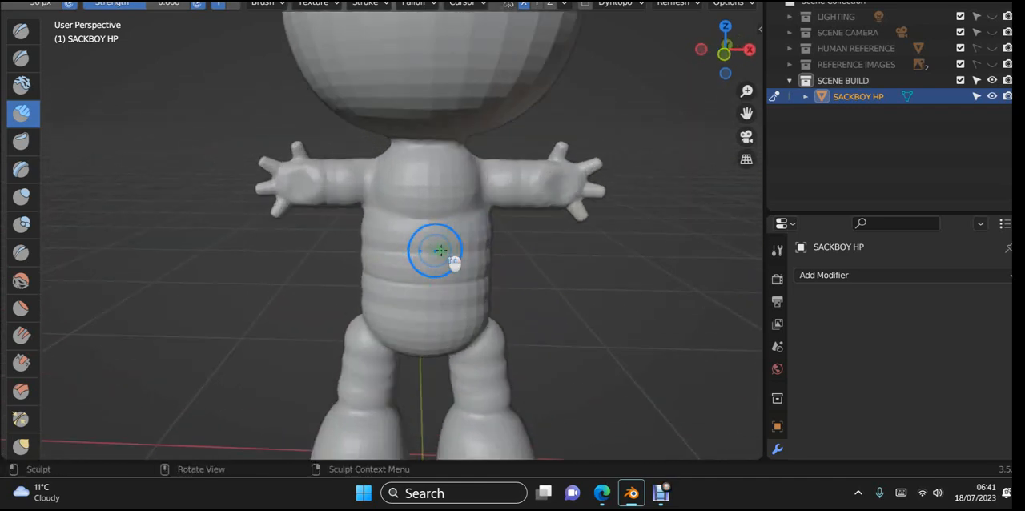
- Smooth the seam where the upper leg meets the underside and side of the torso
mouse_move(424, 235)
mouse_down()
mouse_move(393, 233)
mouse_move(501, 258)
mouse_move(470, 240)
mouse_move(465, 213)
mouse_move(476, 205)
mouse_move(508, 267)
mouse_up()
shift+middle_drag(508, 267, 501, 190)
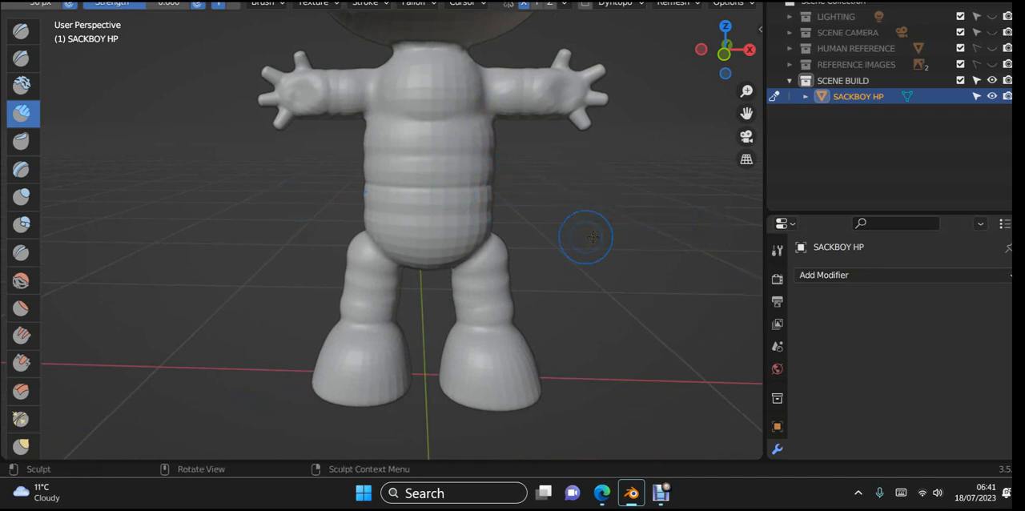
scroll(583, 255, up, 3)
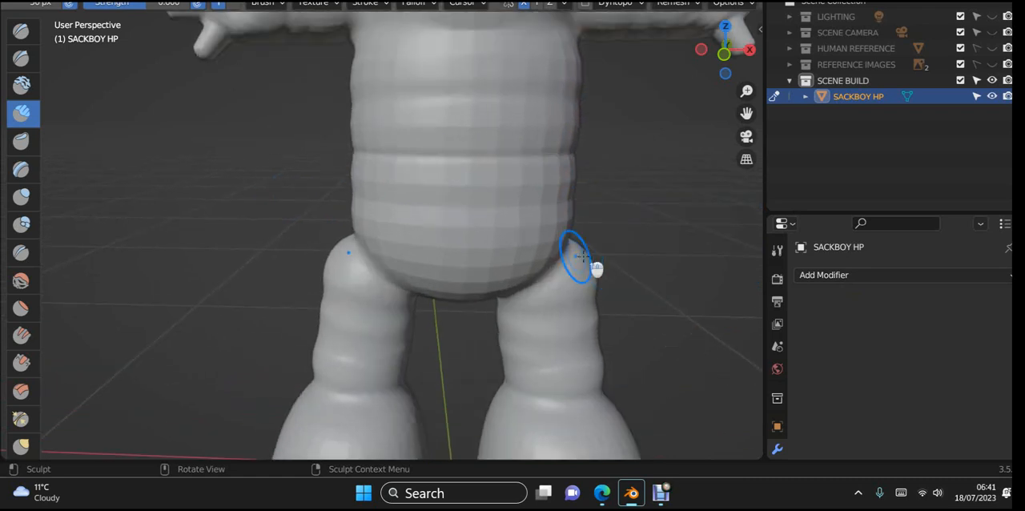
scroll(597, 267, up, 3)
middle_drag(576, 208, 568, 165)
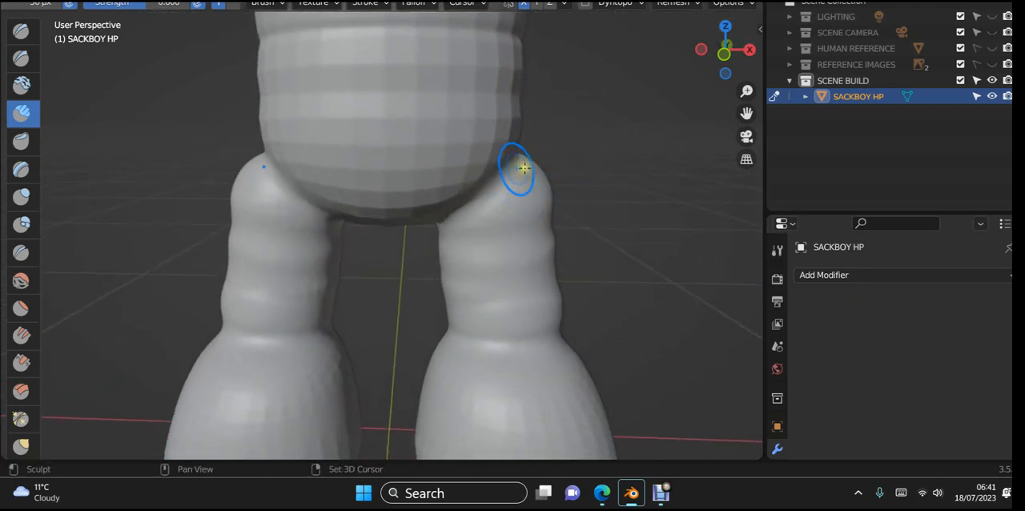
shift+drag(517, 166, 449, 224)
mouse_move(521, 233)
middle_down()
mouse_move(463, 267)
mouse_move(389, 268)
middle_up()
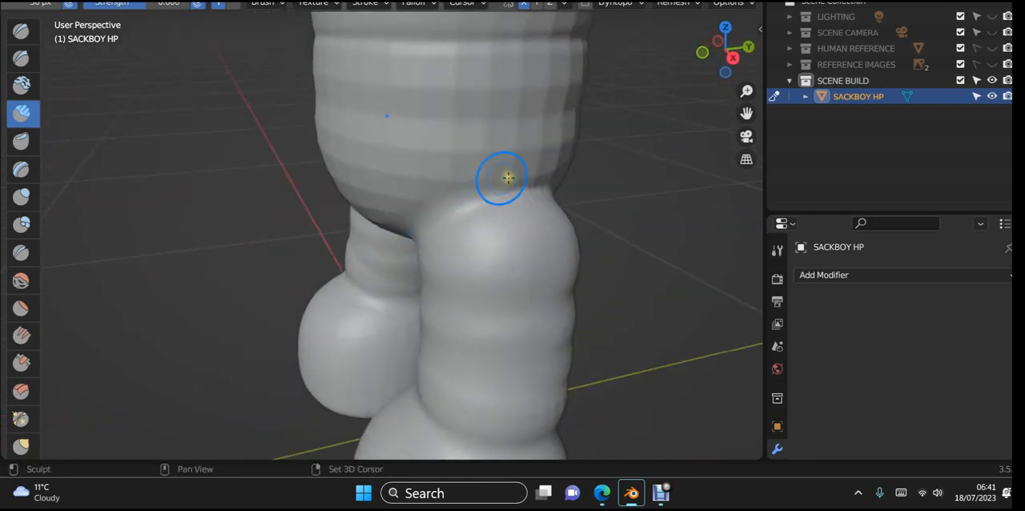
scroll(606, 201, down, 5)
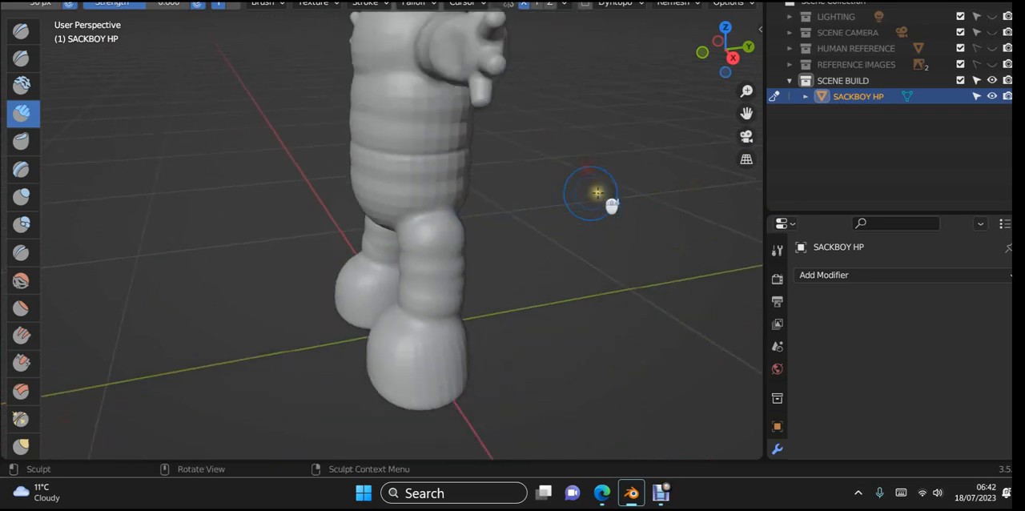
- Switch to Object Mode and raise the Sackboy about 0.015 m along Z in front view, keeping the soles slightly below ground level
middle_drag(511, 199, 660, 153)
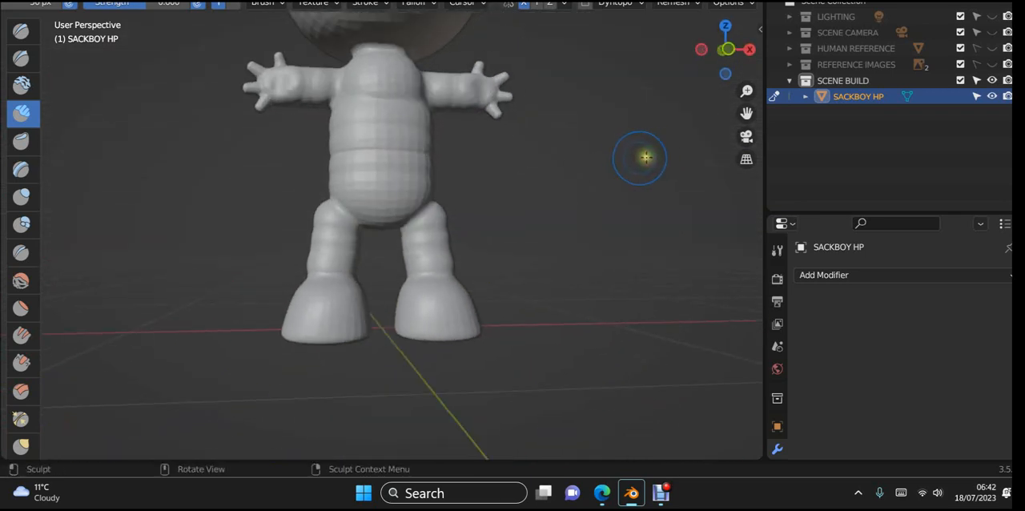
key(KP_1)
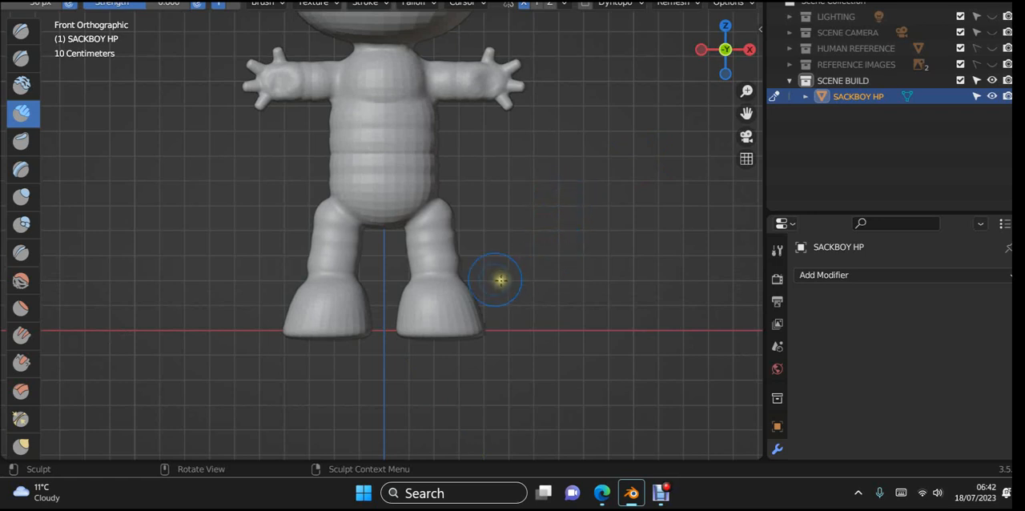
key(Tab)
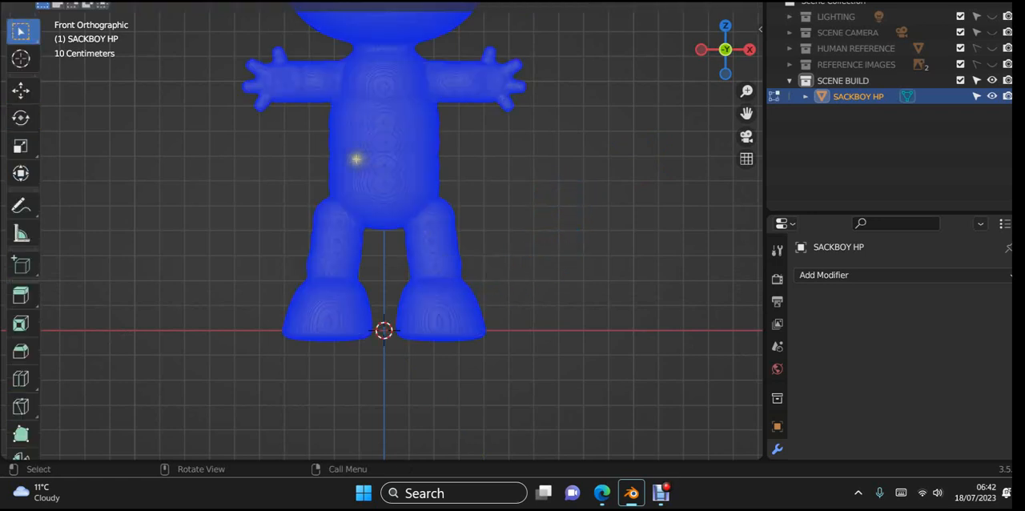
key(Tab)
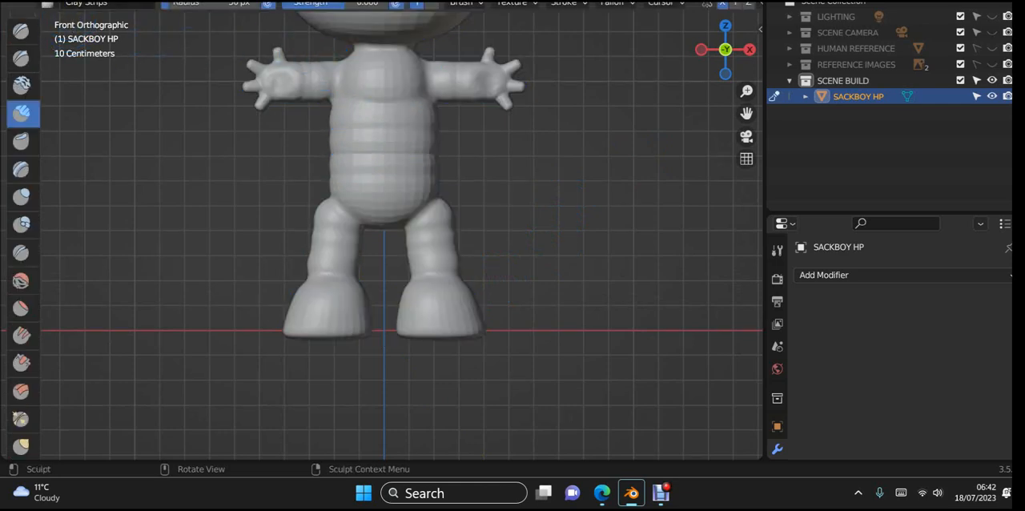
click(80, 1)
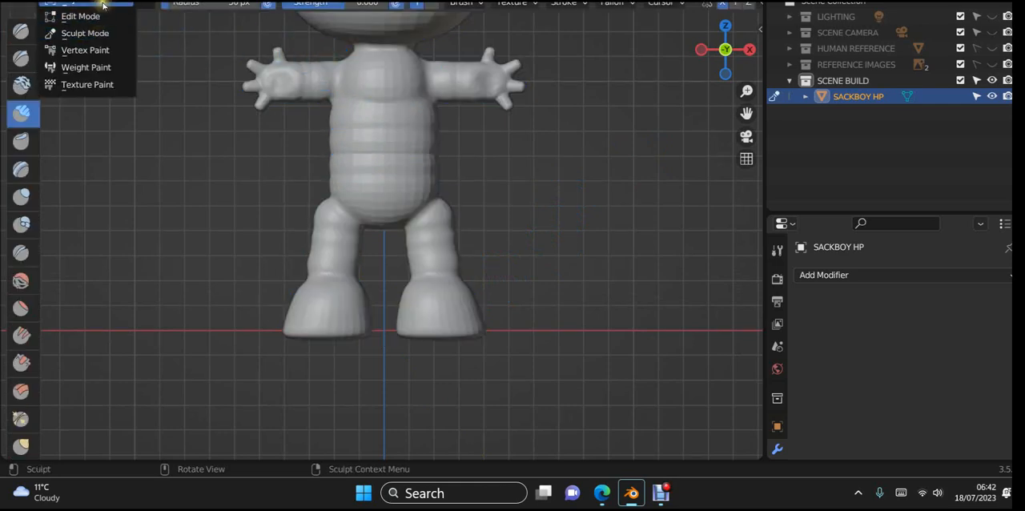
click(104, 5)
click(410, 177)
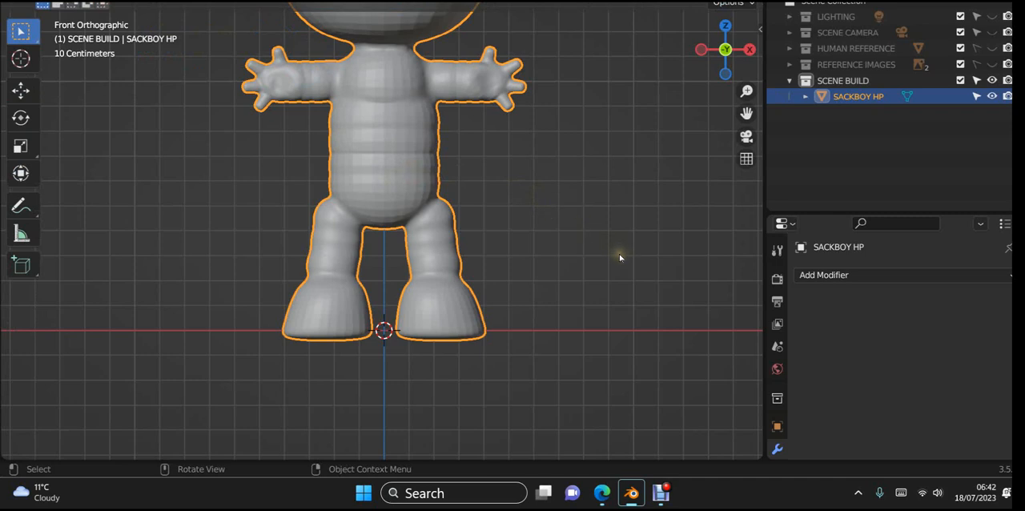
key(g)
key(z)
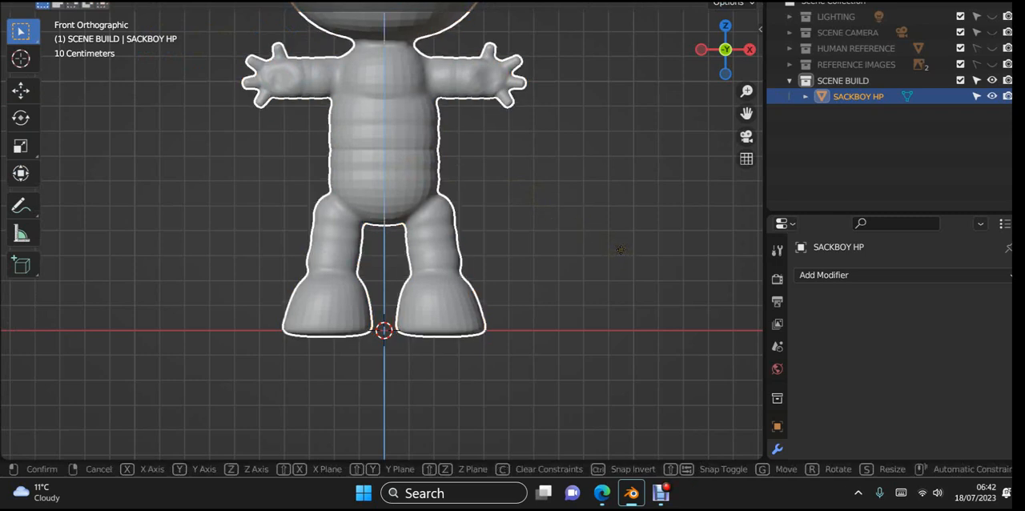
click(622, 251)
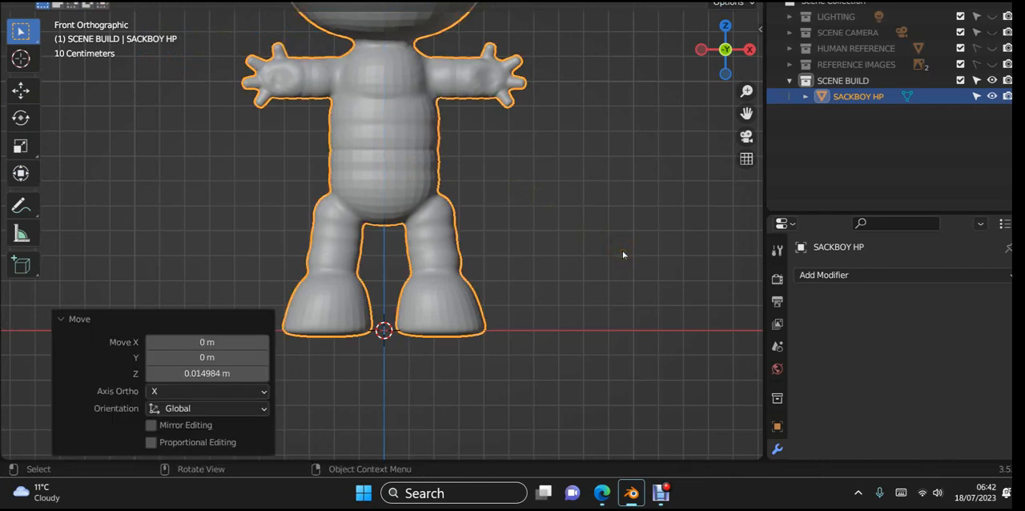
- Return to Sculpt Mode and box-mask the bottoms of both feet below the ground line
middle_drag(623, 255, 582, 217)
scroll(579, 250, up, 2)
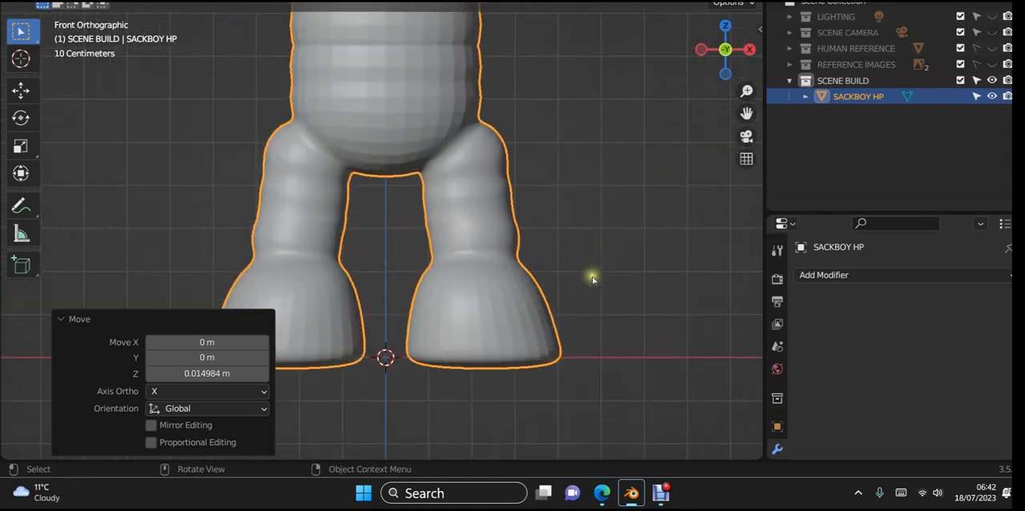
shift+middle_drag(591, 275, 607, 185)
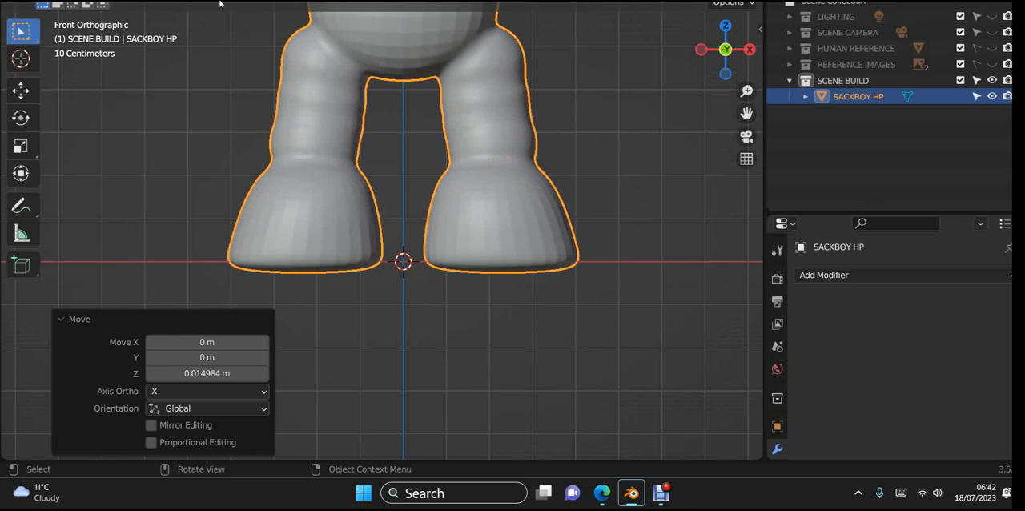
click(87, 0)
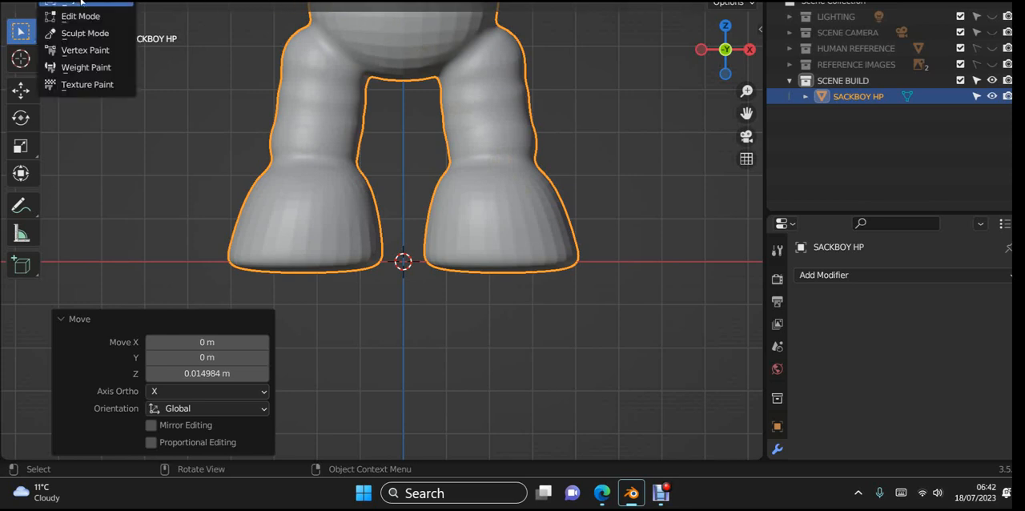
click(81, 2)
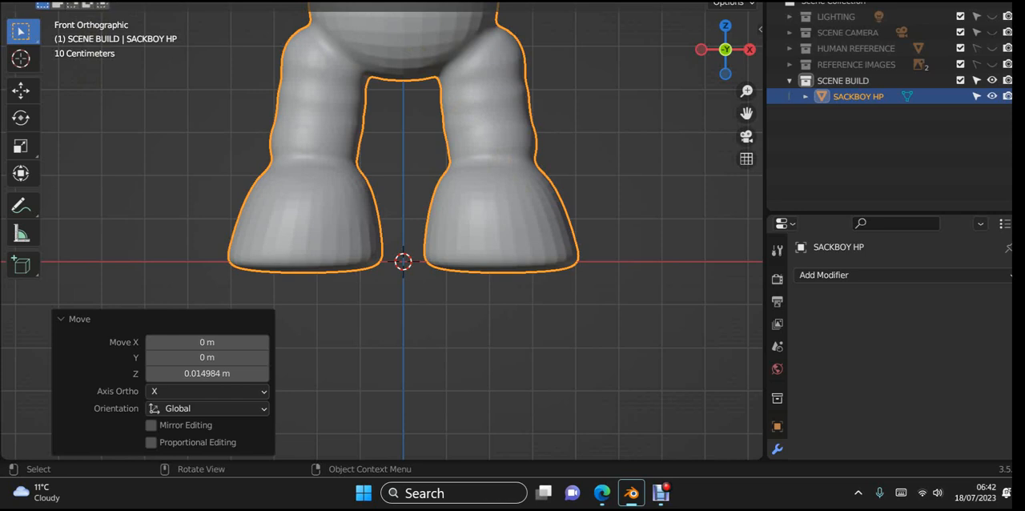
click(84, 1)
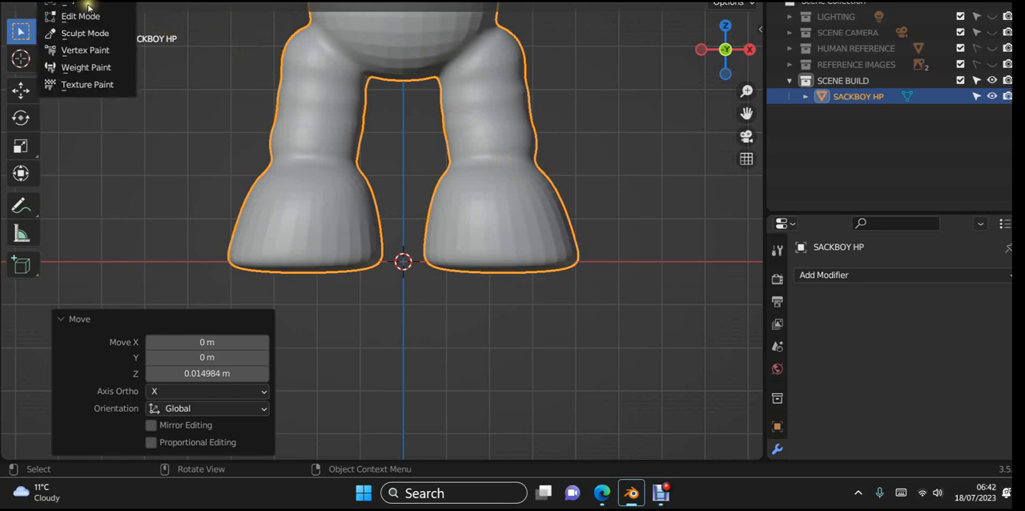
click(86, 49)
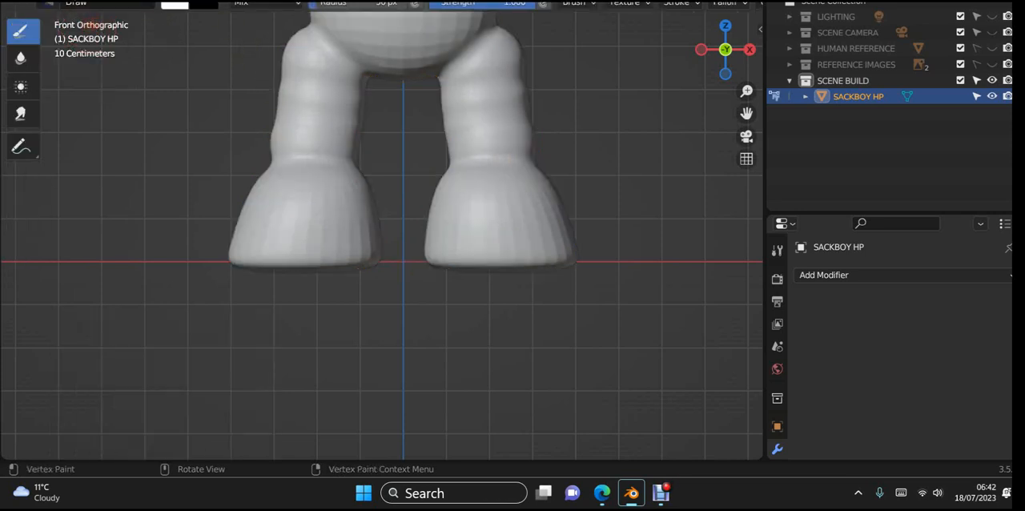
click(84, 2)
click(88, 32)
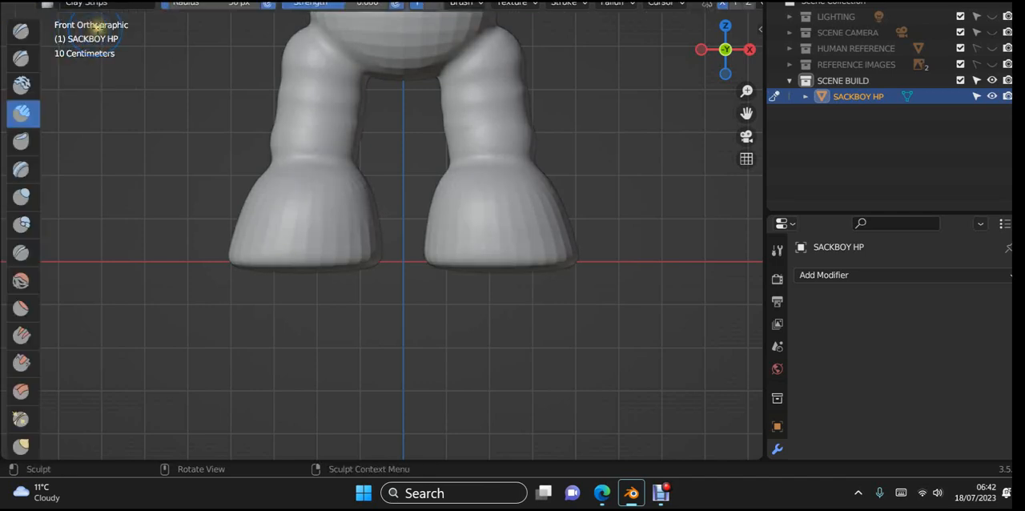
click(211, 1)
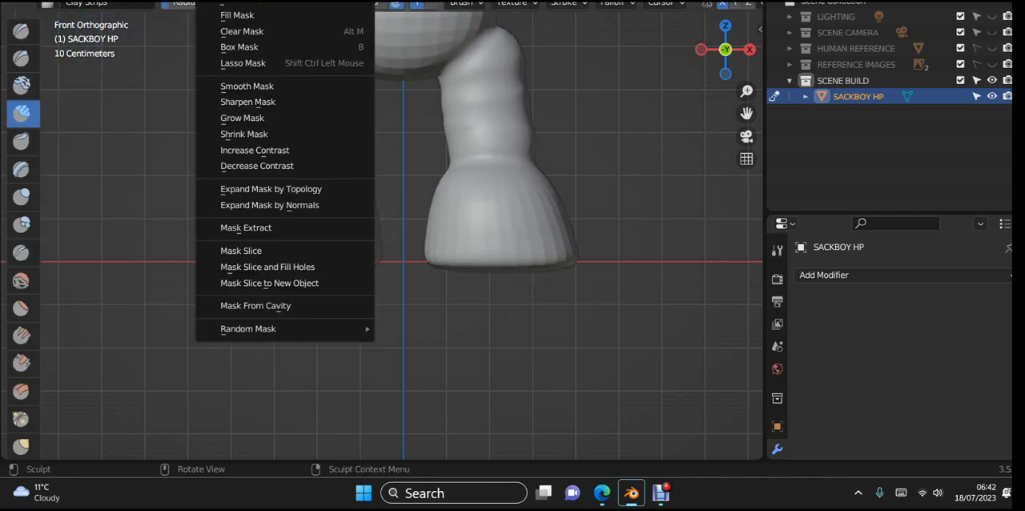
click(232, 48)
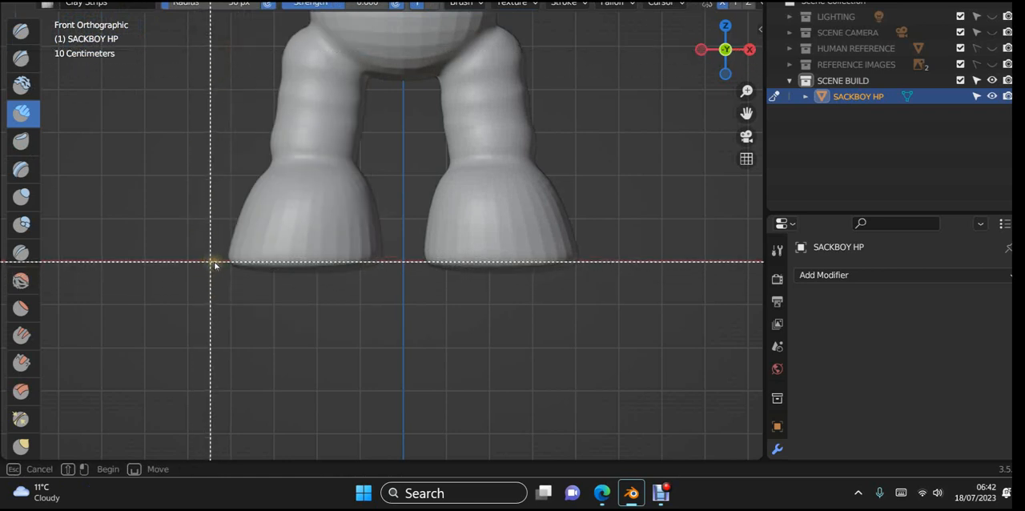
drag(212, 262, 654, 296)
- Slice the masked bottoms off both feet with Mask Slice and Fill Holes, and inspect the flat soles
middle_drag(655, 297, 675, 285)
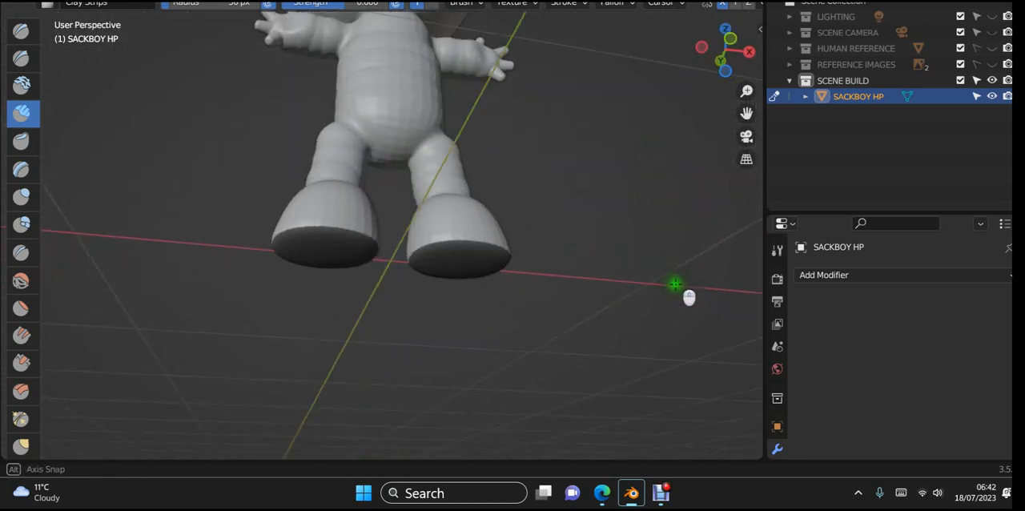
scroll(649, 269, up, 3)
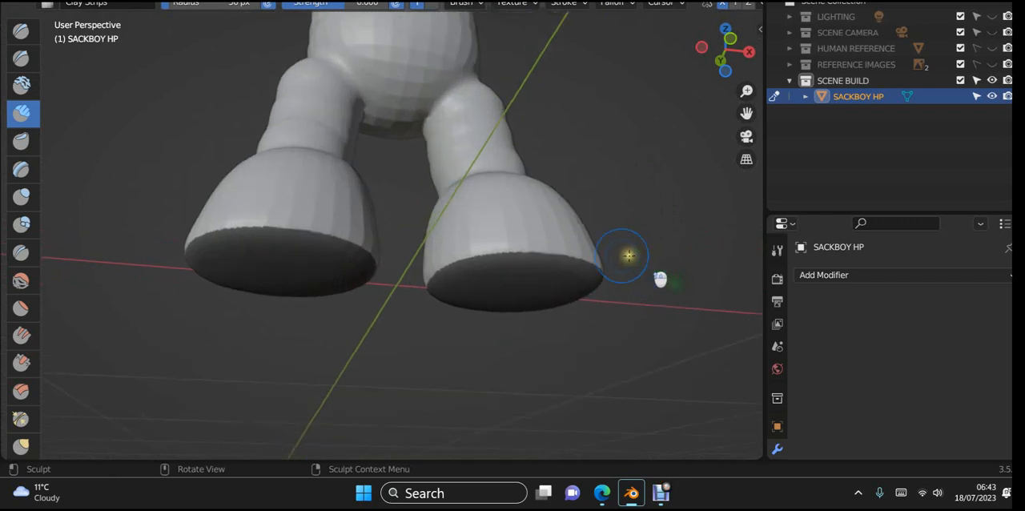
click(221, 1)
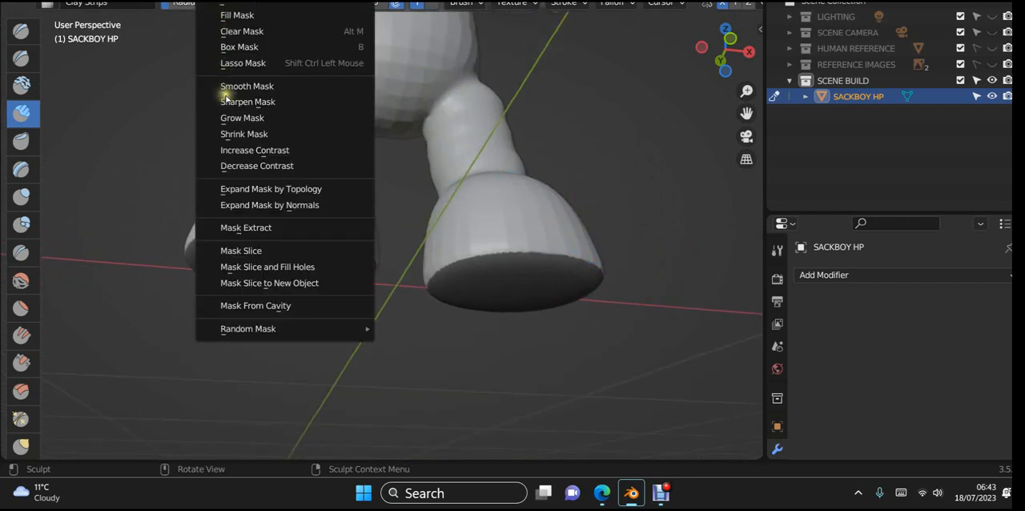
click(283, 269)
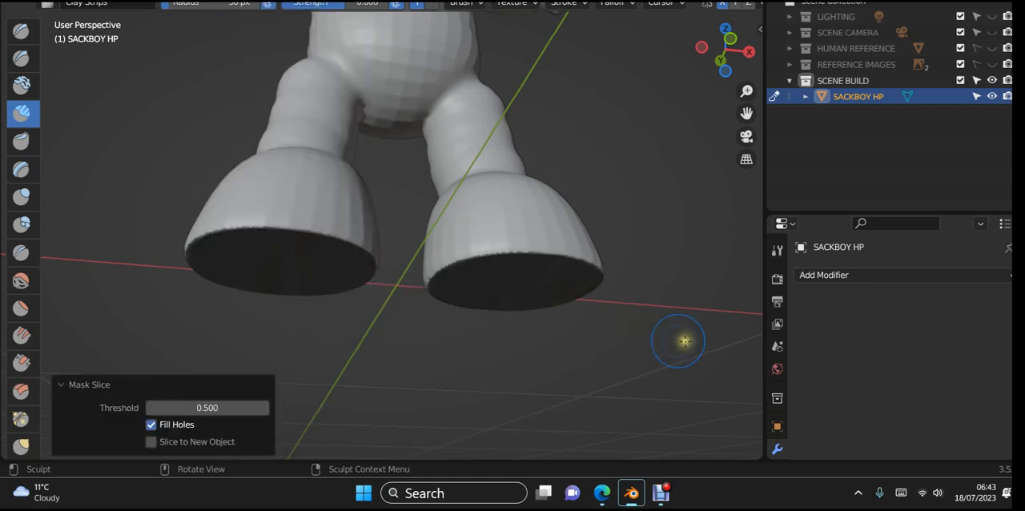
middle_drag(682, 340, 692, 374)
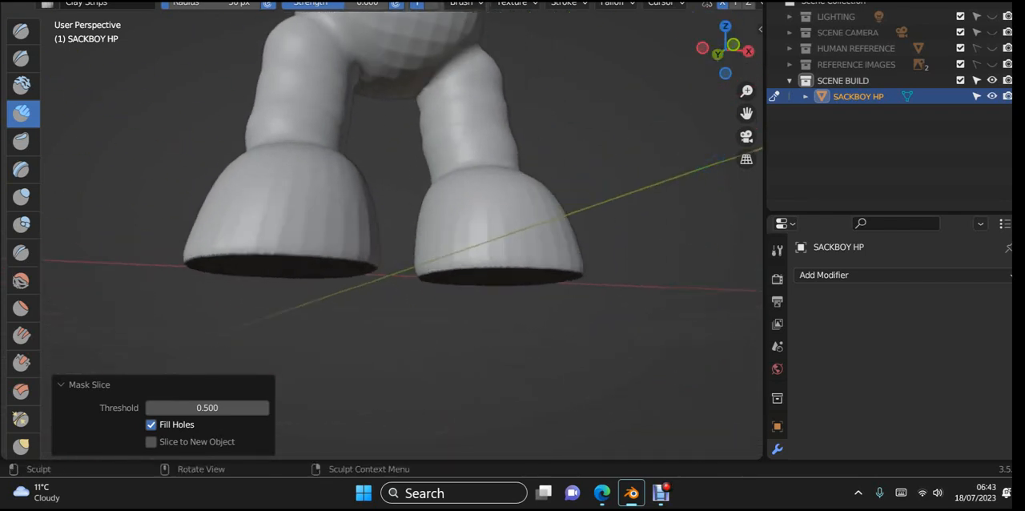
- Remesh the trimmed body and check the mesh around the soles in Edit Mode
scroll(733, 6, down, 4)
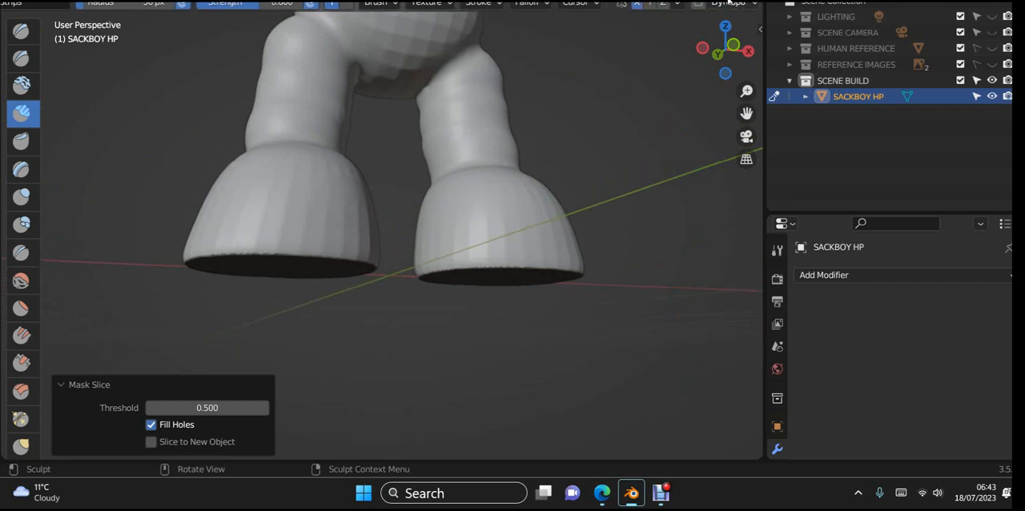
scroll(731, 4, down, 2)
click(744, 3)
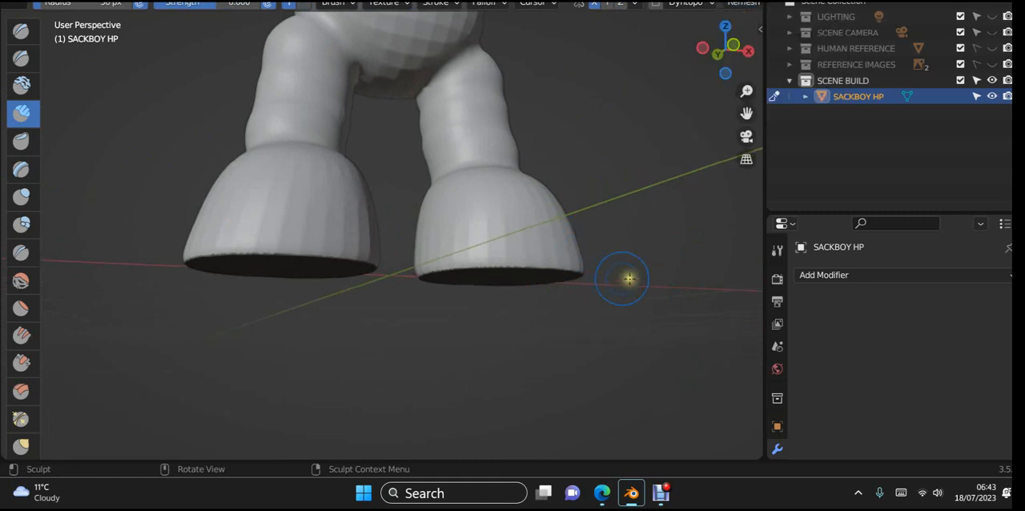
middle_drag(628, 278, 579, 258)
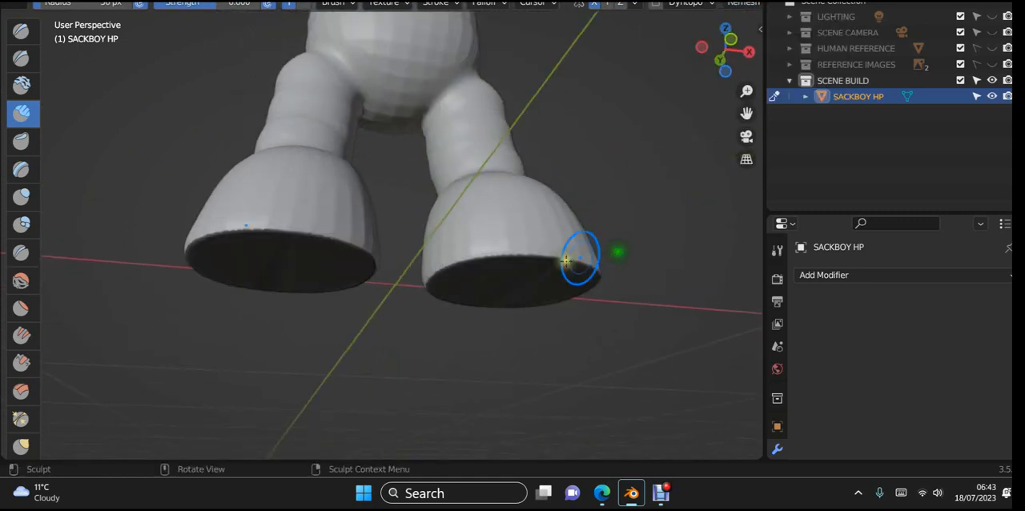
key(Tab)
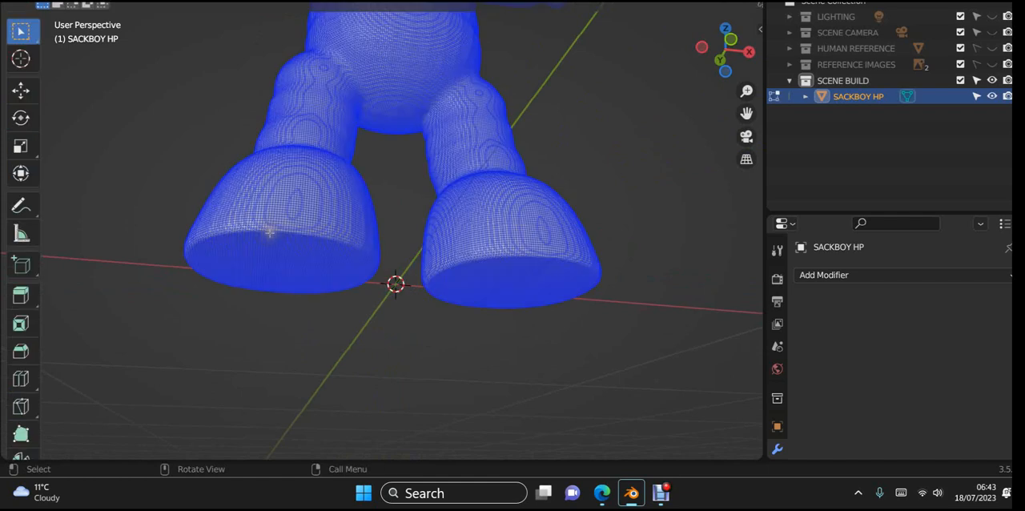
key(Tab)
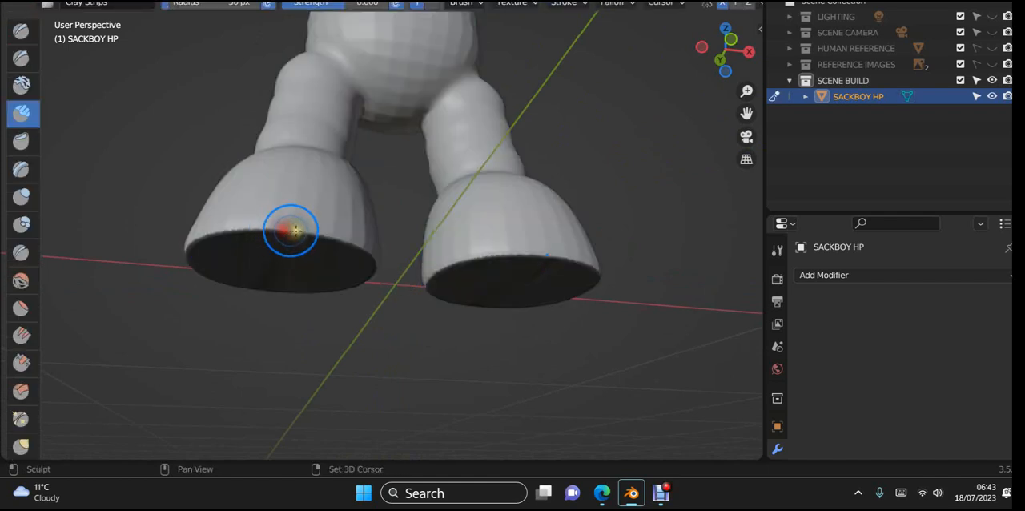
- Smooth the cut rims around the soles of the feet and review the whole figure from the front
mouse_move(385, 256)
middle_down()
mouse_move(453, 280)
mouse_move(390, 255)
mouse_move(398, 305)
middle_up()
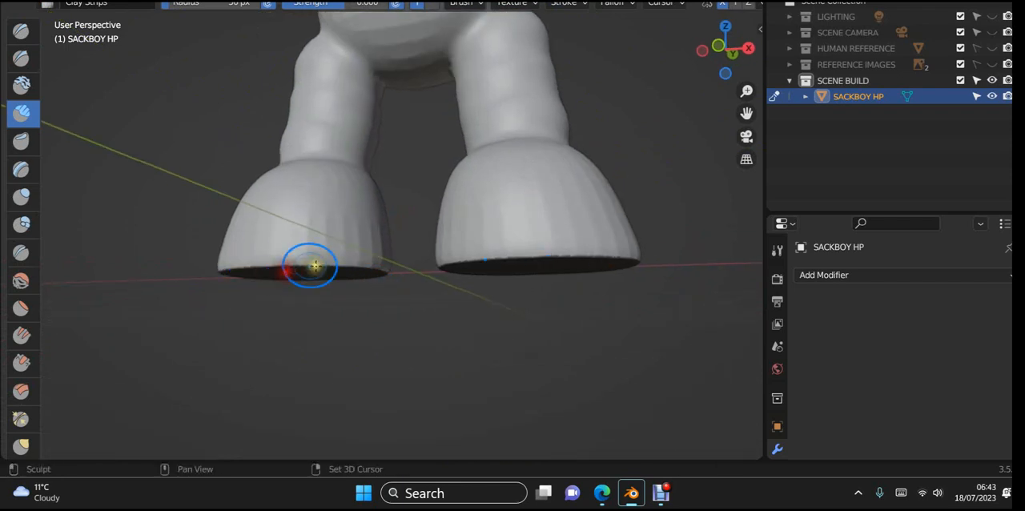
mouse_move(362, 261)
middle_down()
mouse_move(467, 156)
mouse_move(513, 165)
mouse_move(505, 235)
mouse_move(473, 277)
middle_up()
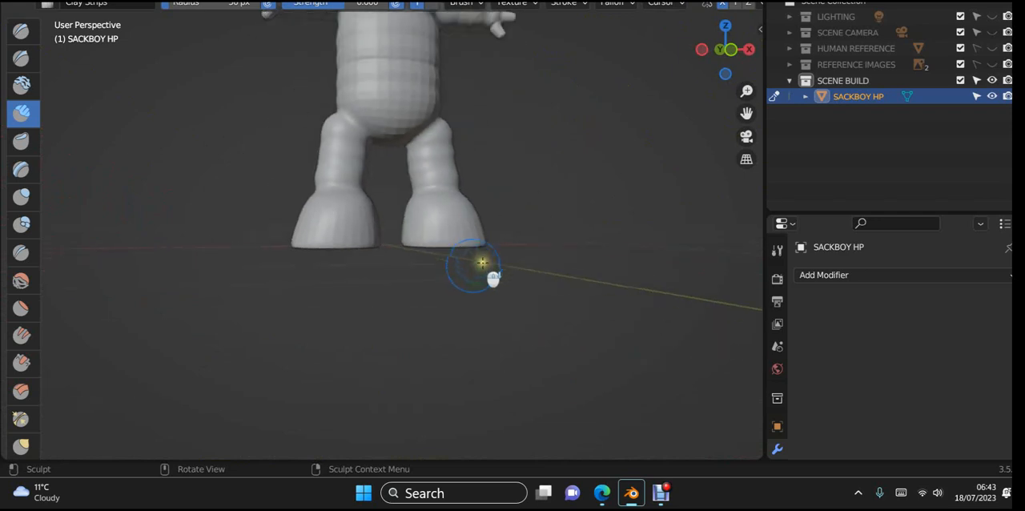
scroll(482, 262, down, 5)
middle_drag(538, 184, 570, 302)
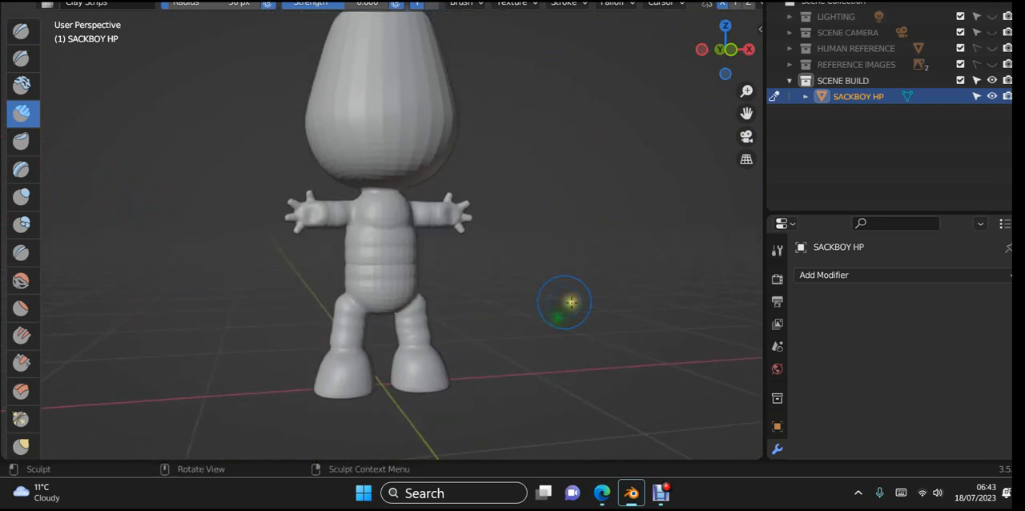
key(KP_1)
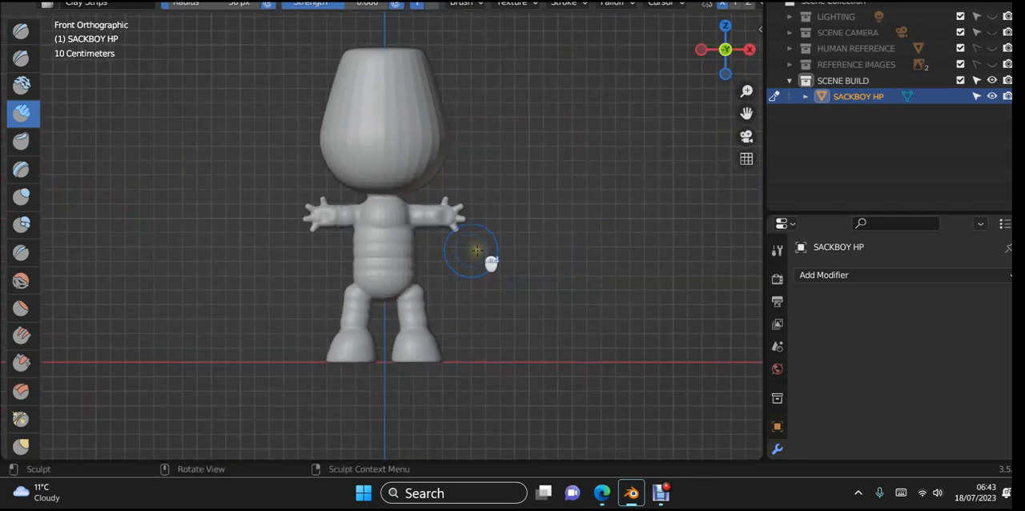